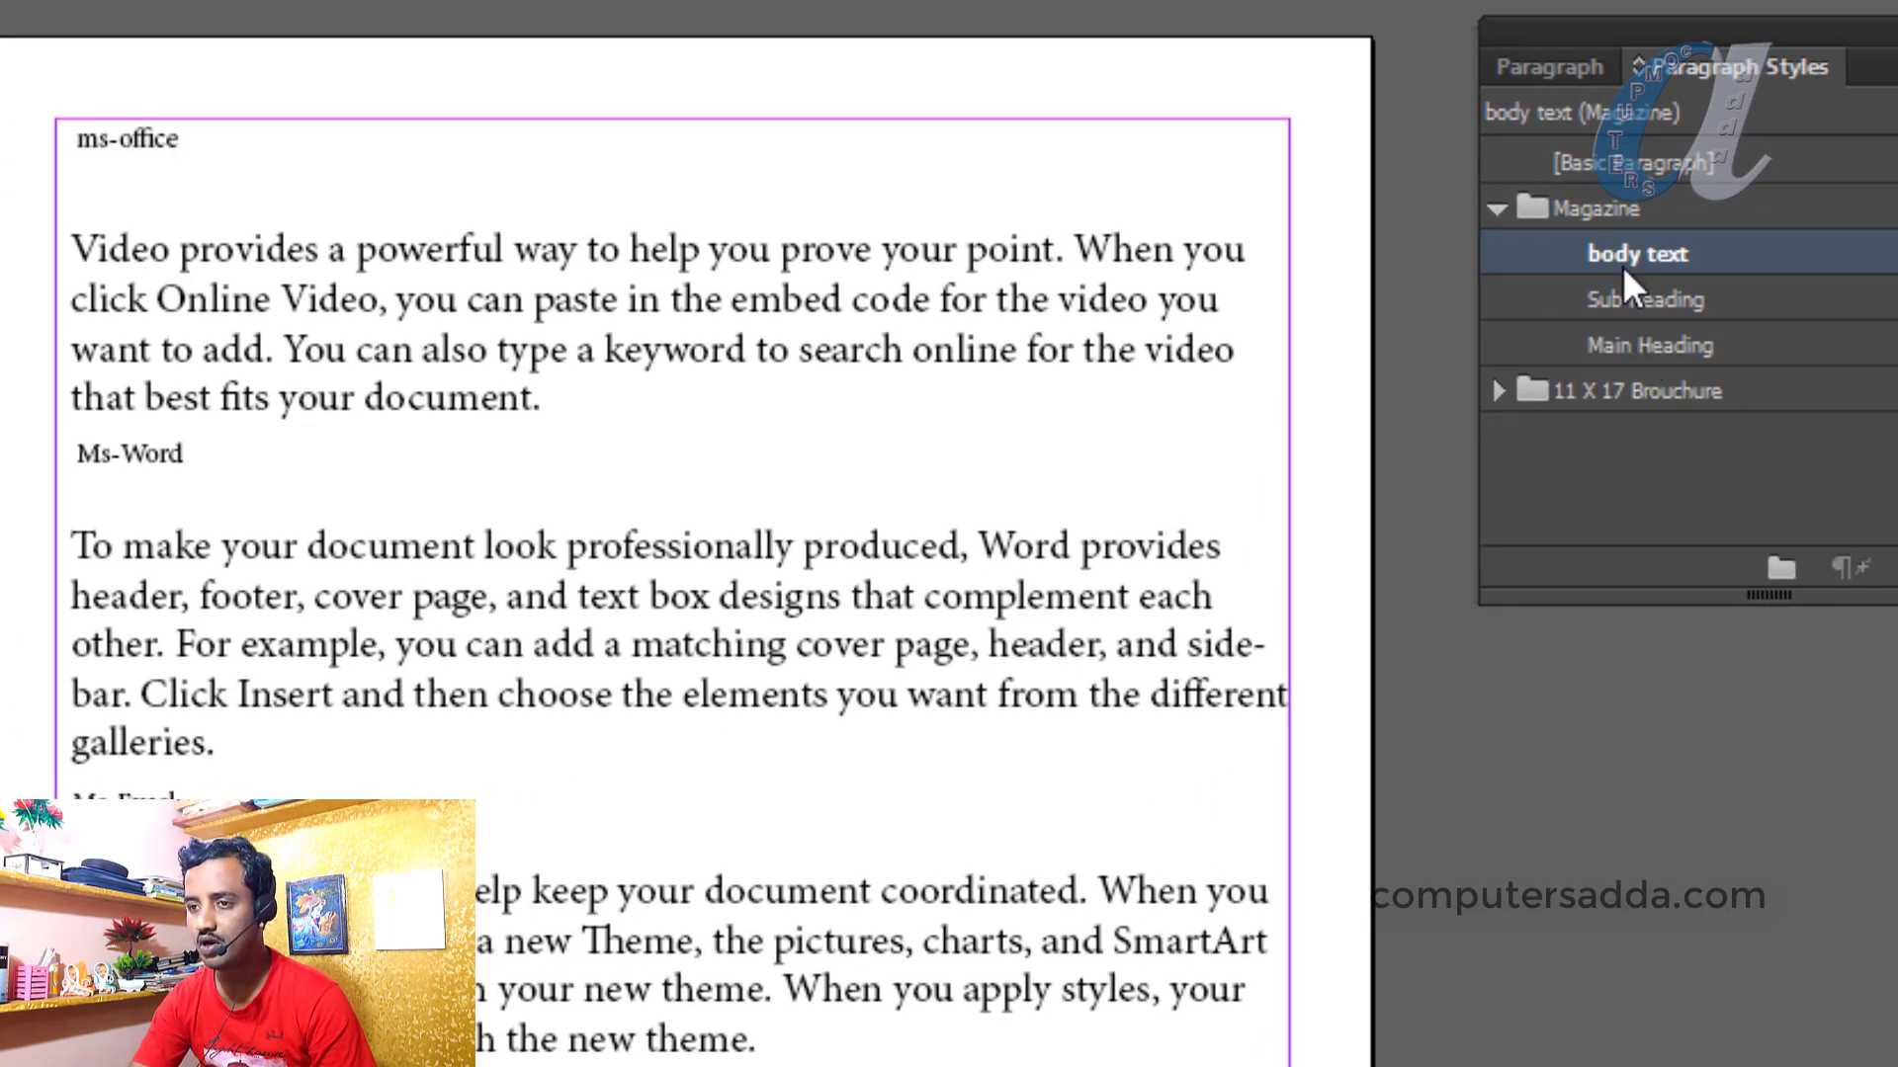
Apply Main Heading to the ms-office frame and Sub Heading to the Ms-Word frame
{"action": "left_click", "coordinate": [170, 139]}
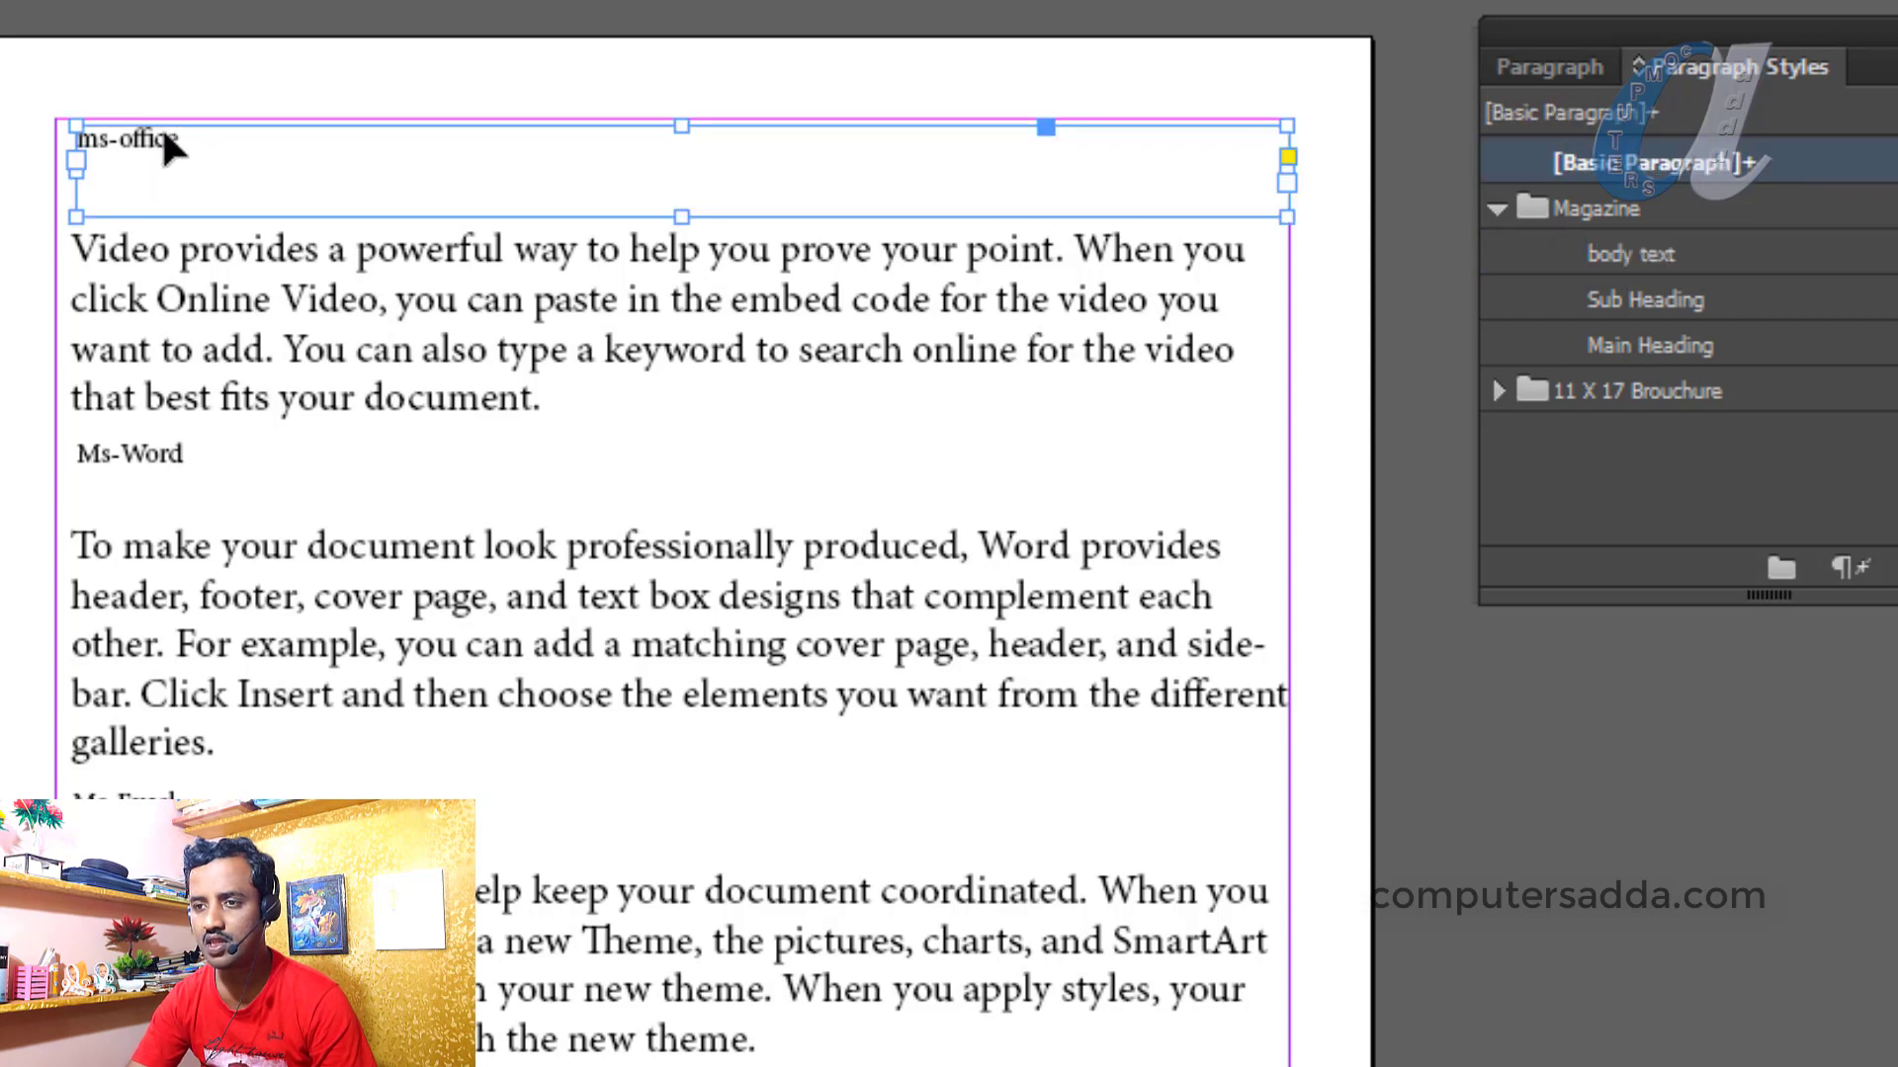
{"action": "left_click", "coordinate": [1628, 346]}
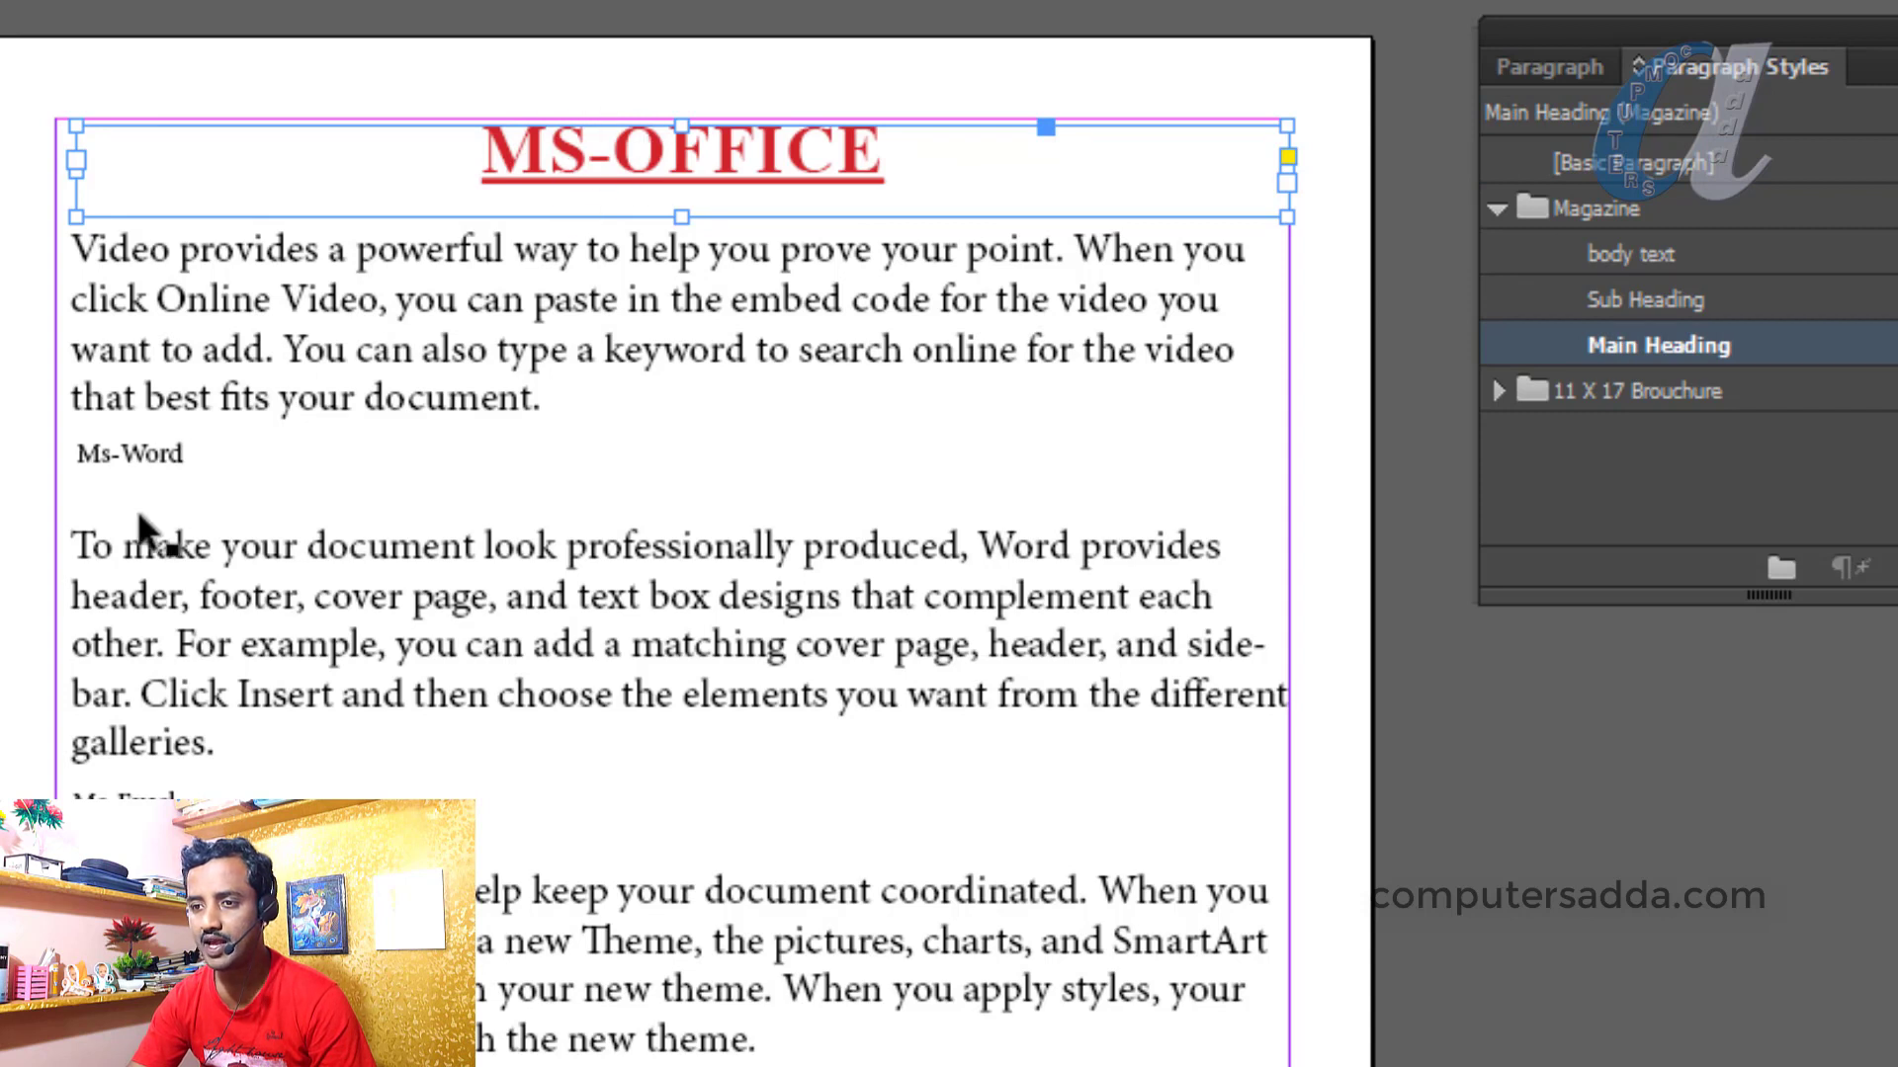
{"action": "left_click", "coordinate": [138, 466]}
{"action": "left_click", "coordinate": [128, 801]}
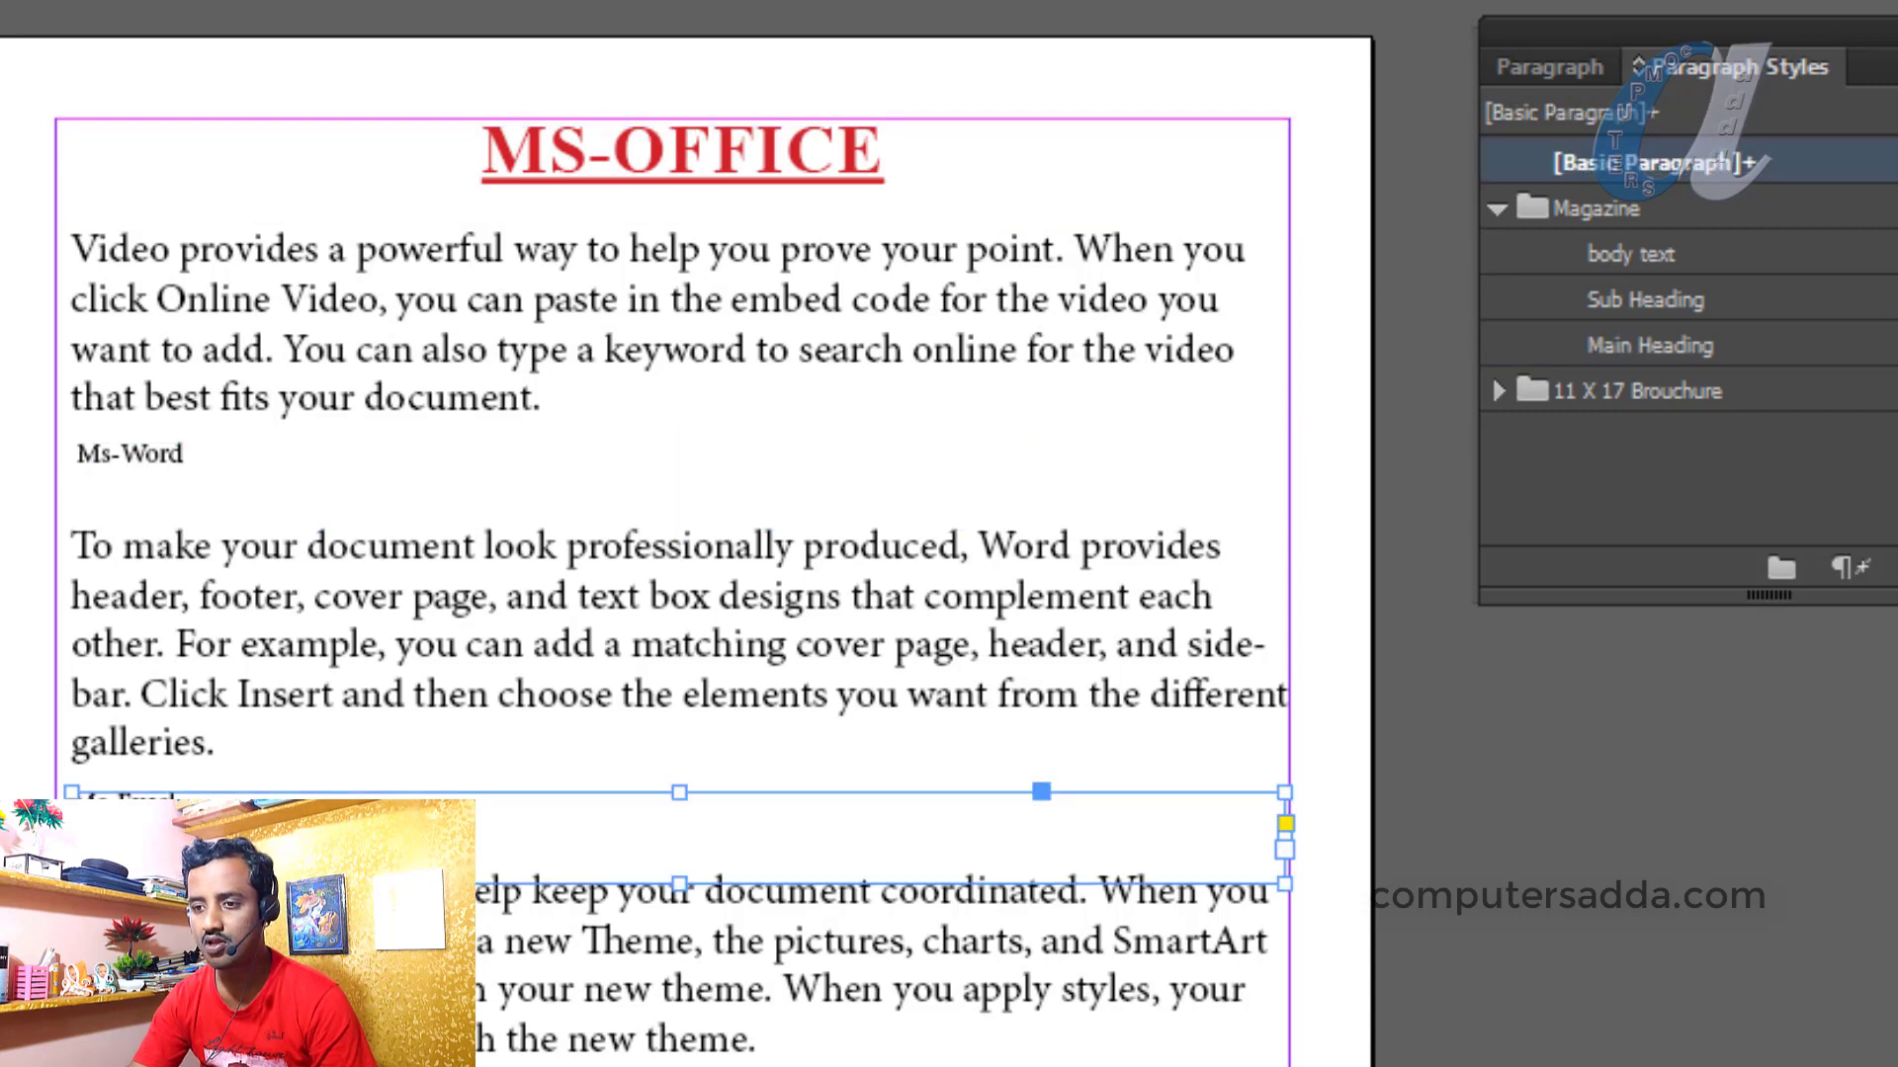
{"action": "left_click", "coordinate": [128, 1066]}
{"action": "left_click", "coordinate": [156, 462]}
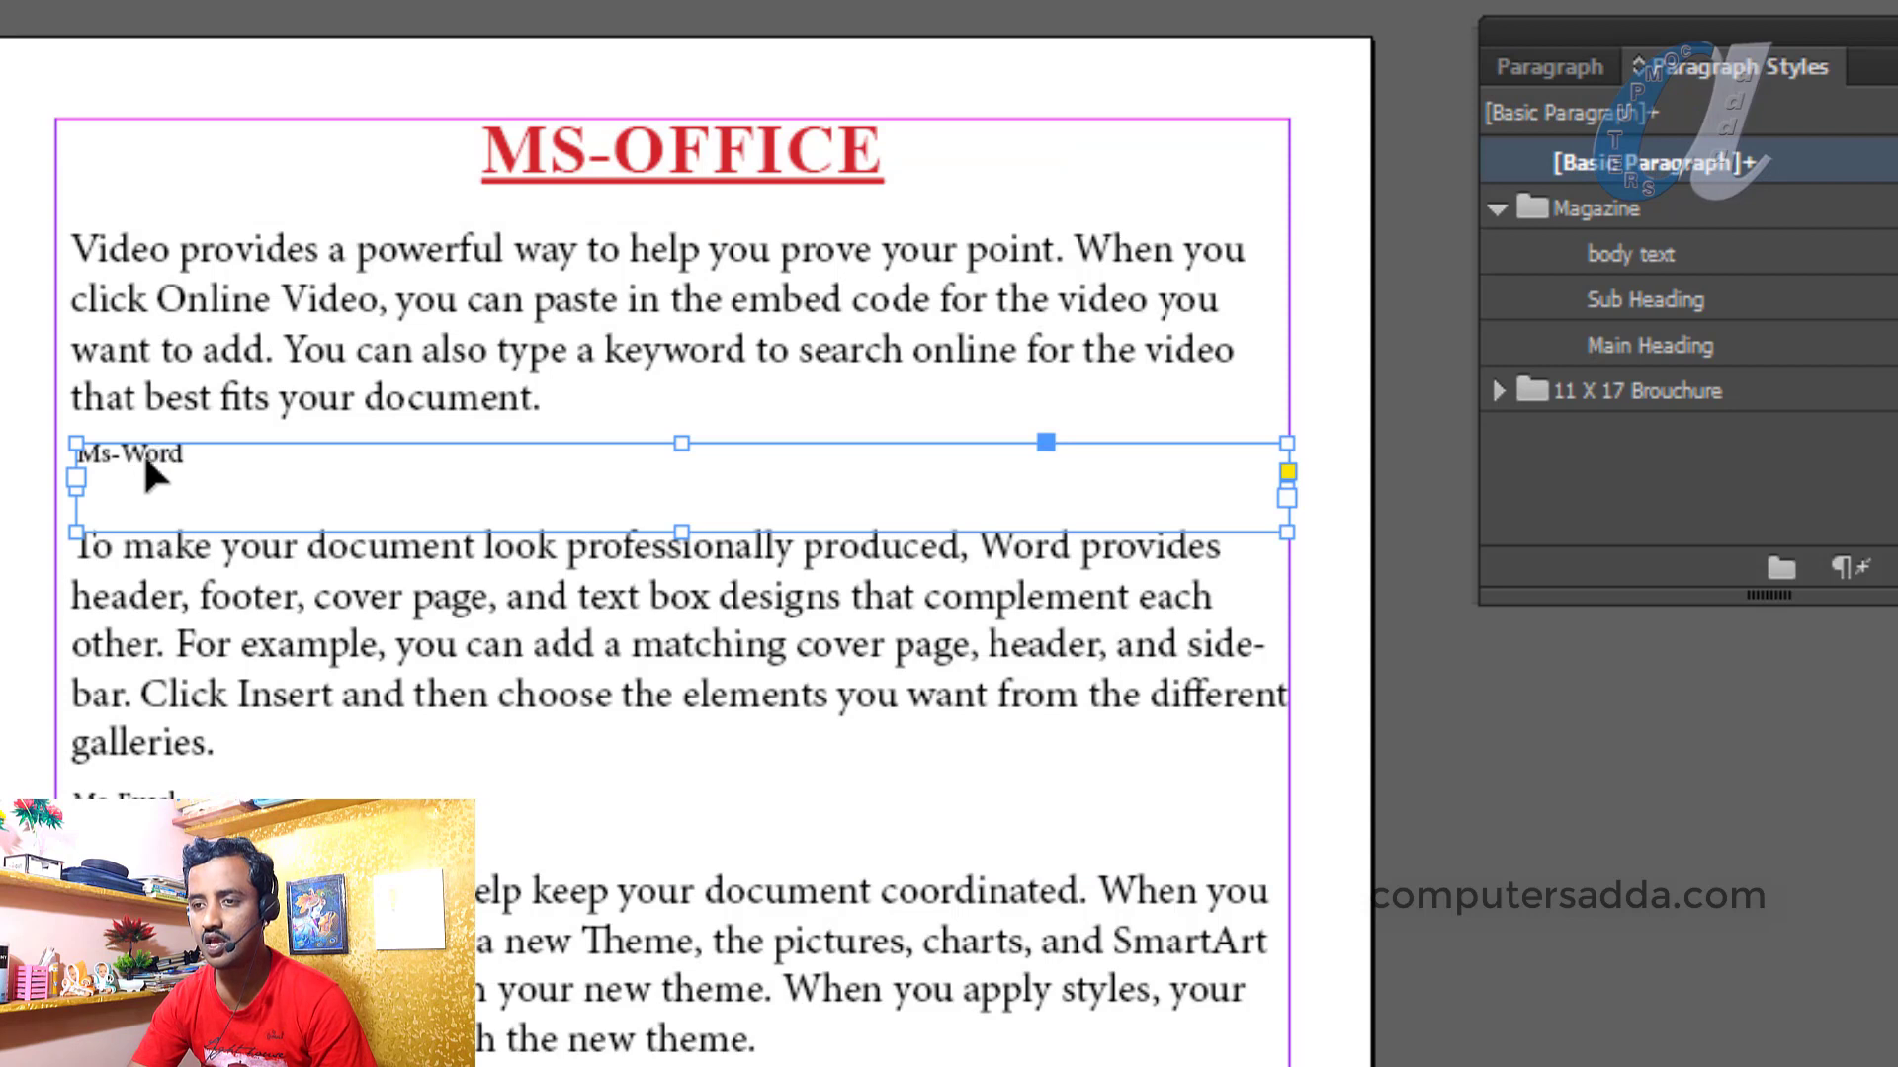
{"action": "left_click", "coordinate": [1664, 302]}
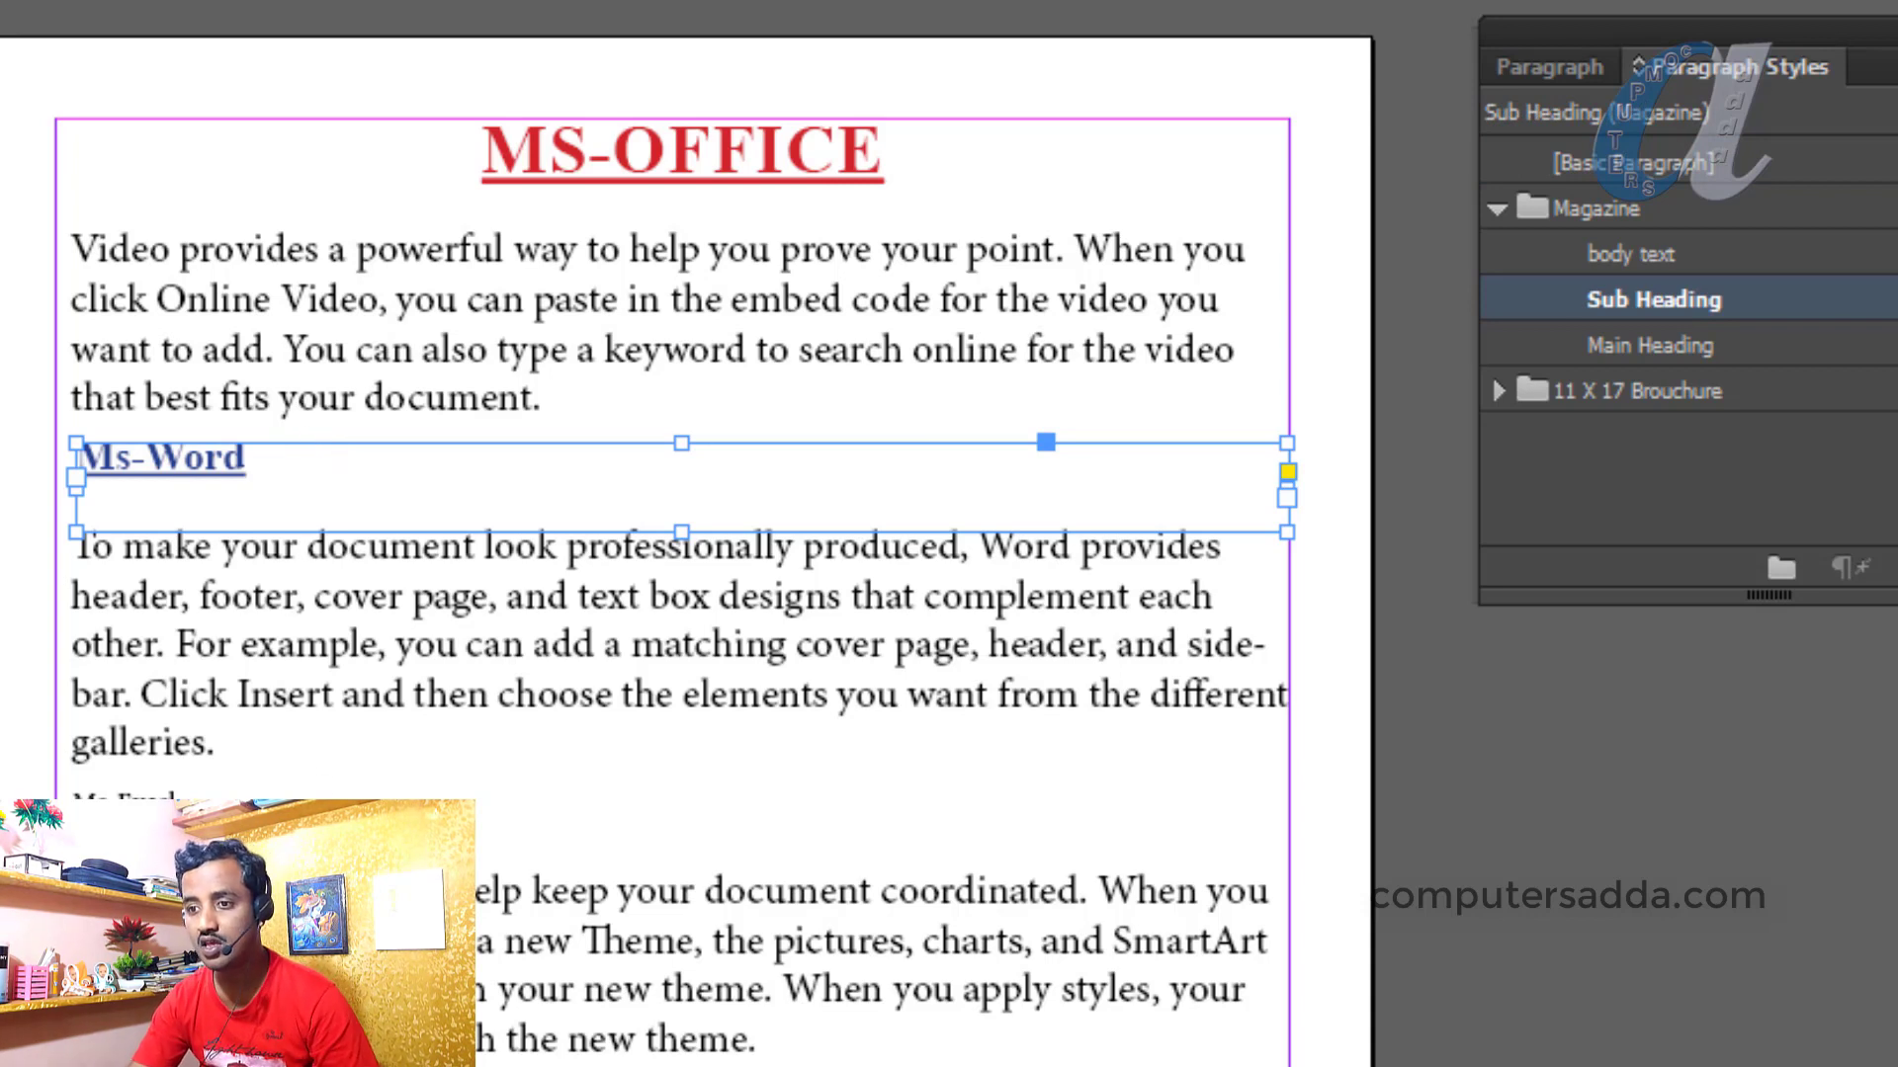
Expand the 11 X 17 Brouchure style group and apply its Heading 1 to MS-OFFICE
{"action": "left_click", "coordinate": [161, 790]}
{"action": "left_click", "coordinate": [160, 791]}
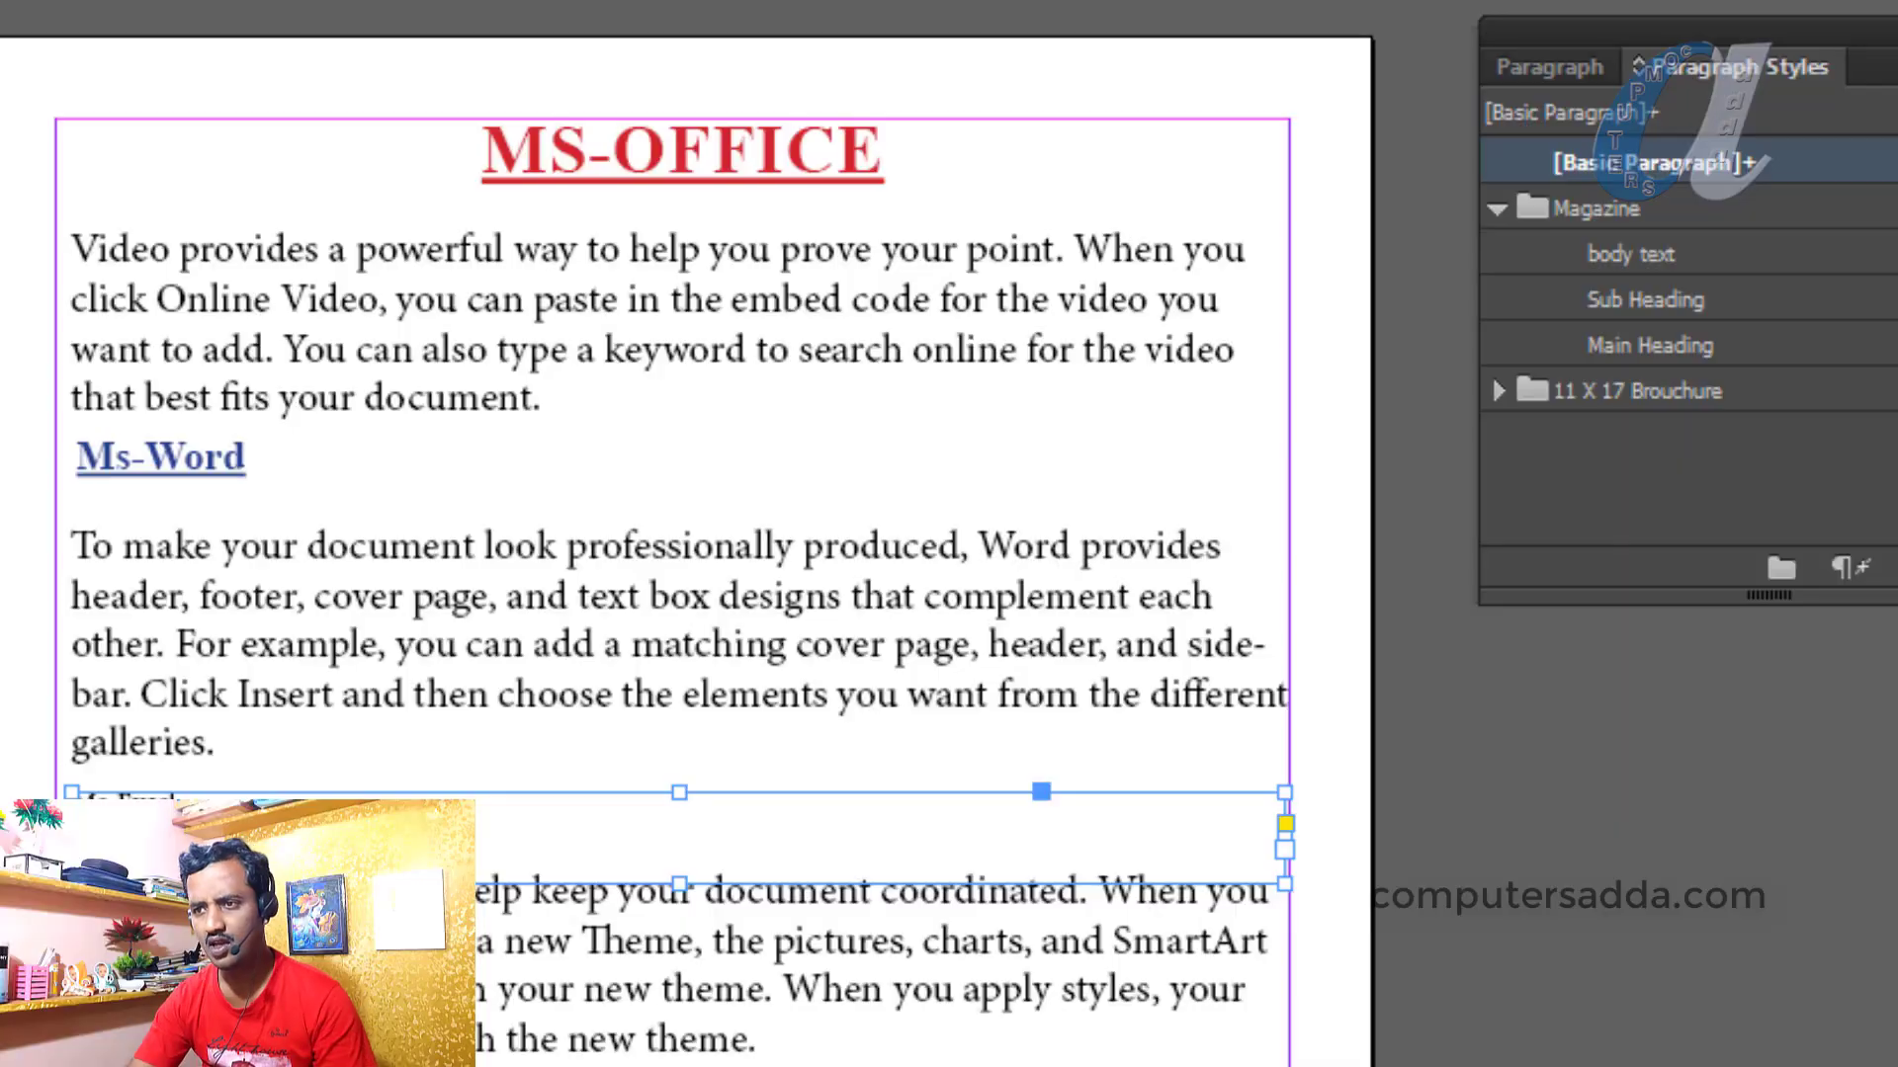
{"action": "left_click", "coordinate": [1501, 208]}
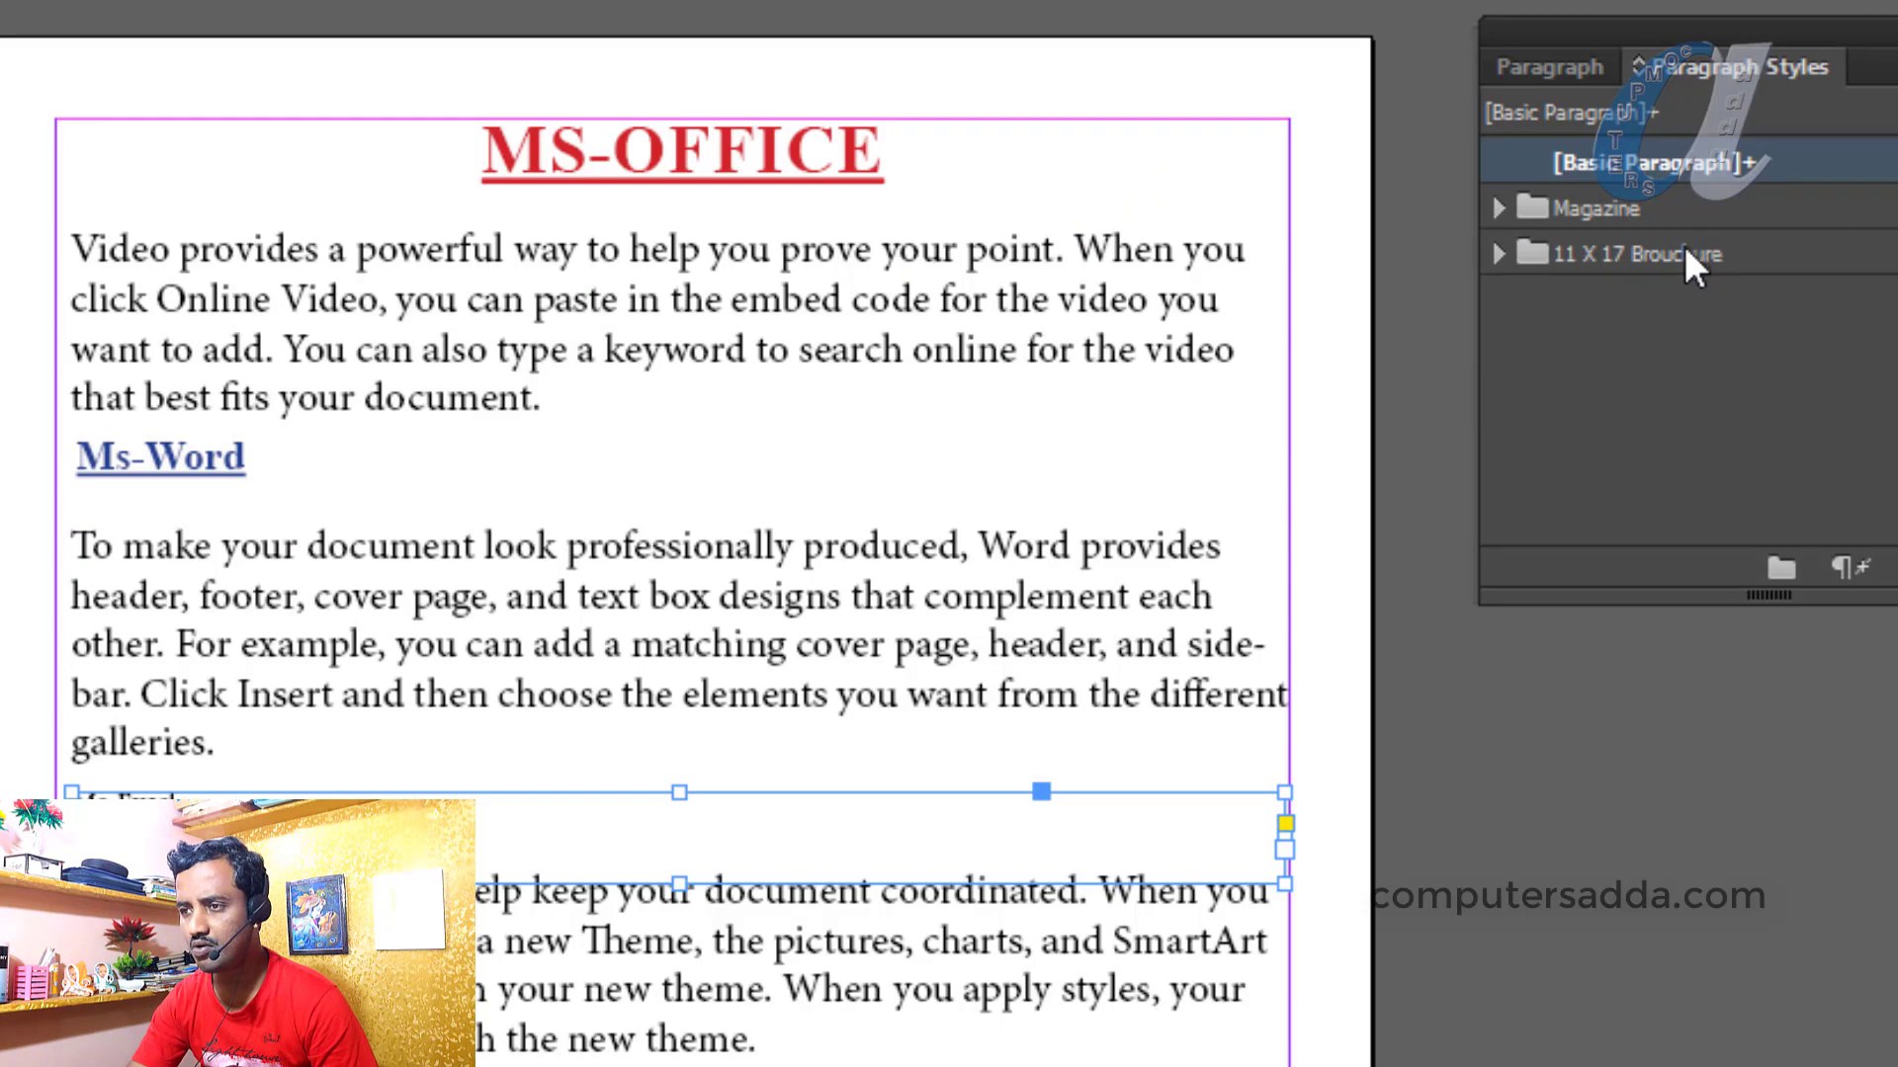
{"action": "left_click", "coordinate": [1497, 254]}
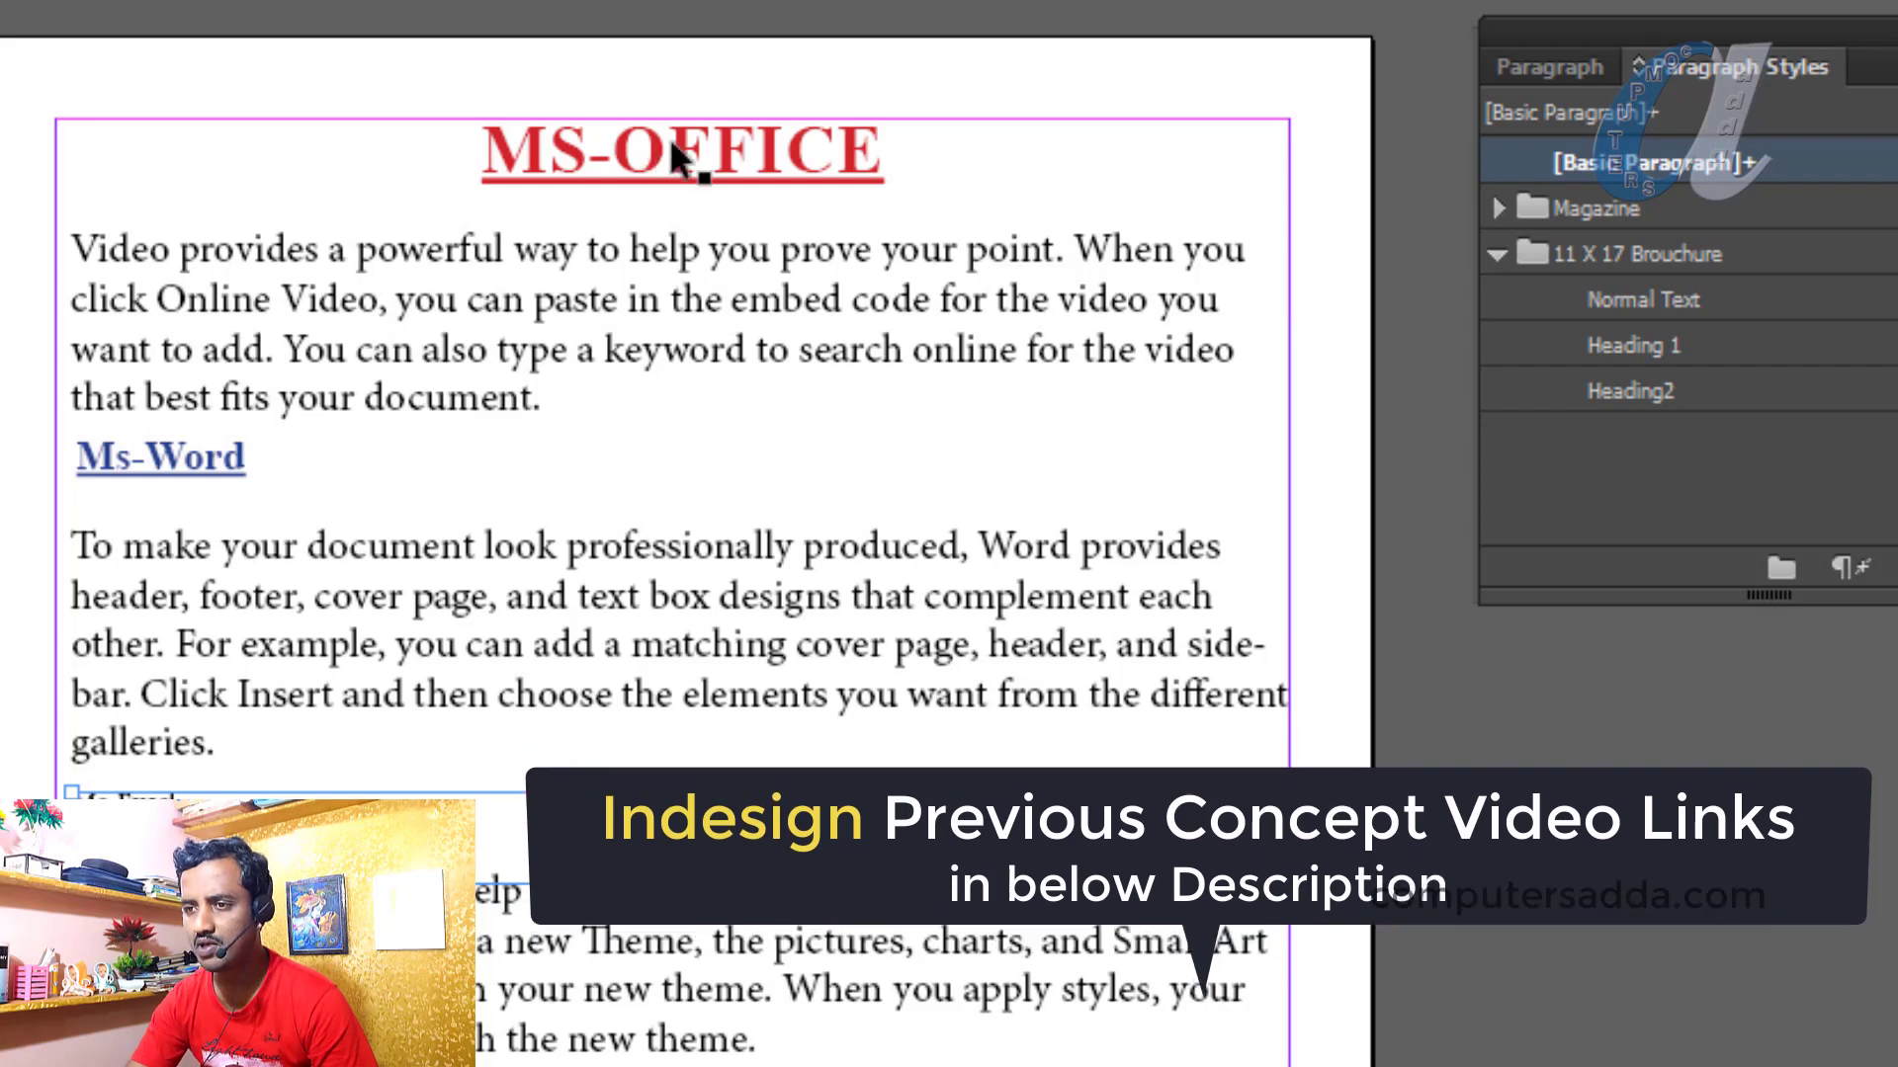
{"action": "left_click", "coordinate": [664, 147]}
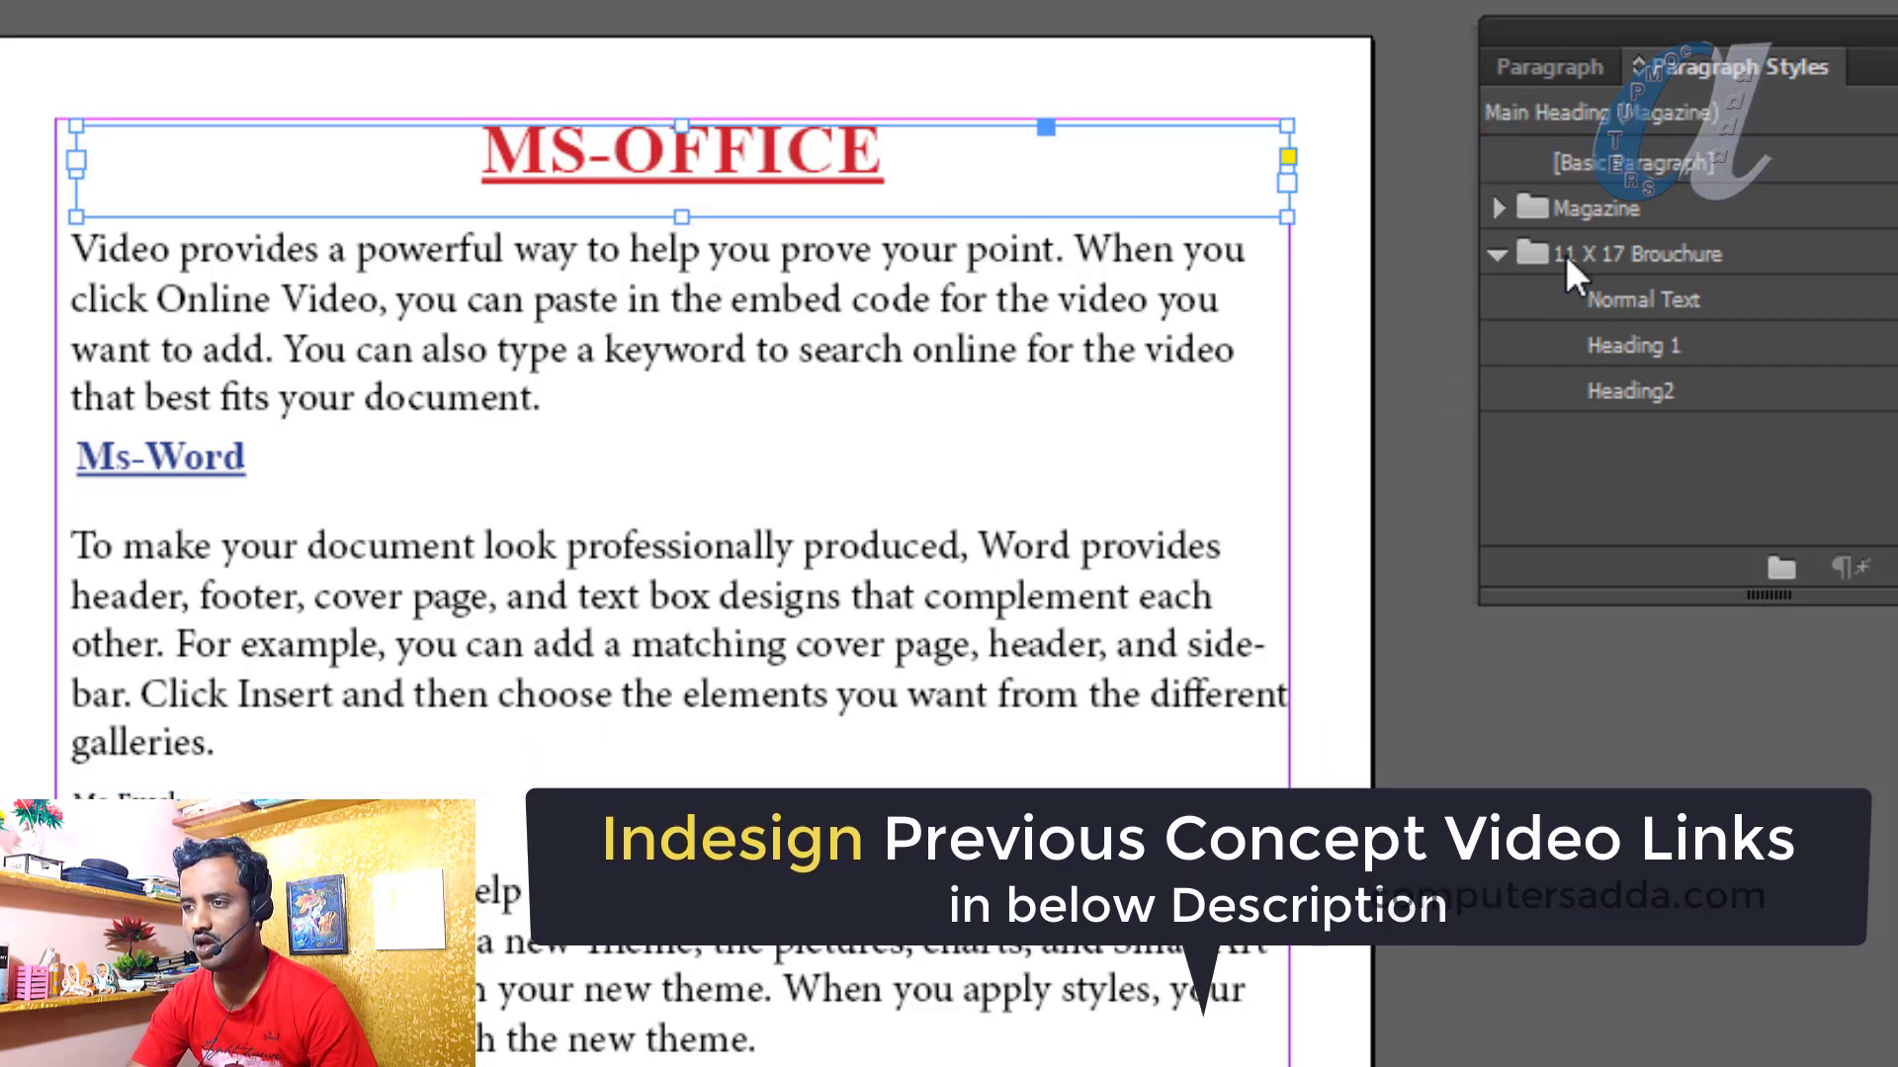
{"action": "left_click", "coordinate": [1633, 344]}
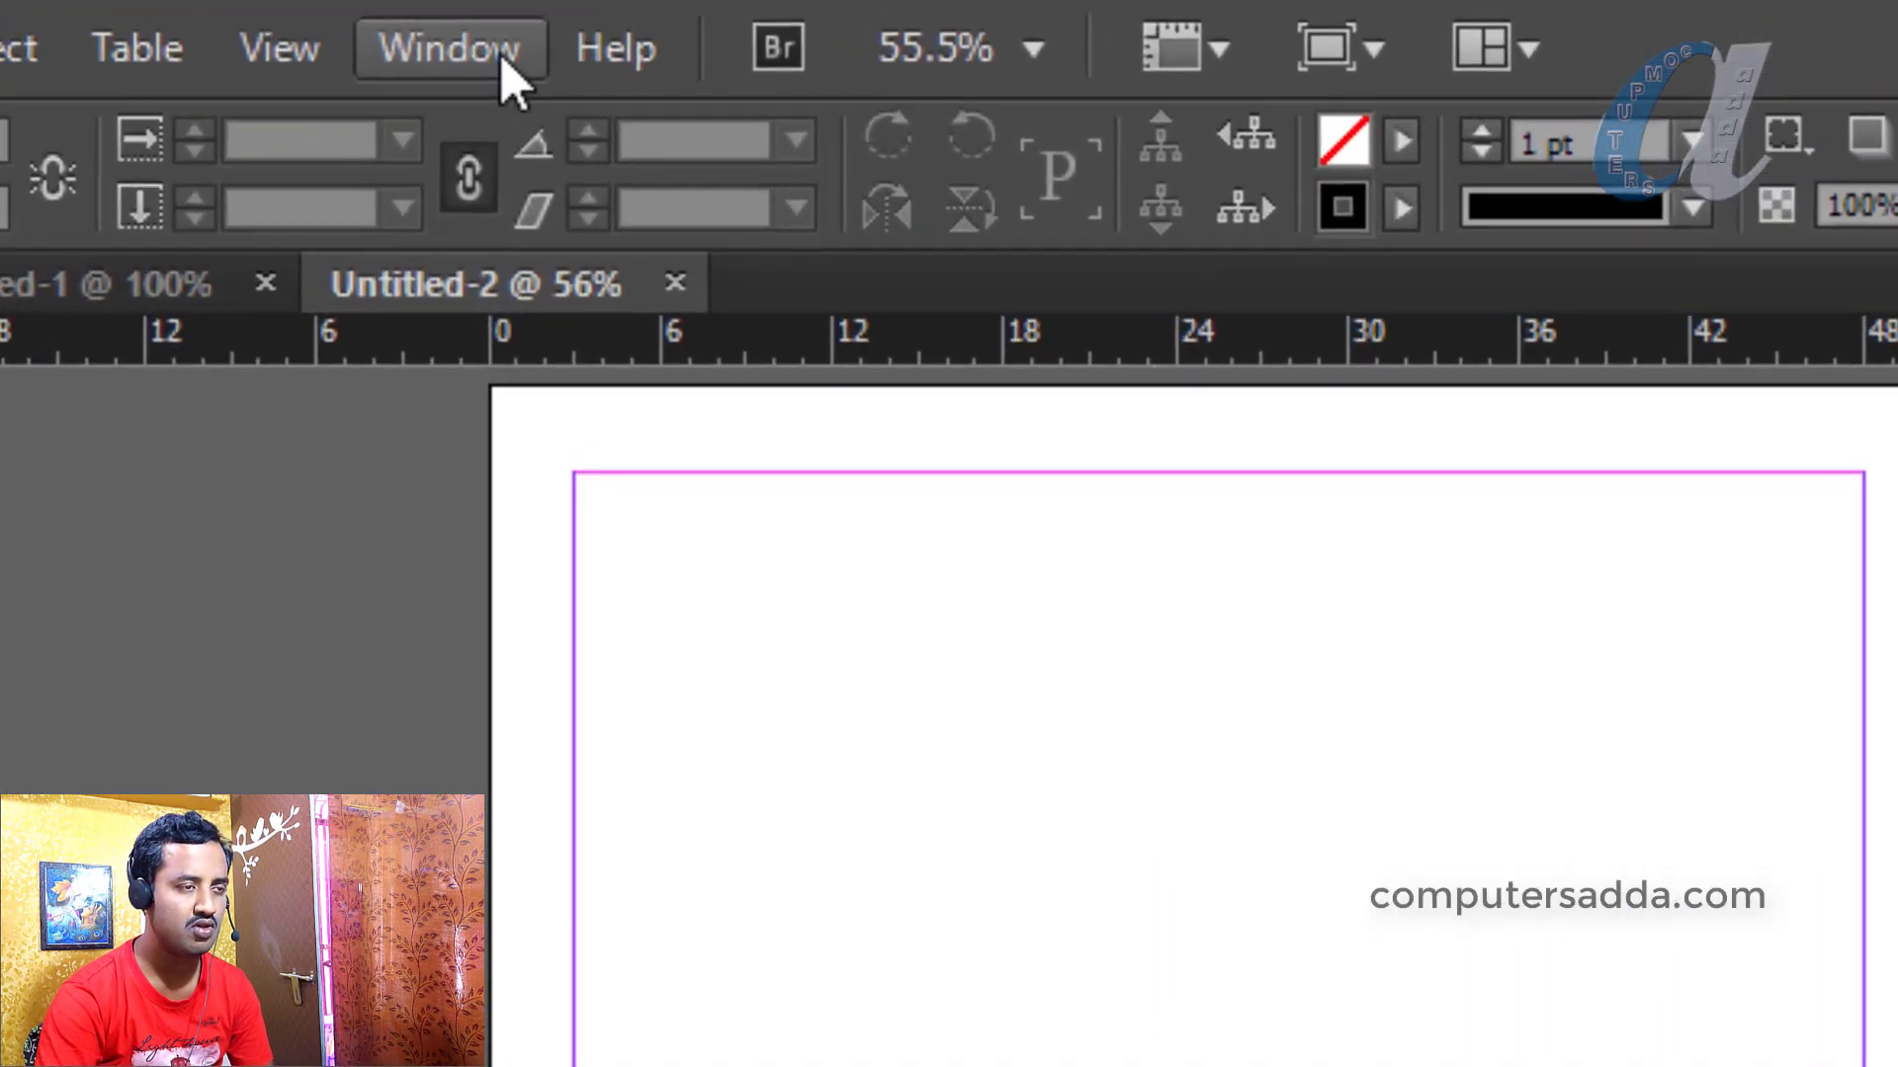
Show the Paragraph Styles panel from Window > Type & Tables and move it further right
{"action": "left_click", "coordinate": [460, 54]}
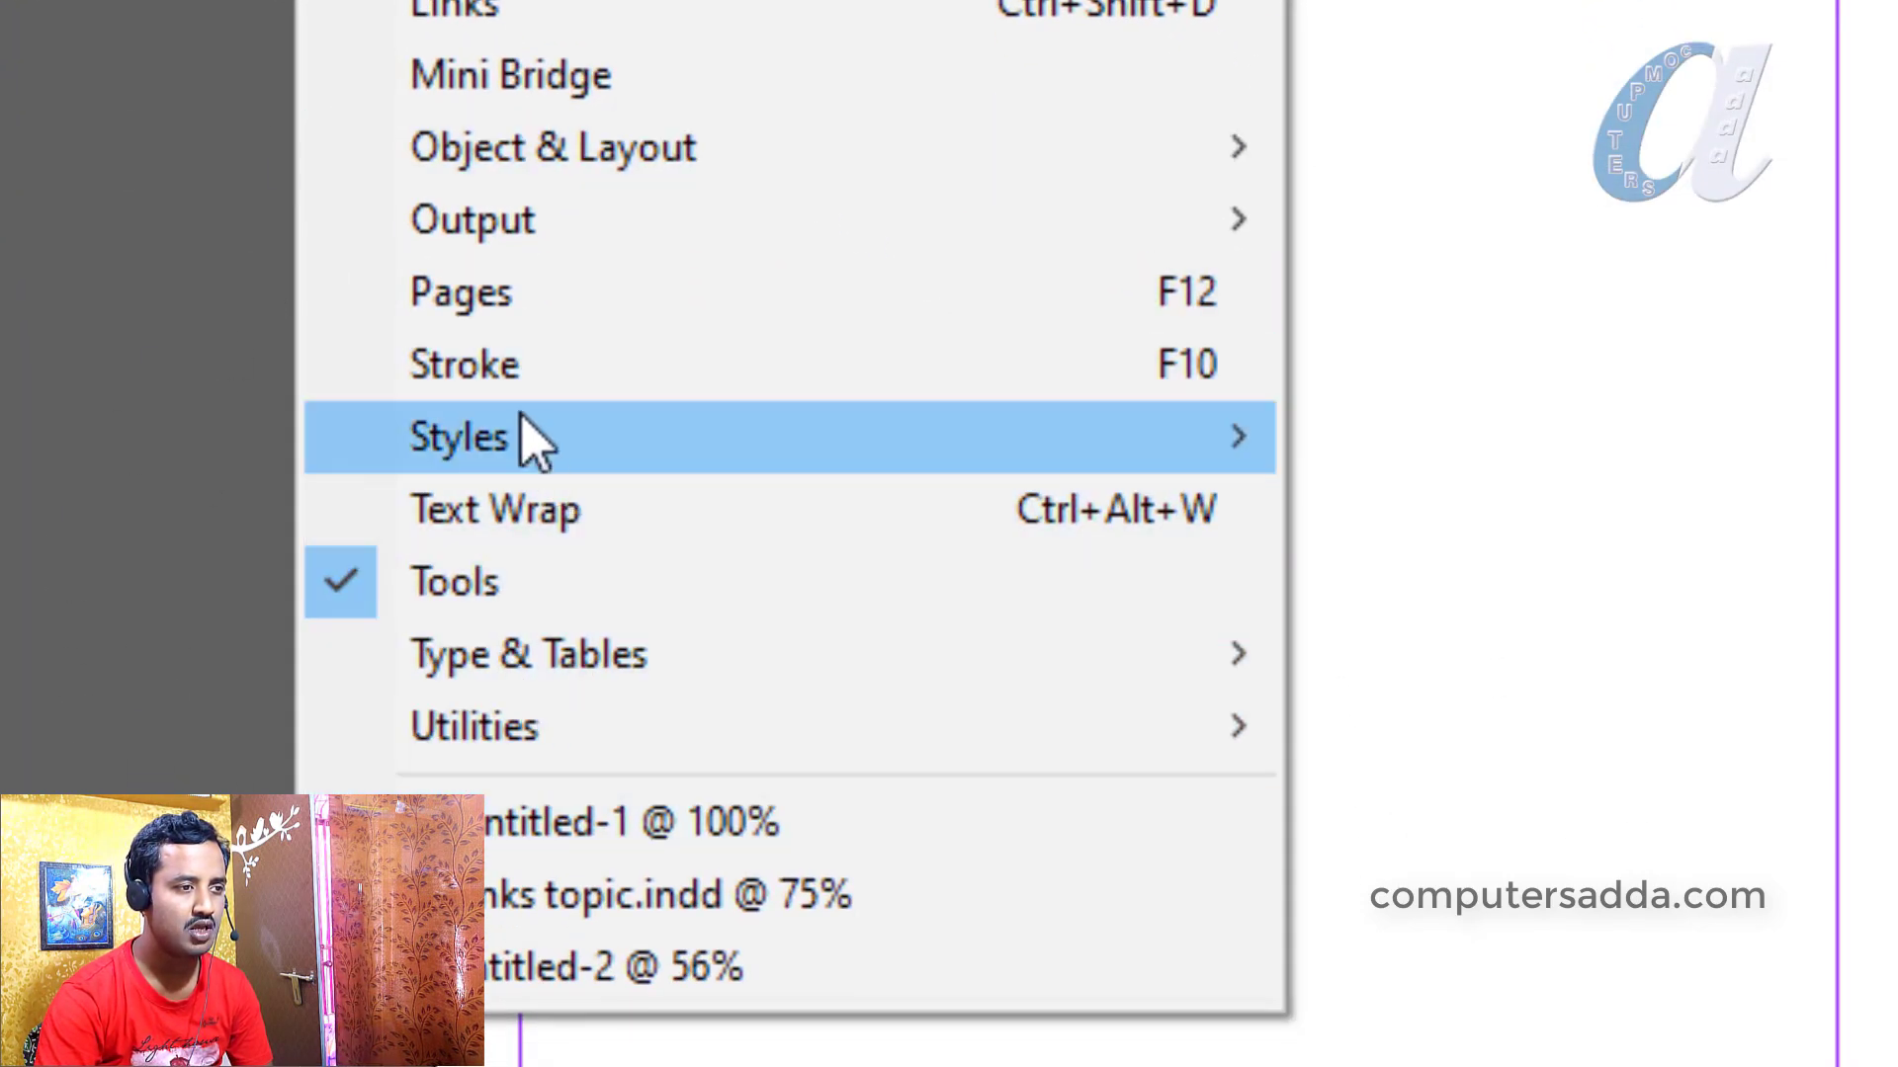
{"action": "mouse_move", "coordinate": [484, 663]}
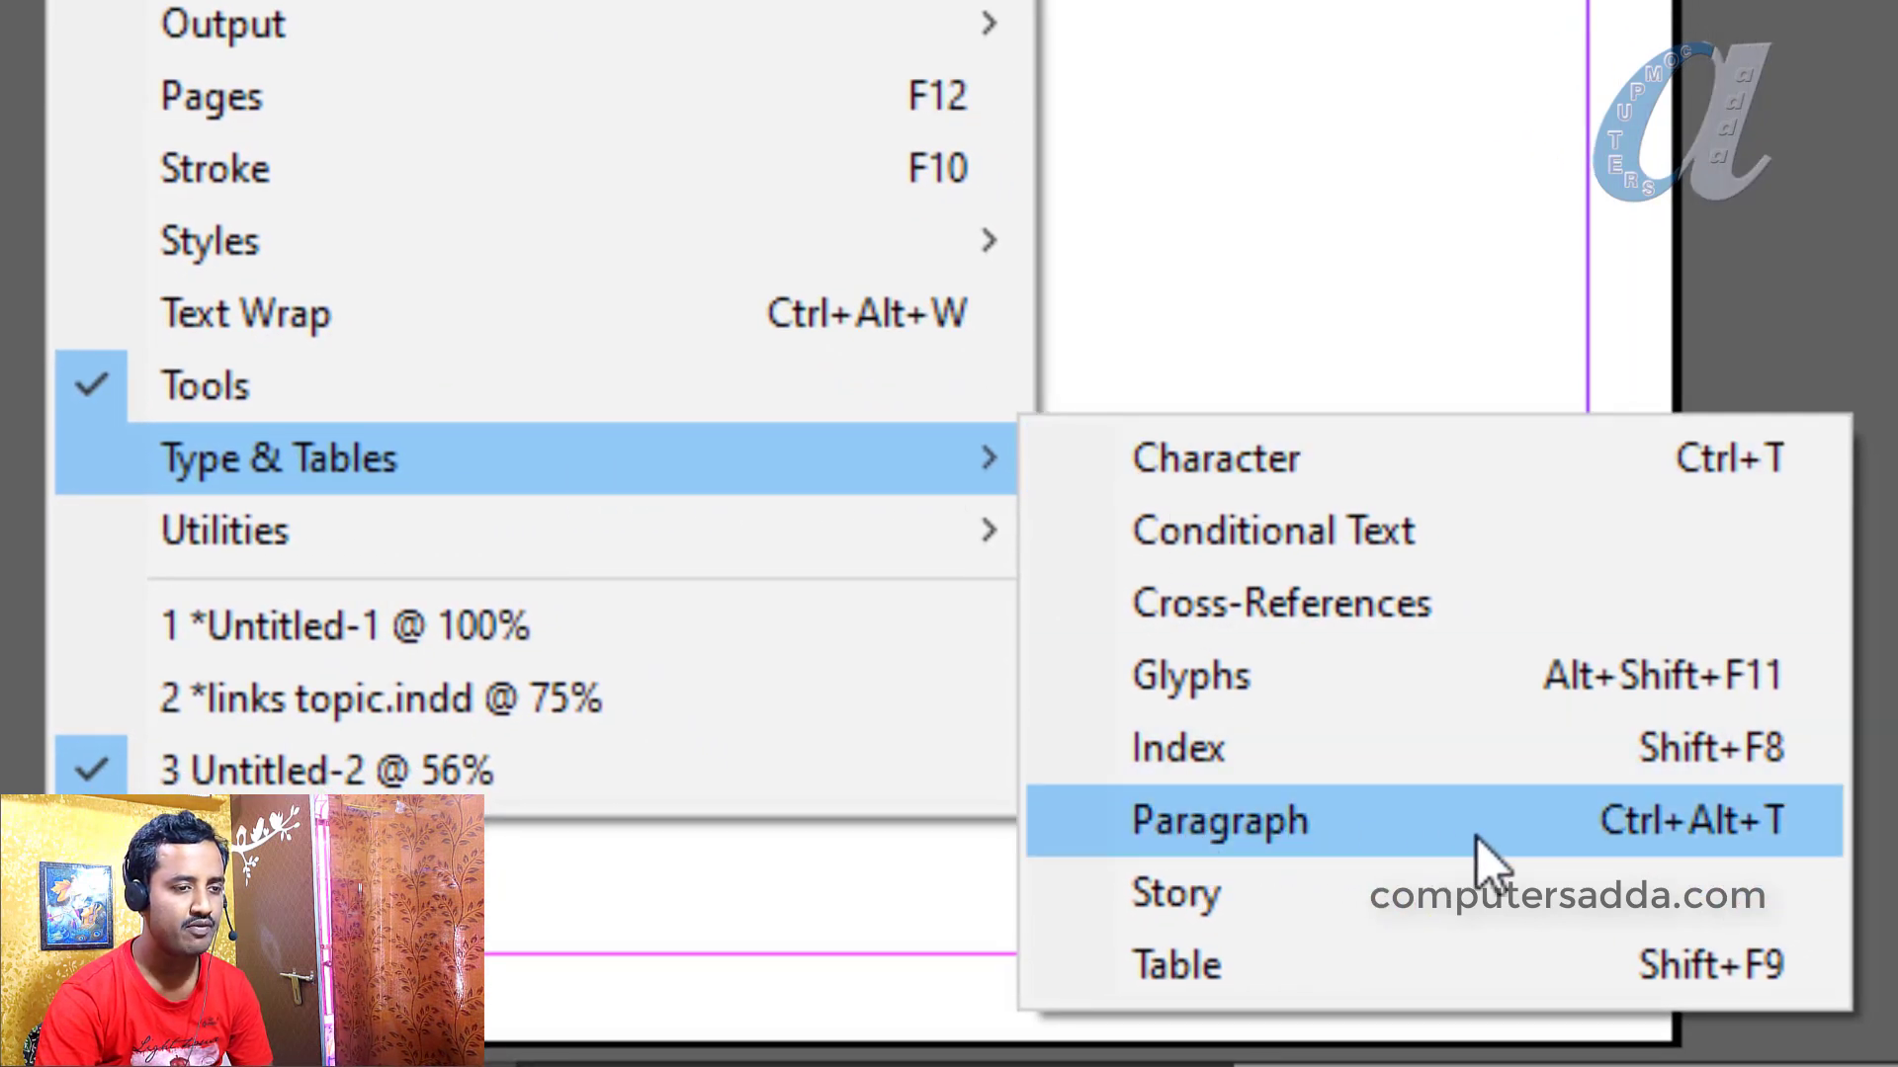
{"action": "left_click", "coordinate": [1663, 836]}
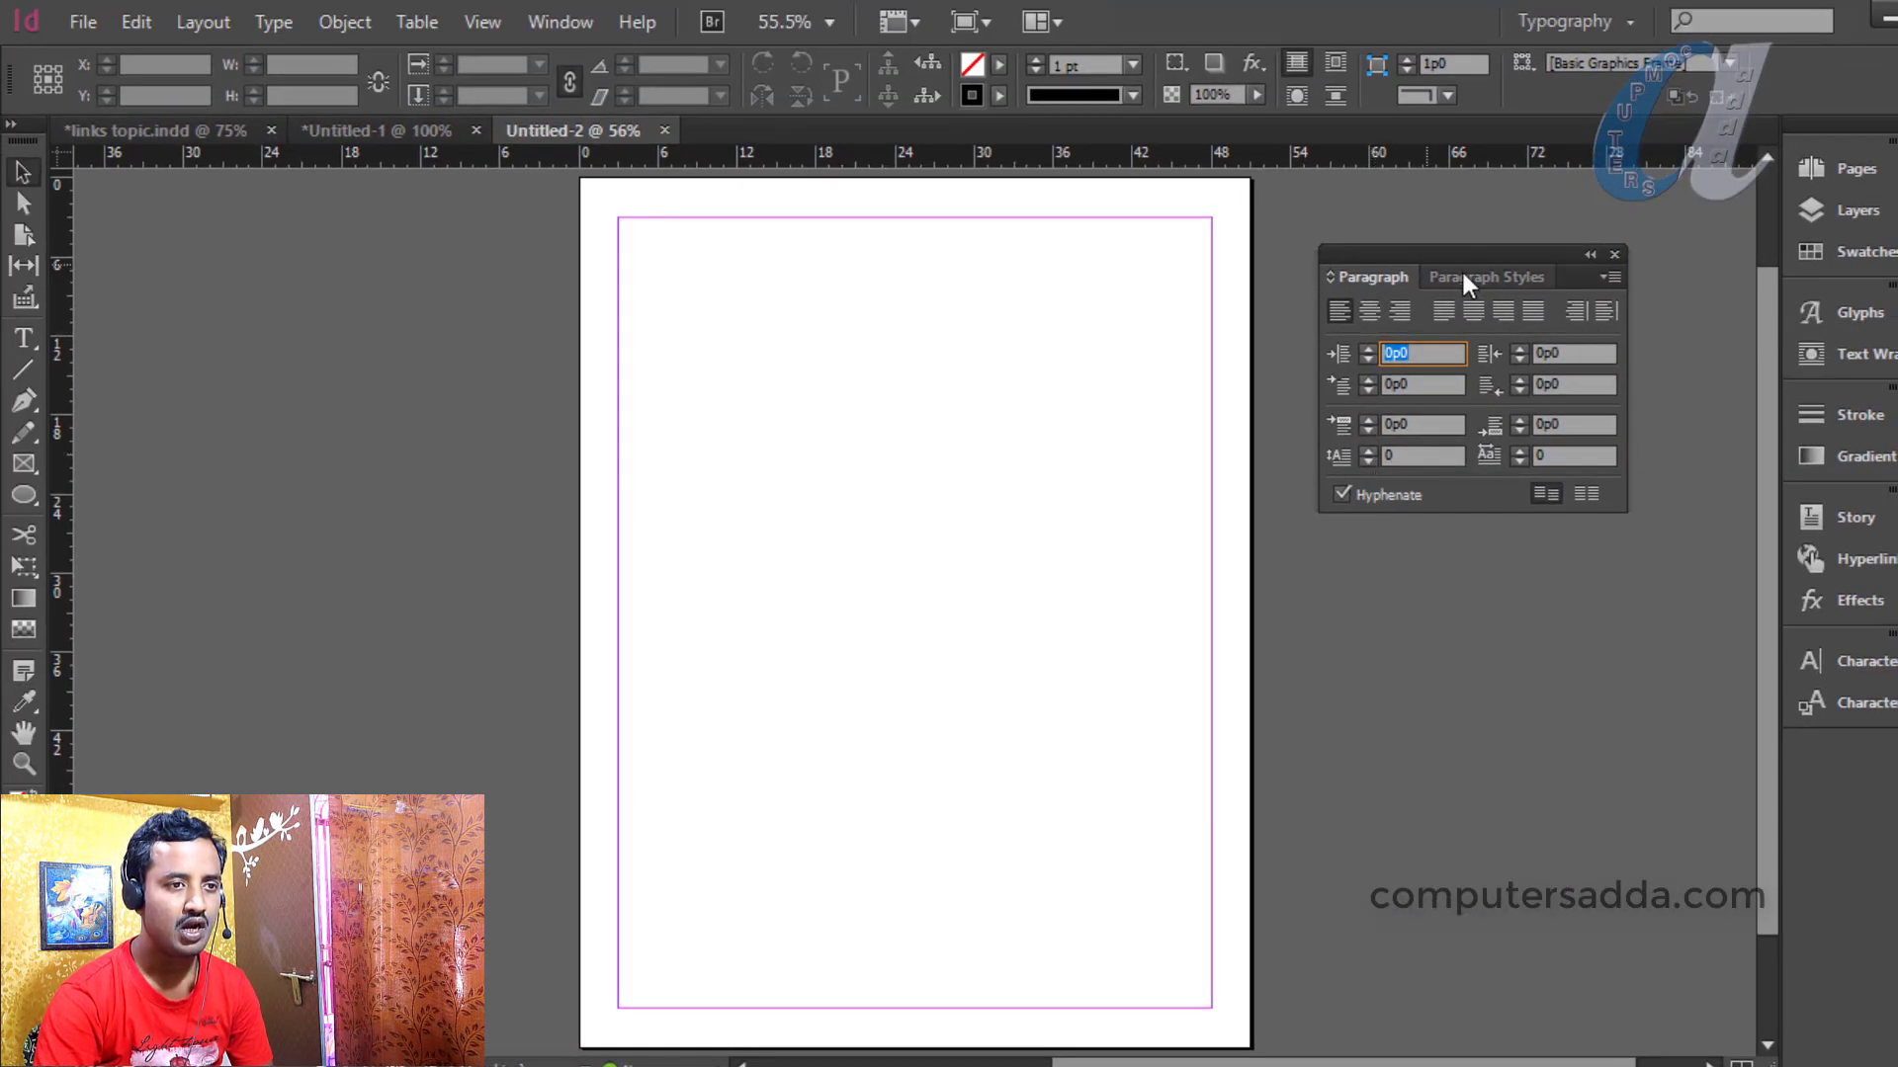
{"action": "left_click", "coordinate": [1481, 276]}
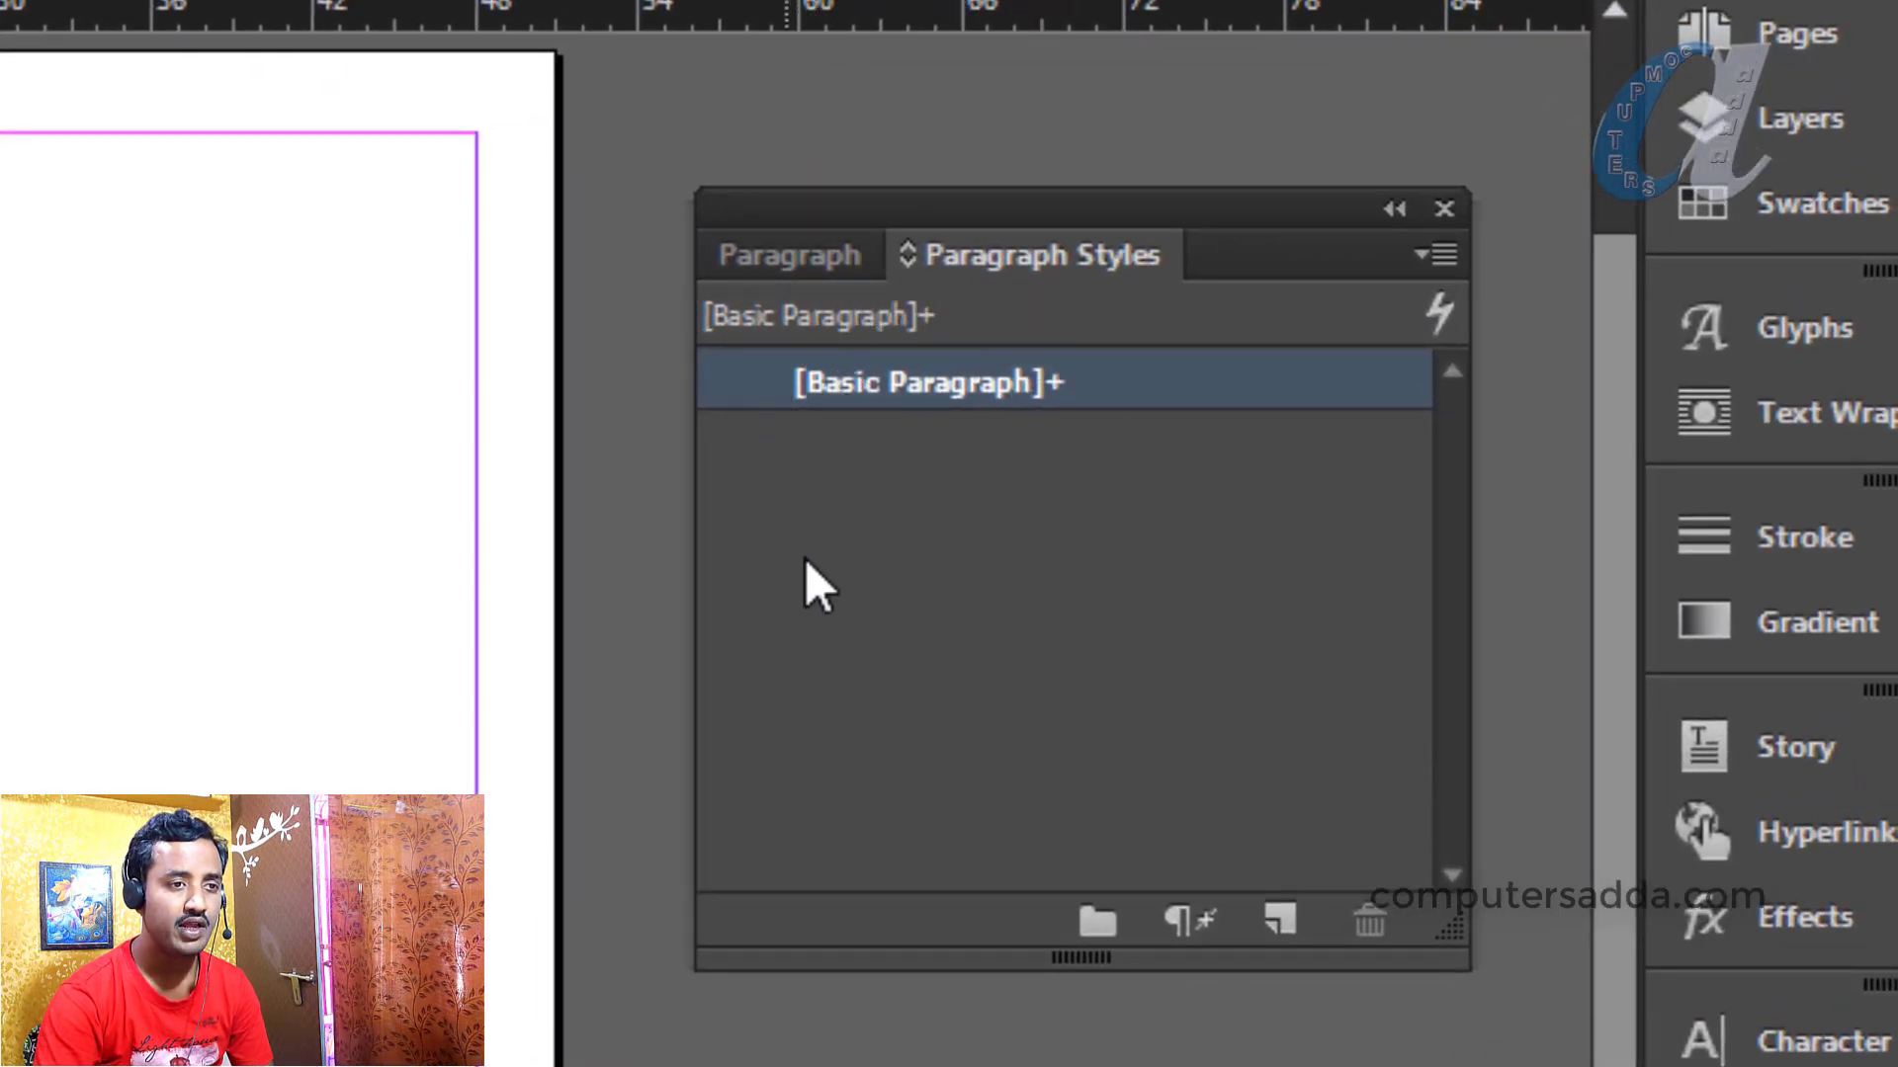
{"action": "left_click_drag", "start_coordinate": [1036, 206], "coordinate": [1091, 276]}
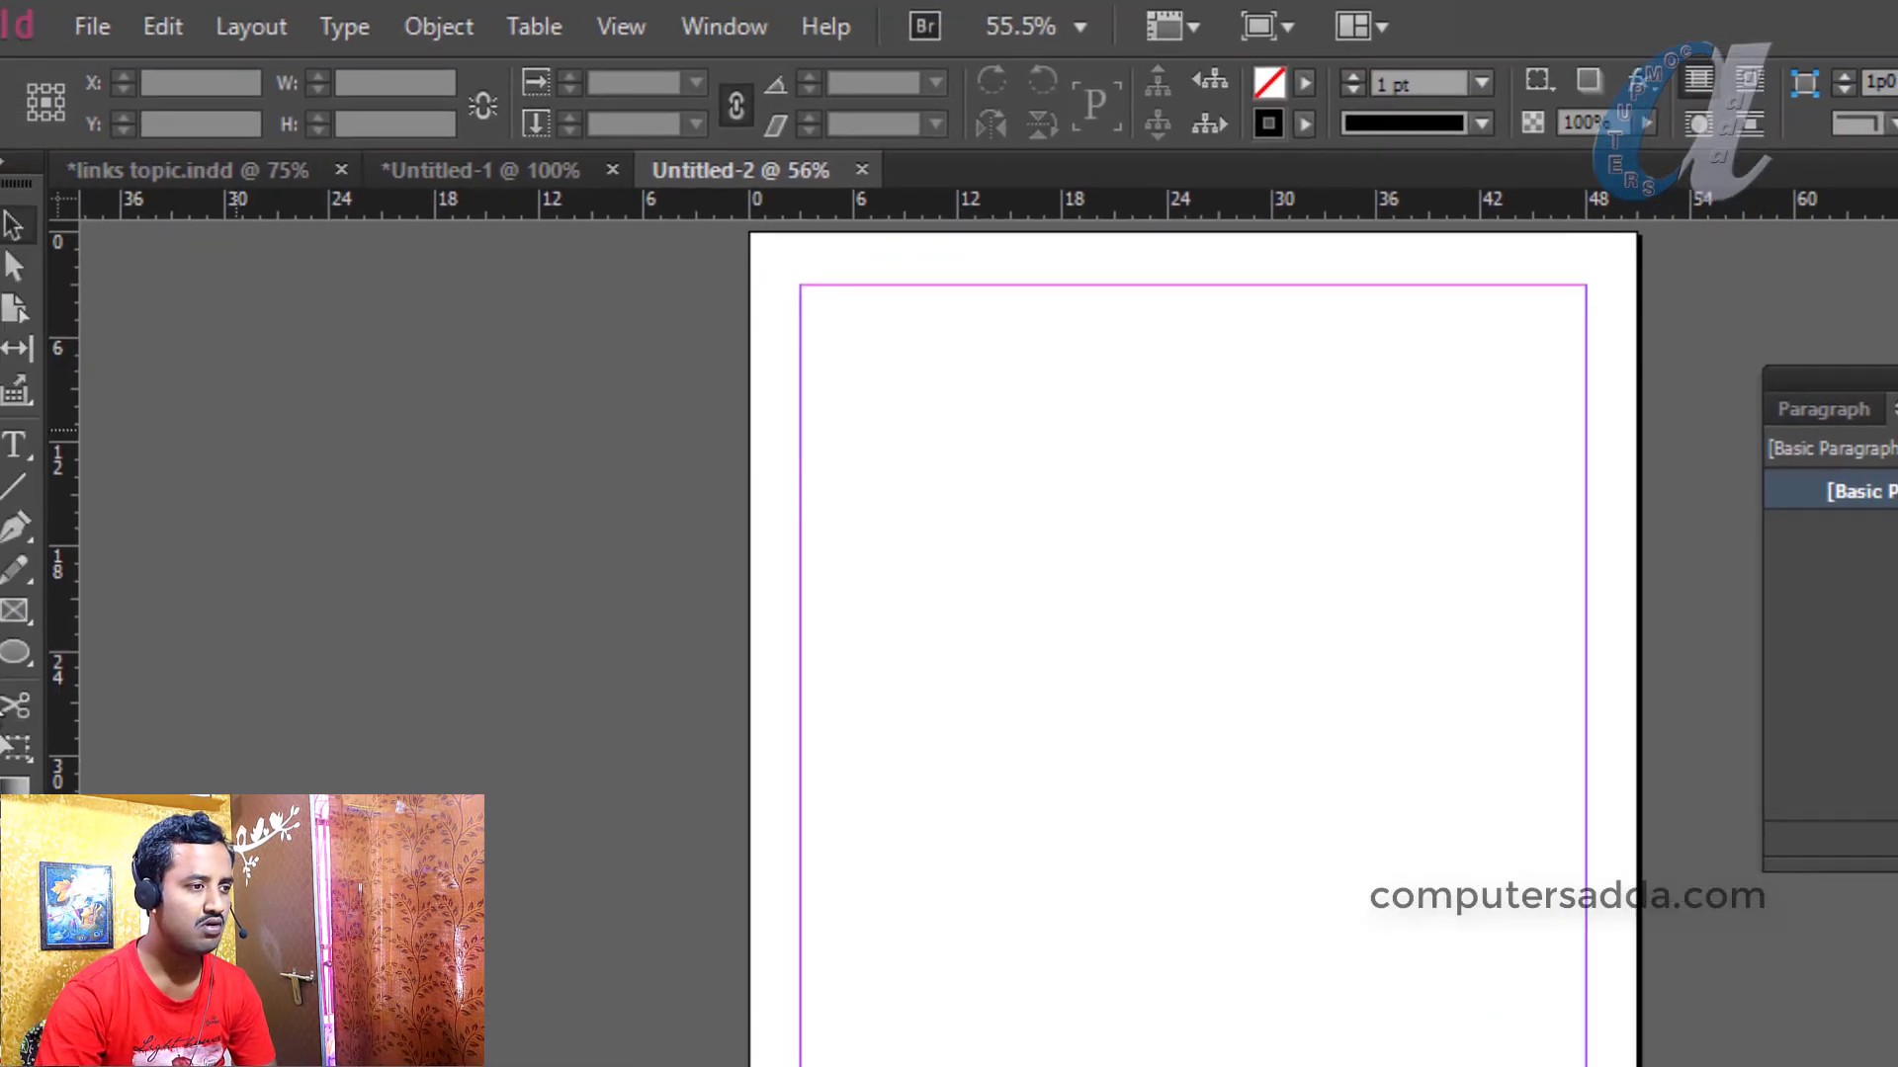
Draw a text frame reading 'Heading' near the page top and zoom in on it
{"action": "left_click", "coordinate": [30, 445]}
{"action": "left_click_drag", "start_coordinate": [835, 357], "coordinate": [1267, 459]}
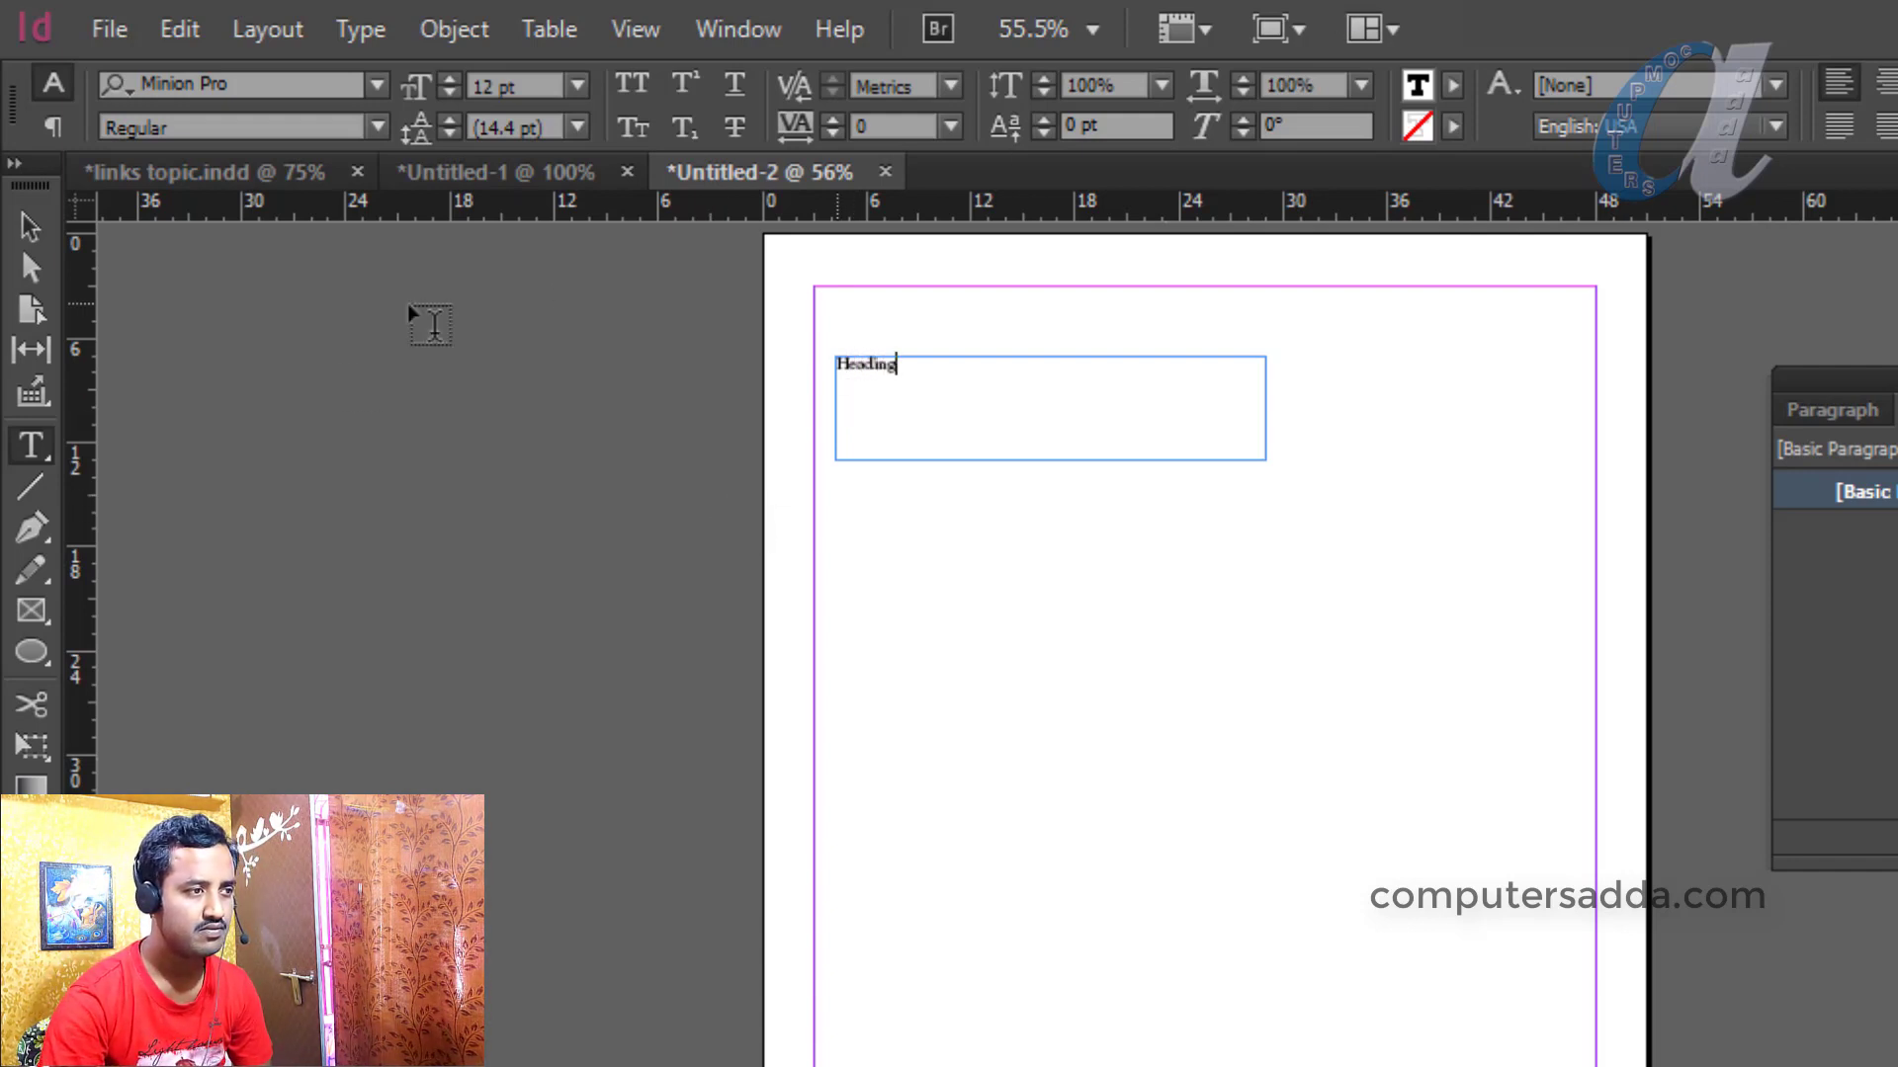
{"action": "left_click", "coordinate": [32, 229]}
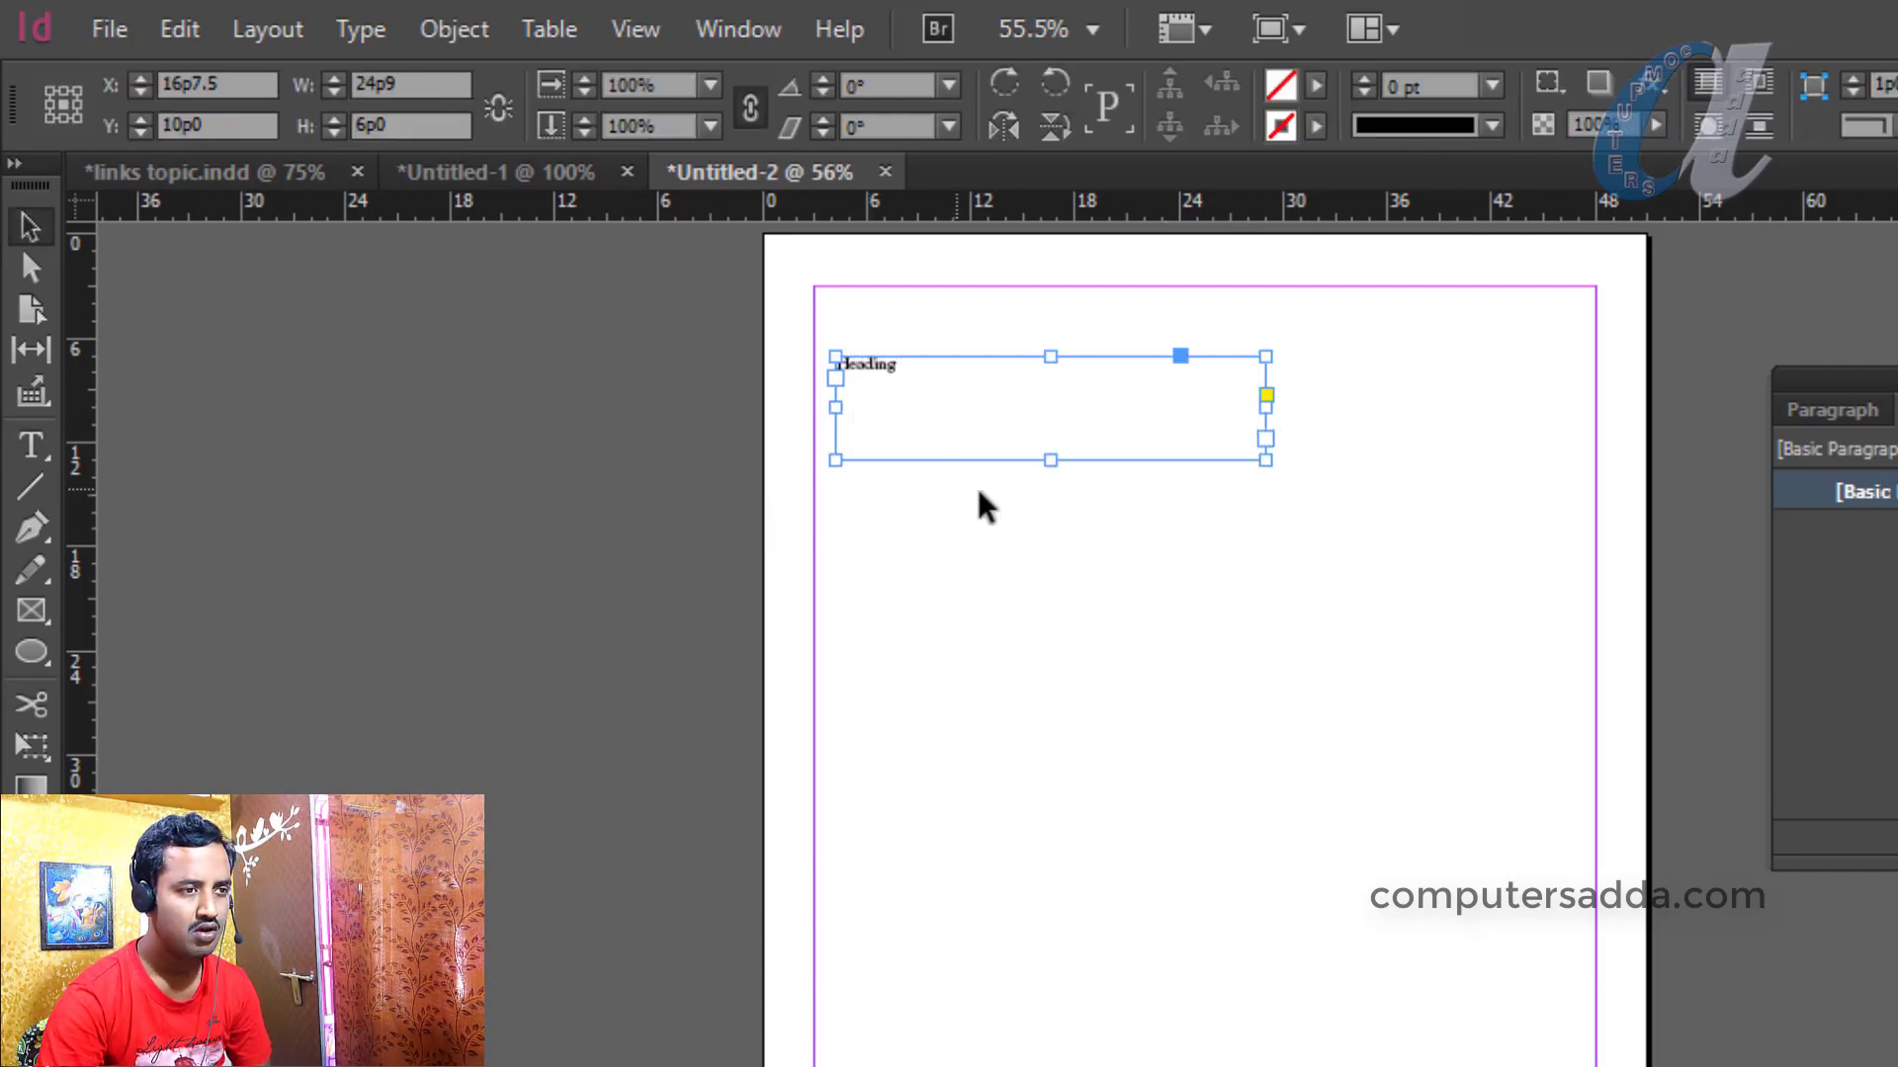
{"action": "key", "text": "ctrl+equal"}
{"action": "key", "text": "ctrl+equal"}
{"action": "key", "text": "ctrl+equal"}
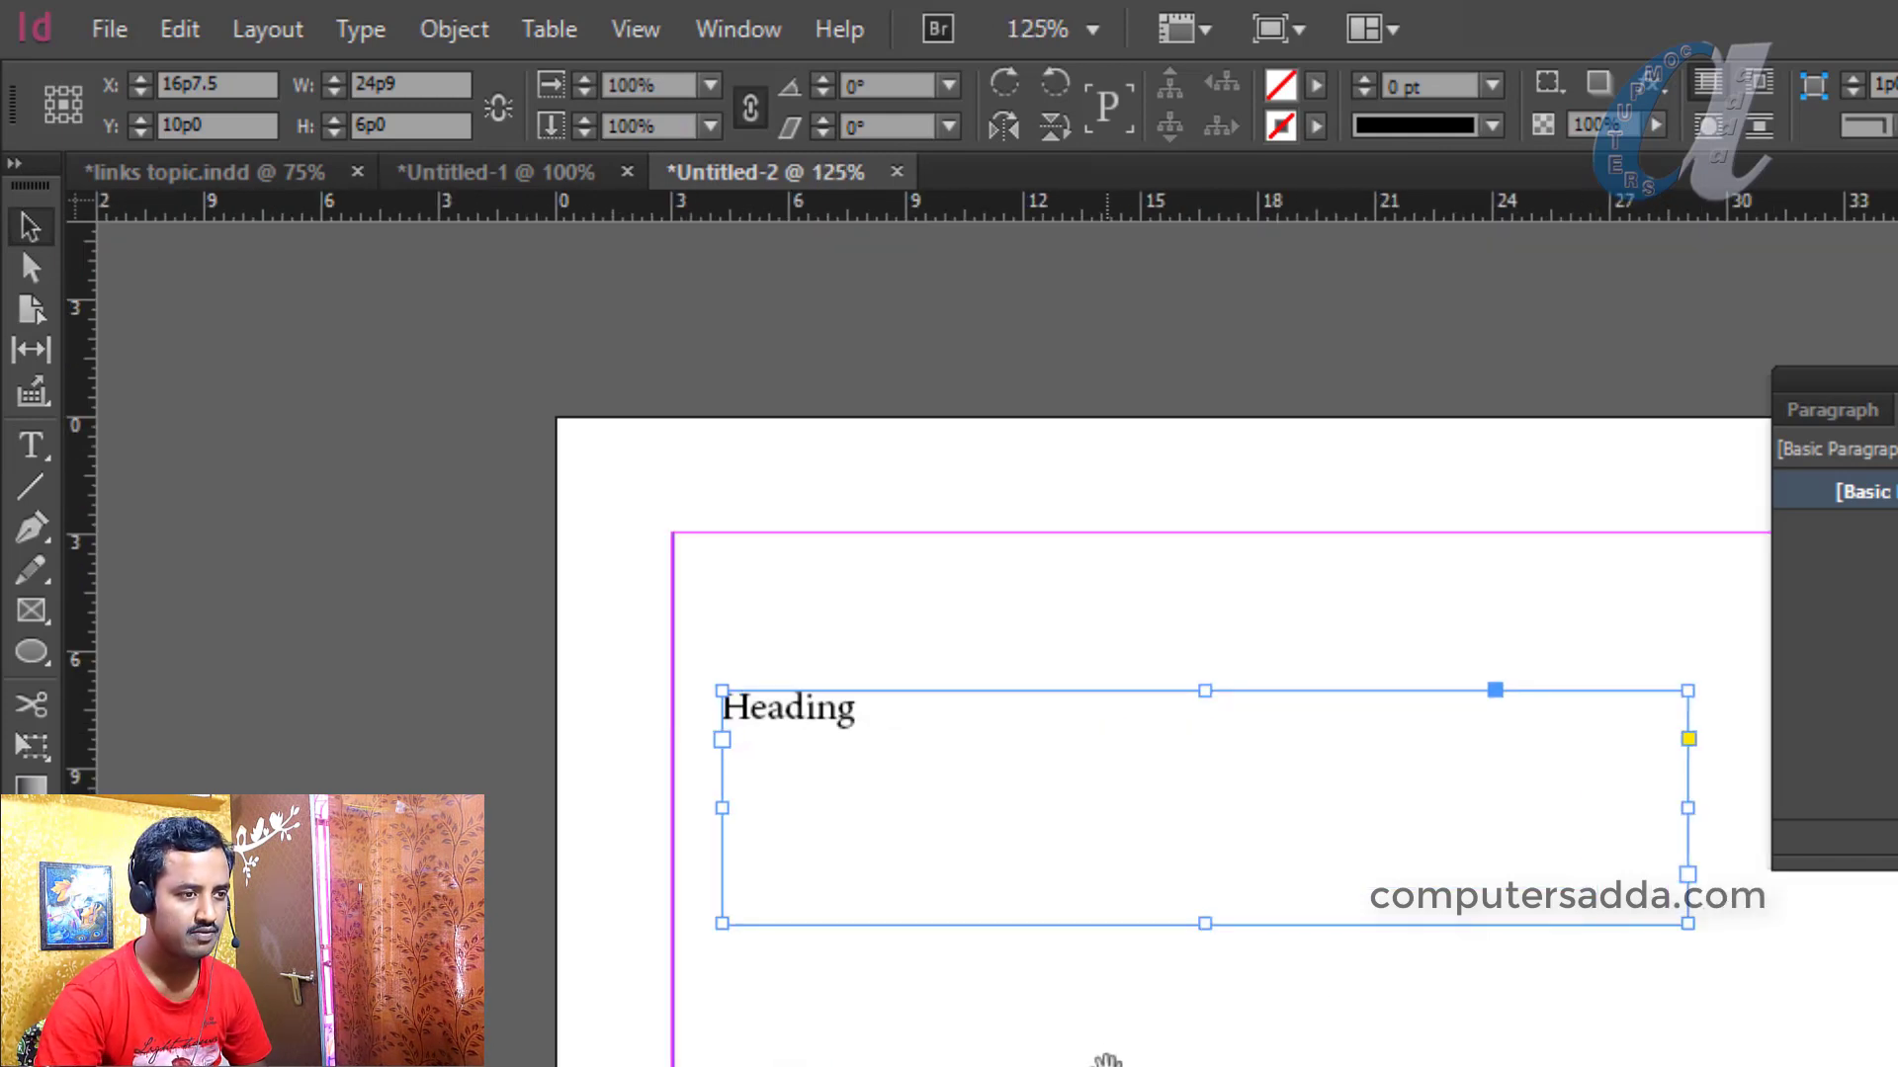
{"action": "left_click_drag", "start_coordinate": [1111, 1063], "coordinate": [1080, 712]}
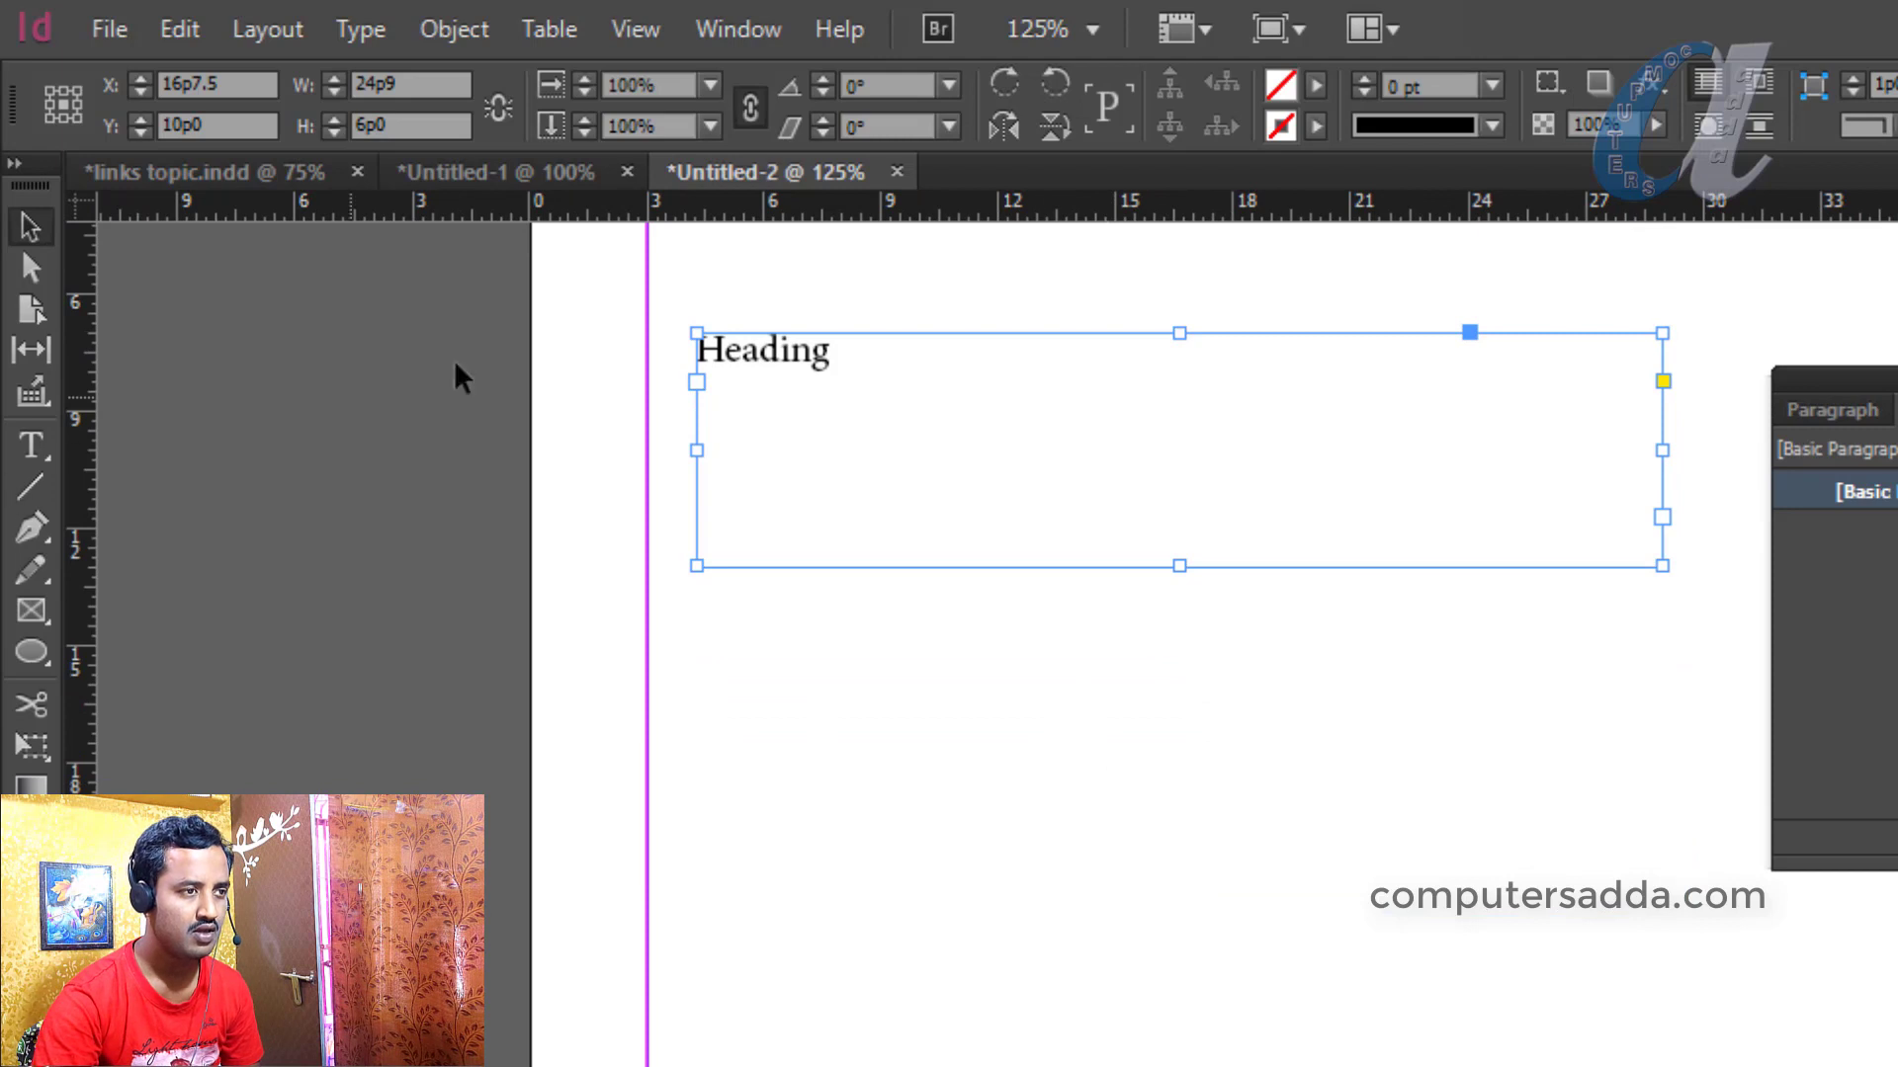
Add two more text frames below it reading 'sub heading' and 'normal data'
{"action": "left_click", "coordinate": [38, 448]}
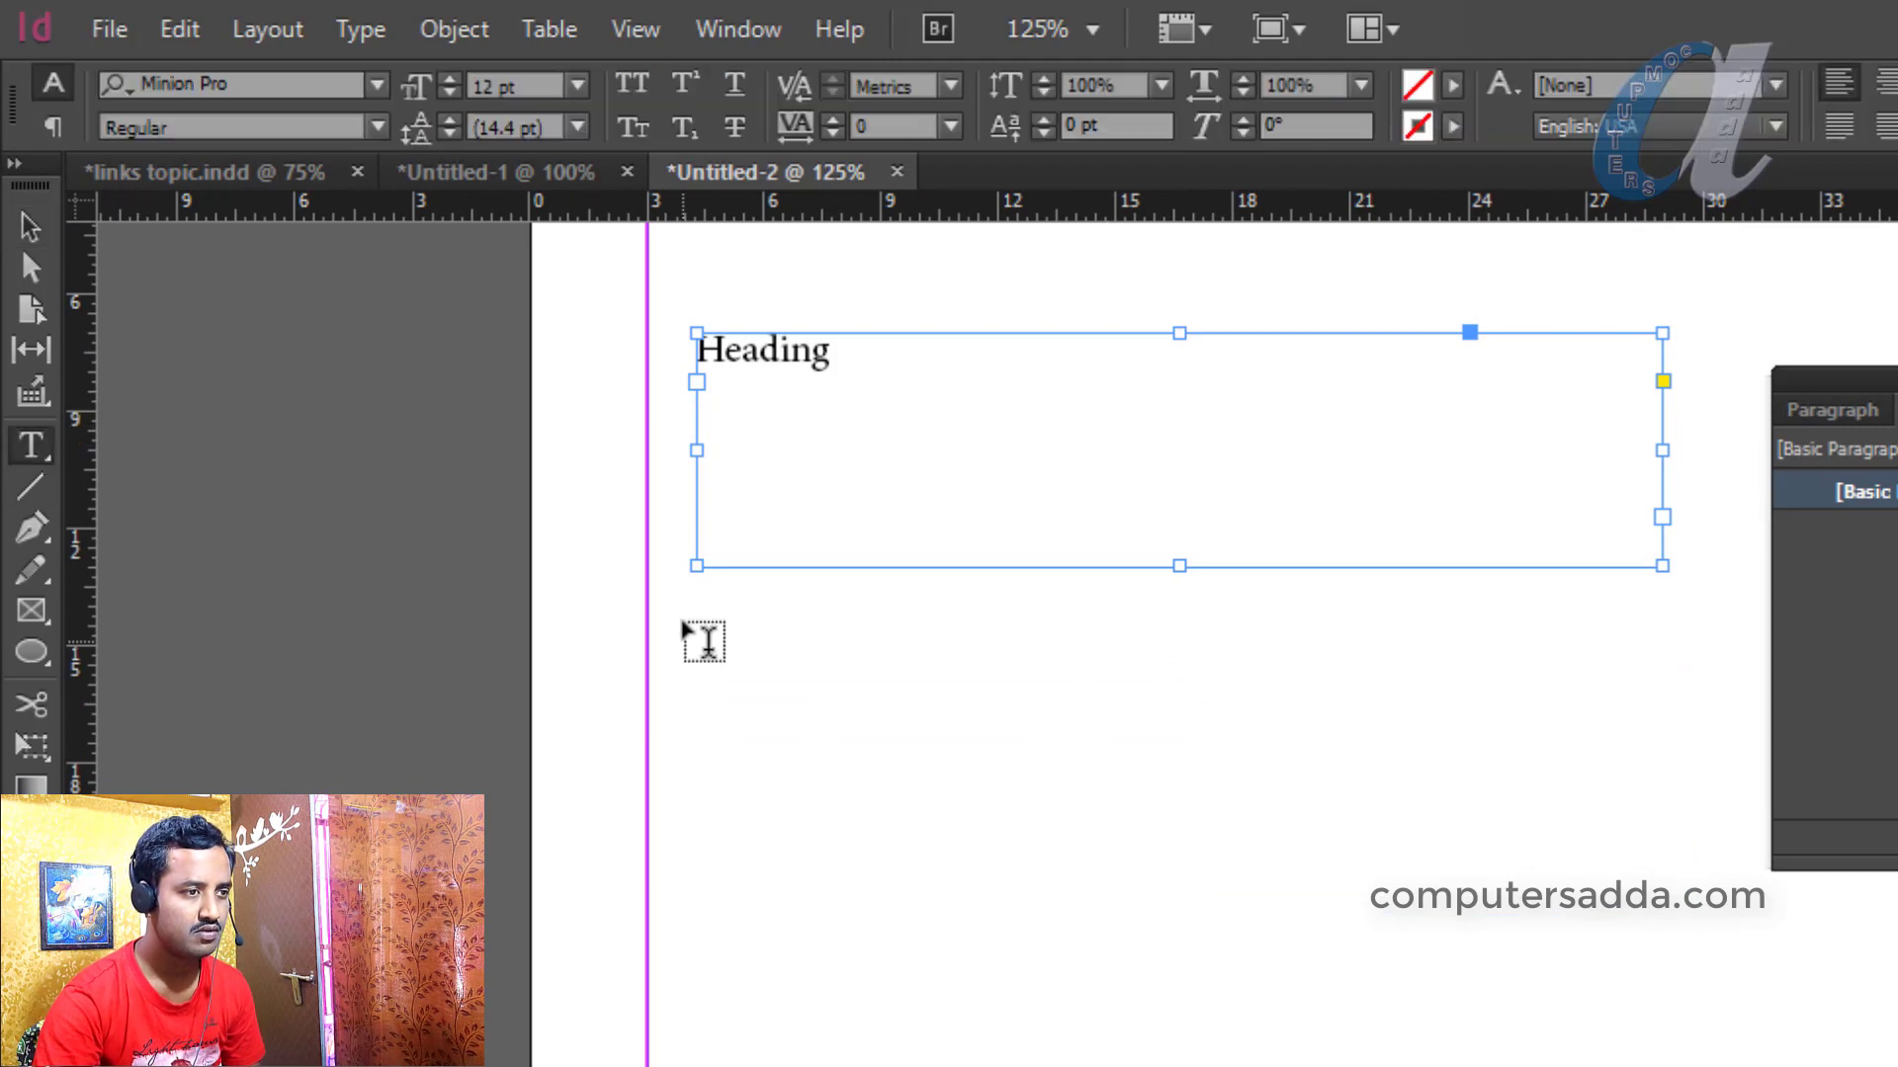
{"action": "left_click_drag", "start_coordinate": [697, 620], "coordinate": [1541, 976]}
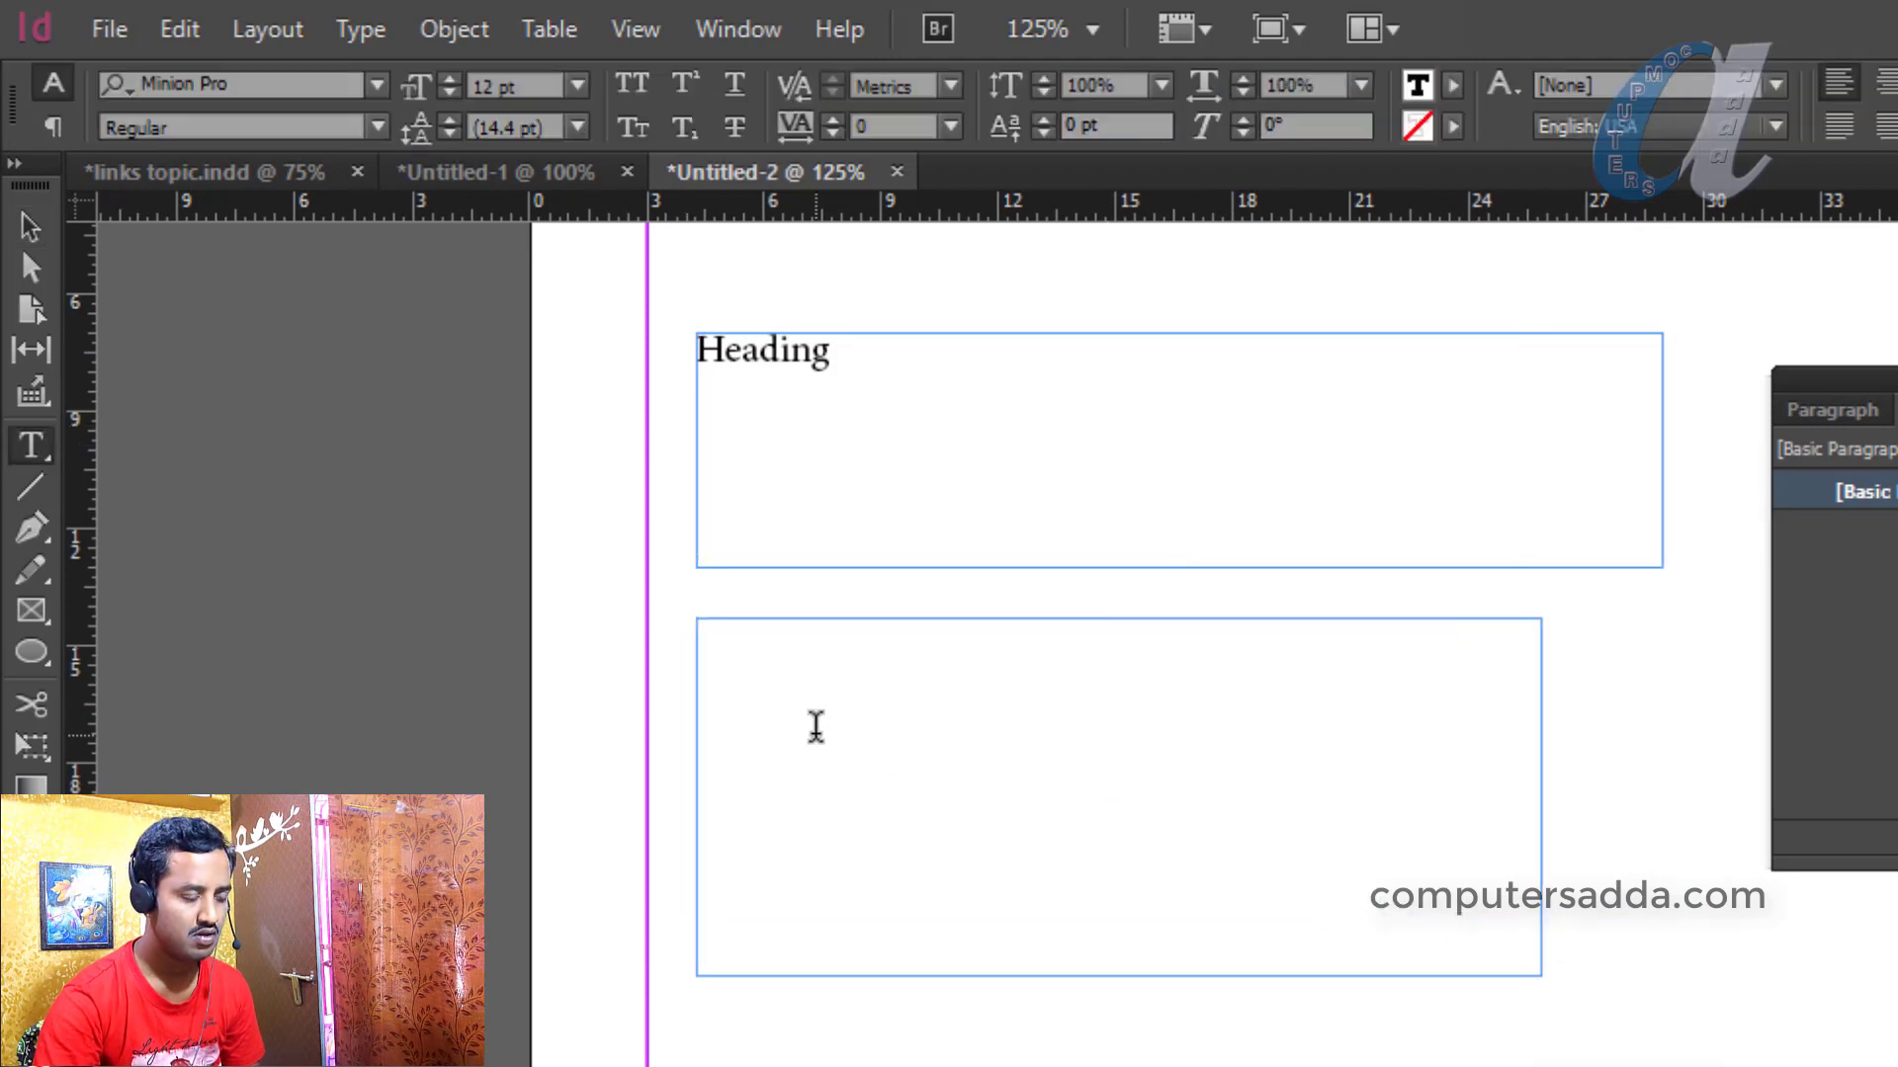
{"action": "type", "text": "sub heading"}
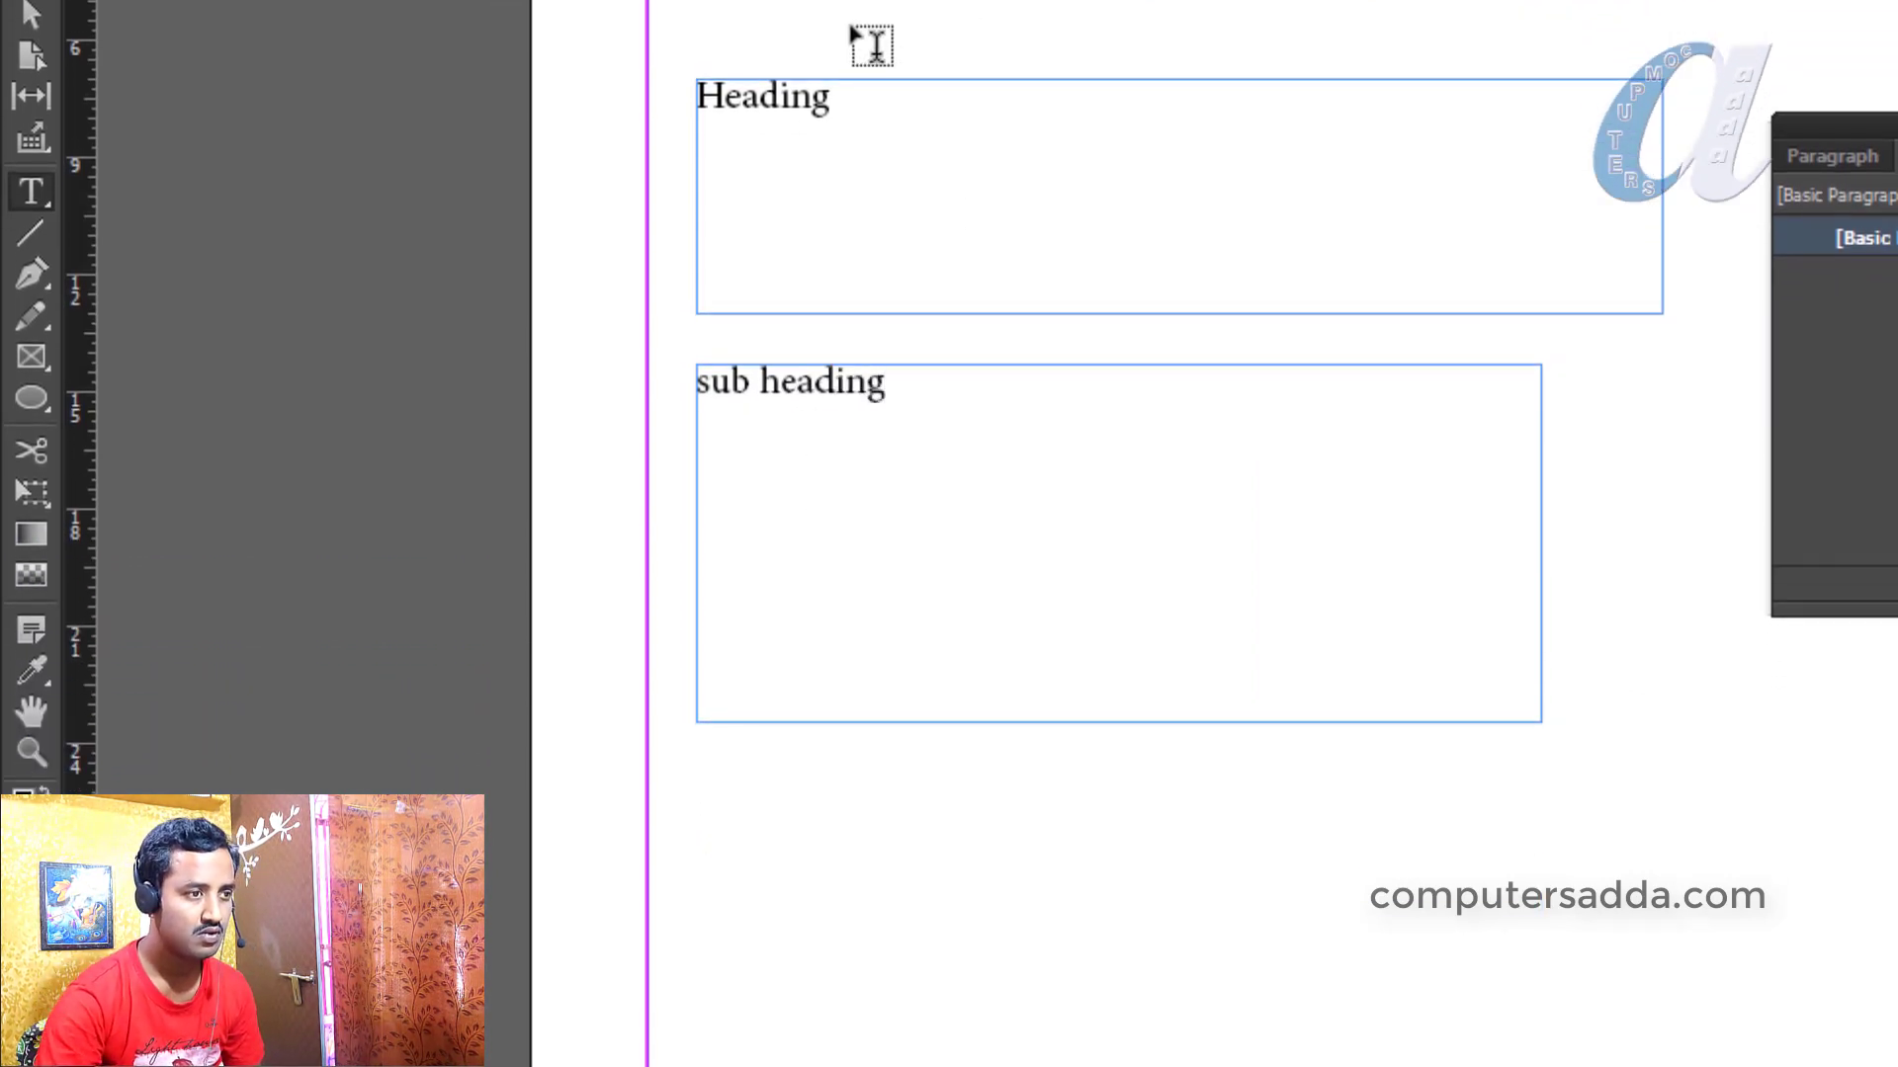
{"action": "key", "text": "Escape"}
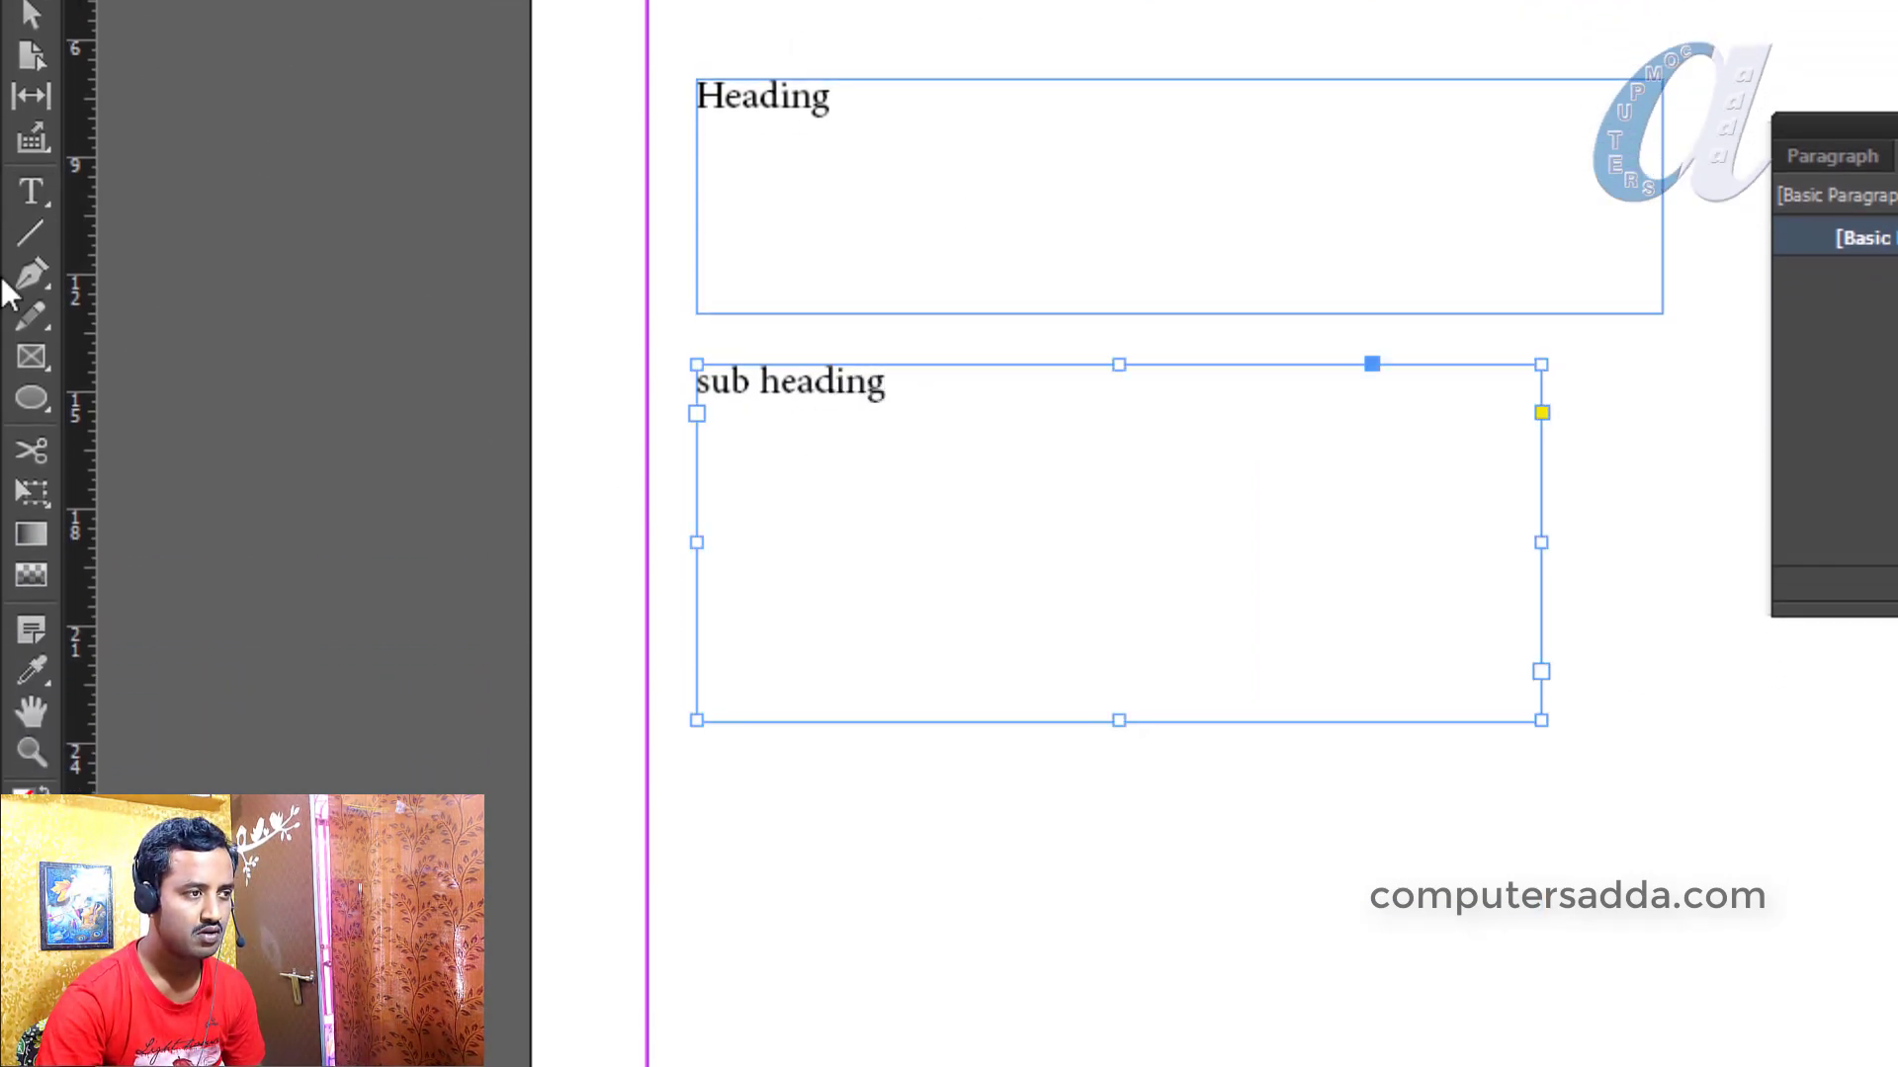
{"action": "left_click", "coordinate": [31, 192]}
{"action": "left_click_drag", "start_coordinate": [705, 766], "coordinate": [1542, 1036]}
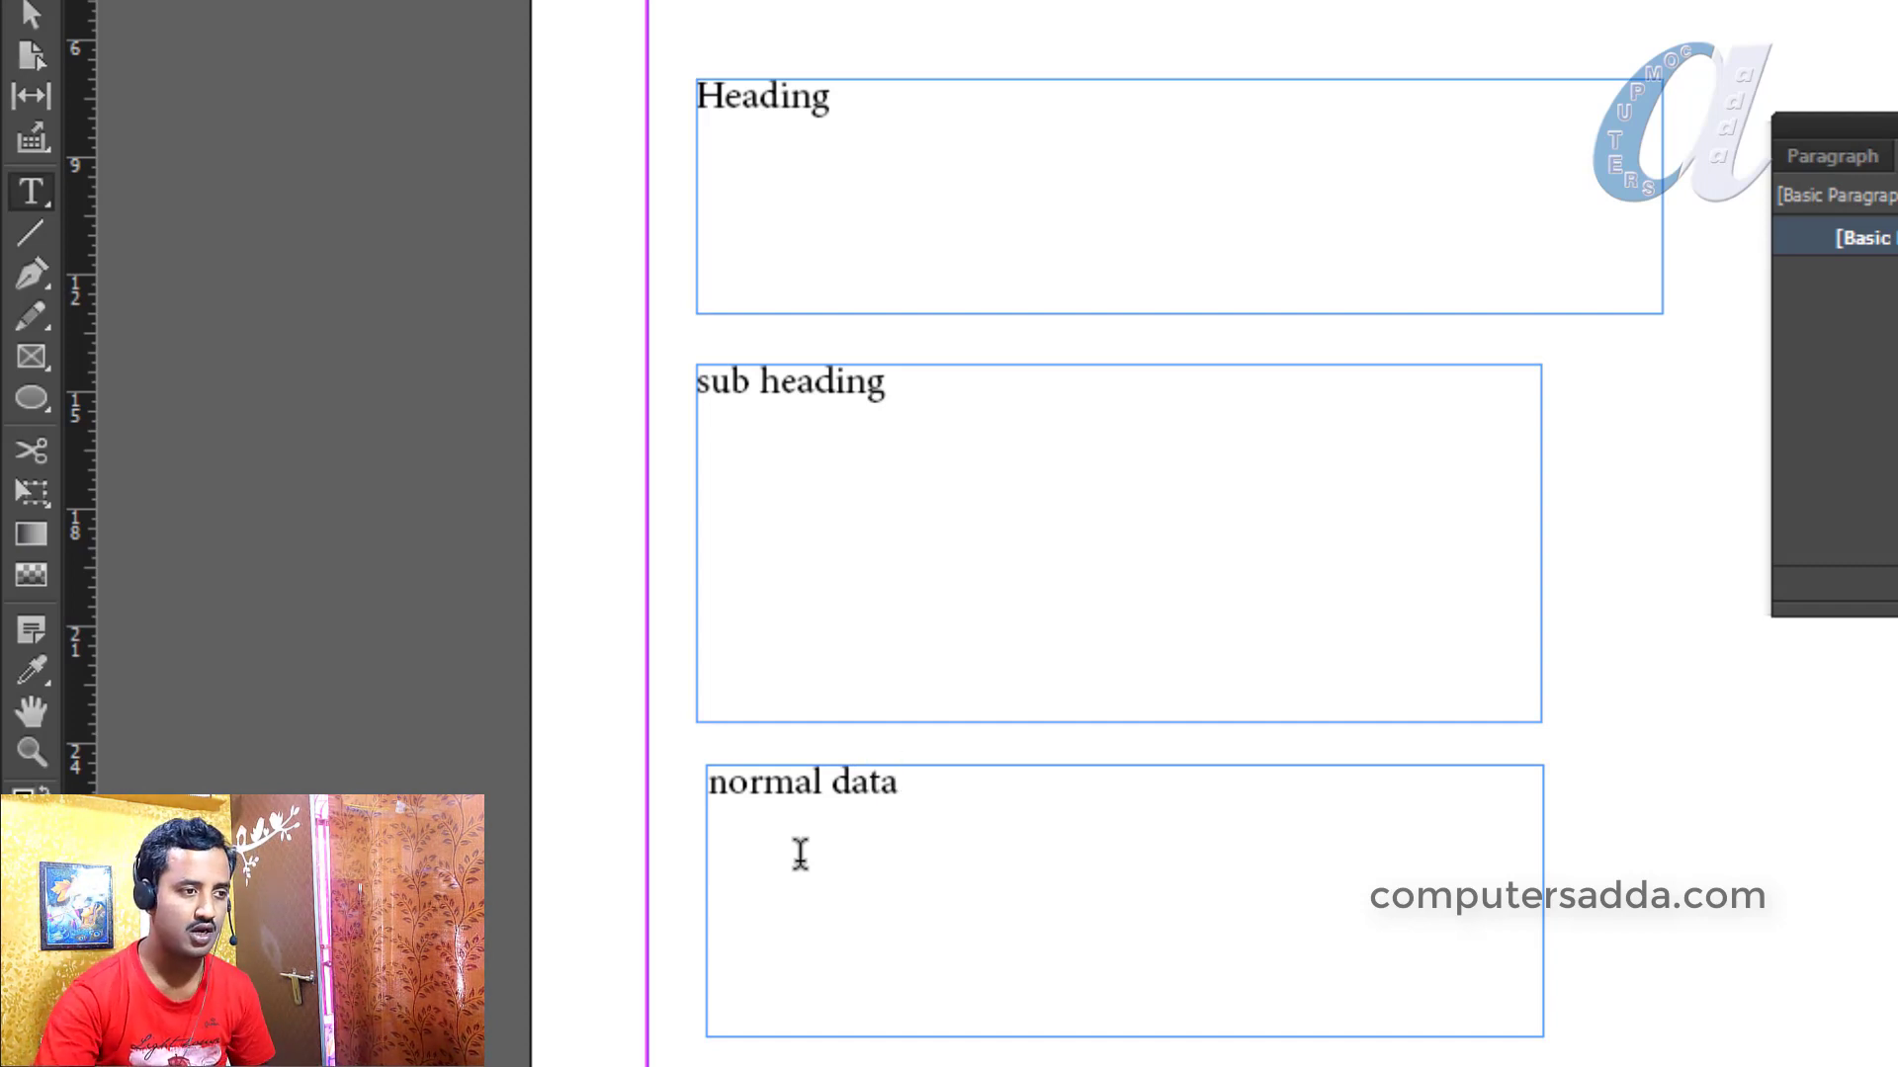
{"action": "left_click", "coordinate": [33, 12]}
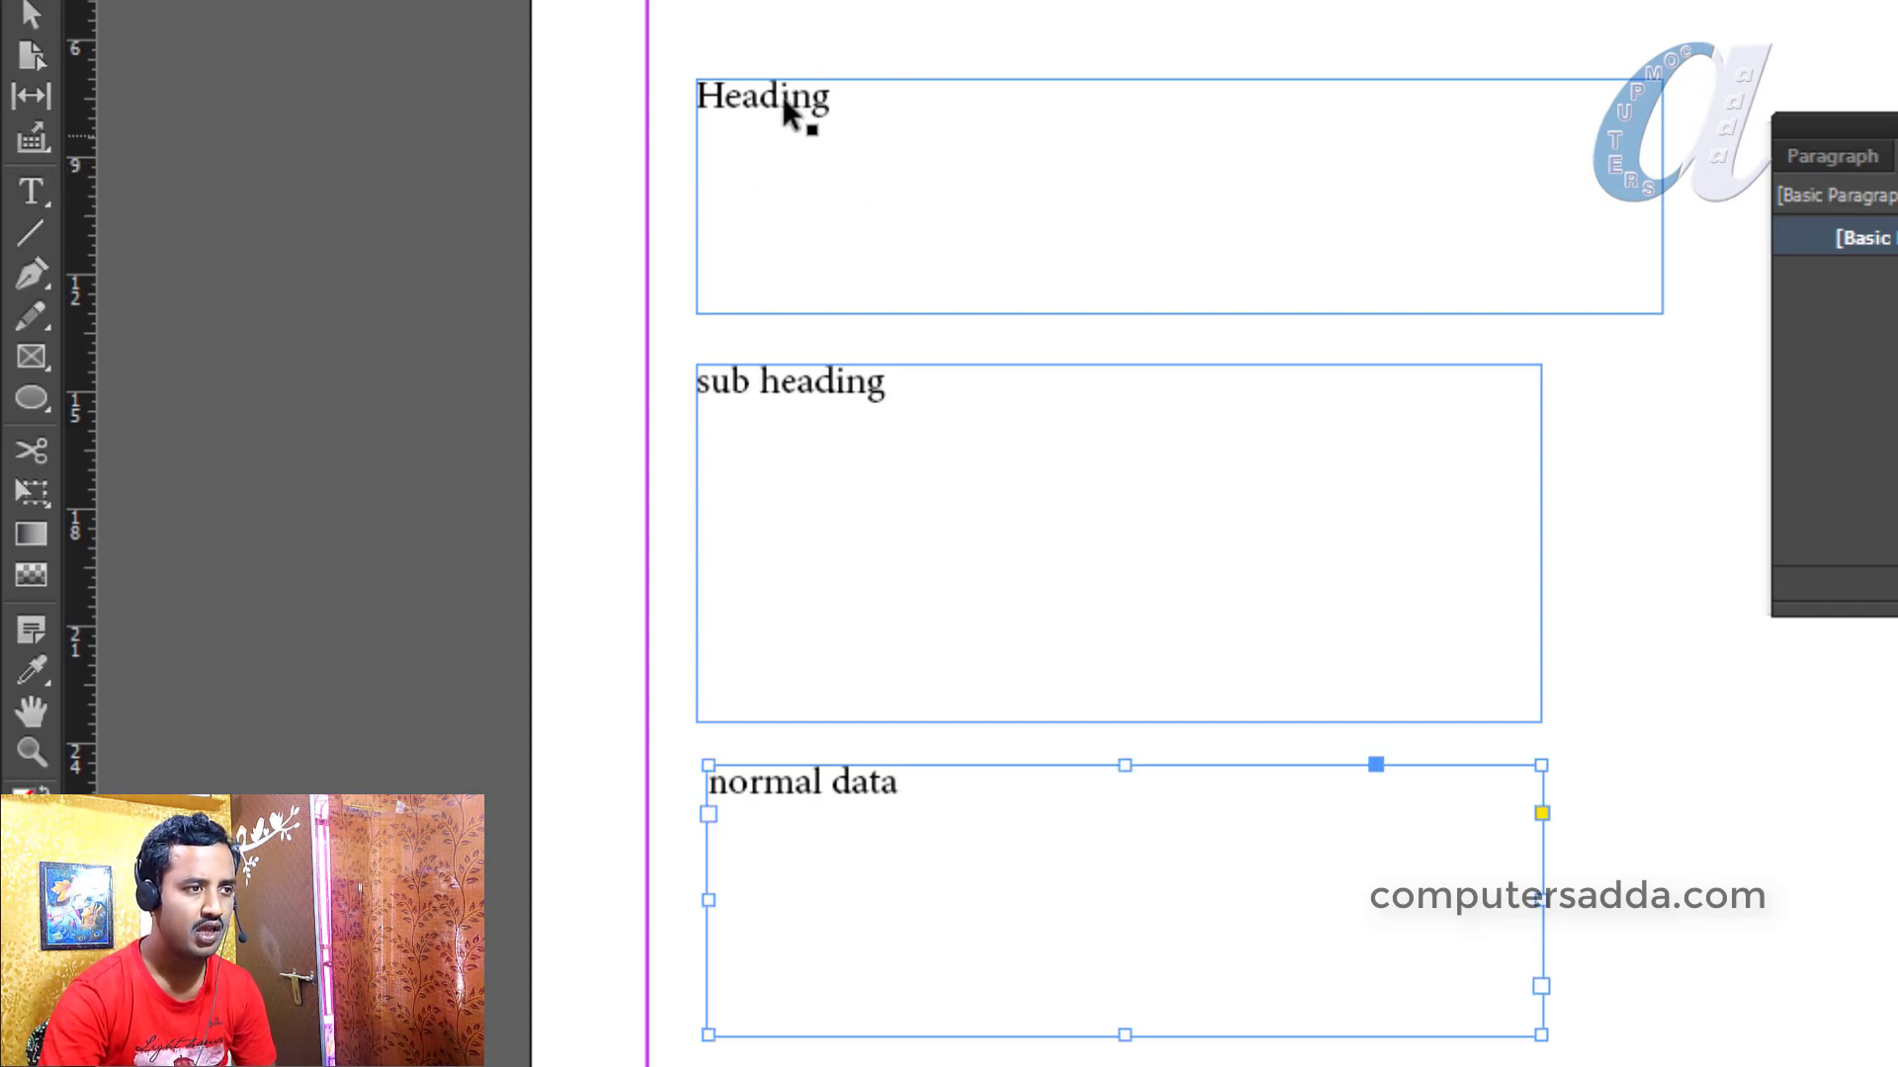
Create Paragraph Style 1 from the Heading frame text and open its Paragraph Style Options
{"action": "left_click", "coordinate": [753, 117]}
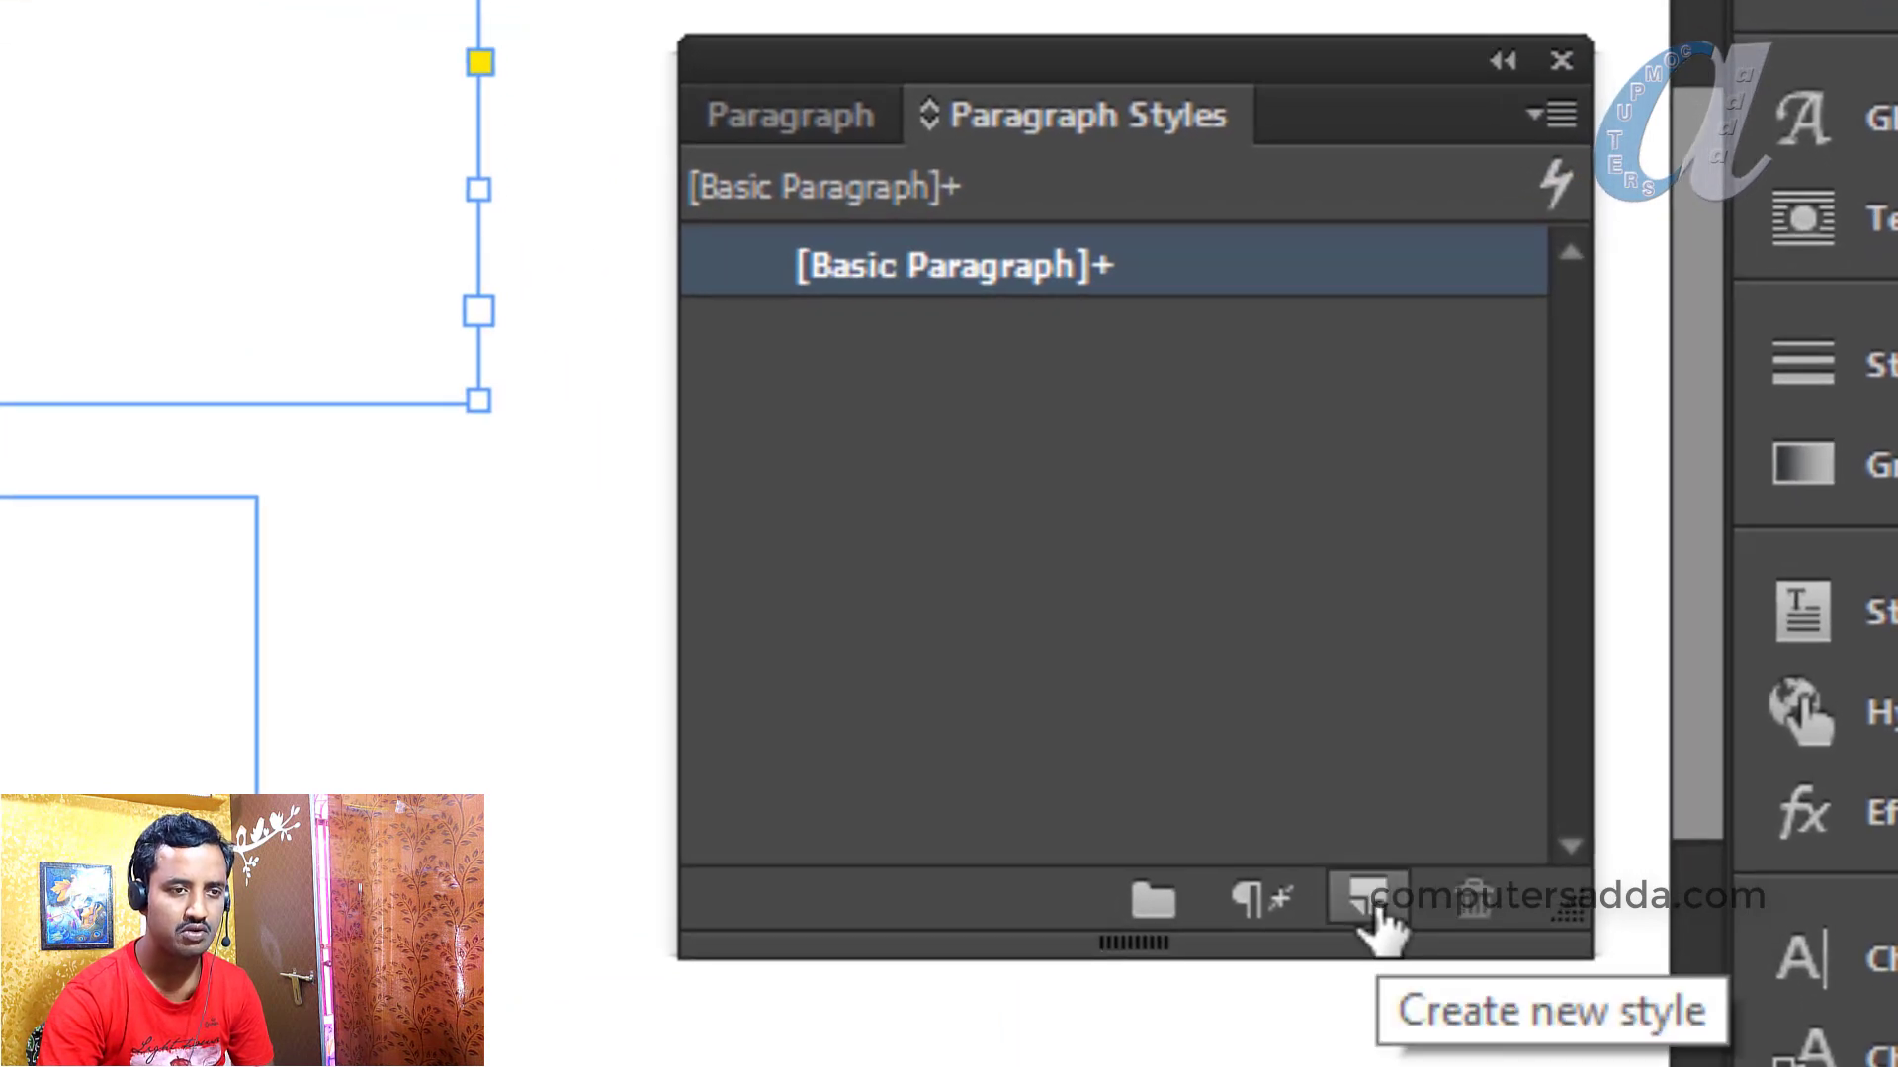
{"action": "left_click", "coordinate": [1374, 905]}
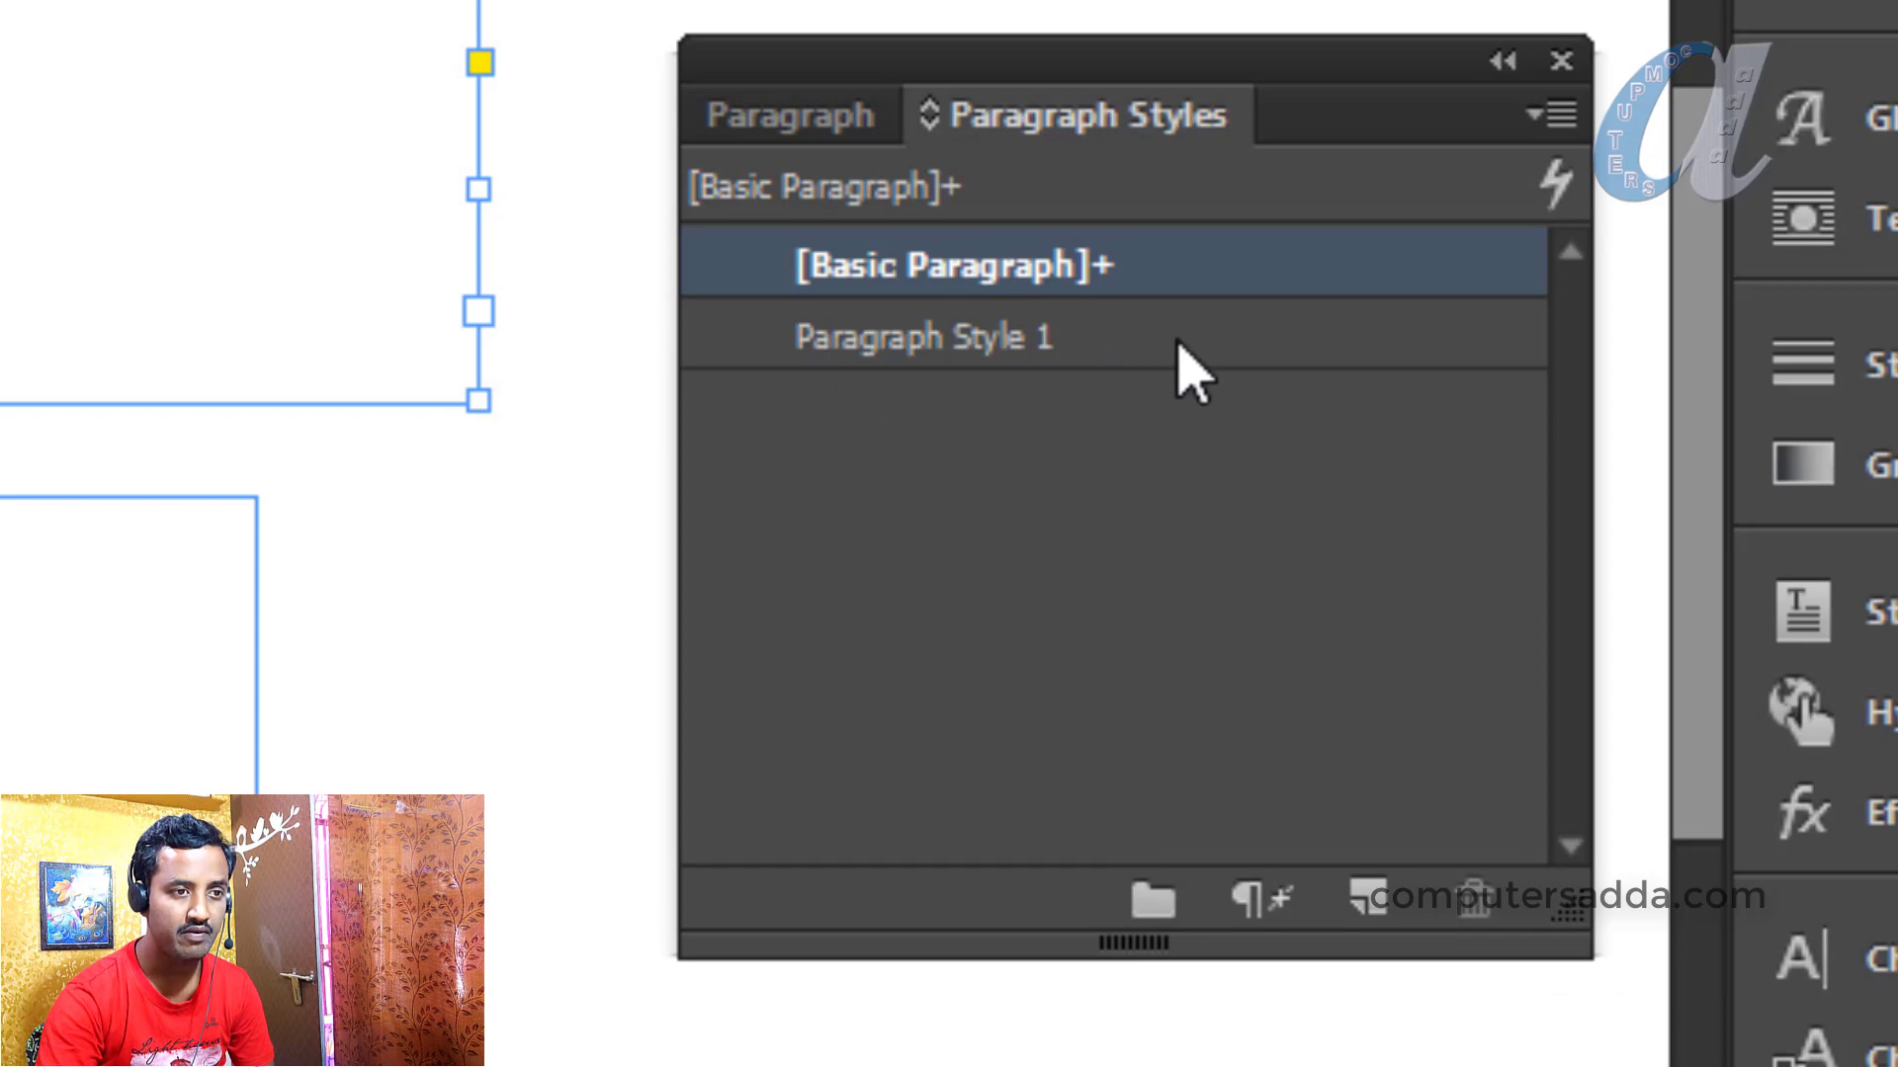
{"action": "left_click", "coordinate": [910, 341]}
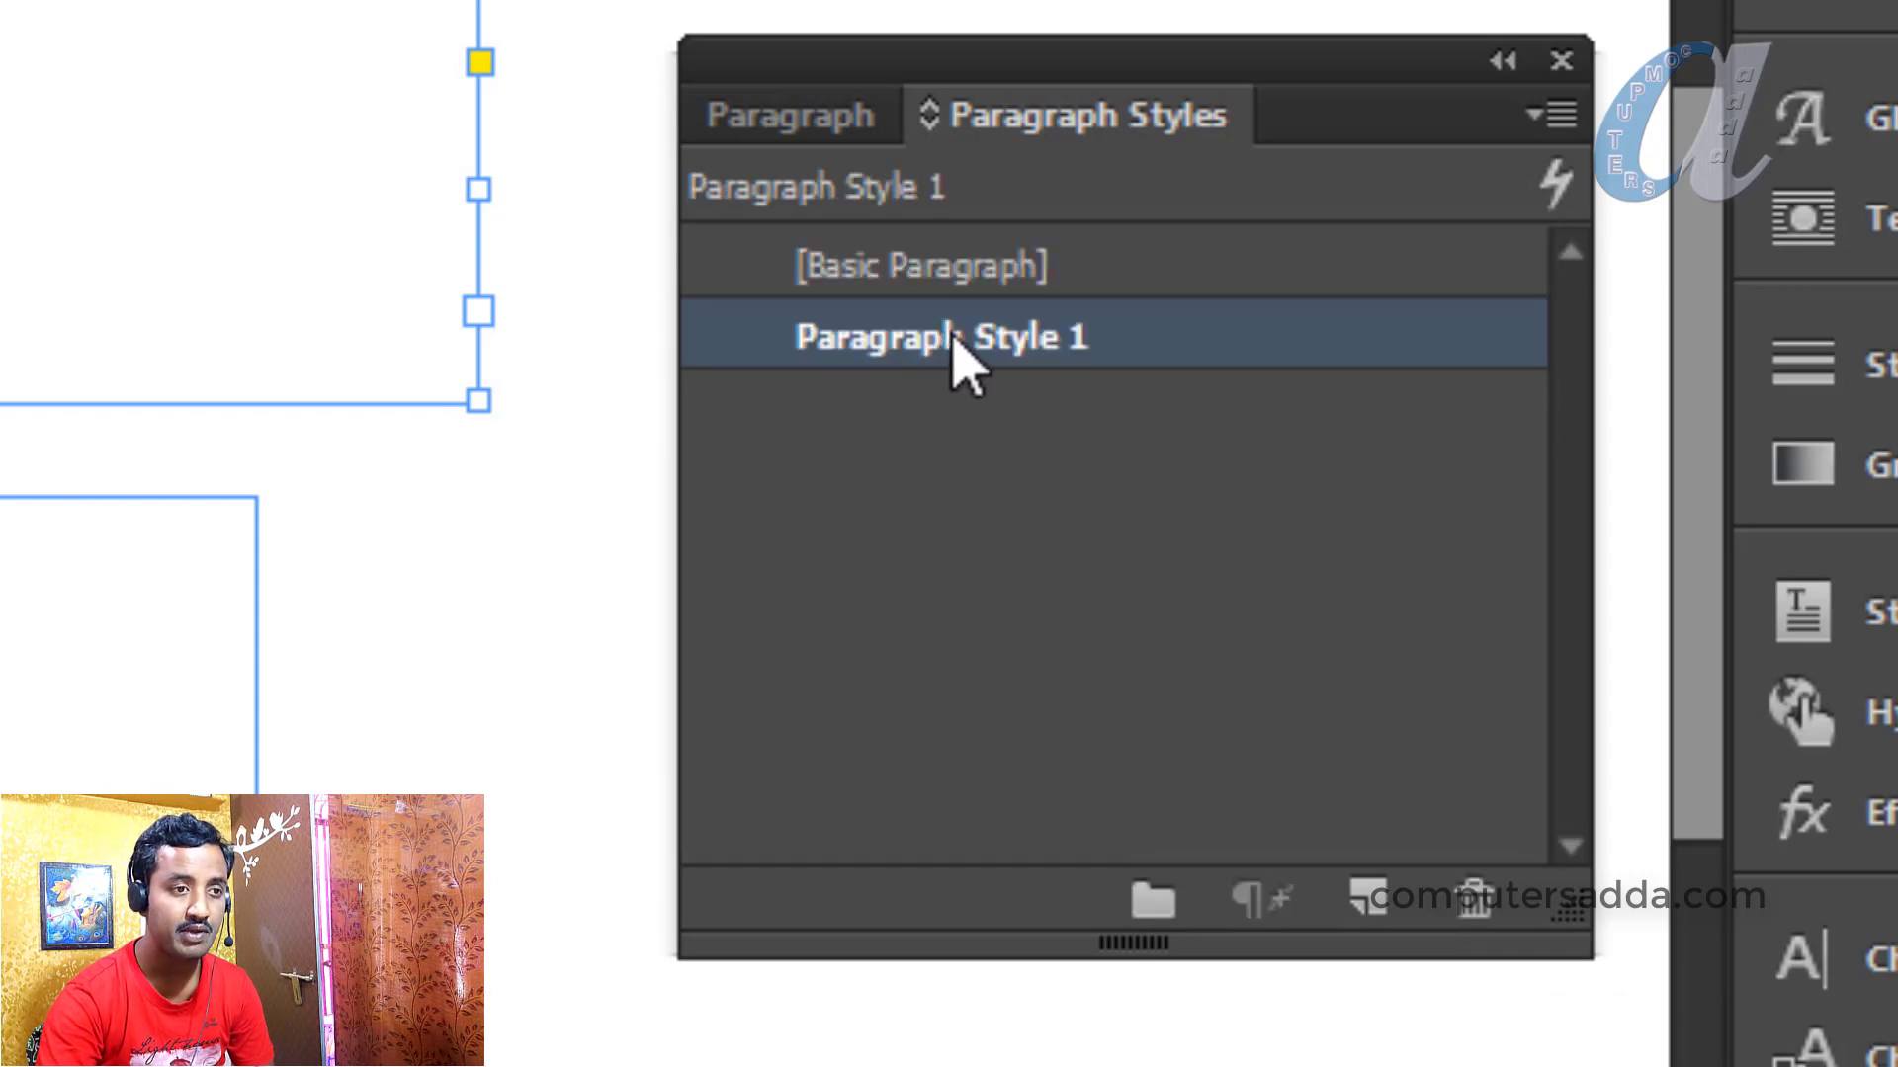
{"action": "double_click", "coordinate": [948, 338]}
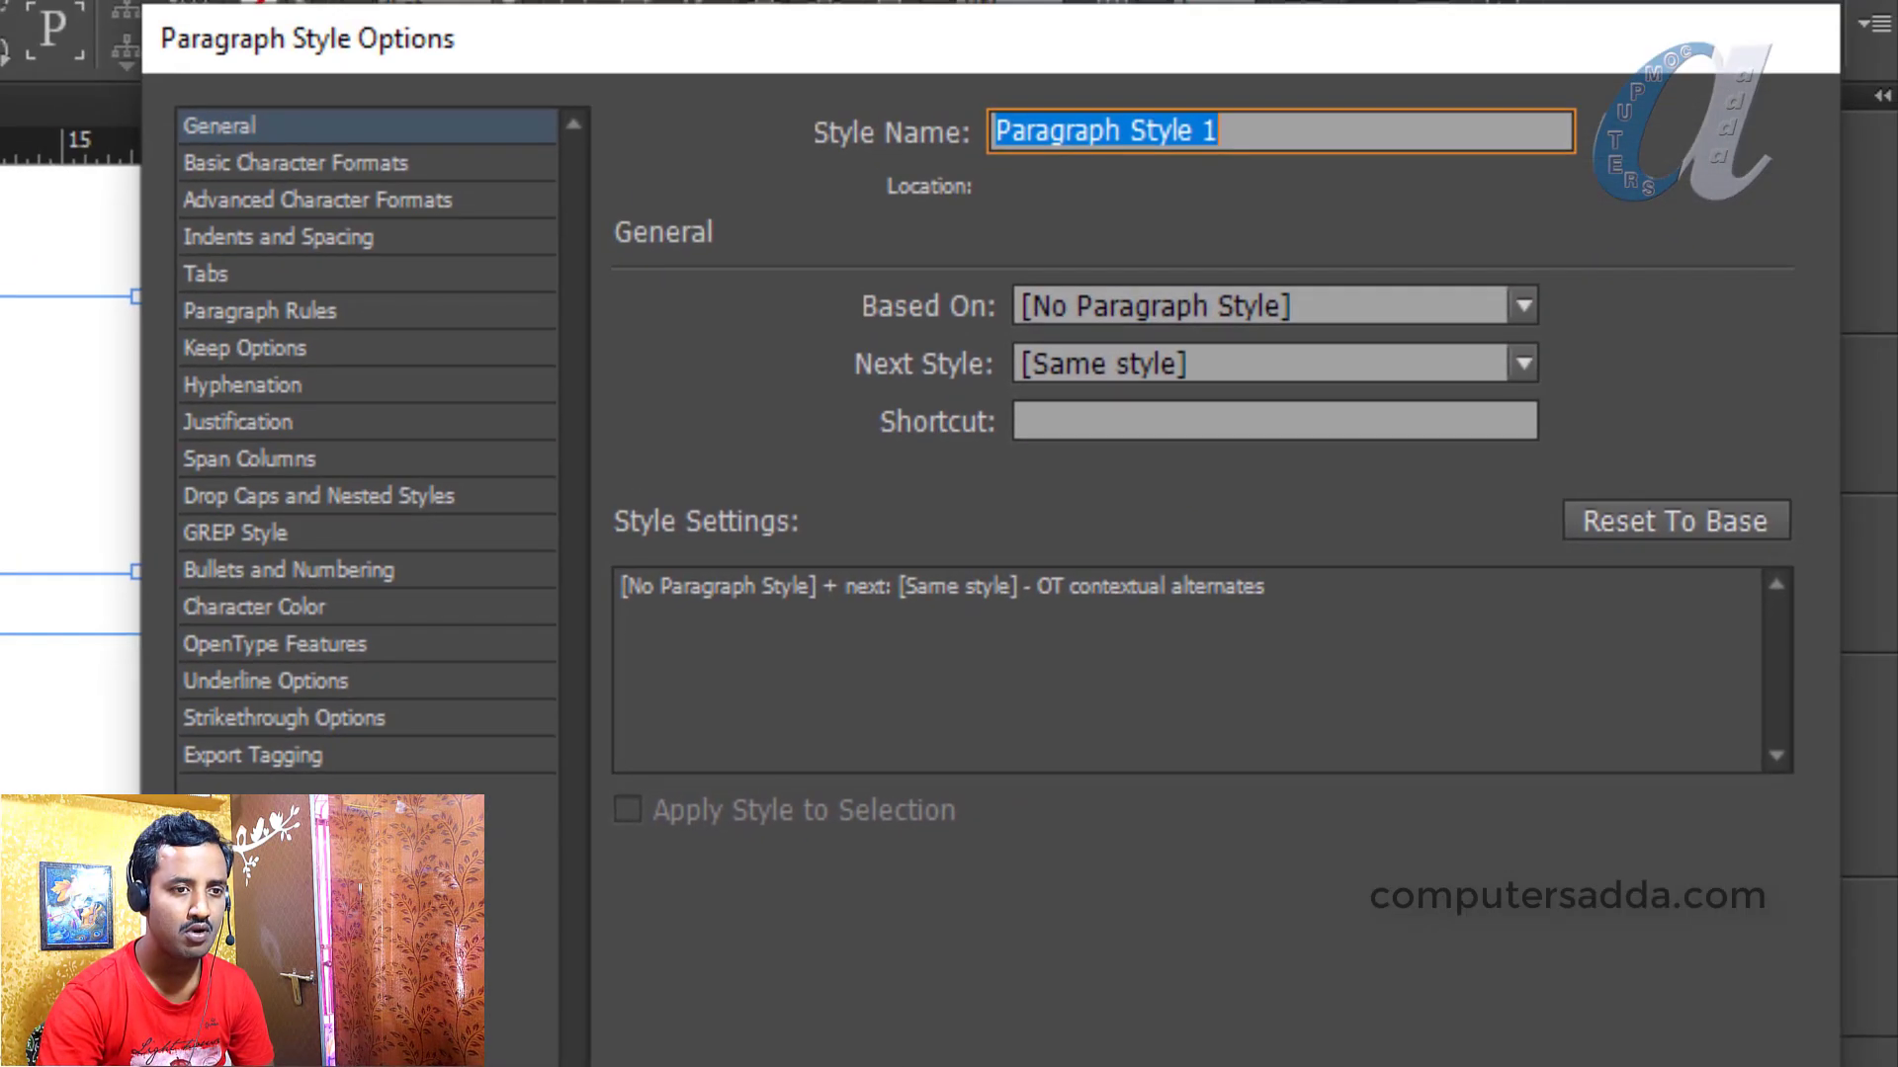
{"action": "key", "text": "Escape"}
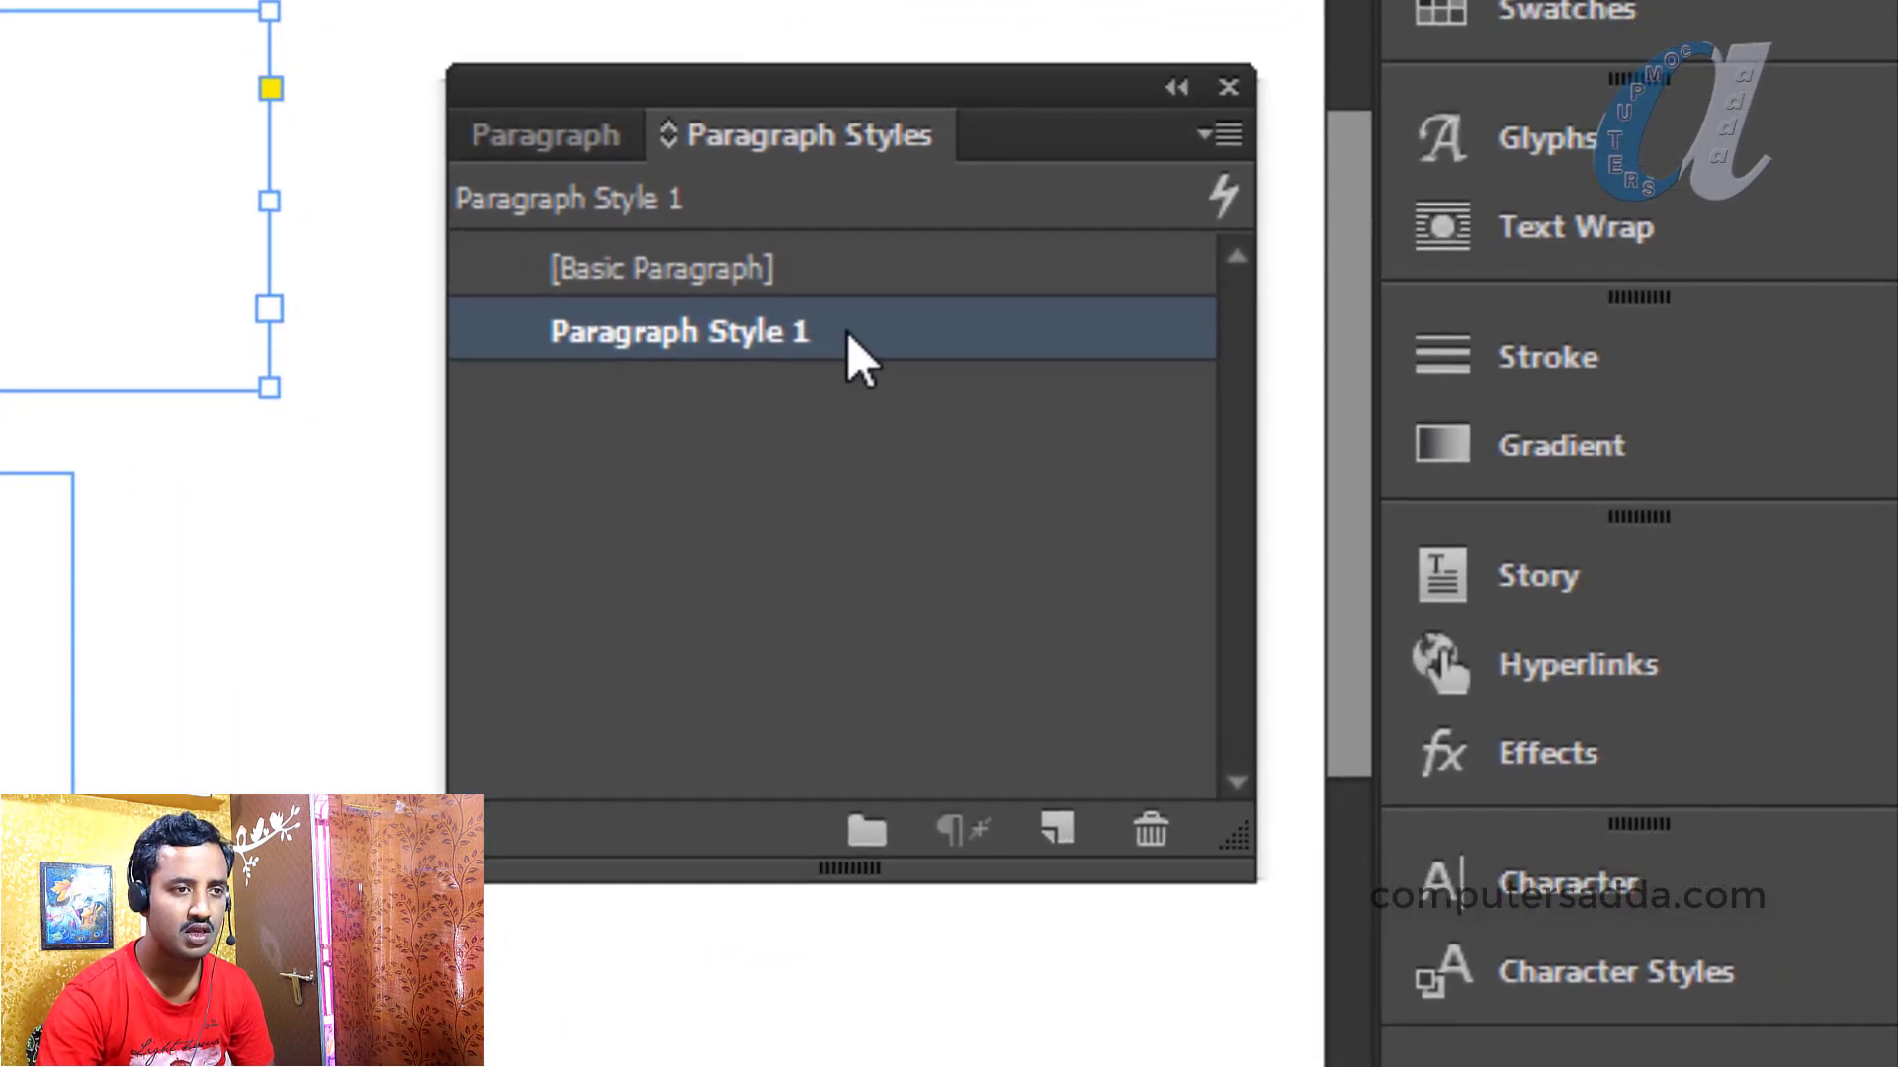
{"action": "left_click", "coordinate": [799, 336]}
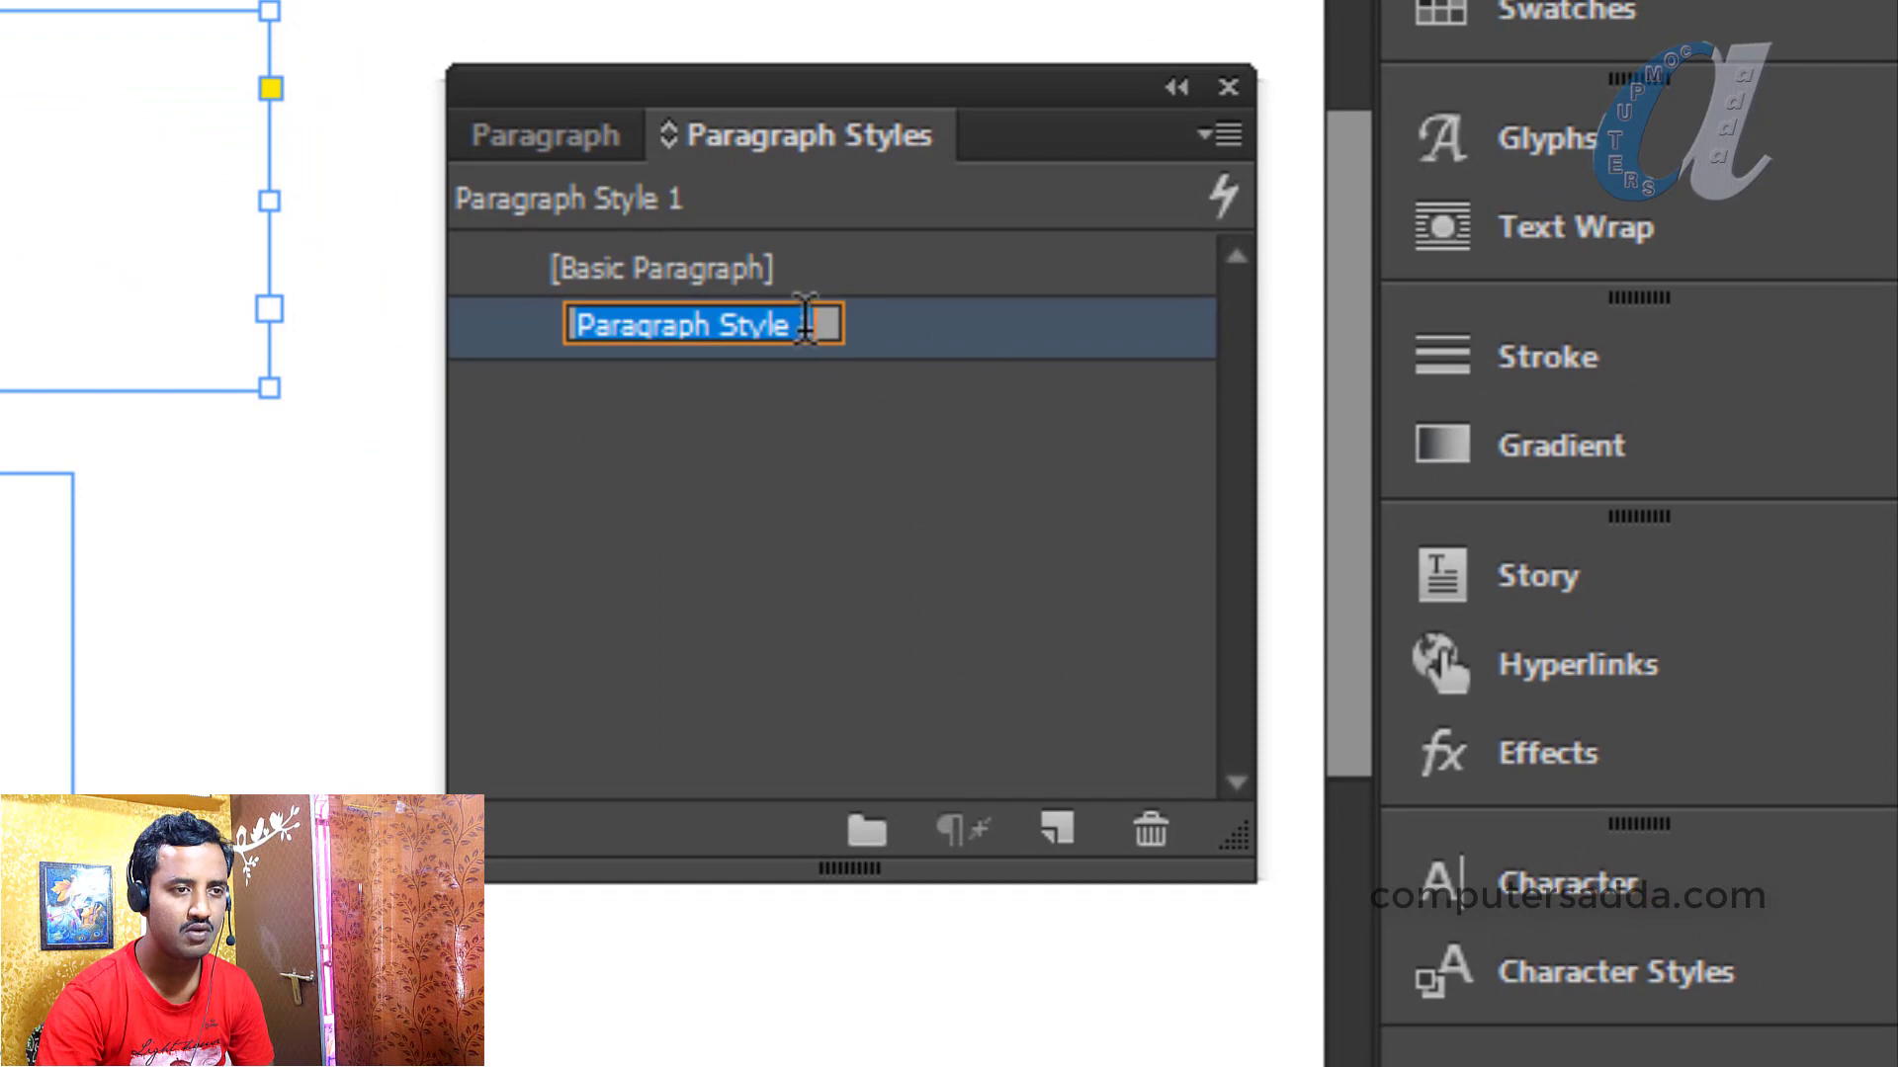
{"action": "left_click", "coordinate": [927, 327]}
{"action": "left_click", "coordinate": [809, 342]}
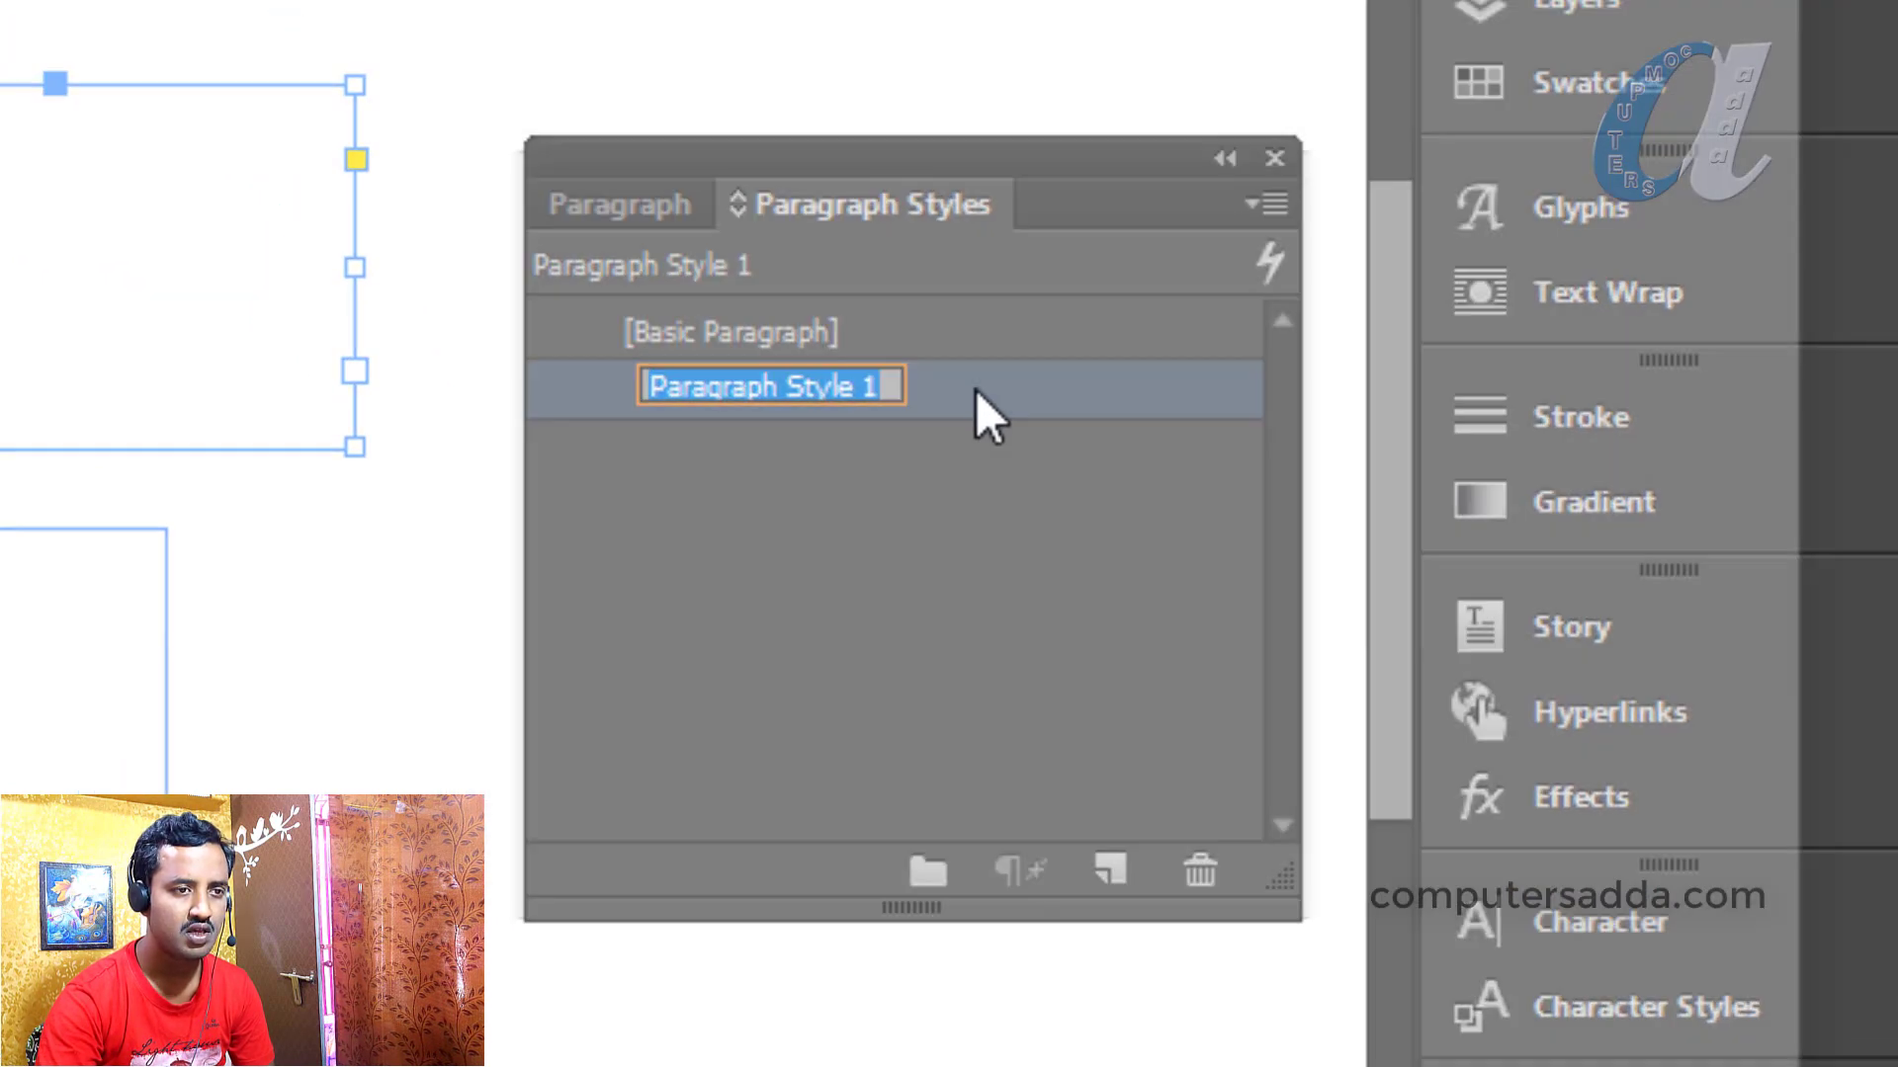
{"action": "double_click", "coordinate": [917, 347]}
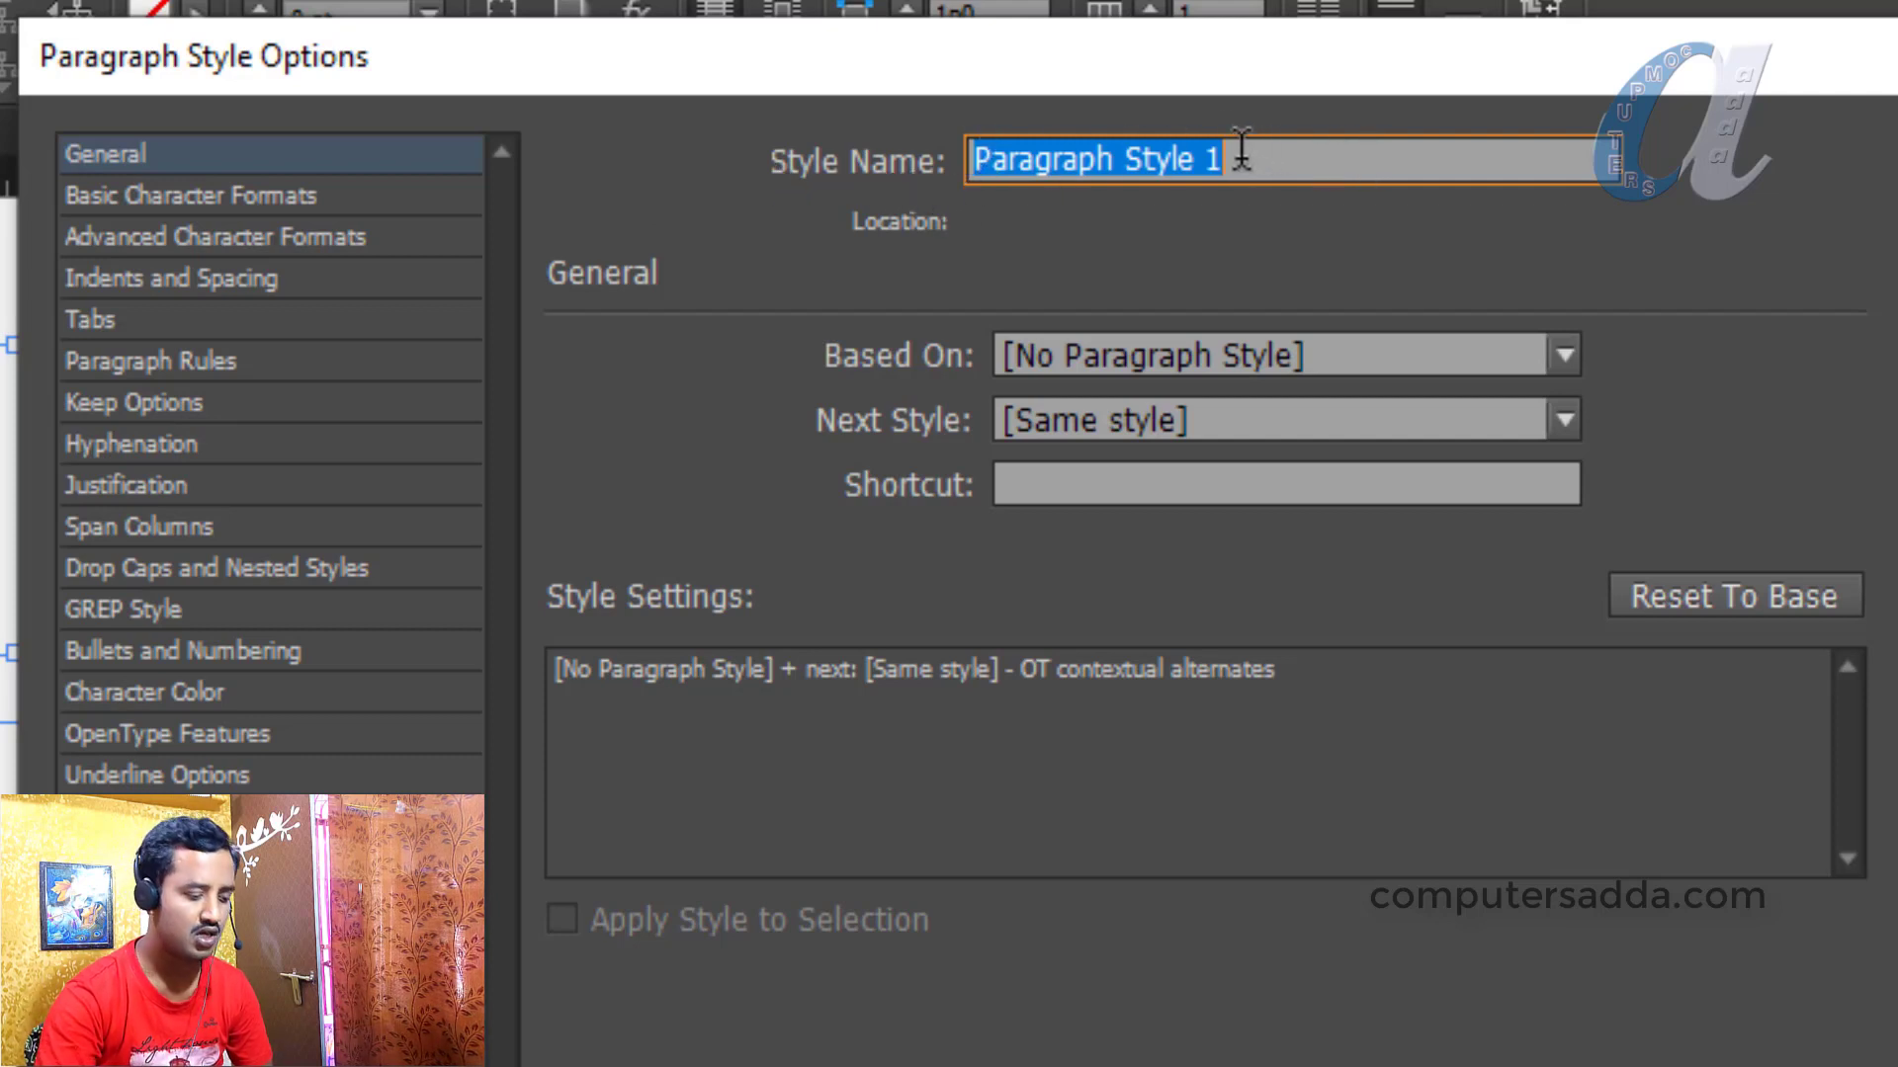
Name the style 'main Heading' and set its font family to Times New Roman
{"action": "type", "text": "Heading"}
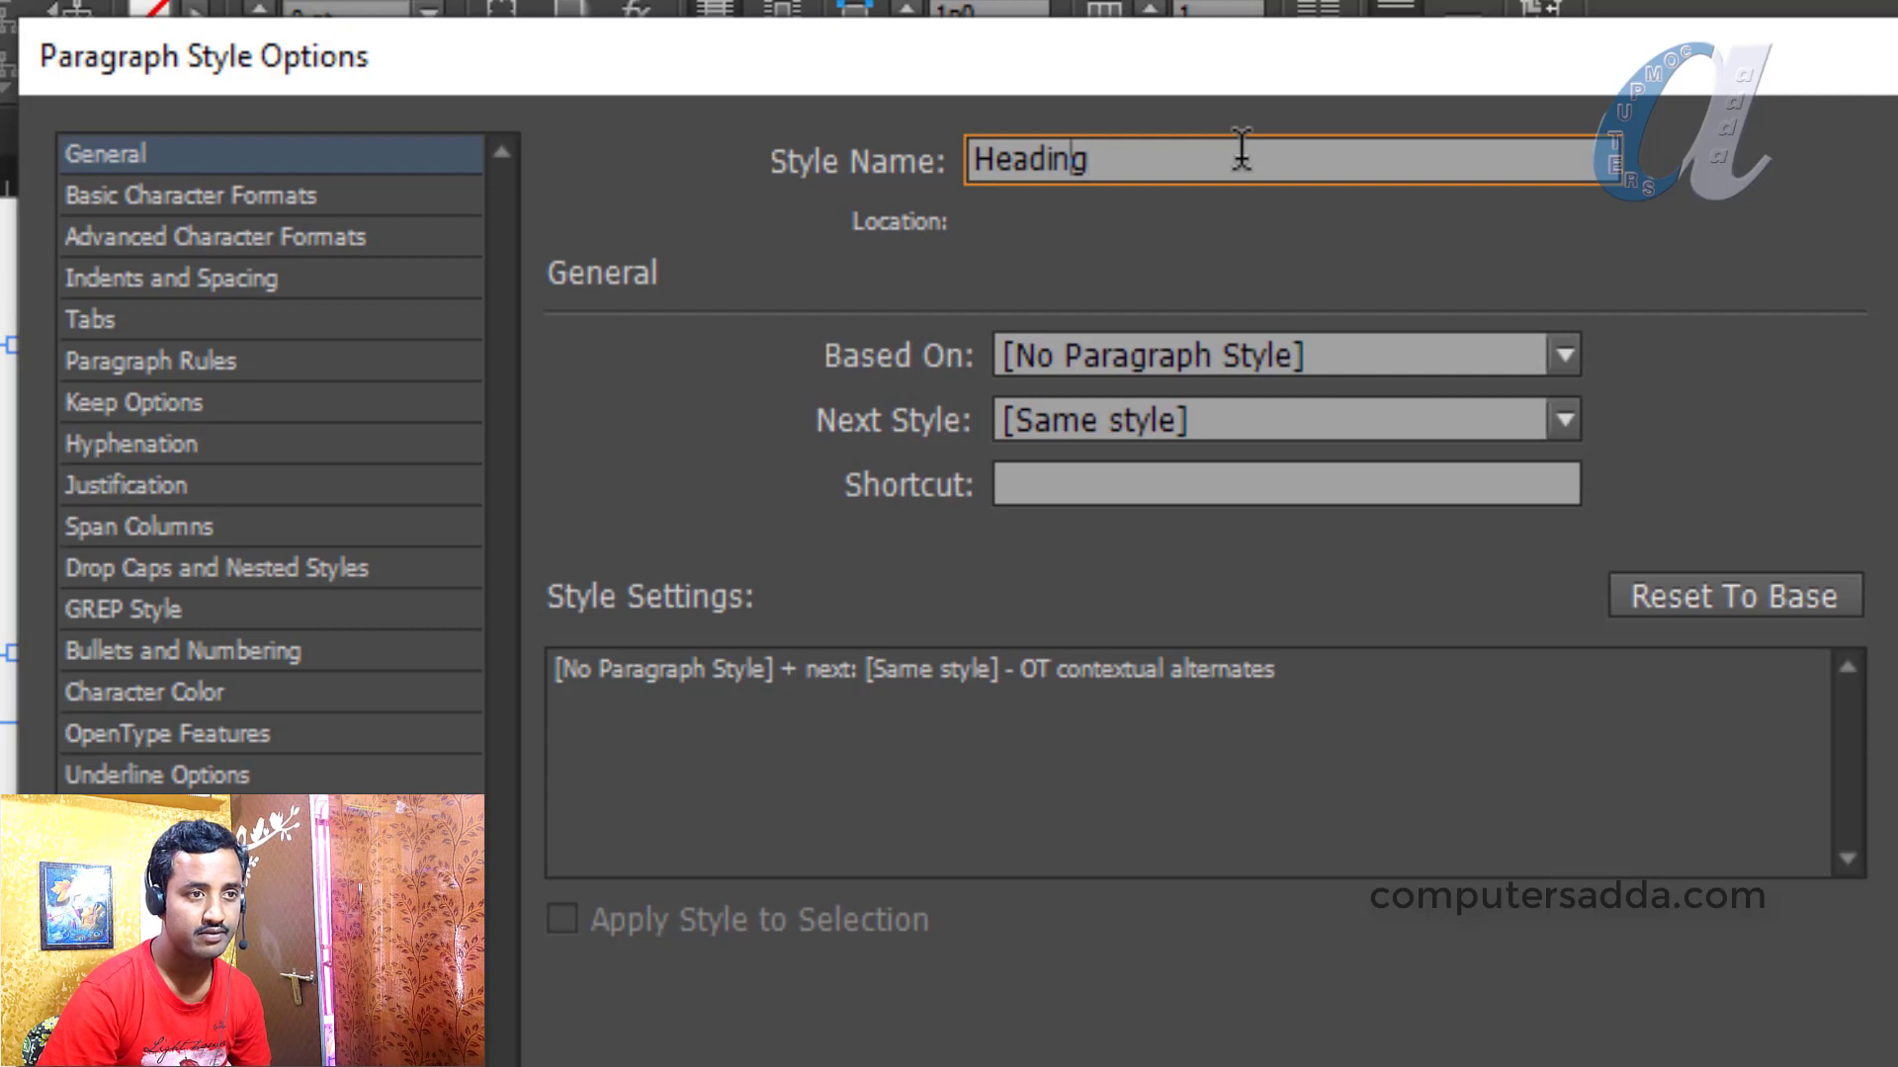
{"action": "type", "text": "main"}
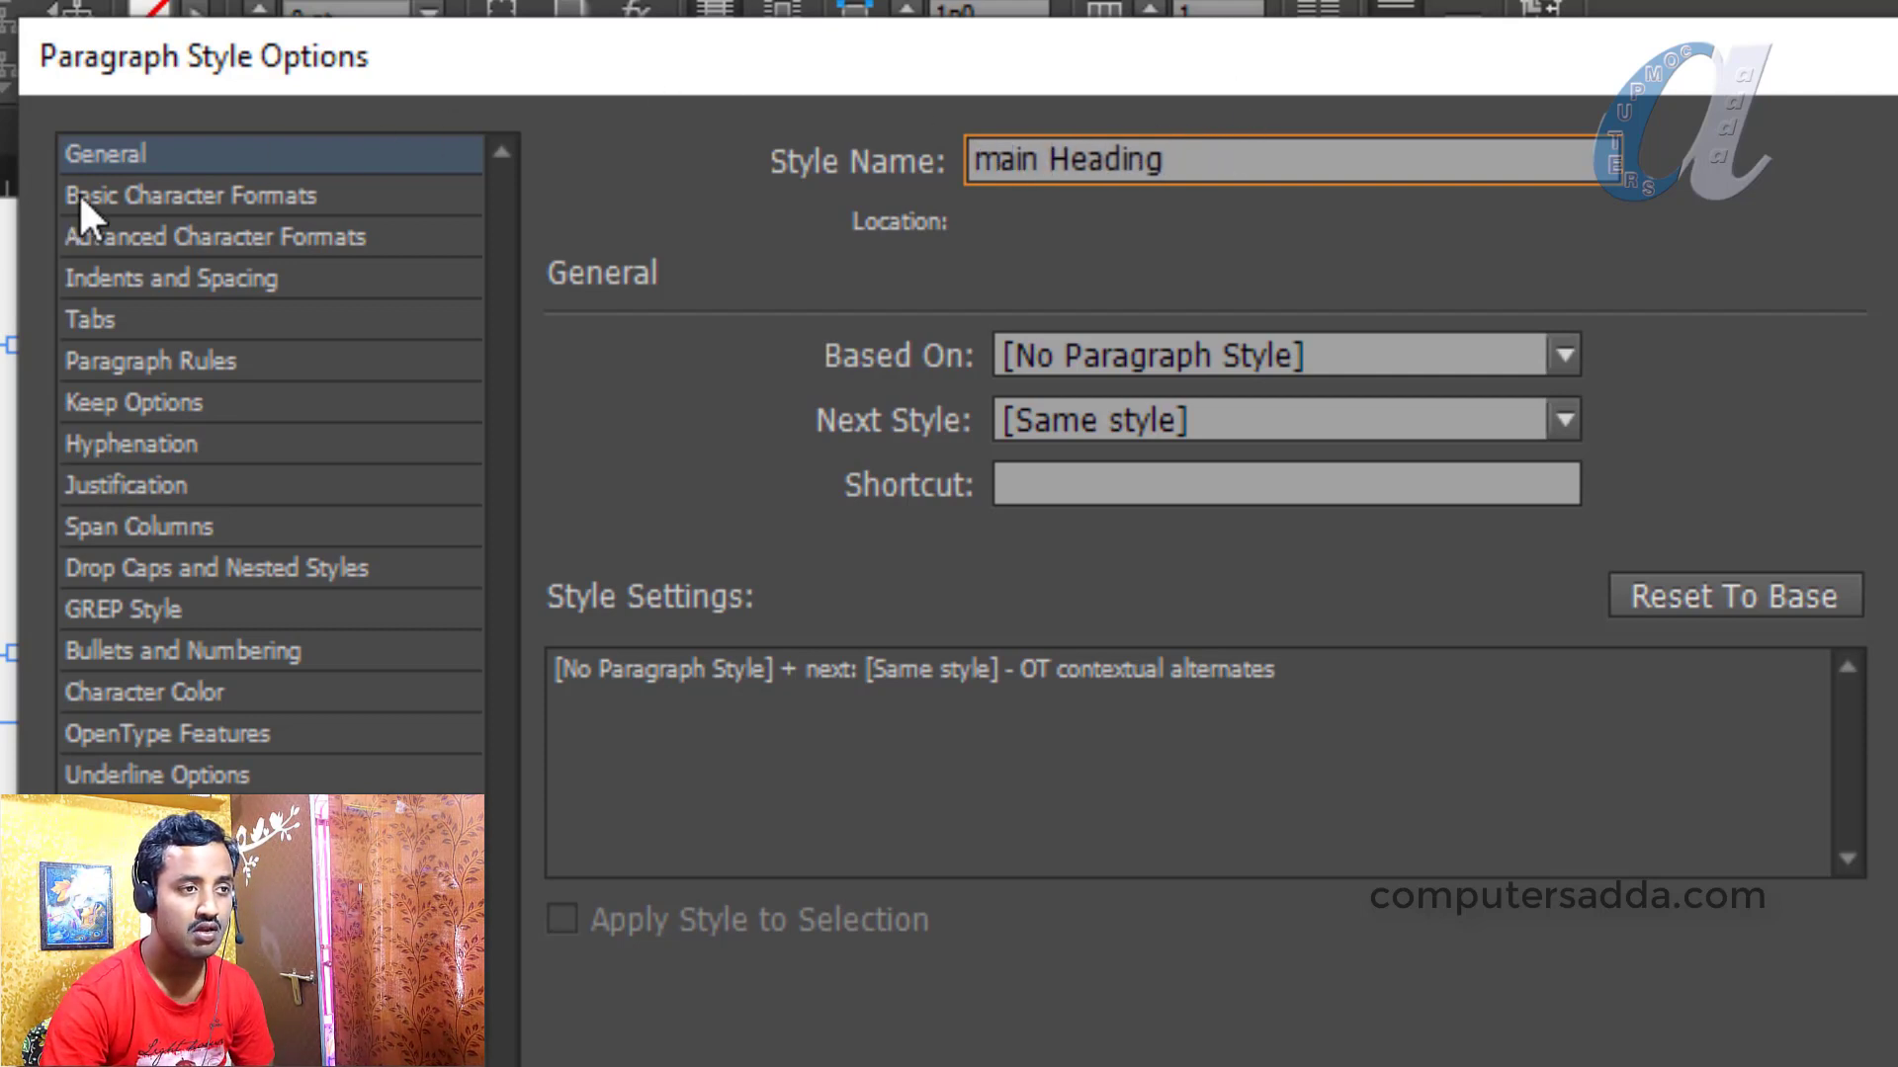
{"action": "left_click", "coordinate": [153, 193]}
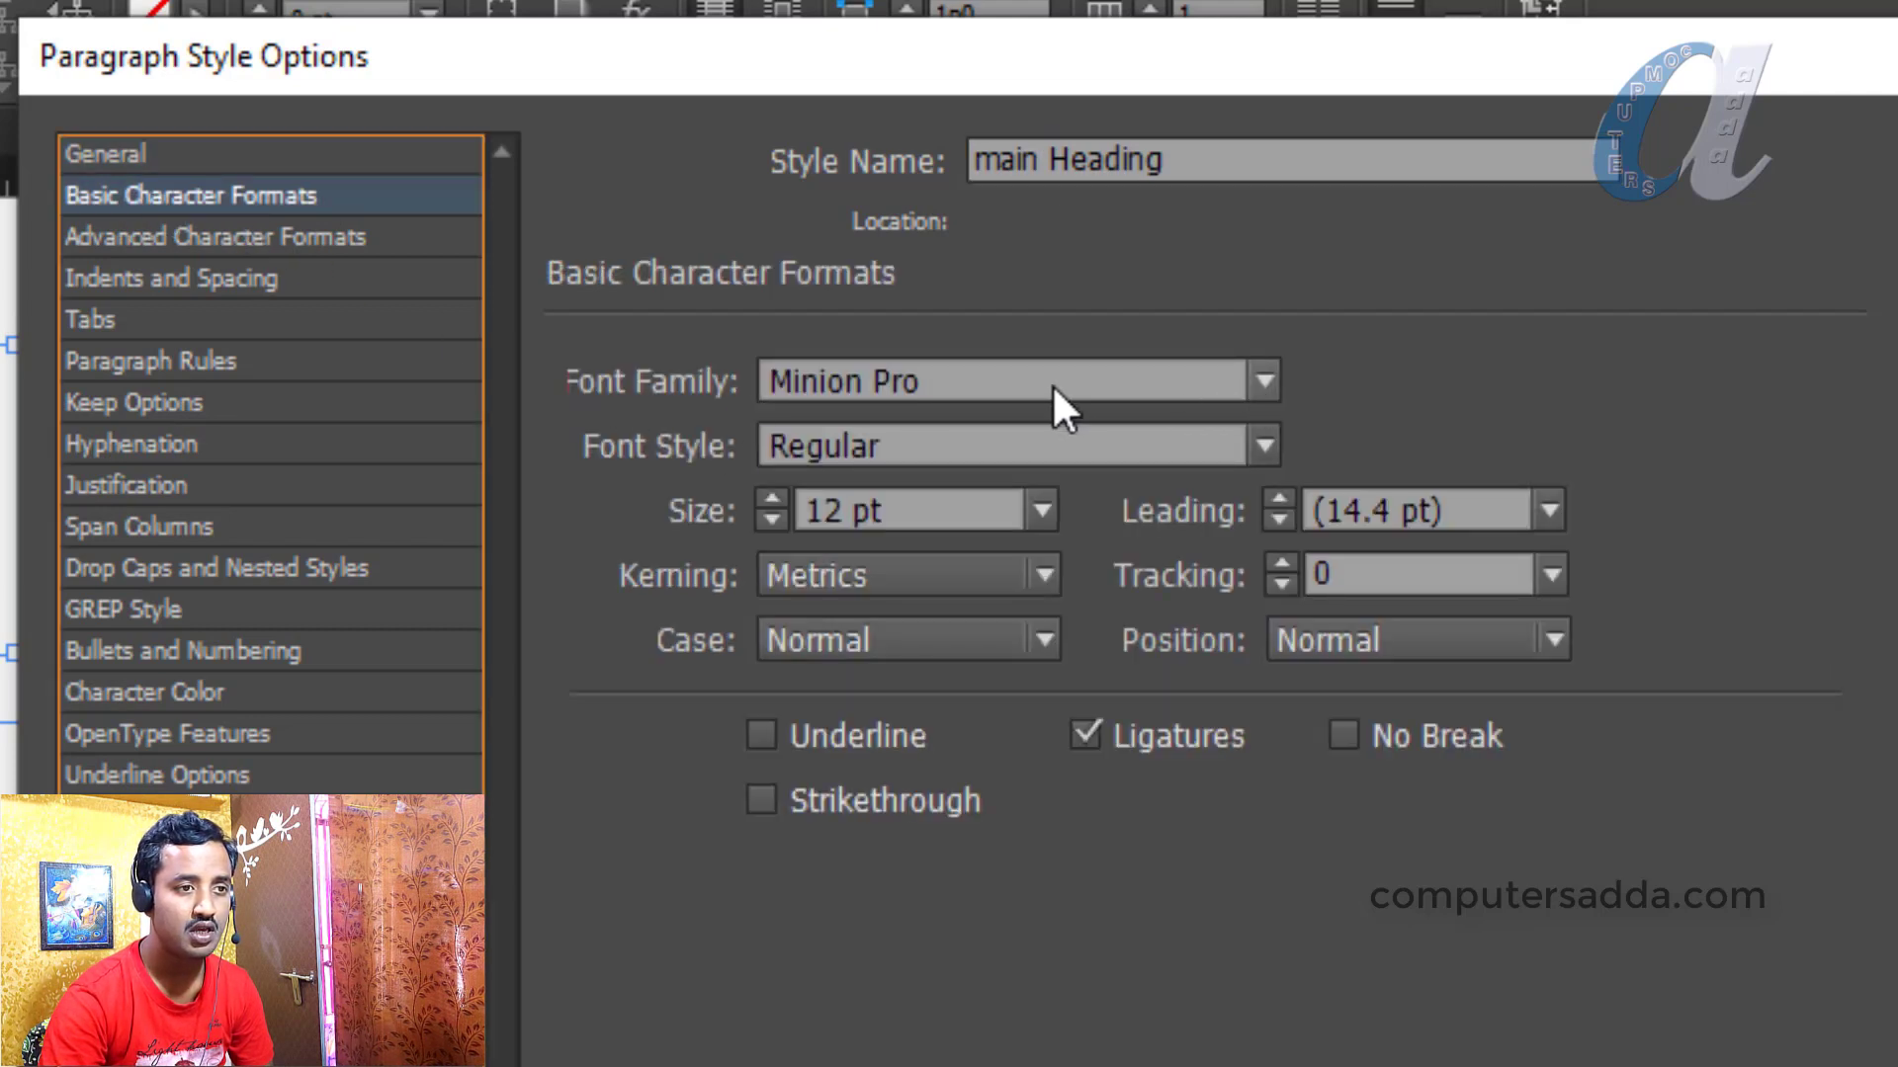
{"action": "left_click_drag", "start_coordinate": [1051, 384], "coordinate": [513, 381]}
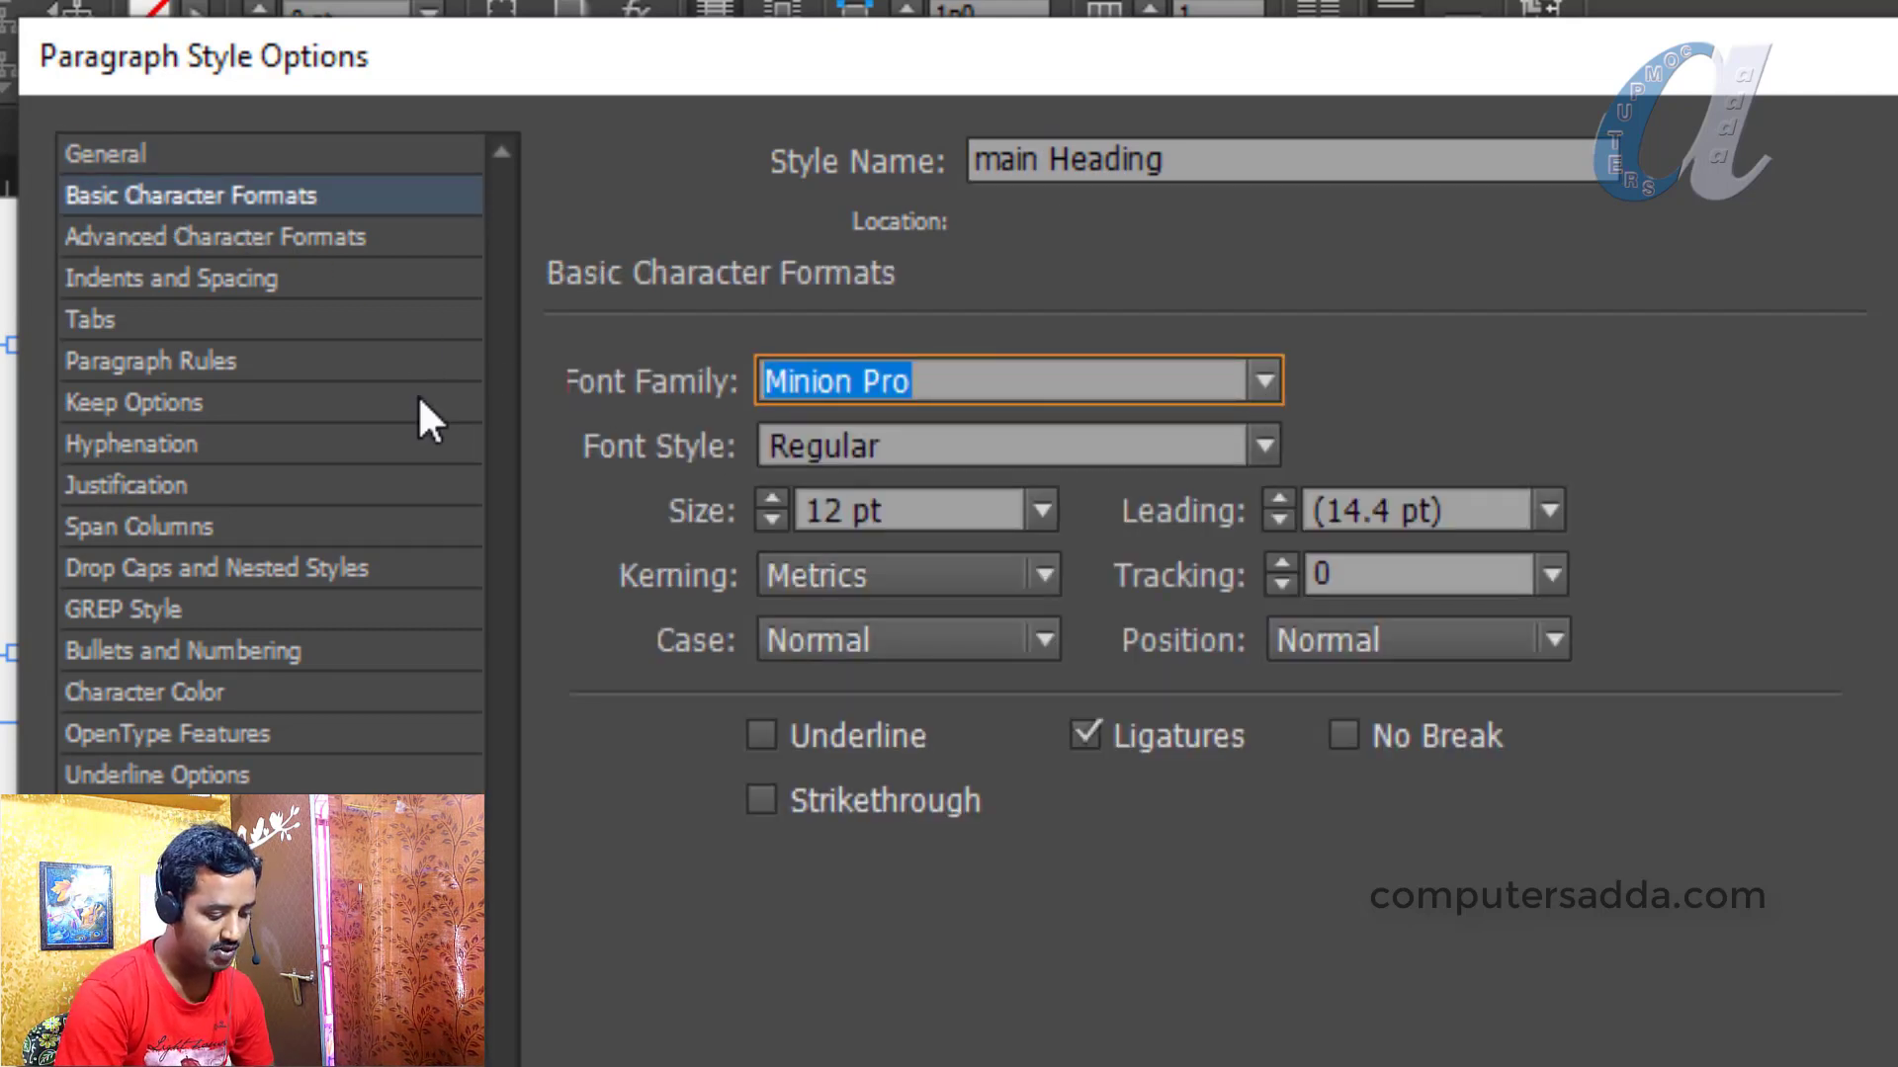
{"action": "type", "text": "Times New Roman"}
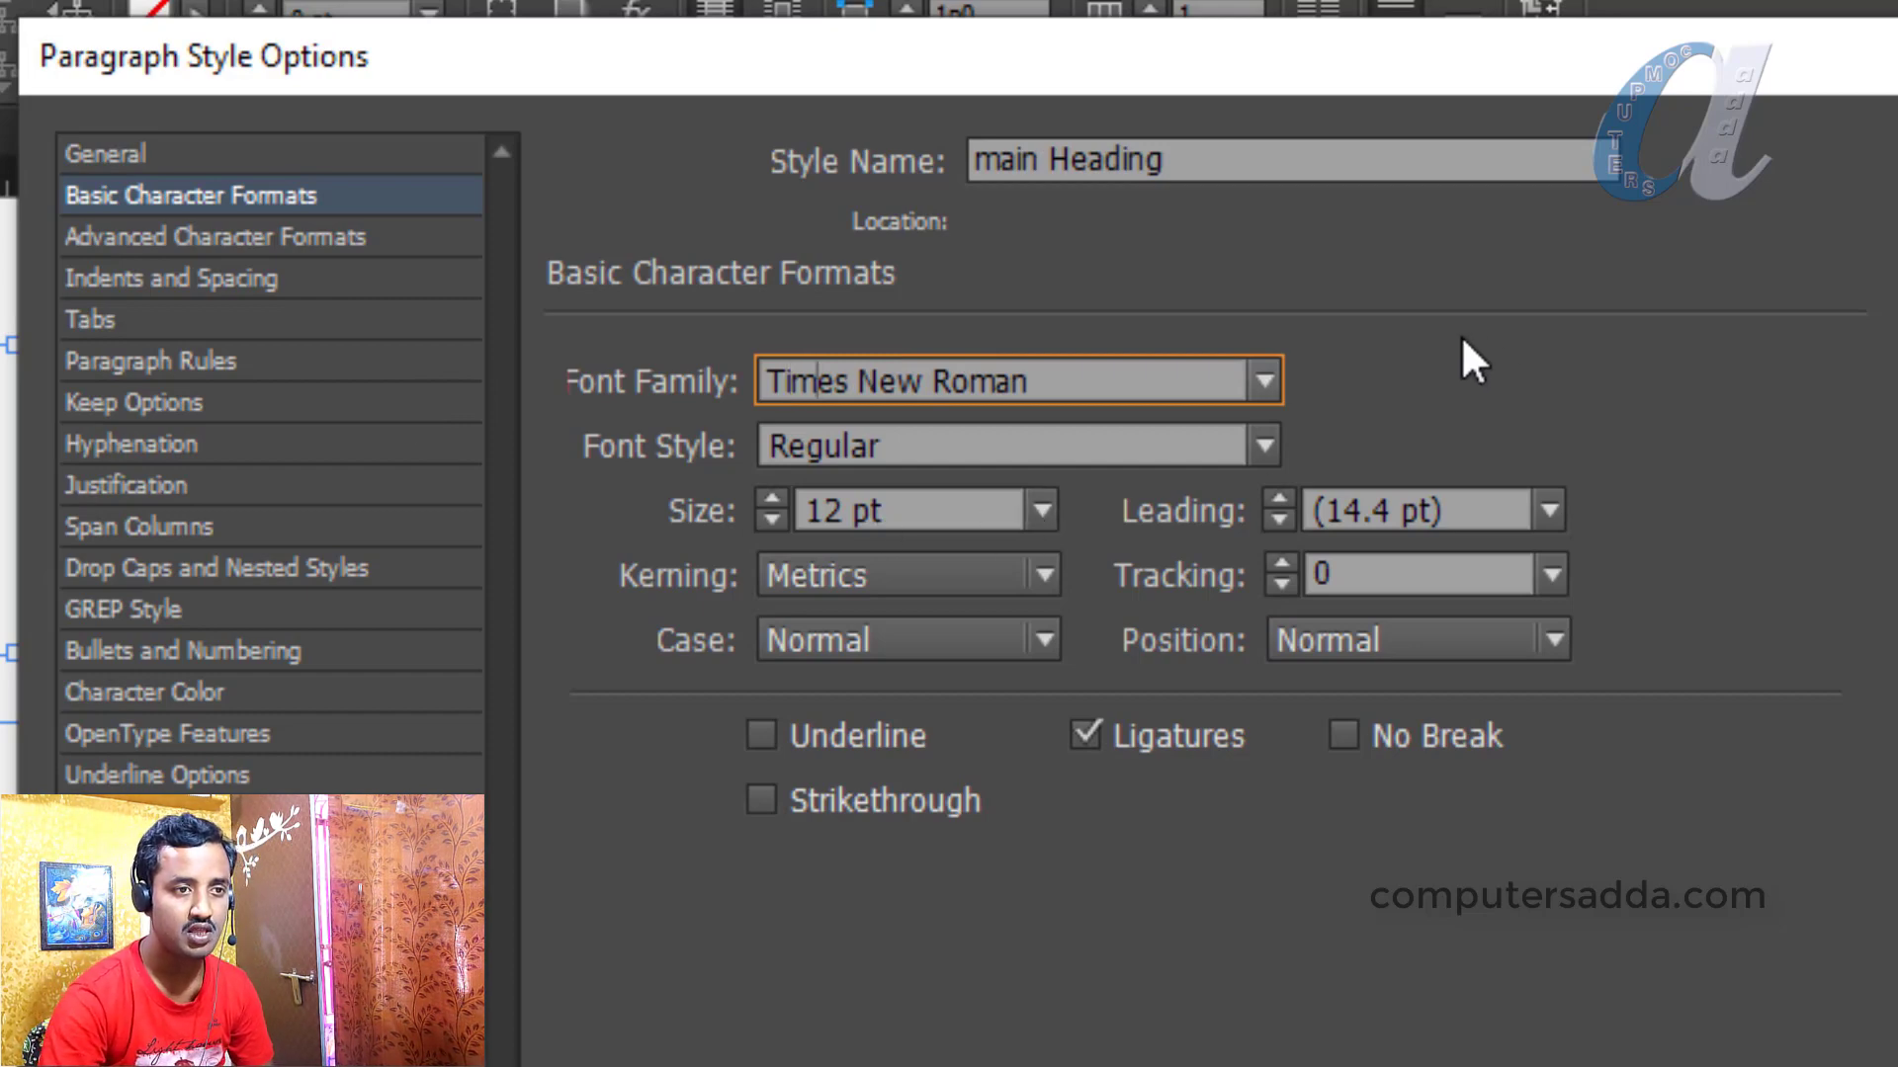
{"action": "left_click", "coordinate": [1265, 382]}
{"action": "left_click_drag", "start_coordinate": [1329, 513], "coordinate": [1295, 619]}
{"action": "scroll", "coordinate": [1295, 619], "scroll_direction": "up", "scroll_amount": 10}
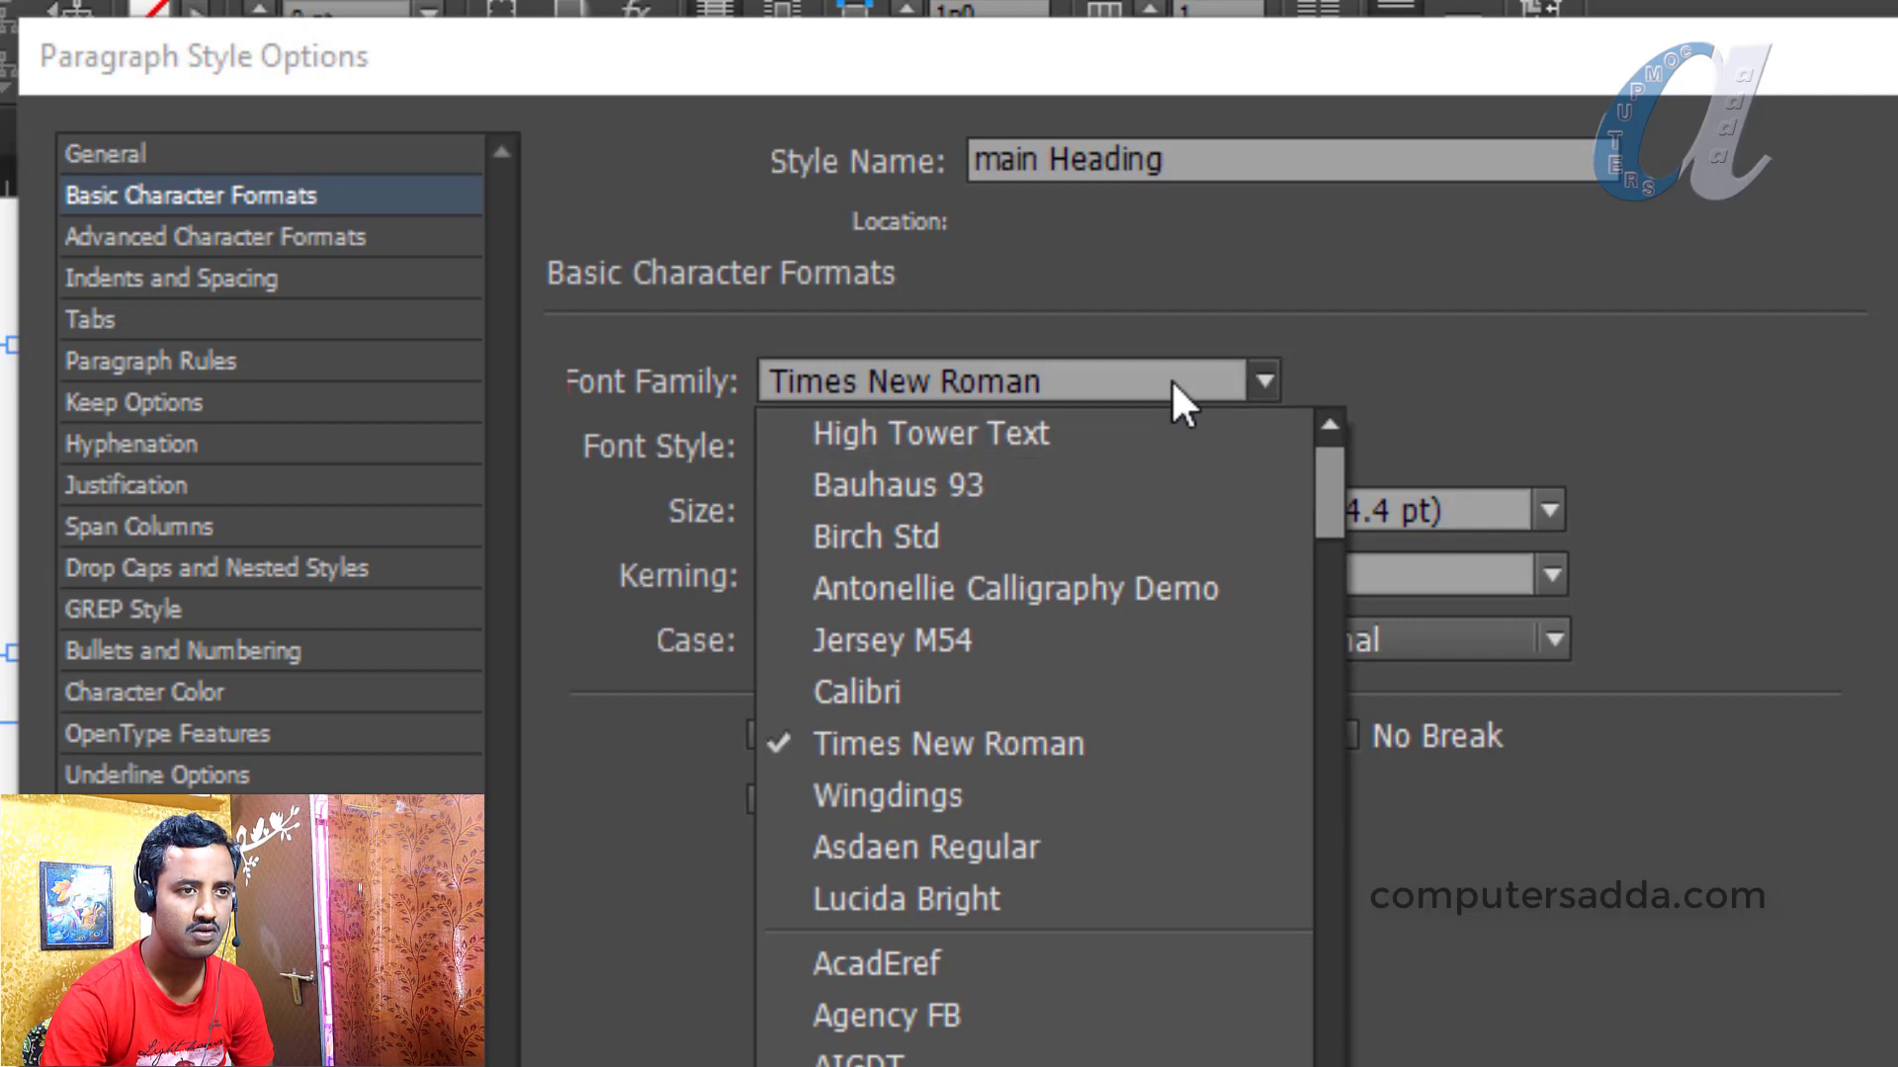
{"action": "left_click", "coordinate": [1170, 377]}
Set the style's font to Bold, 30 pt, with underline turned on
{"action": "left_click", "coordinate": [1267, 445]}
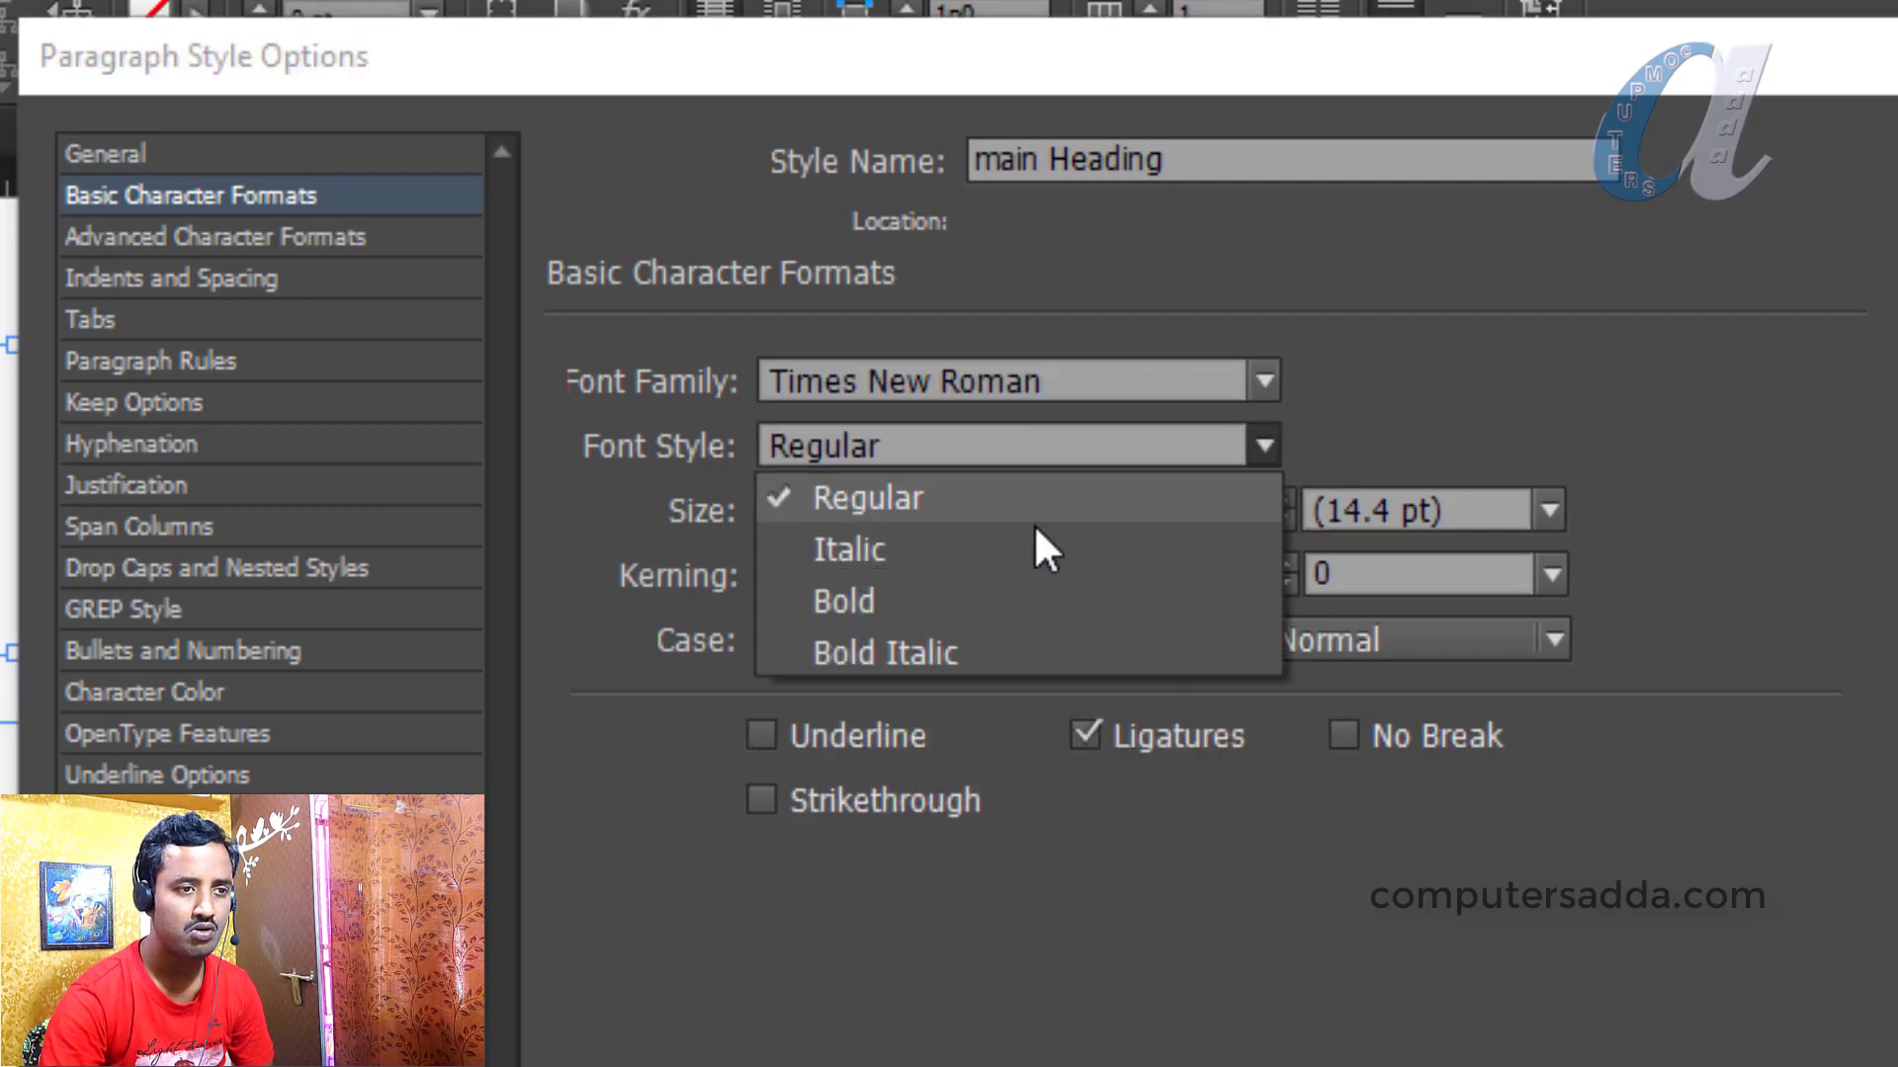
{"action": "left_click", "coordinate": [842, 593]}
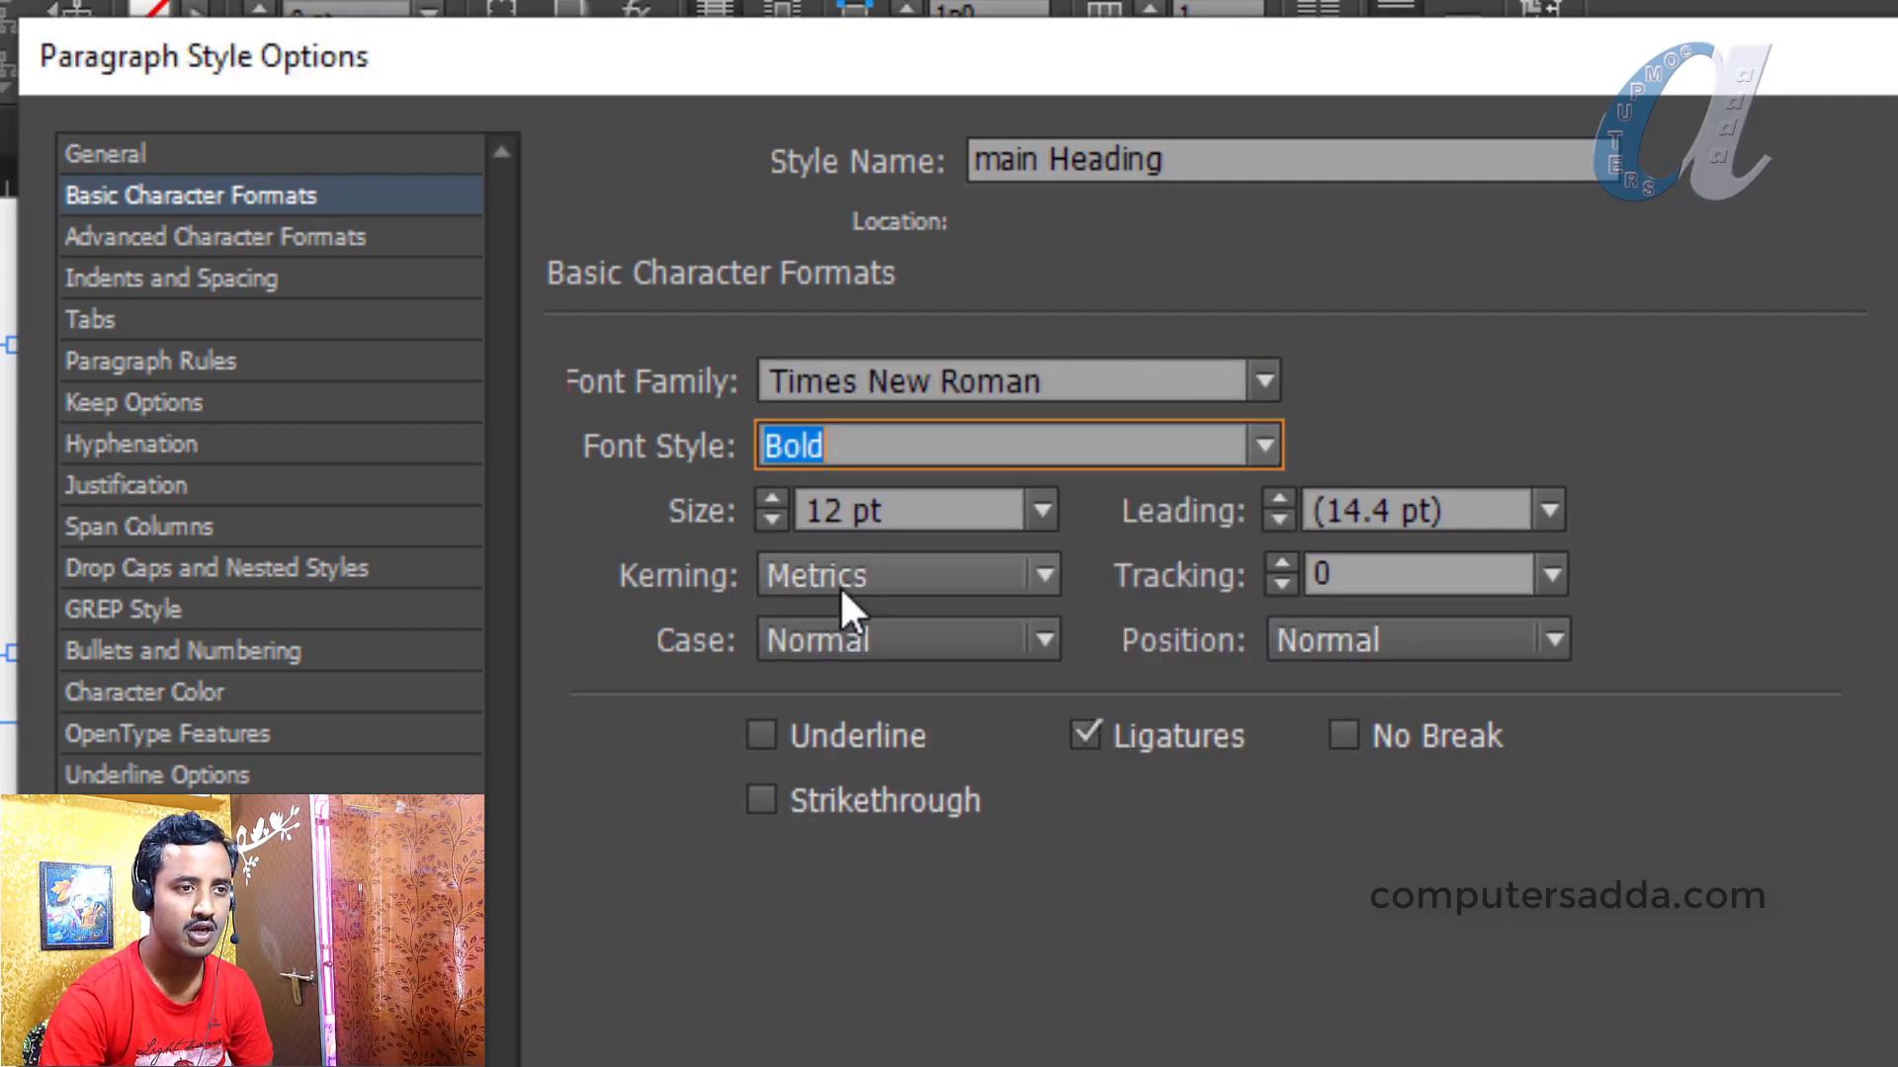
{"action": "left_click", "coordinate": [1043, 511]}
{"action": "left_click", "coordinate": [880, 1025]}
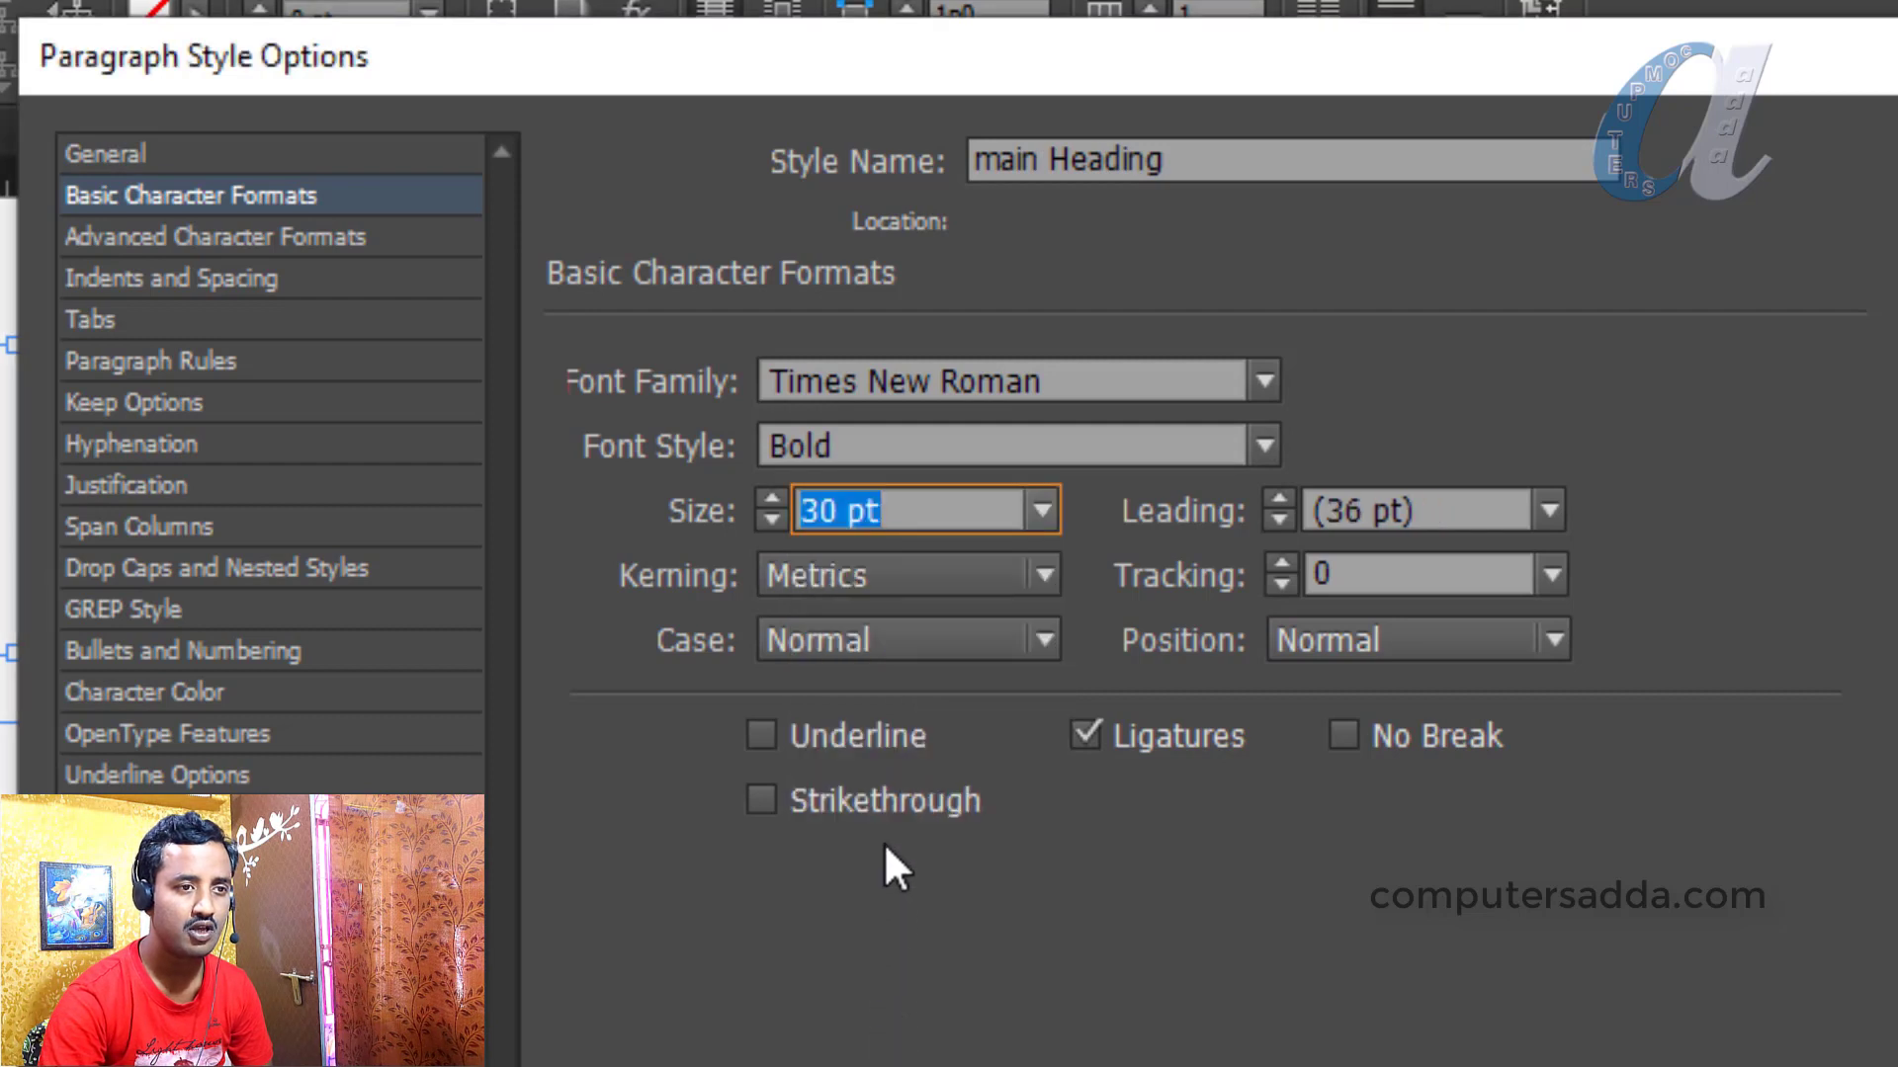
{"action": "left_click", "coordinate": [758, 733]}
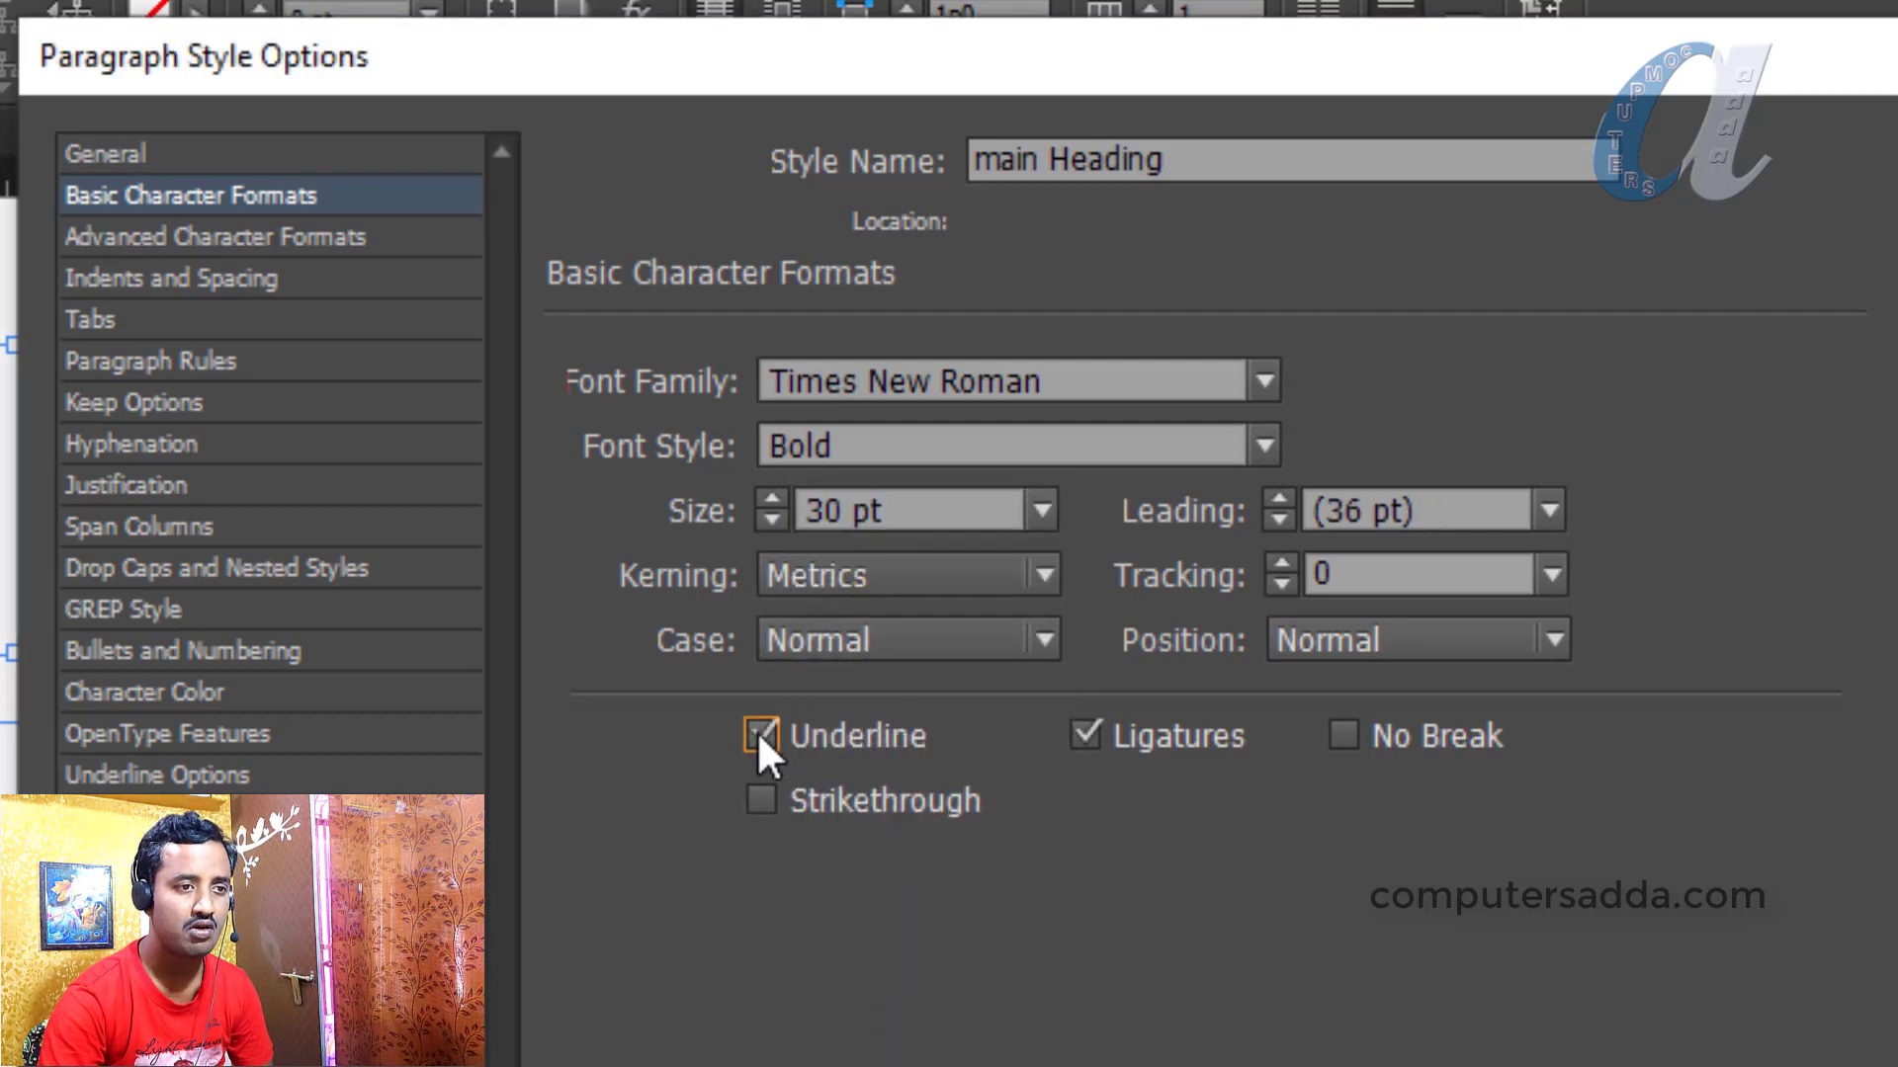
{"action": "left_click", "coordinate": [134, 247]}
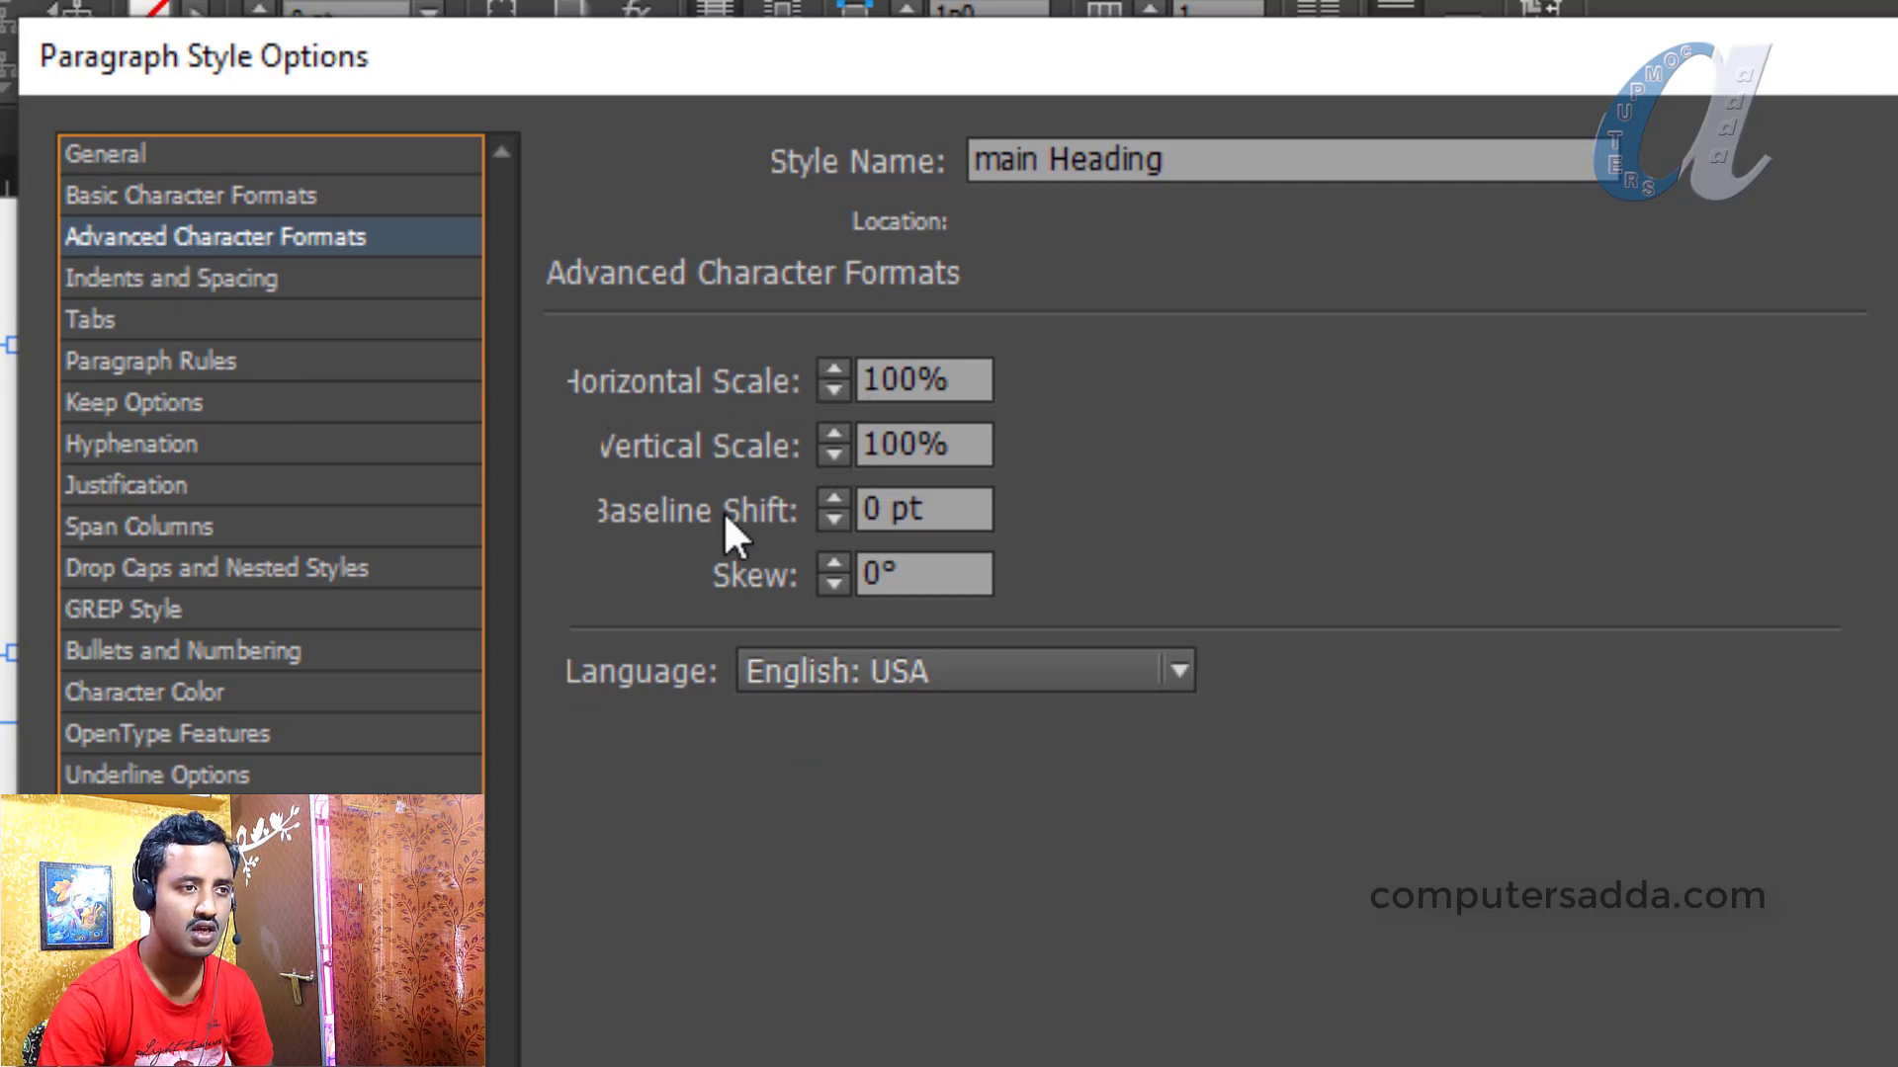
Center-align main Heading, colour its text red (C=15 M=100 Y=100 K=0), and save it
{"action": "left_click", "coordinate": [152, 277]}
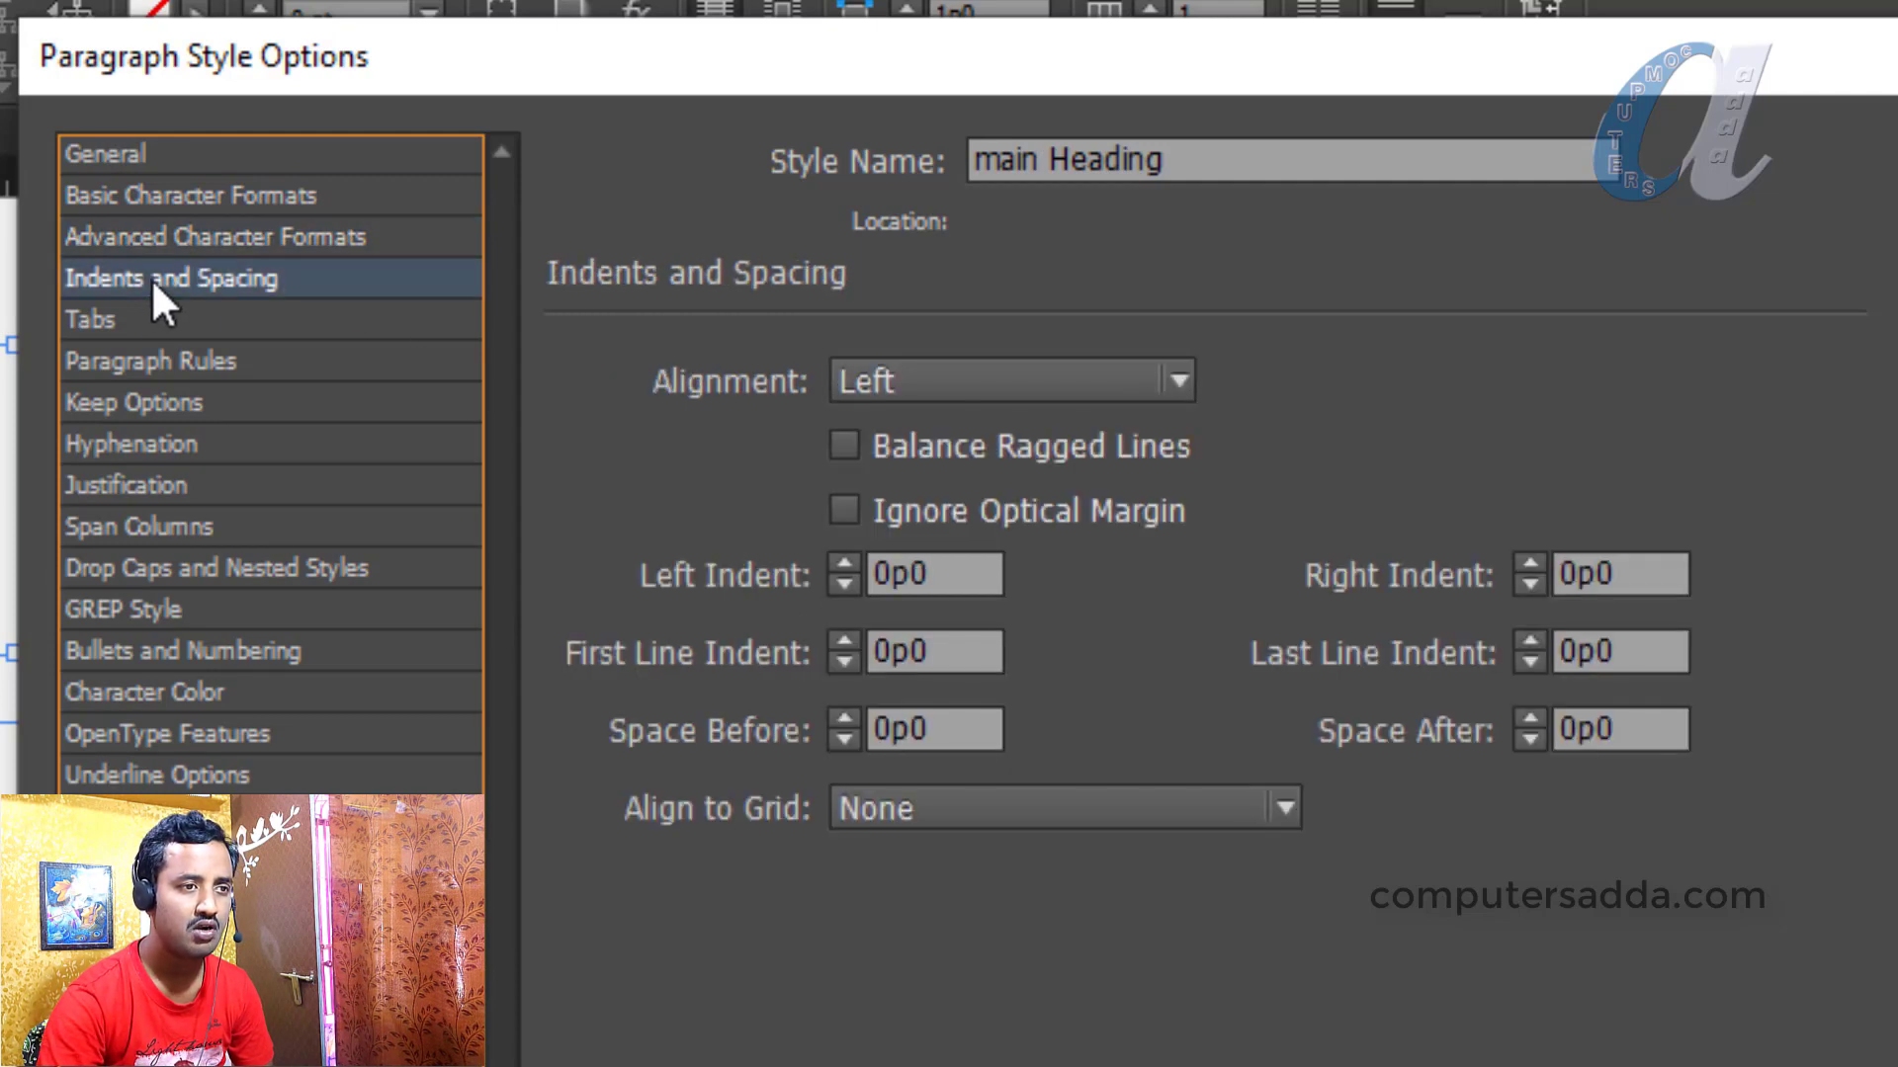
{"action": "left_click", "coordinate": [967, 389]}
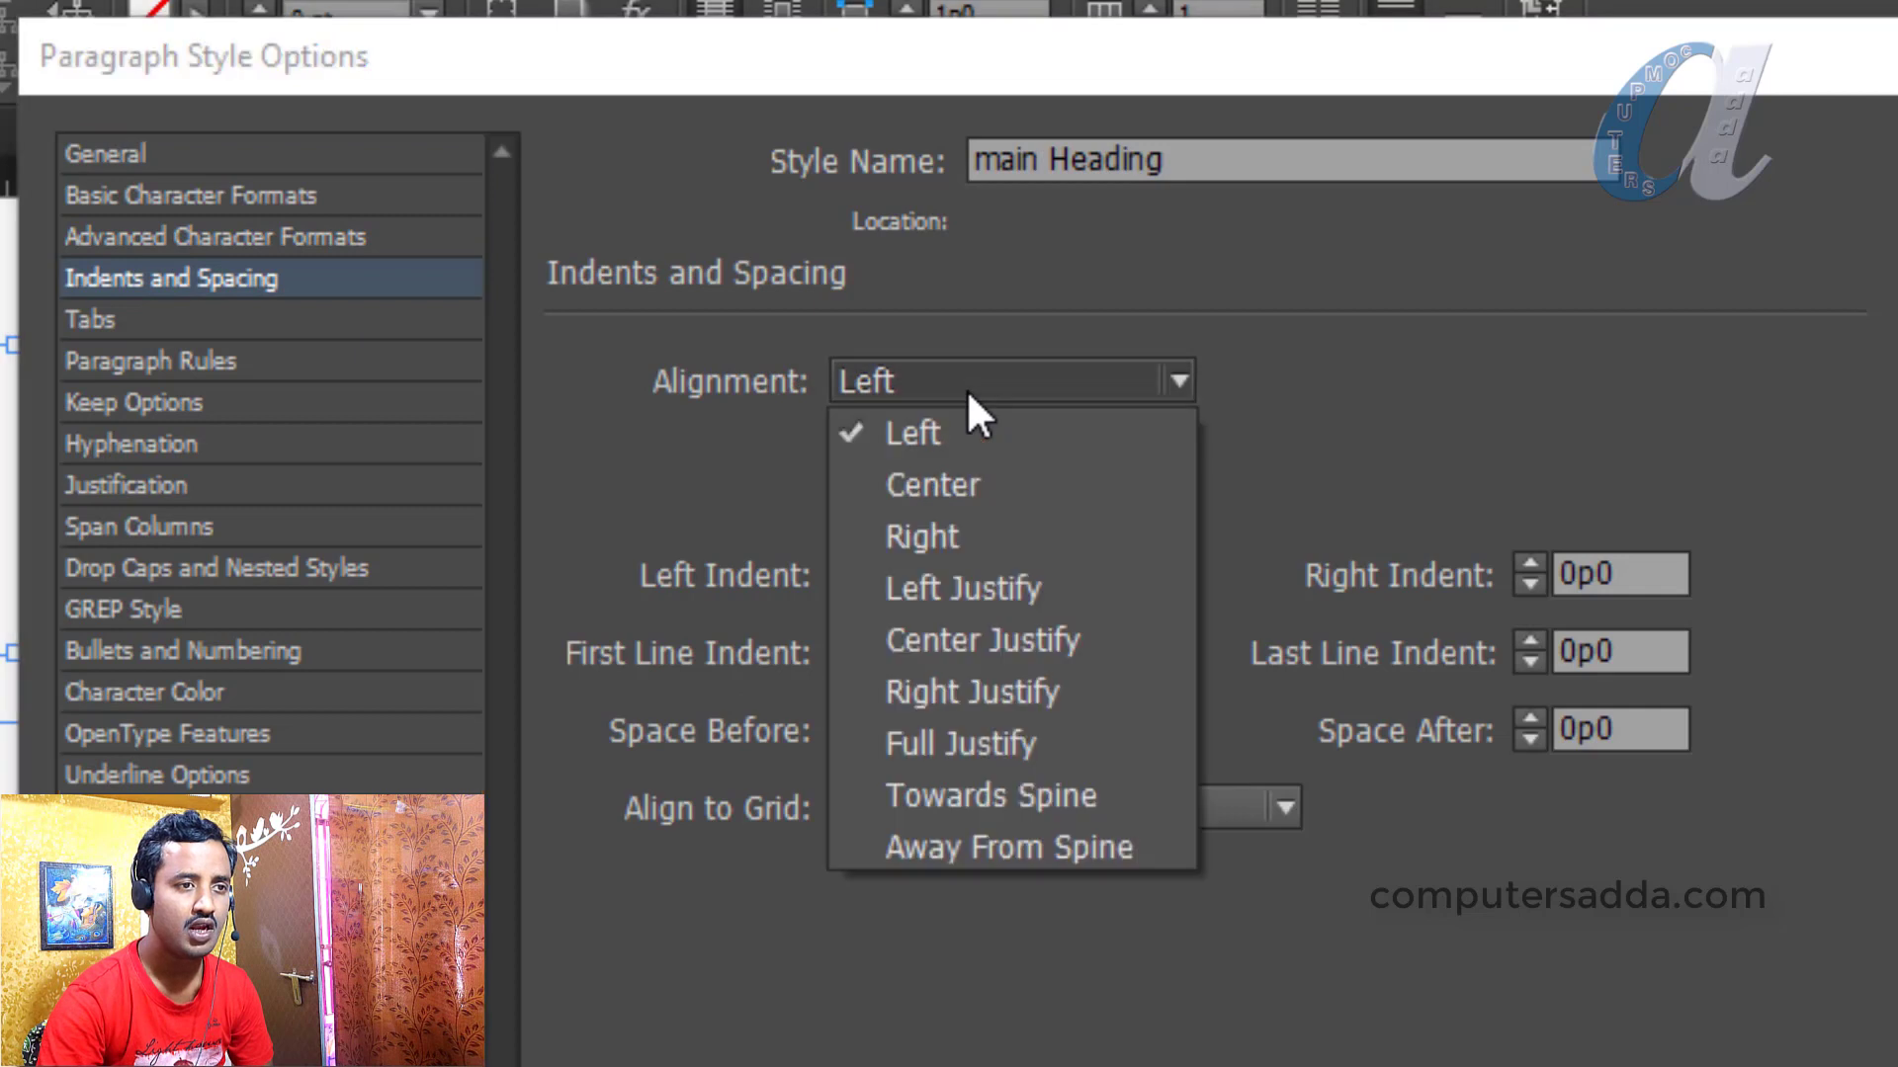
{"action": "left_click", "coordinate": [967, 484]}
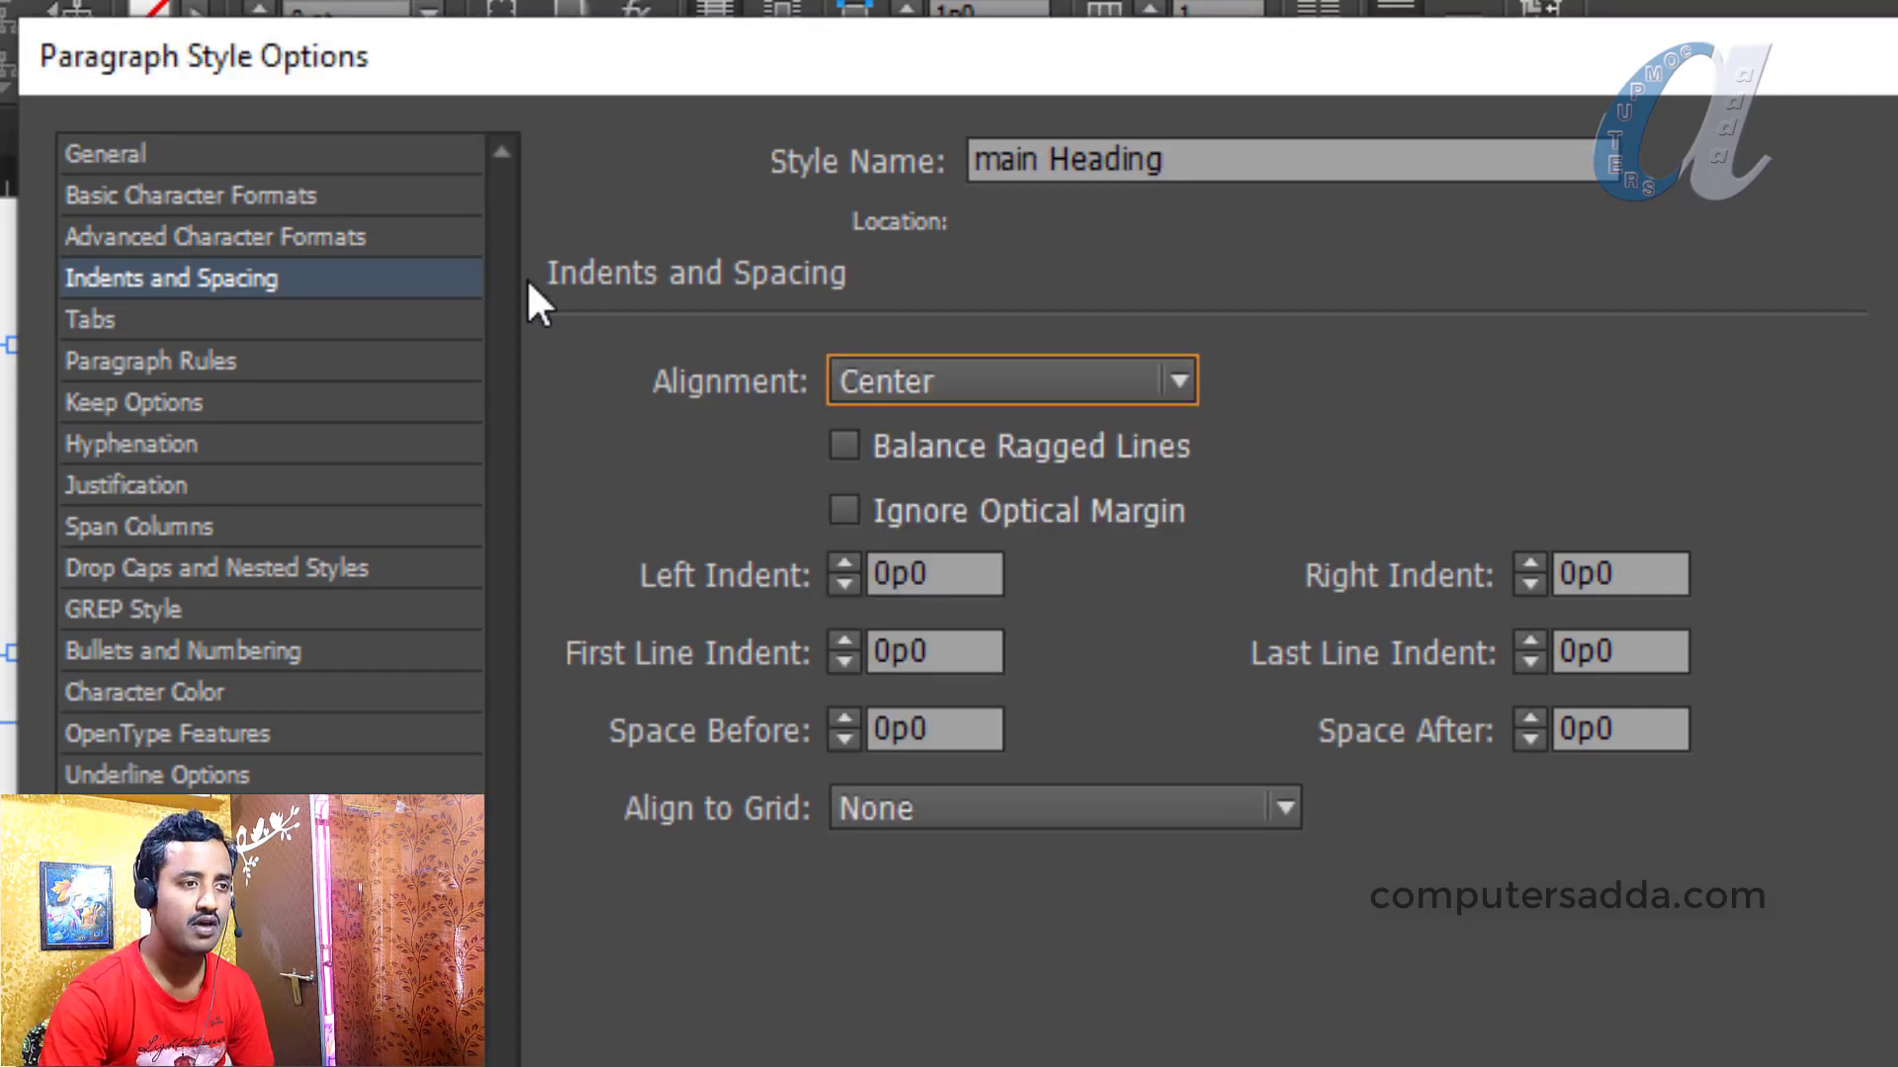
{"action": "left_click", "coordinate": [115, 691]}
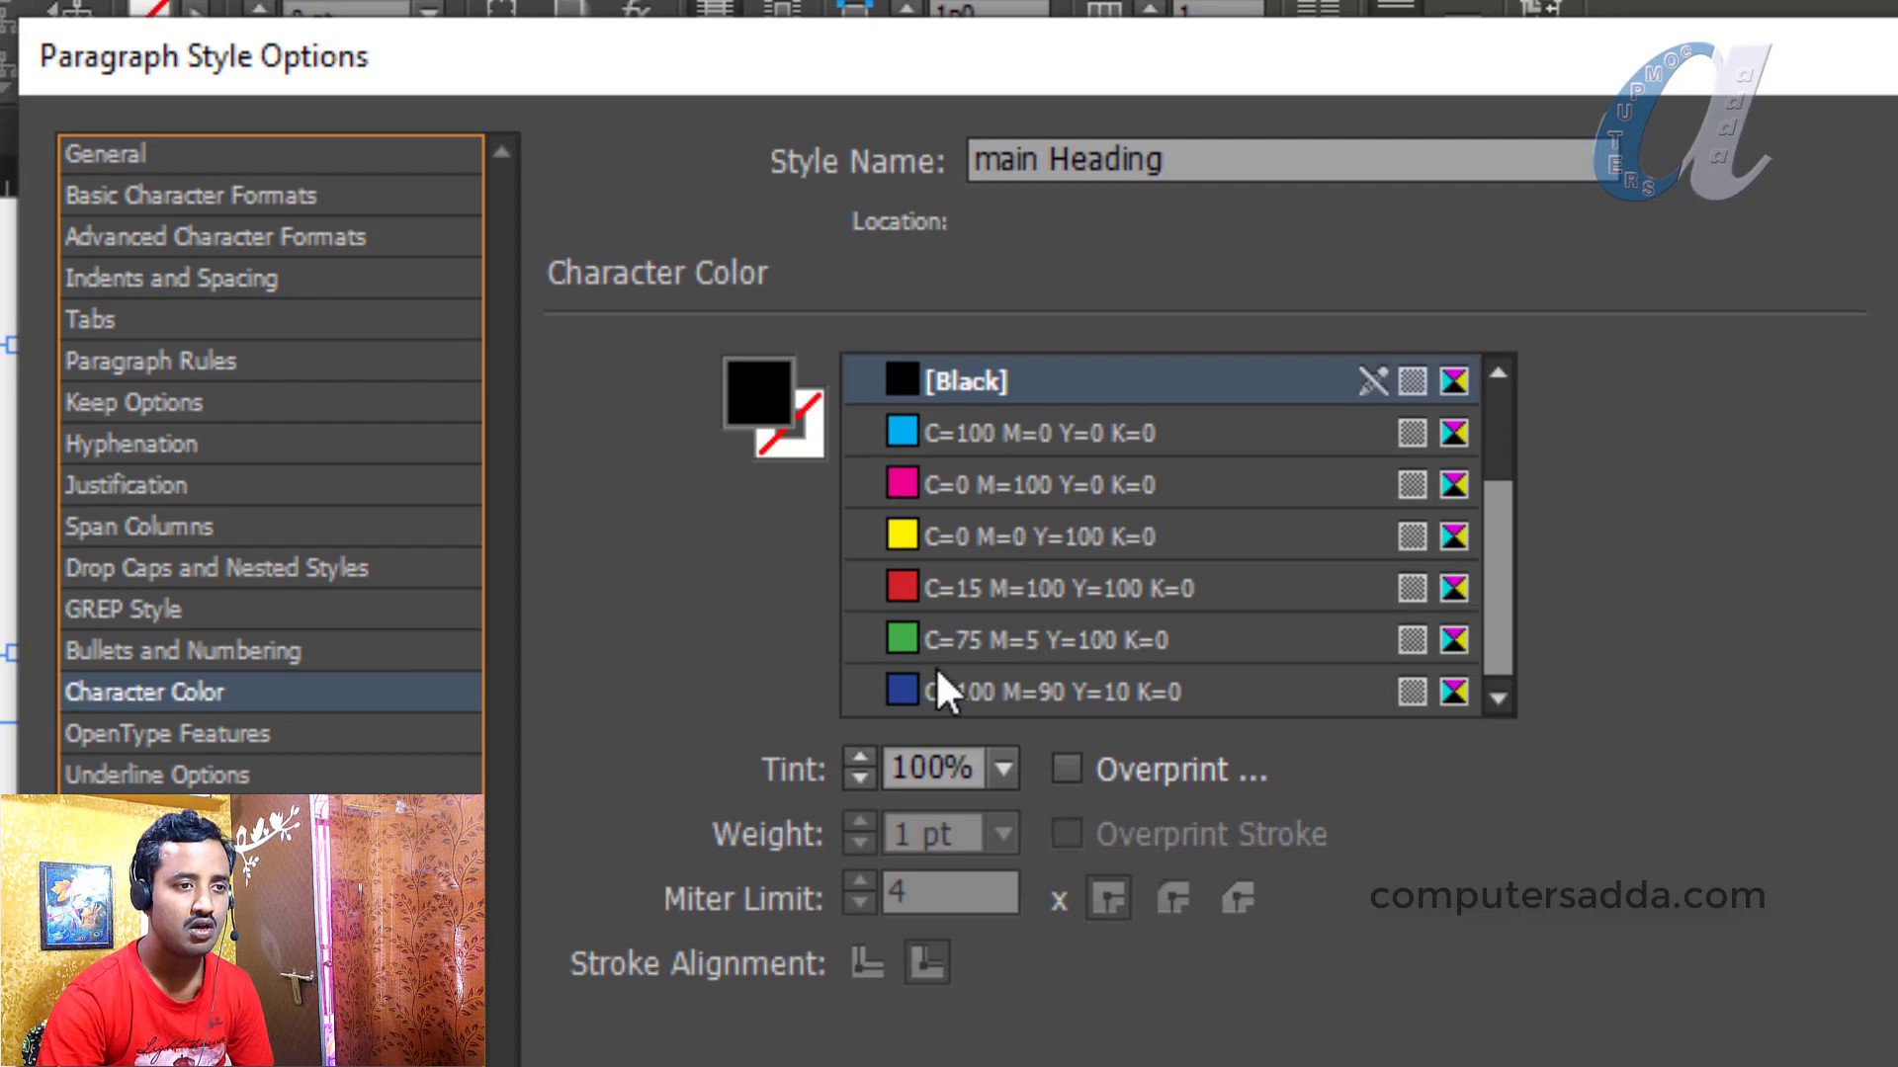
{"action": "left_click", "coordinate": [951, 589]}
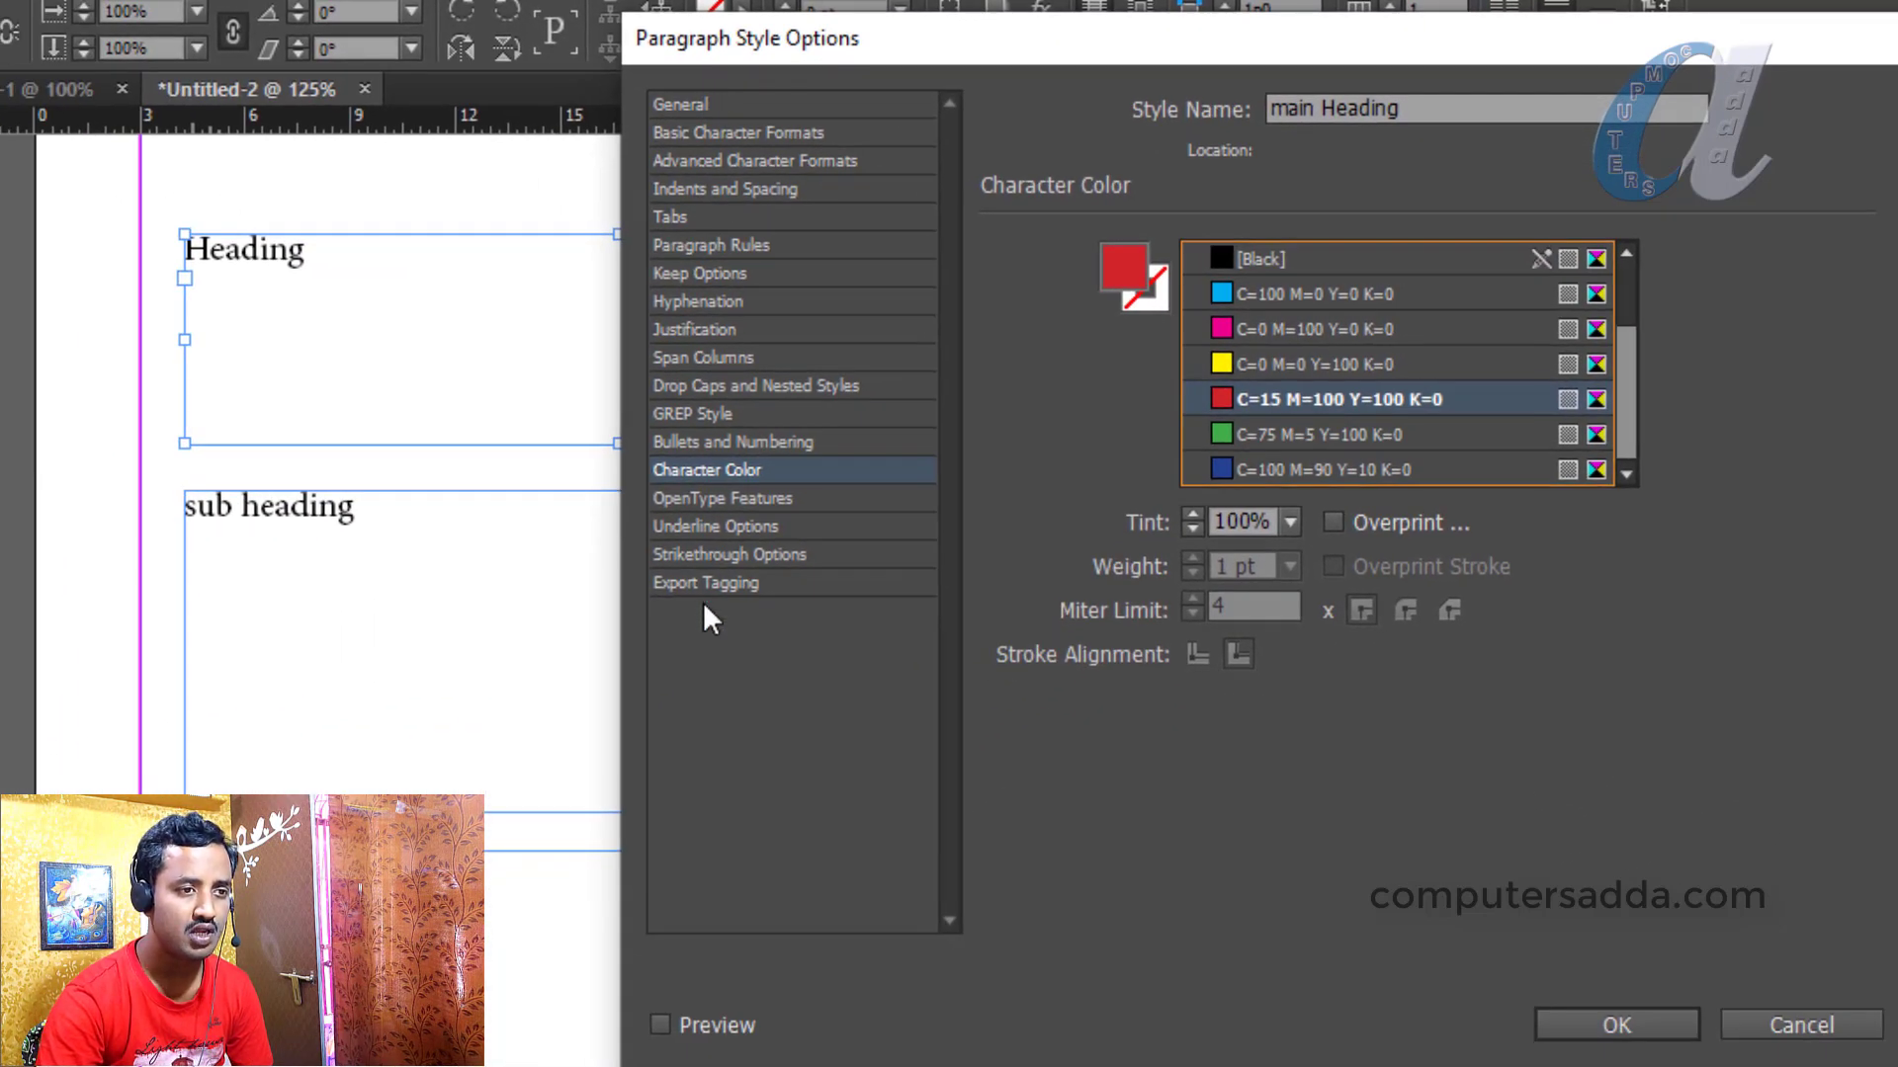
{"action": "left_click", "coordinate": [1617, 1028]}
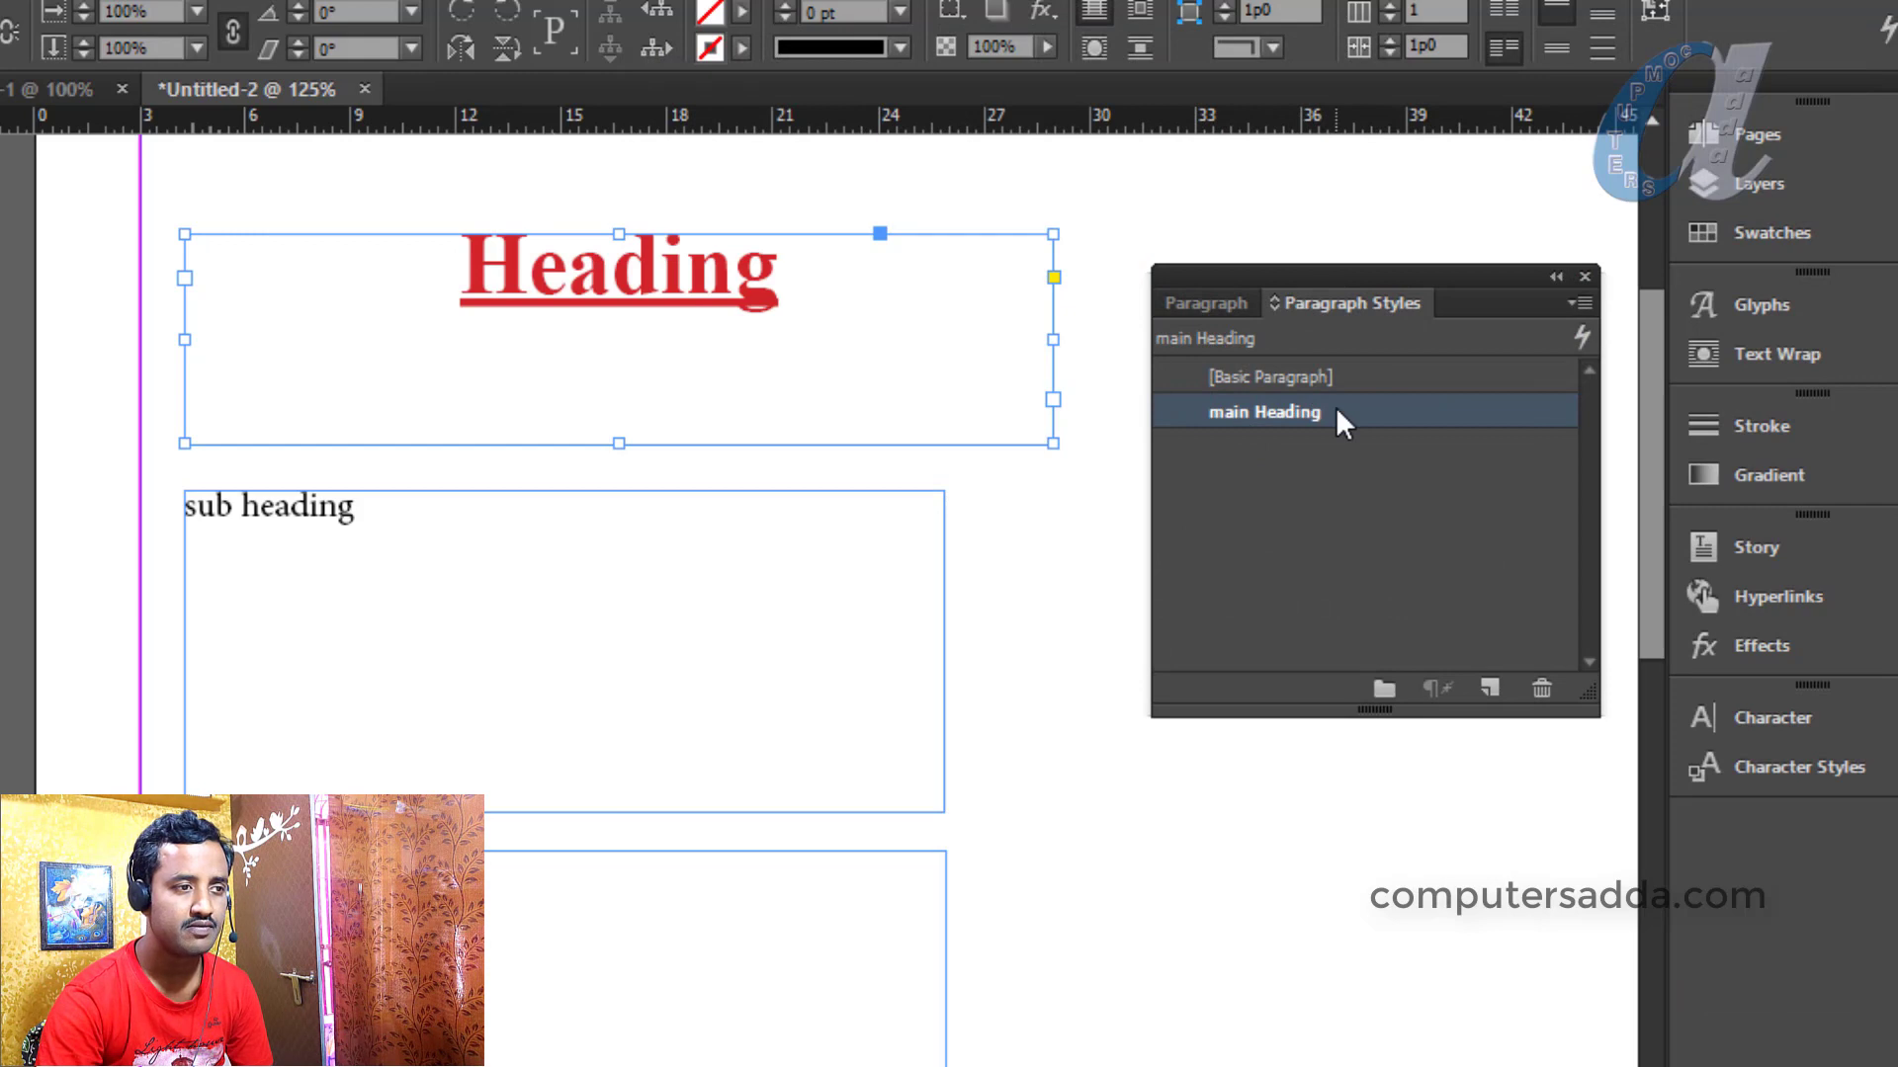
Create a new style from the sub heading frame and name it 'sub heading'
{"action": "left_click", "coordinate": [250, 523]}
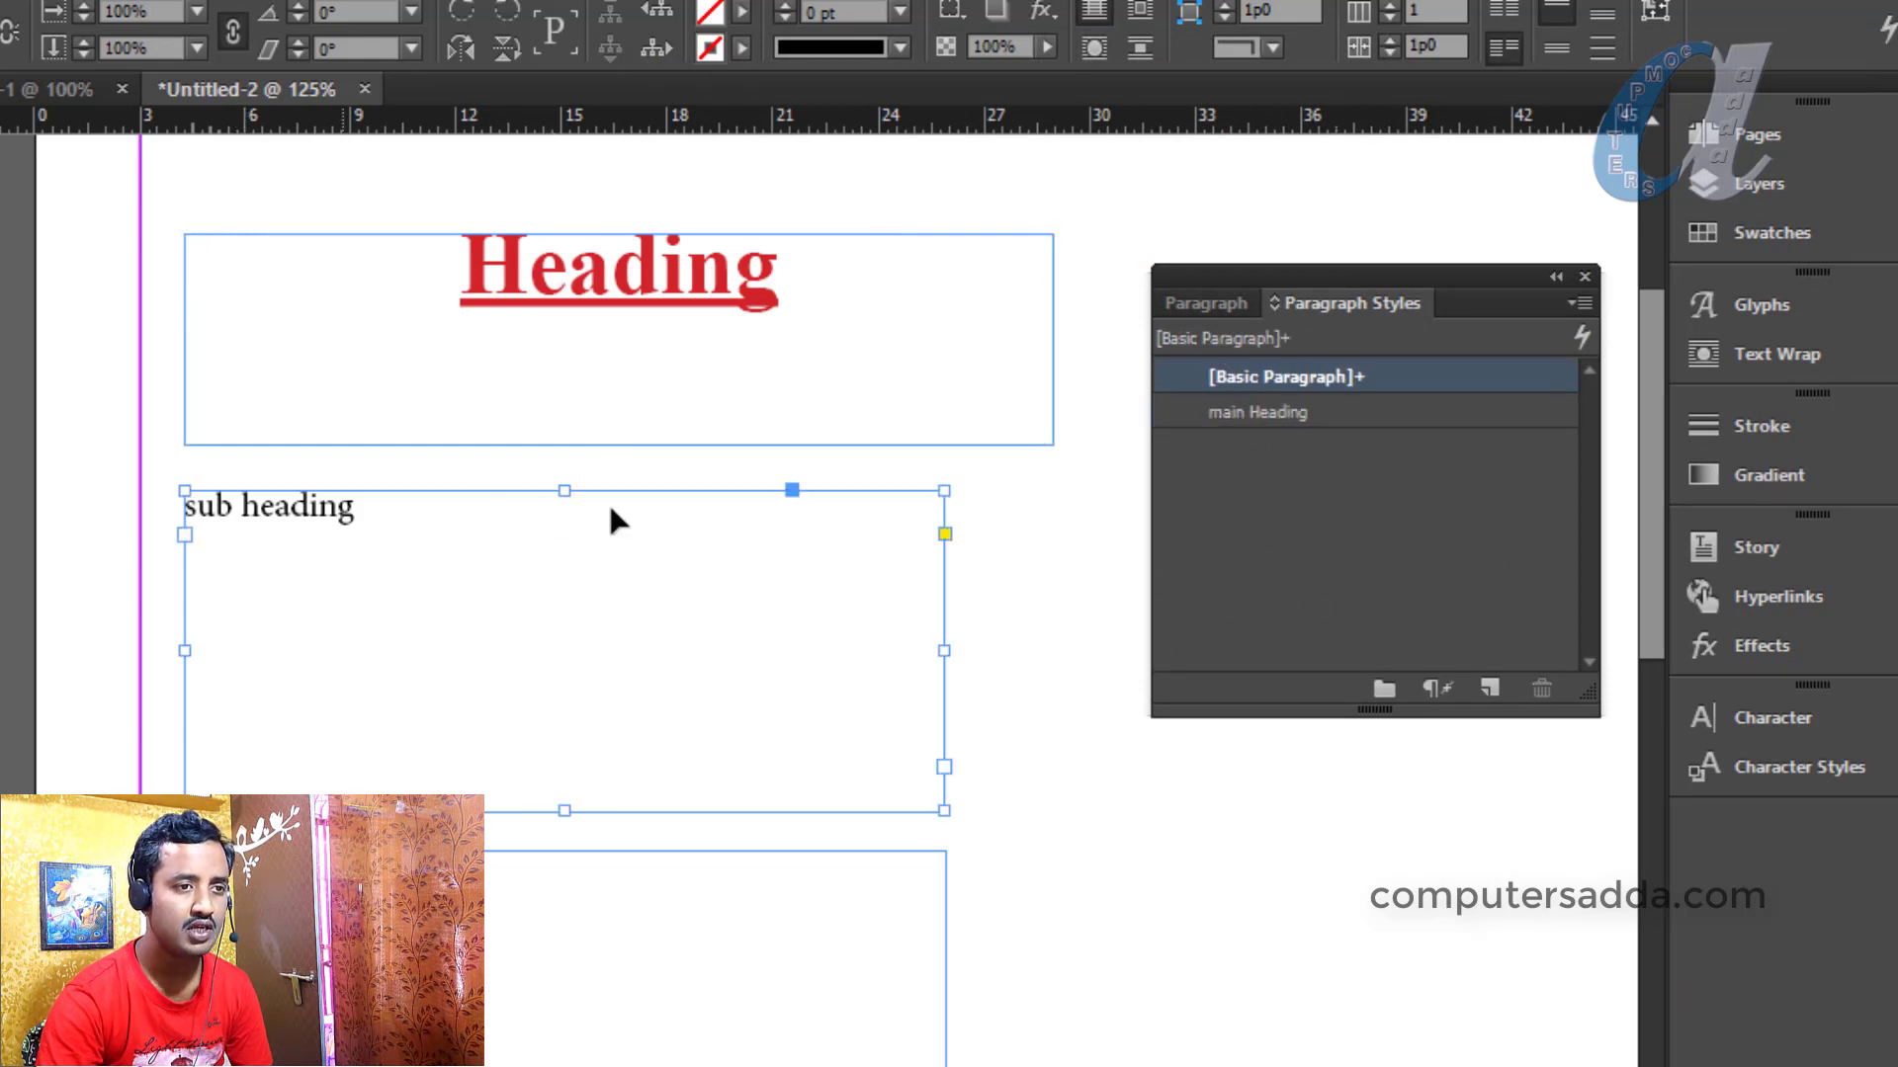
{"action": "left_click", "coordinate": [1490, 690]}
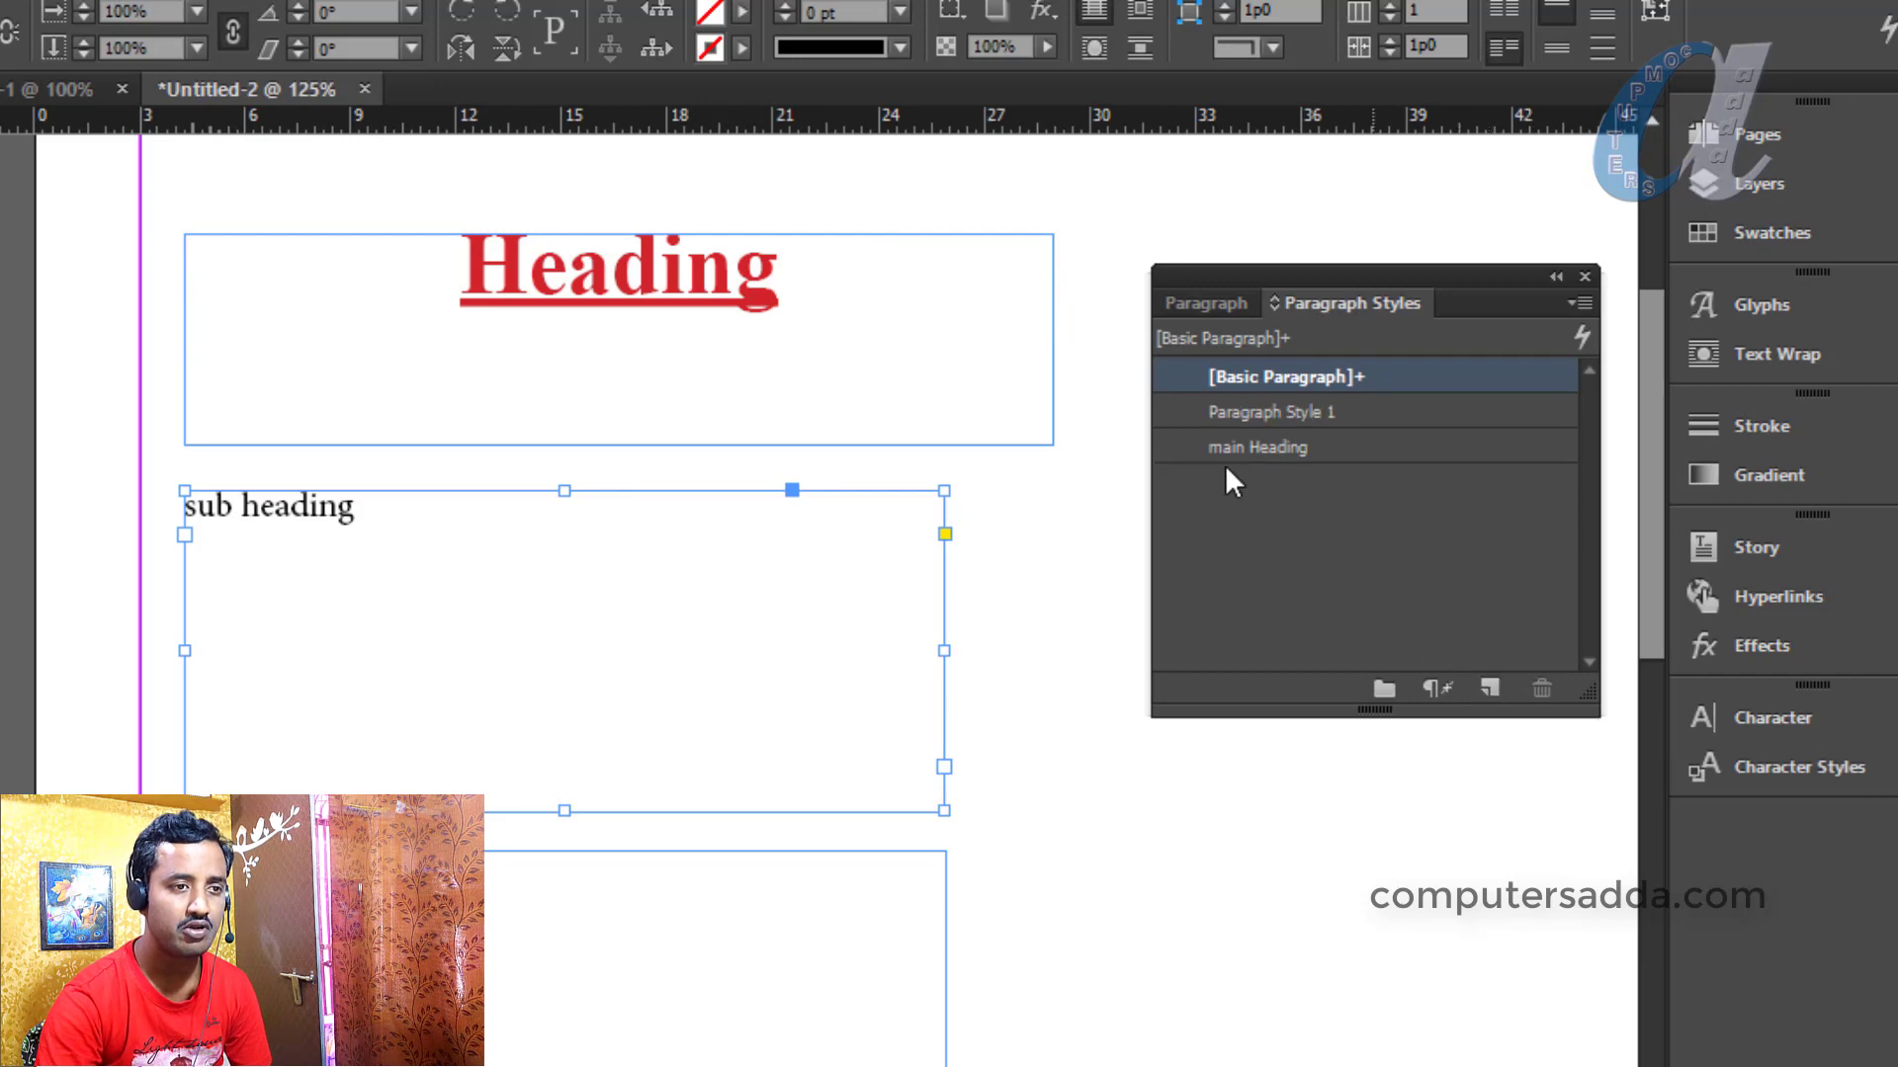
{"action": "double_click", "coordinate": [1289, 413]}
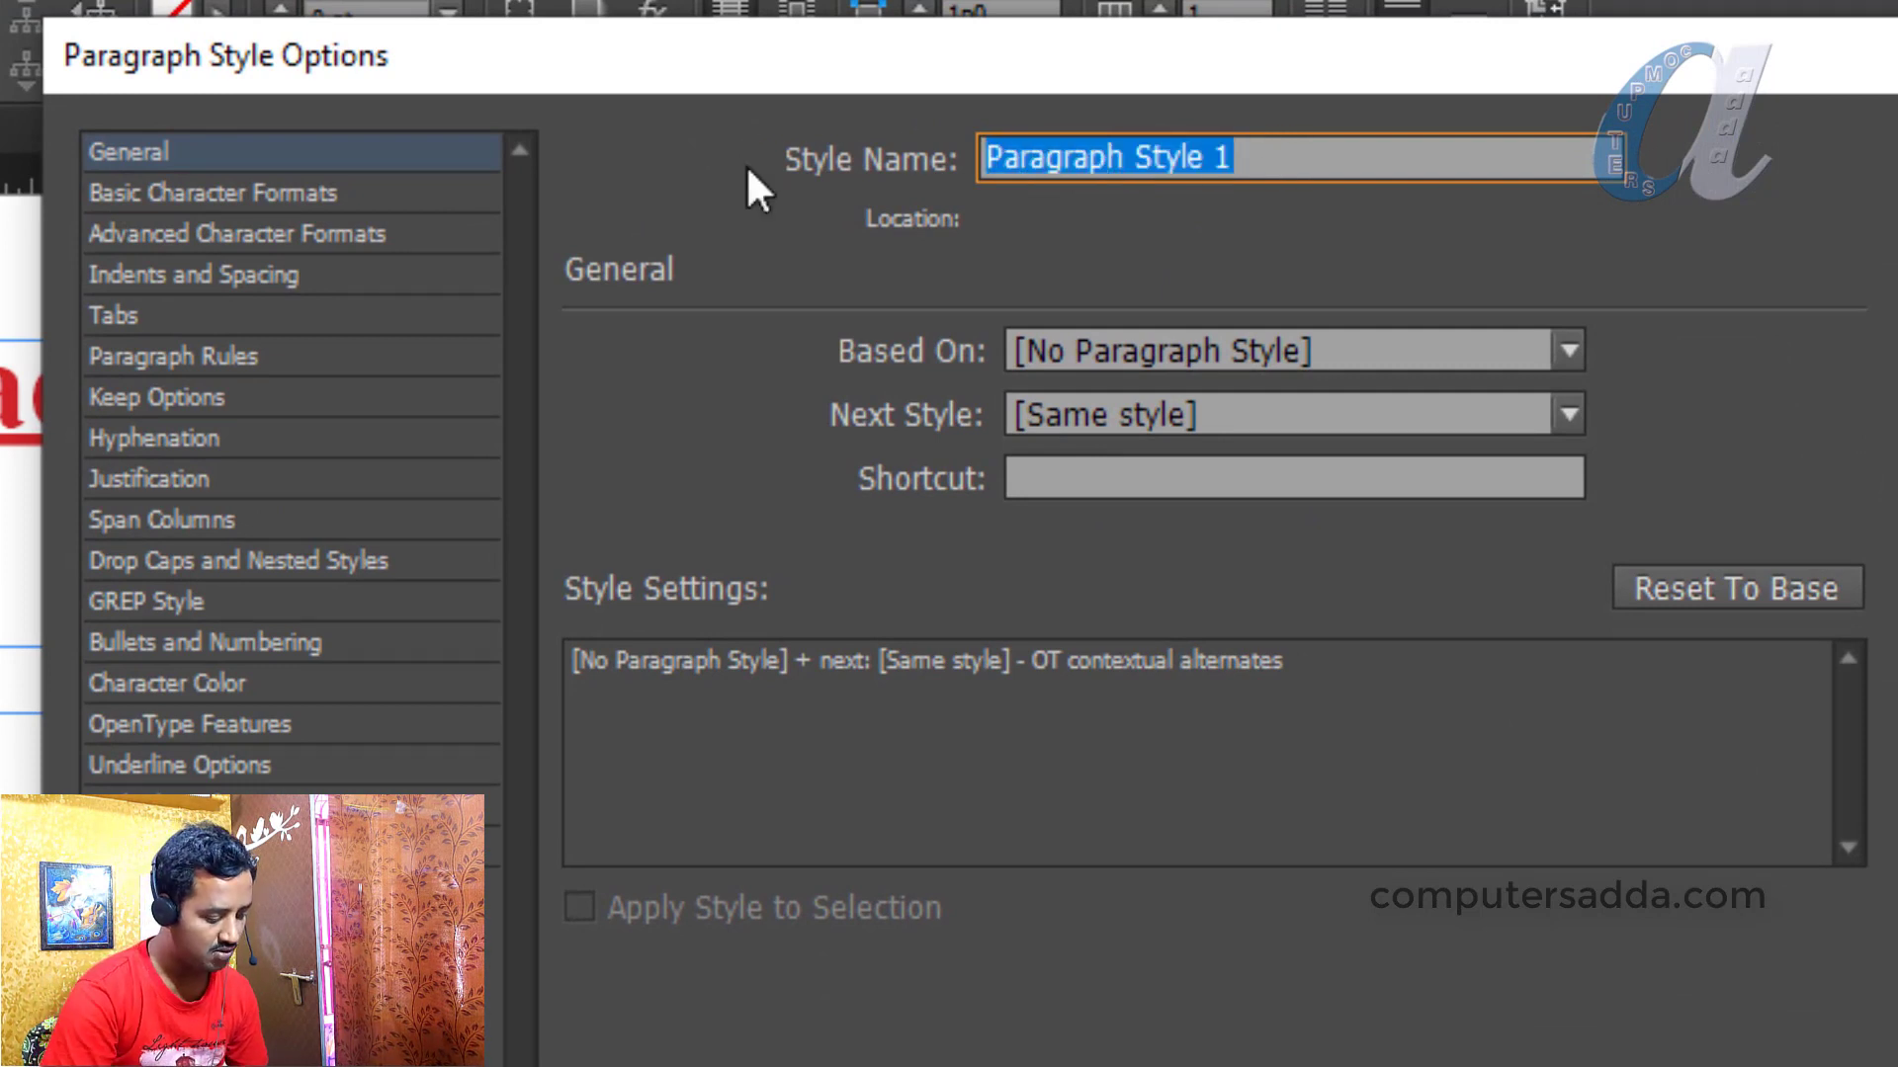
{"action": "type", "text": "sub headi"}
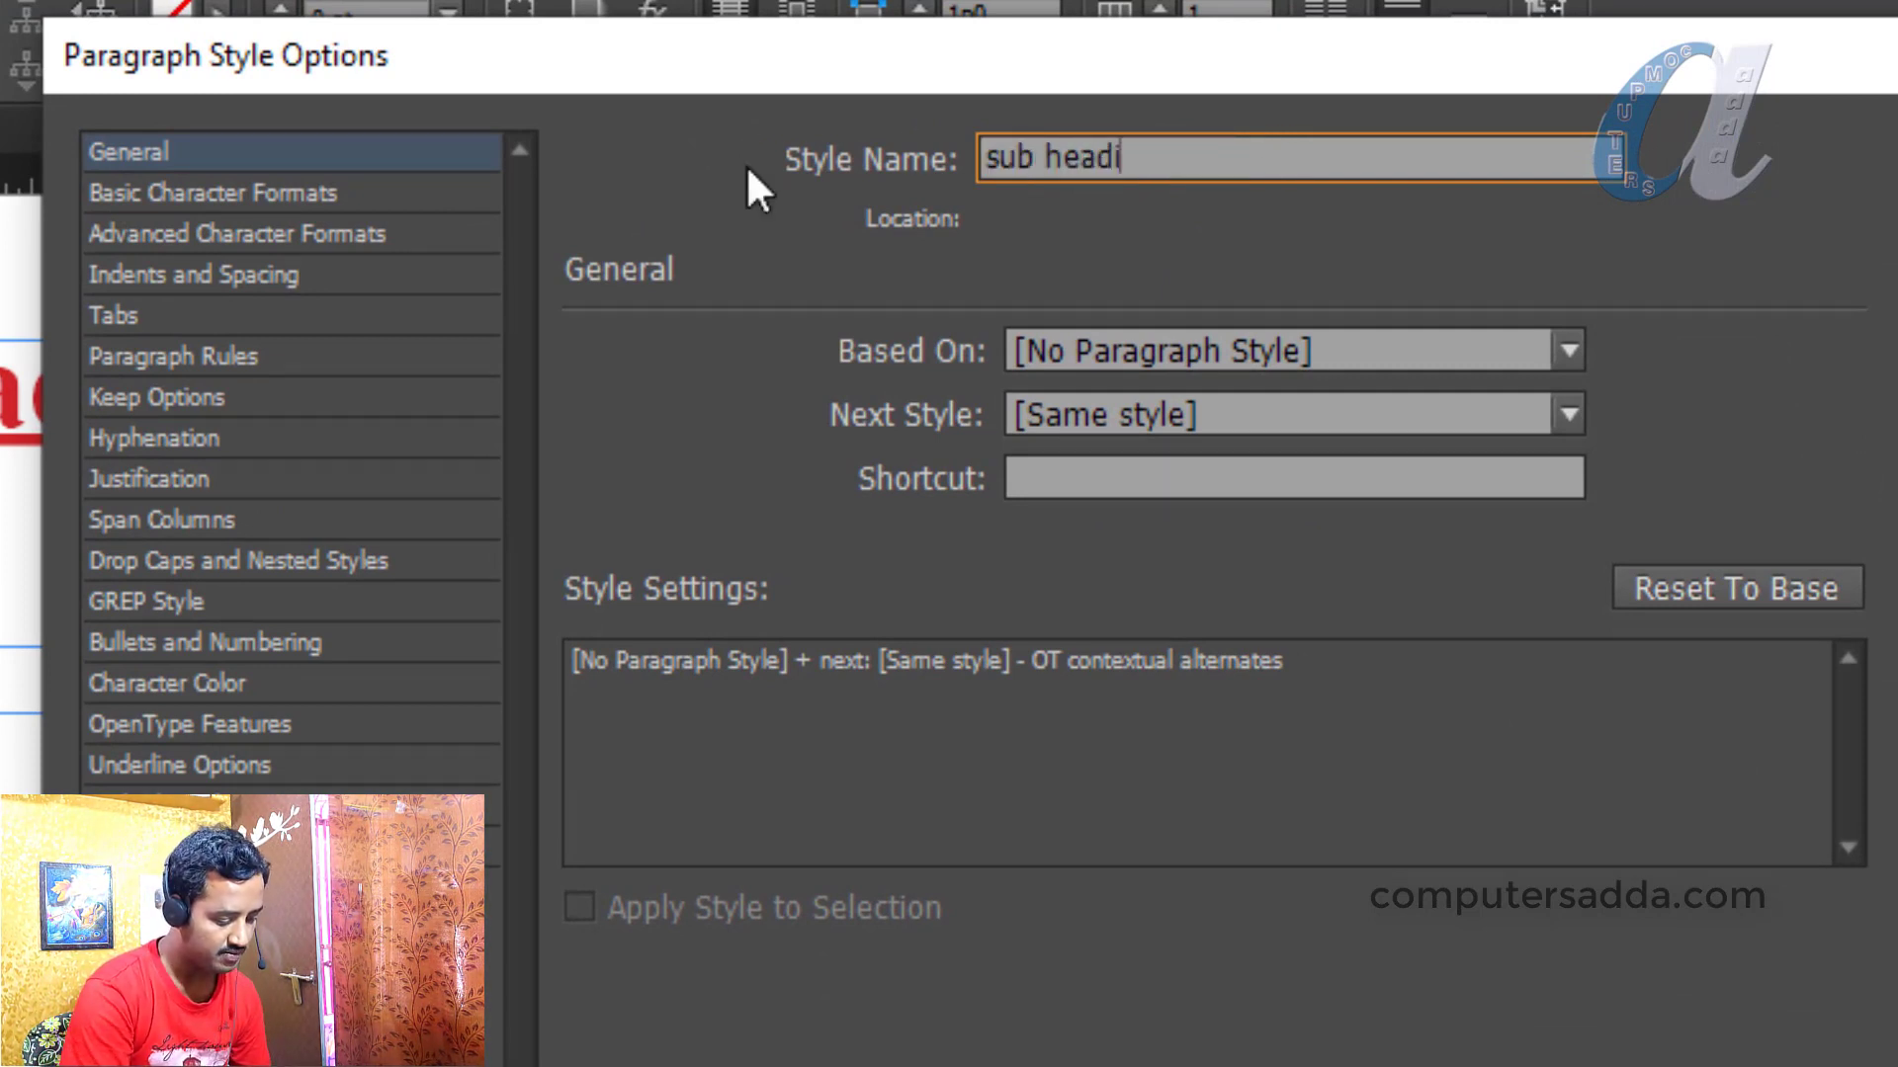
{"action": "type", "text": "ng"}
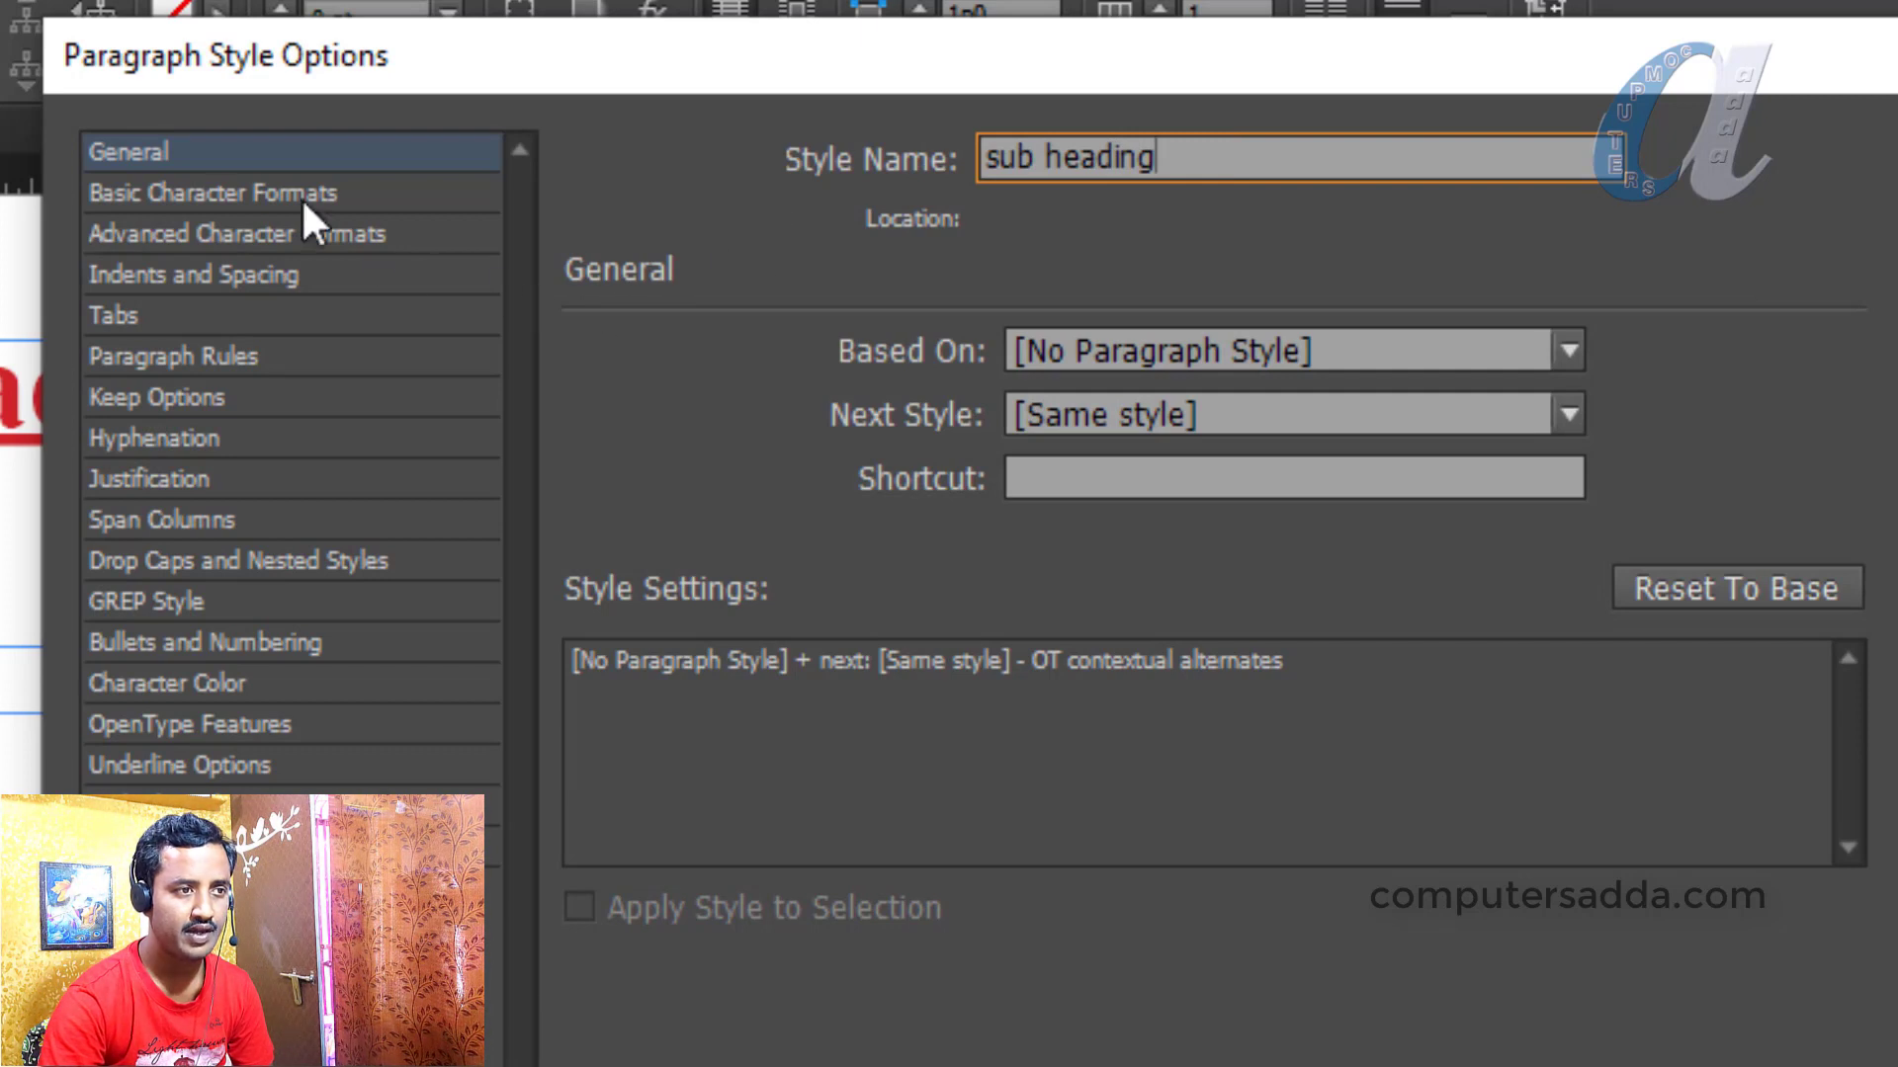
Make the sub heading style 18 pt, underlined, in blue C=100 M=90 Y=10 K=0
{"action": "left_click", "coordinate": [176, 190]}
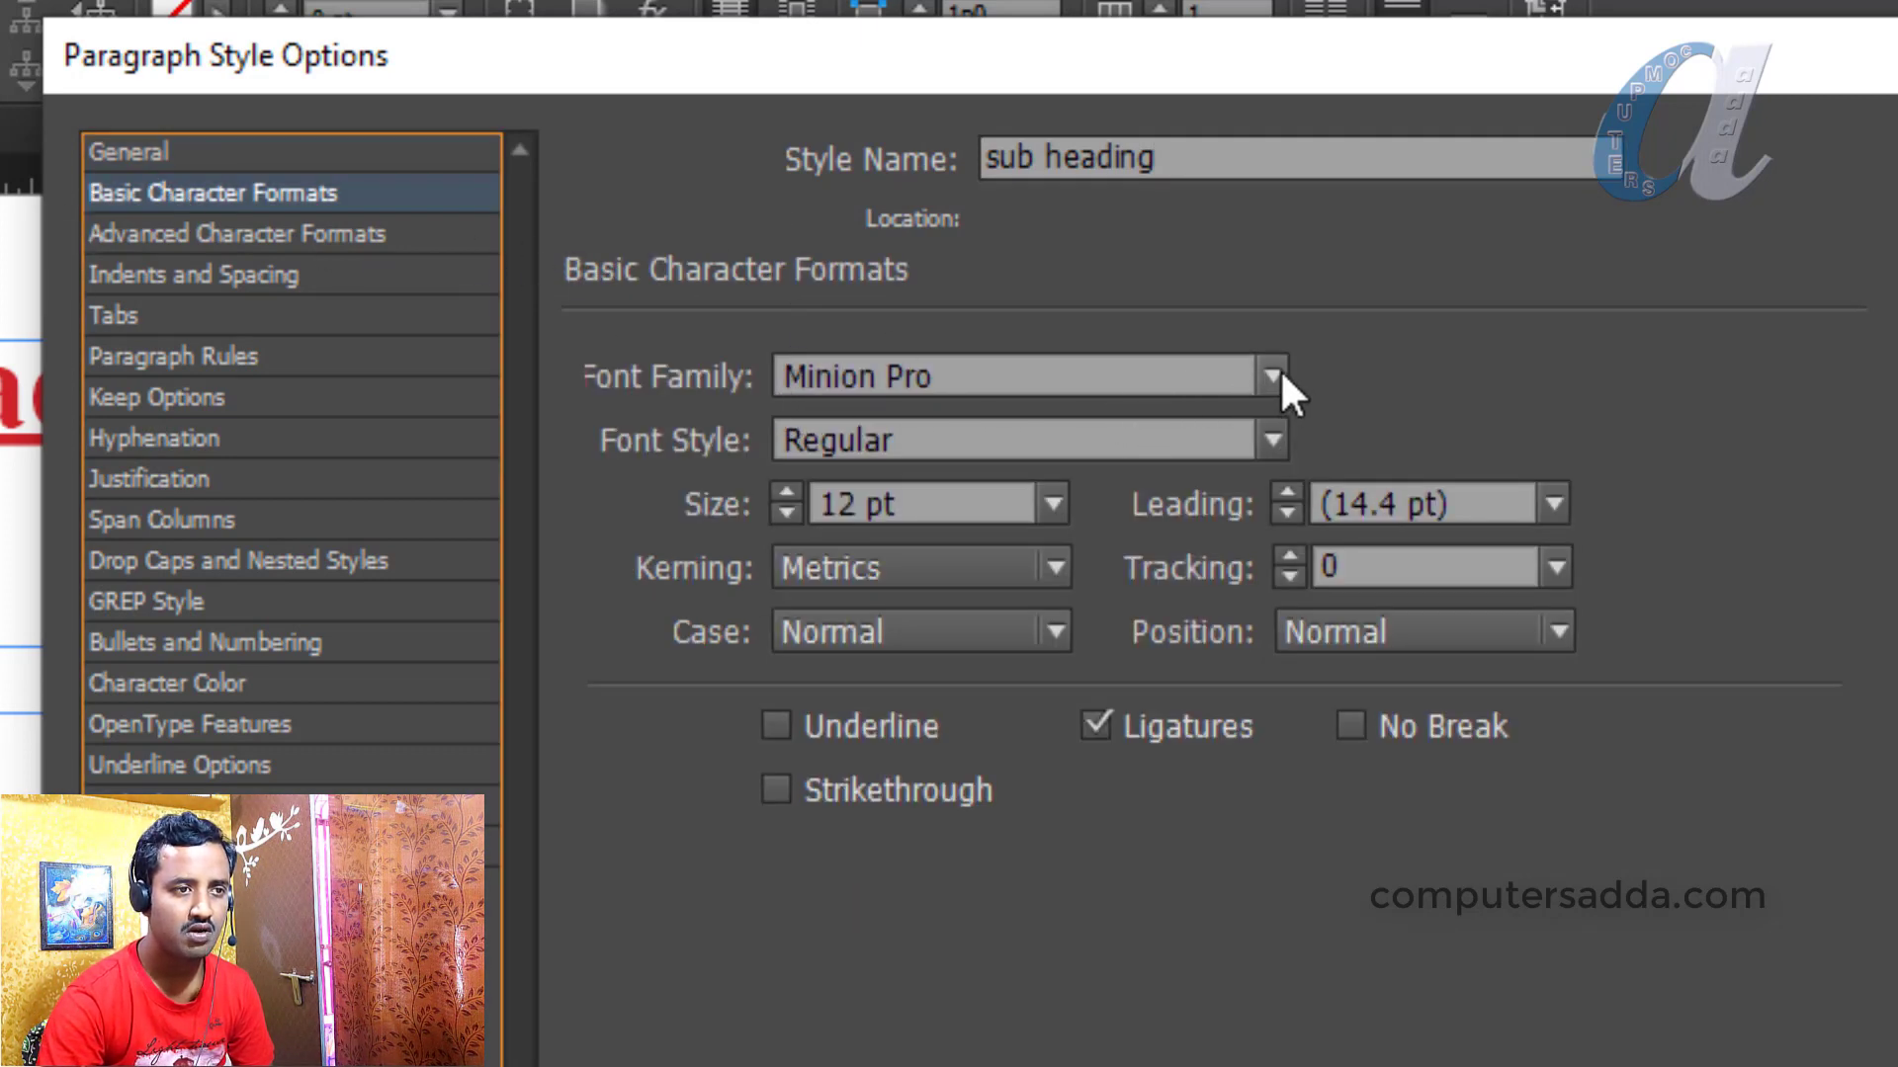
{"action": "left_click", "coordinate": [1052, 504]}
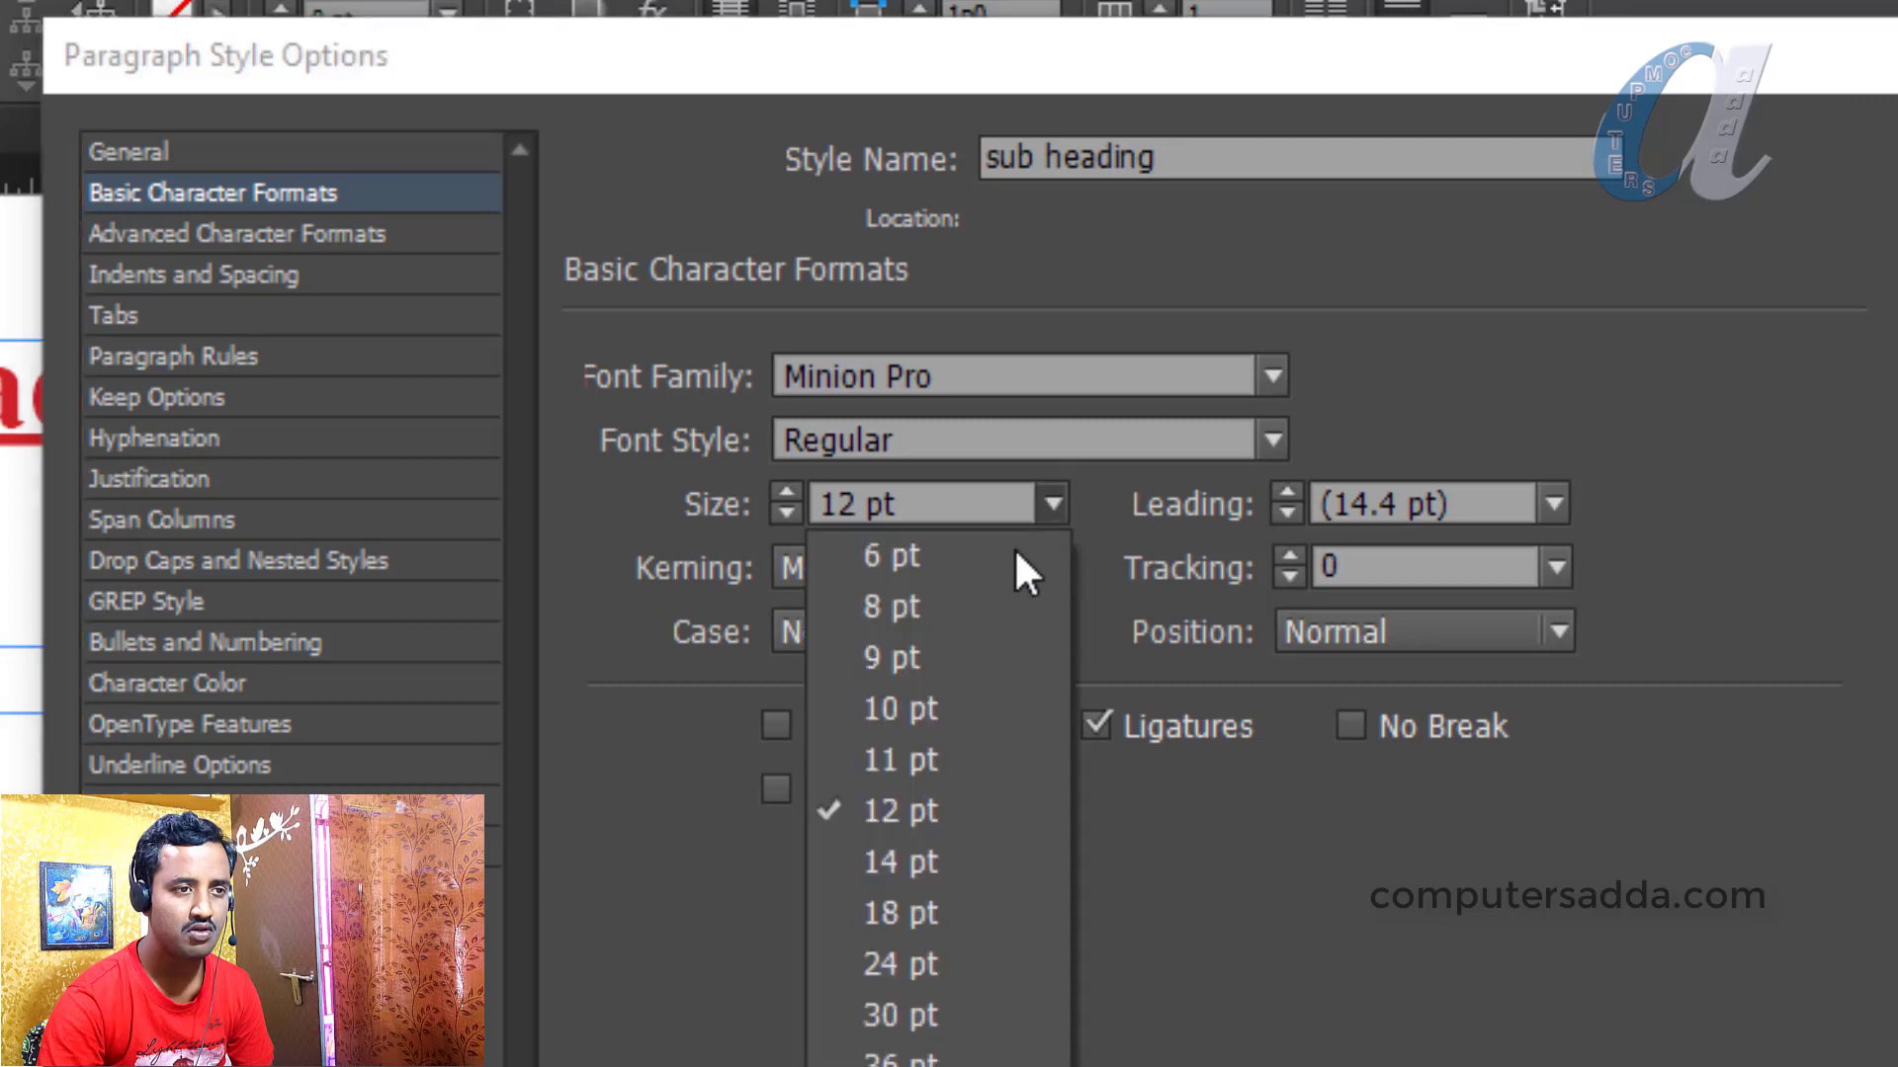
{"action": "left_click", "coordinate": [919, 910]}
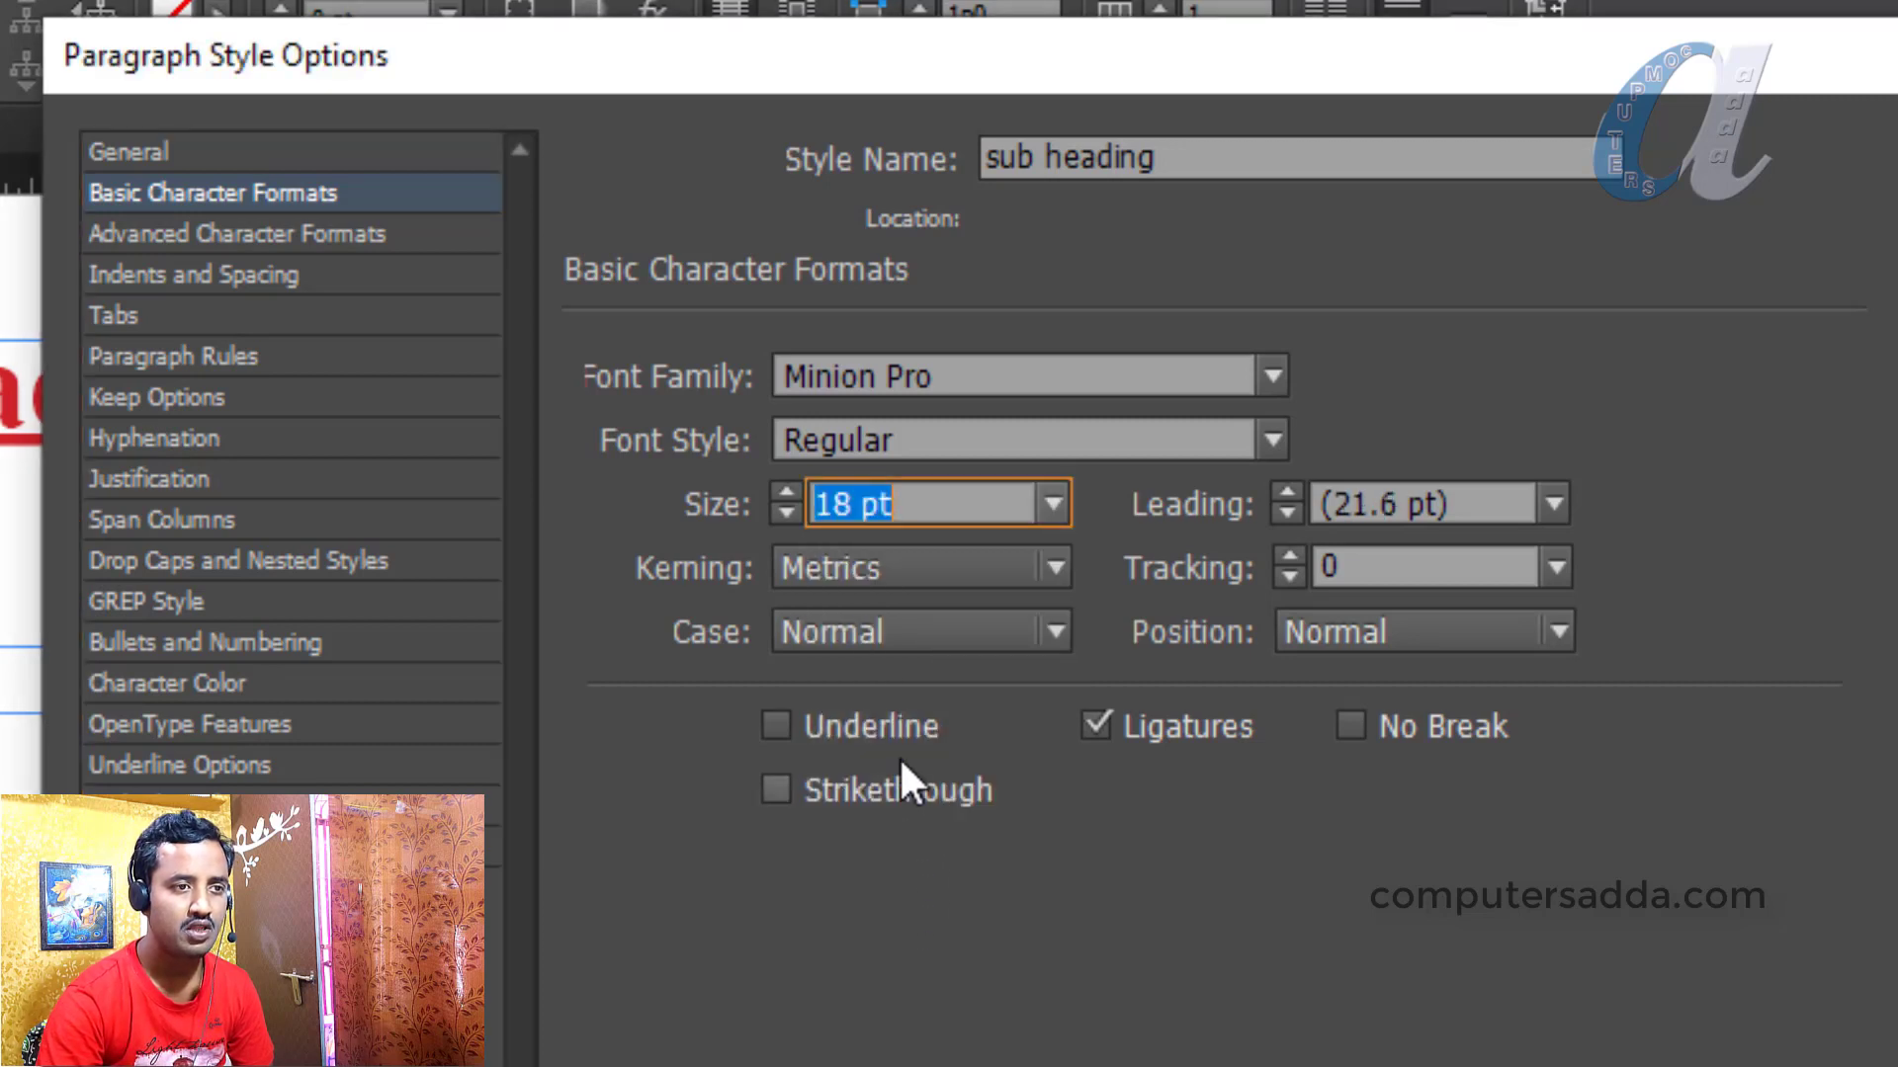
{"action": "left_click", "coordinate": [779, 718]}
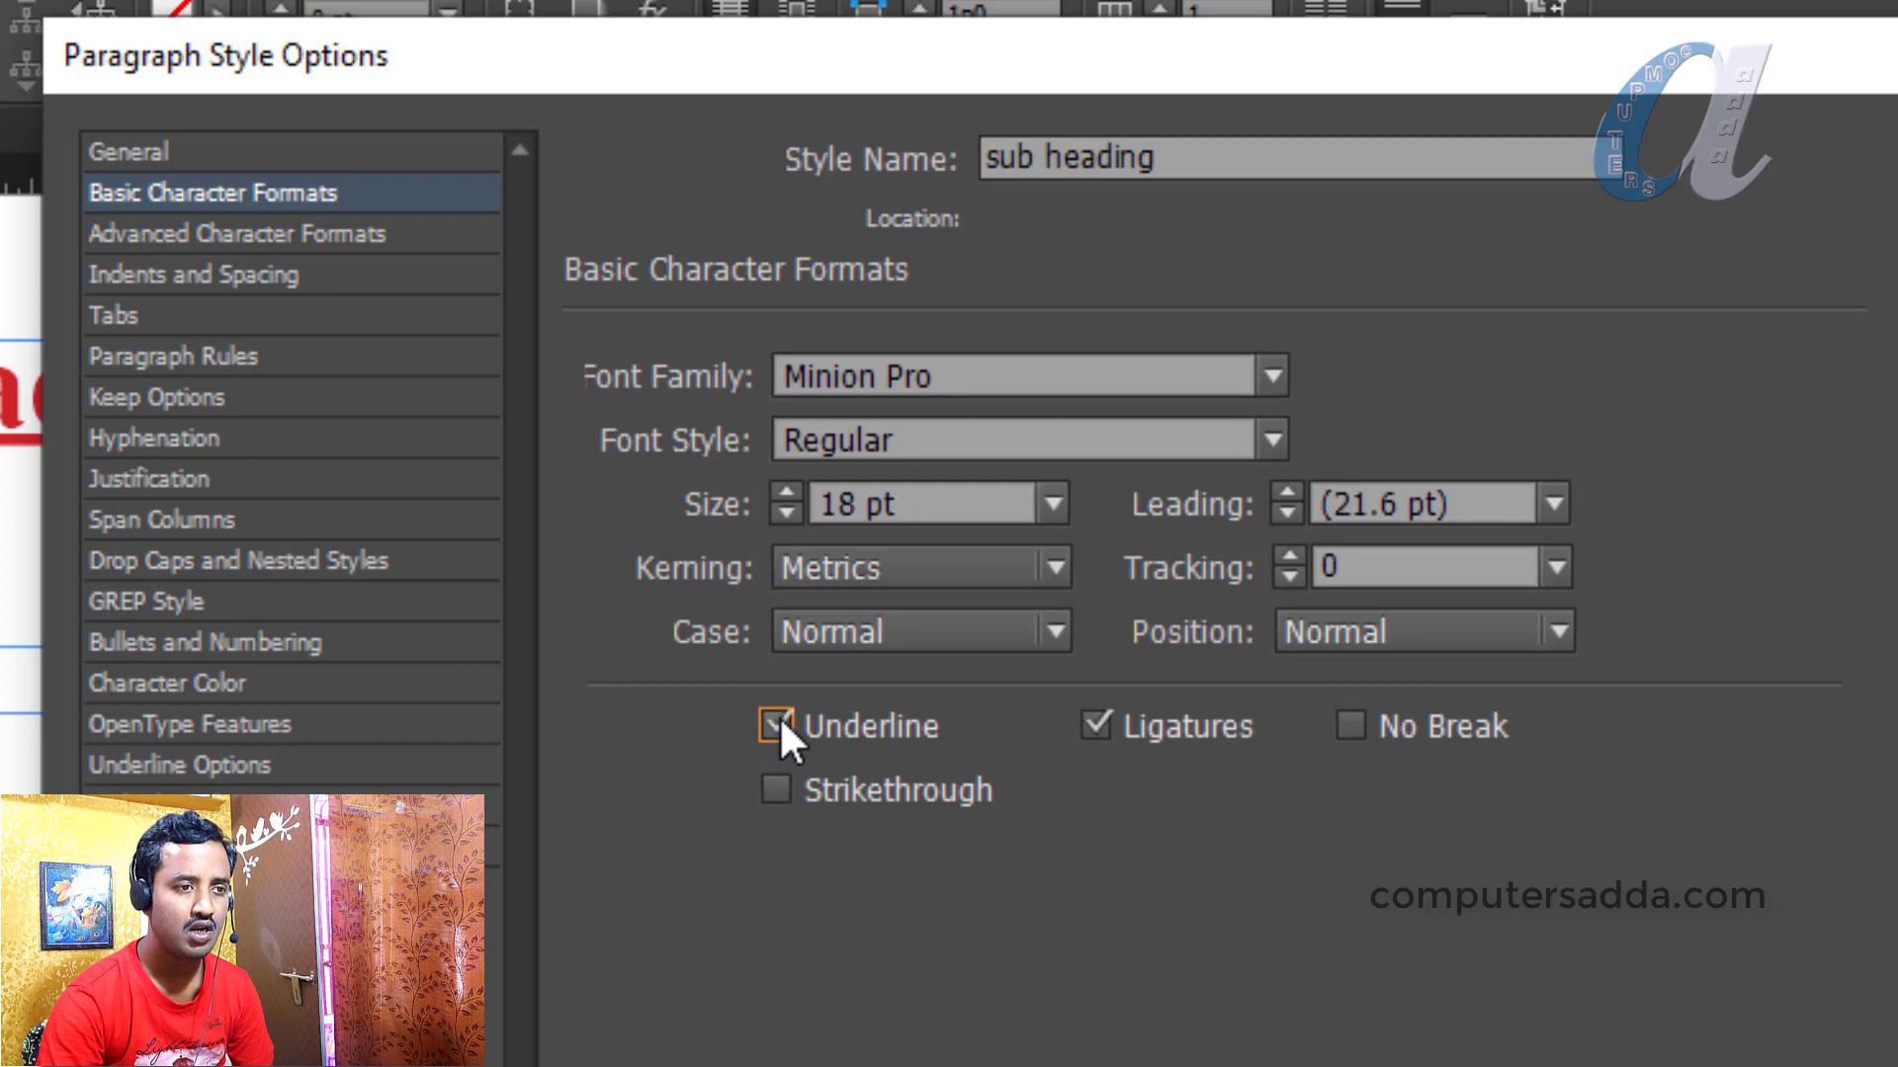
{"action": "left_click", "coordinate": [156, 682]}
{"action": "left_click", "coordinate": [988, 682]}
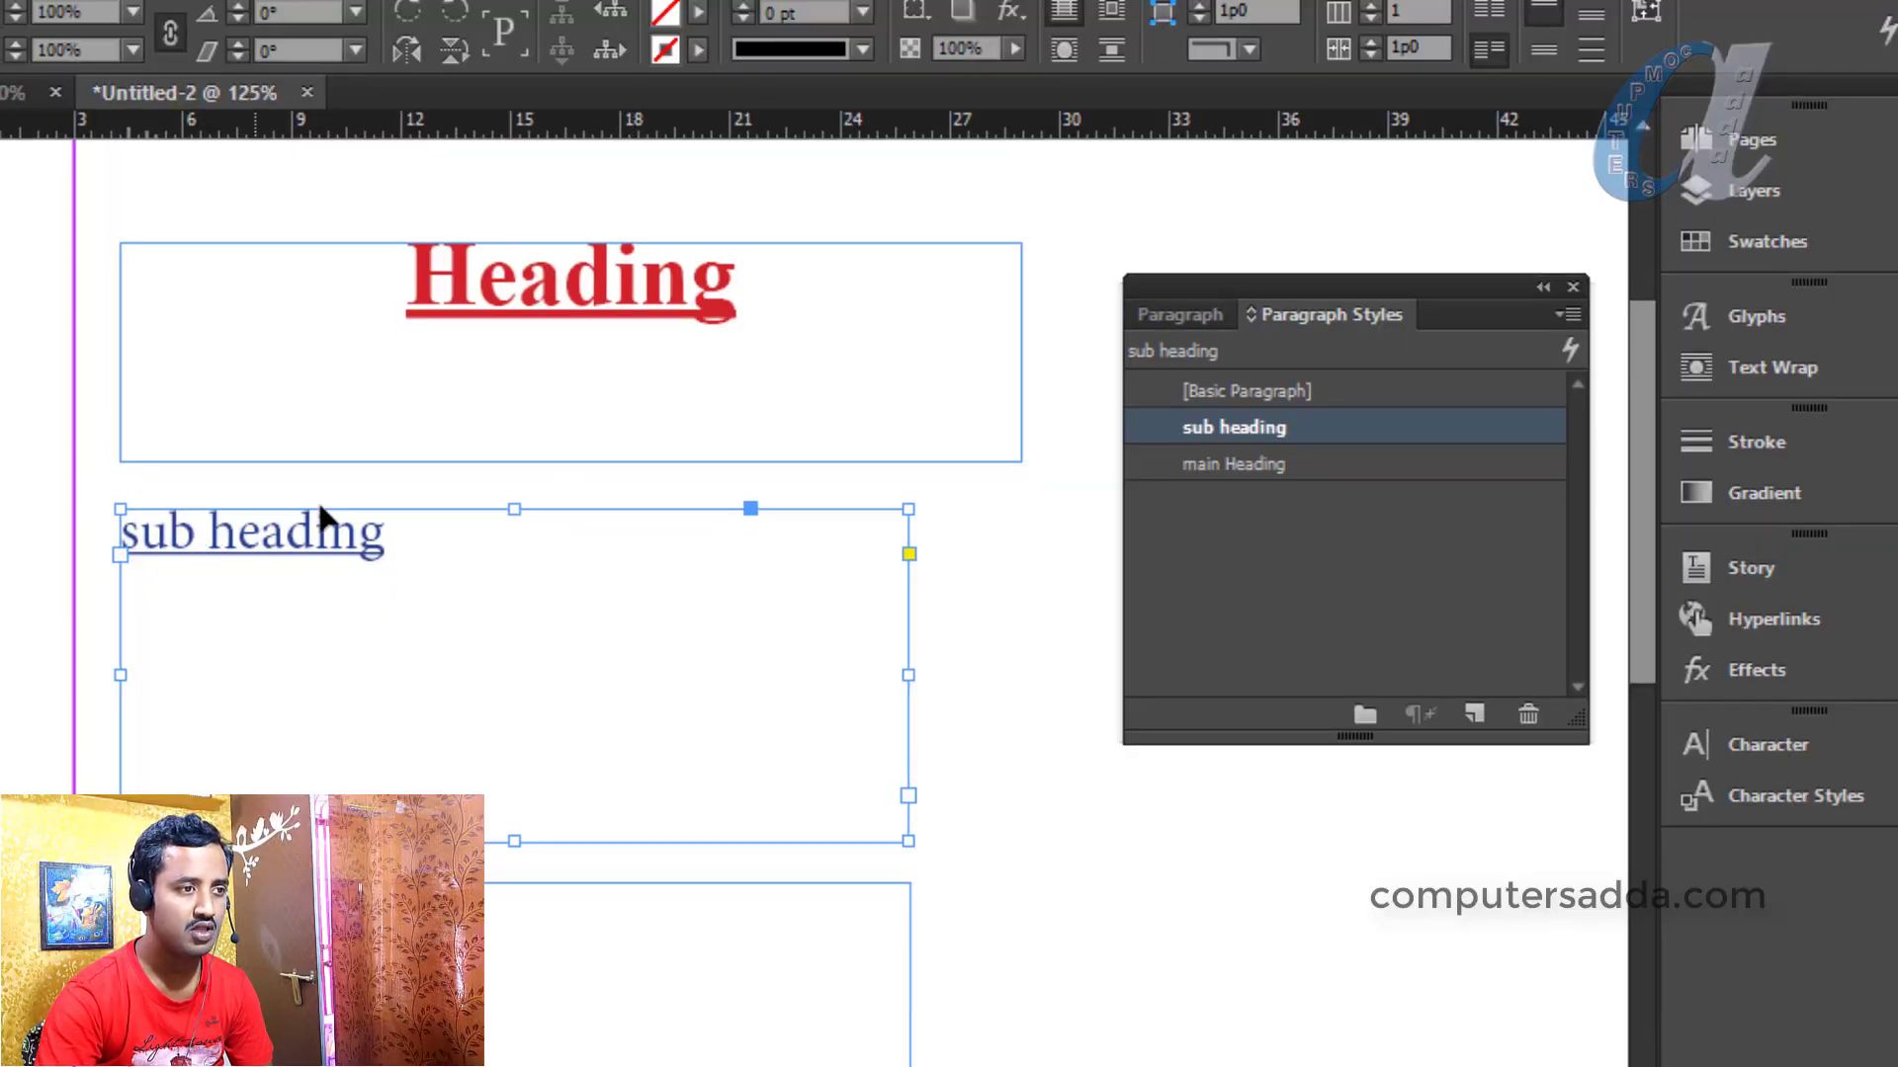
Create Paragraph Style 1 from the third text frame and open its options
{"action": "left_click", "coordinate": [395, 949]}
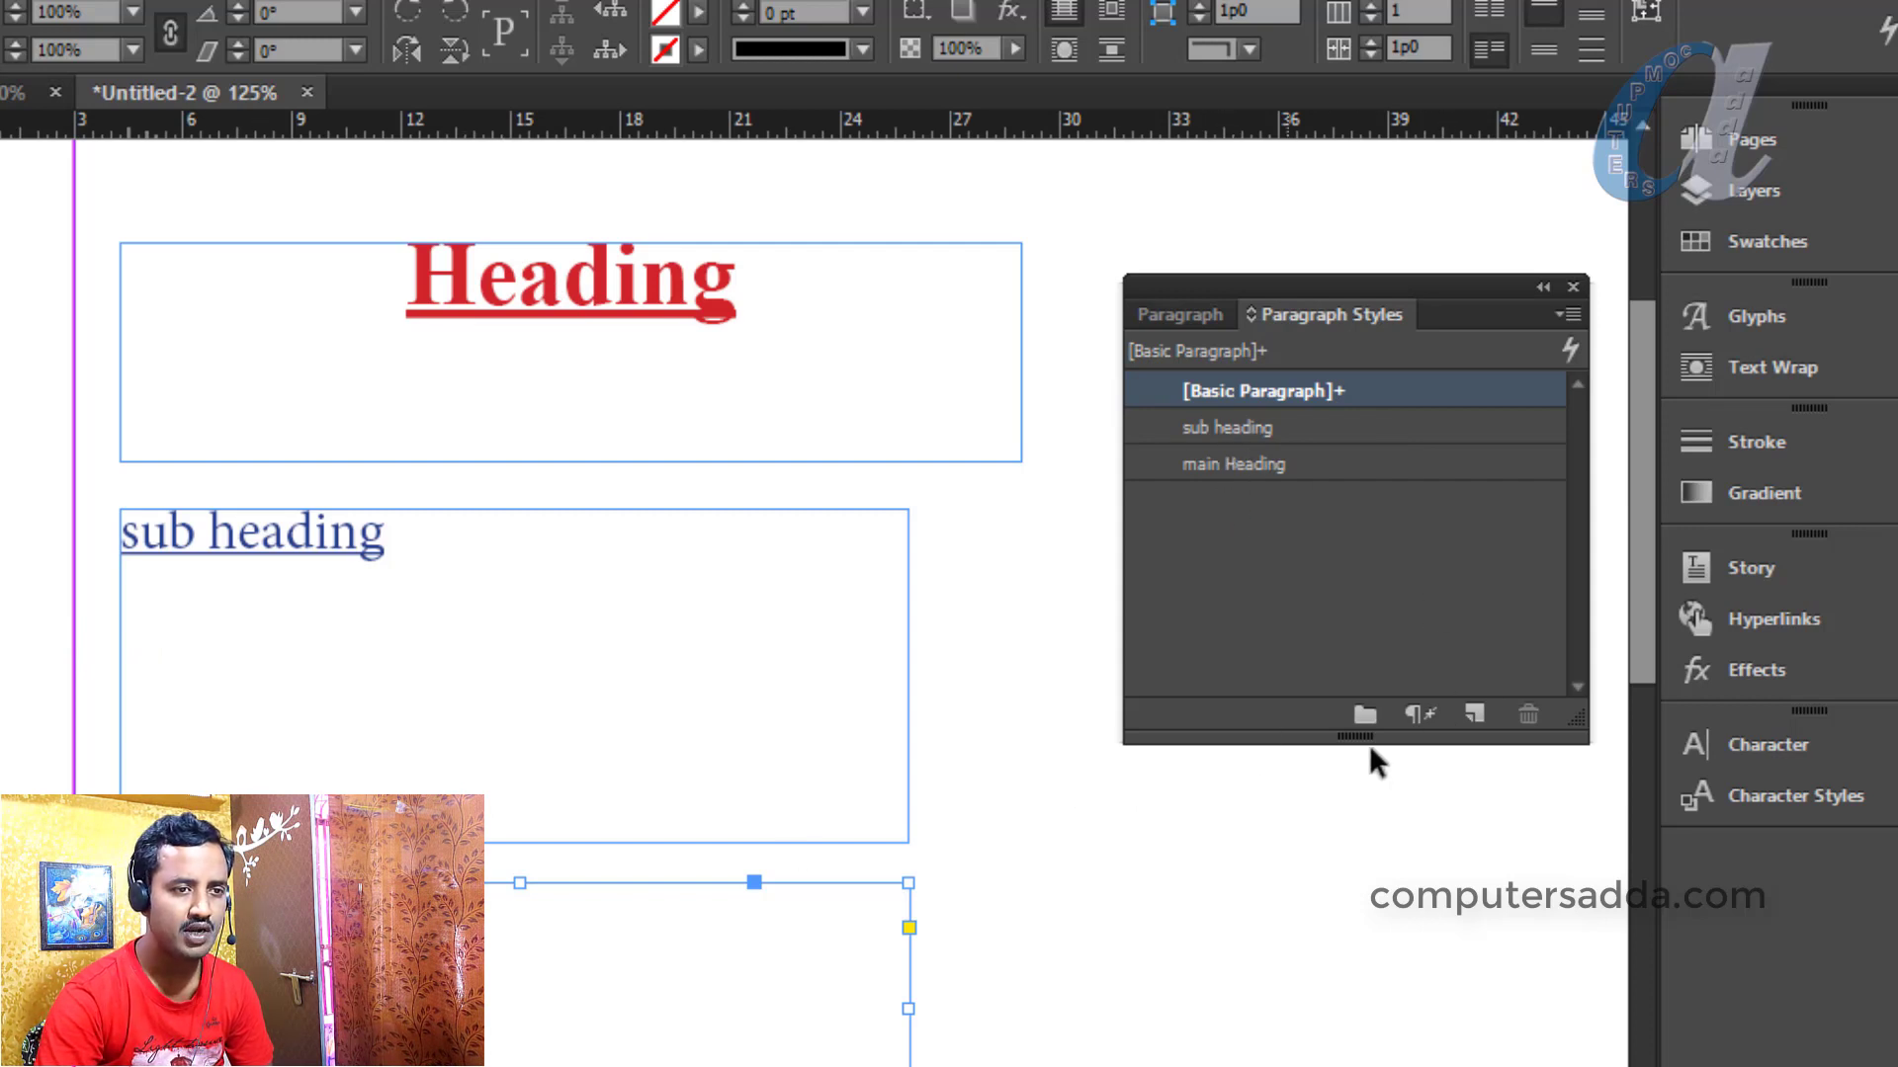
{"action": "left_click", "coordinate": [1474, 713]}
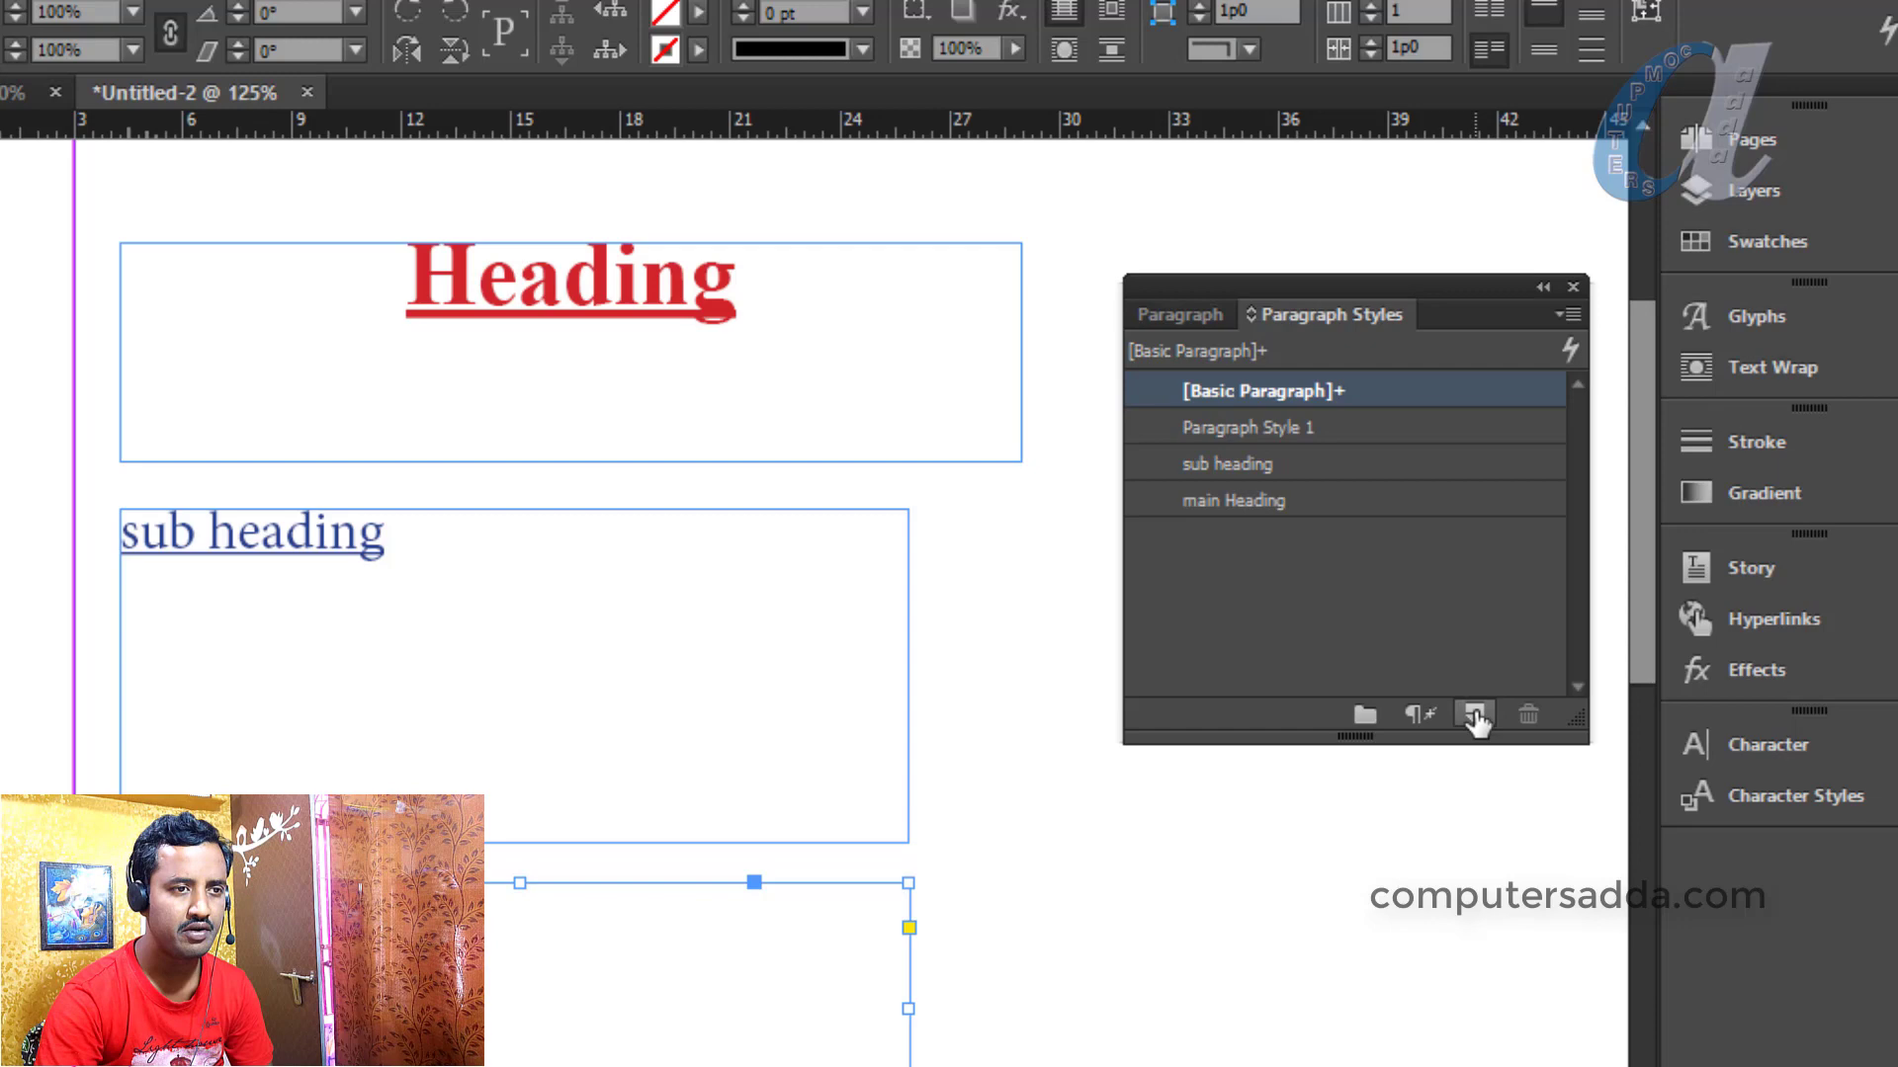
{"action": "left_click", "coordinate": [1225, 425]}
{"action": "double_click", "coordinate": [1231, 431]}
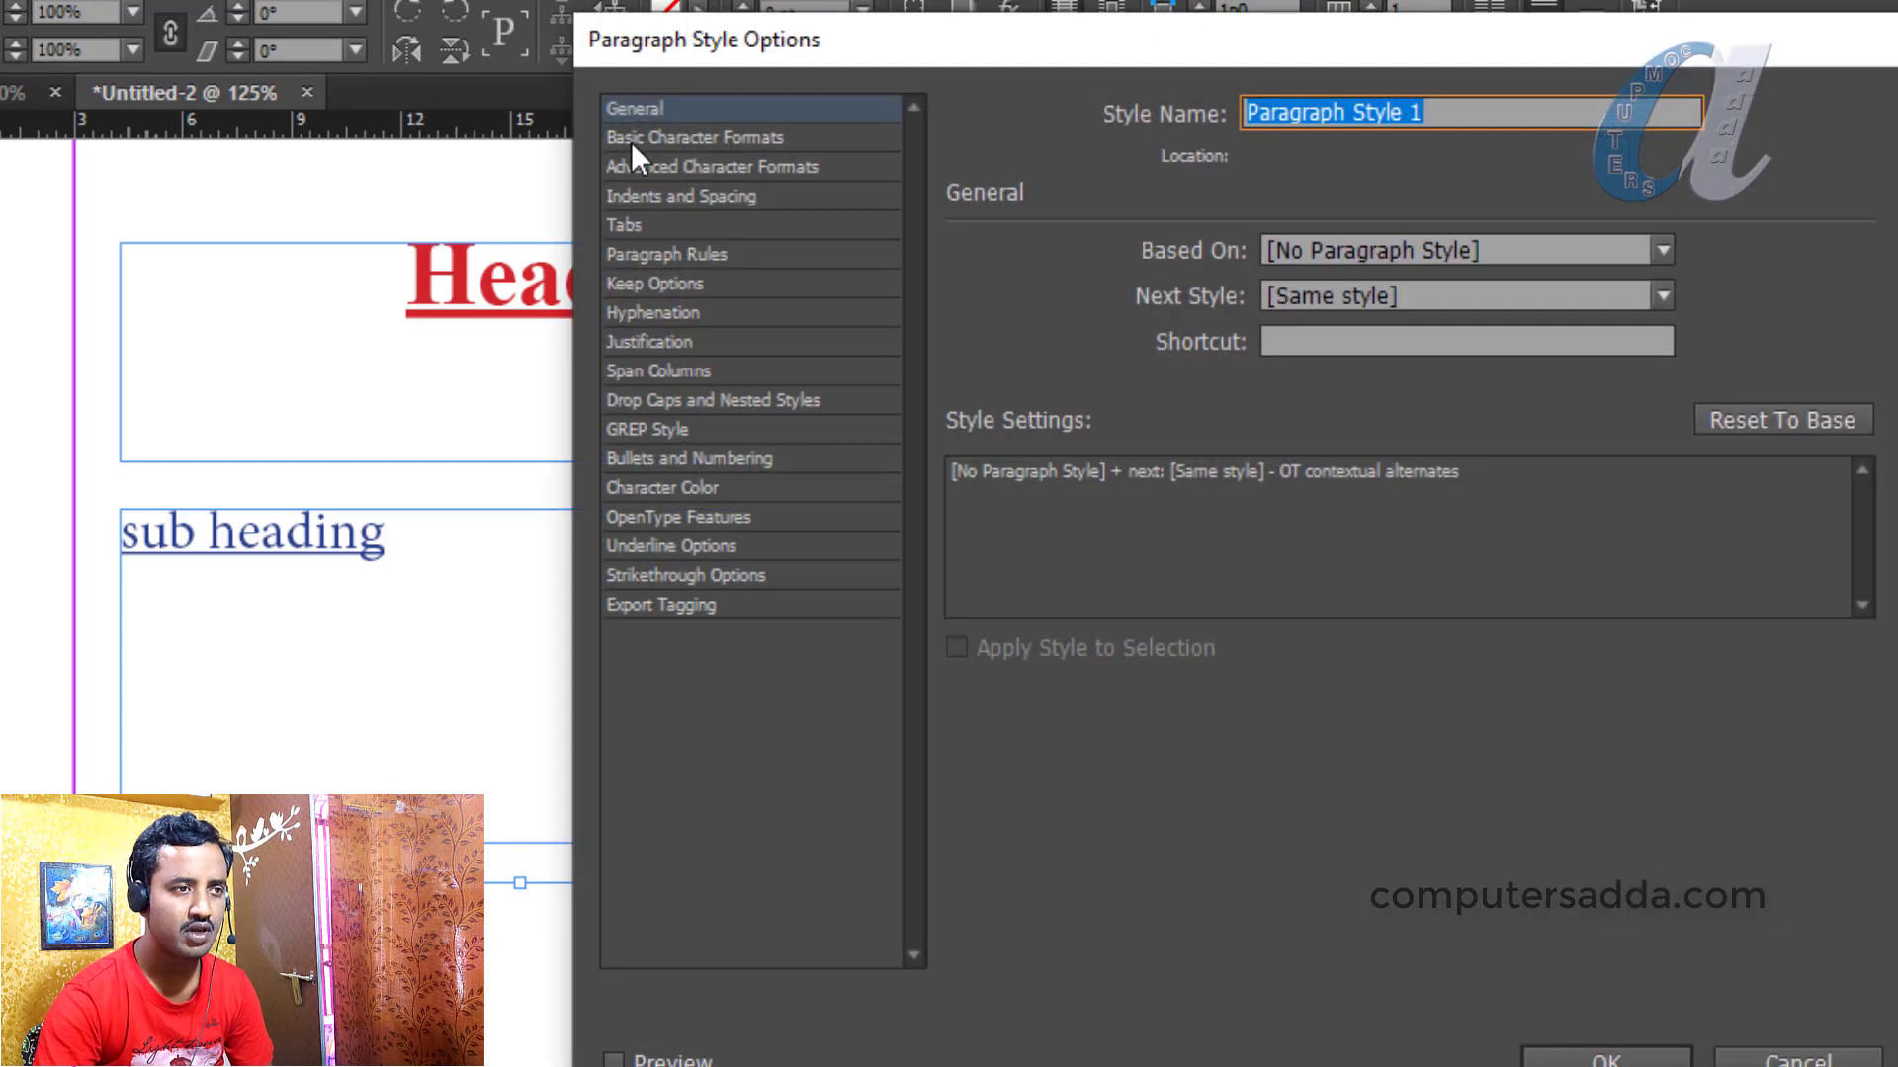
Set Paragraph Style 1 to Calibri, 10 pt, Normal case, and save it
{"action": "left_click", "coordinate": [674, 139]}
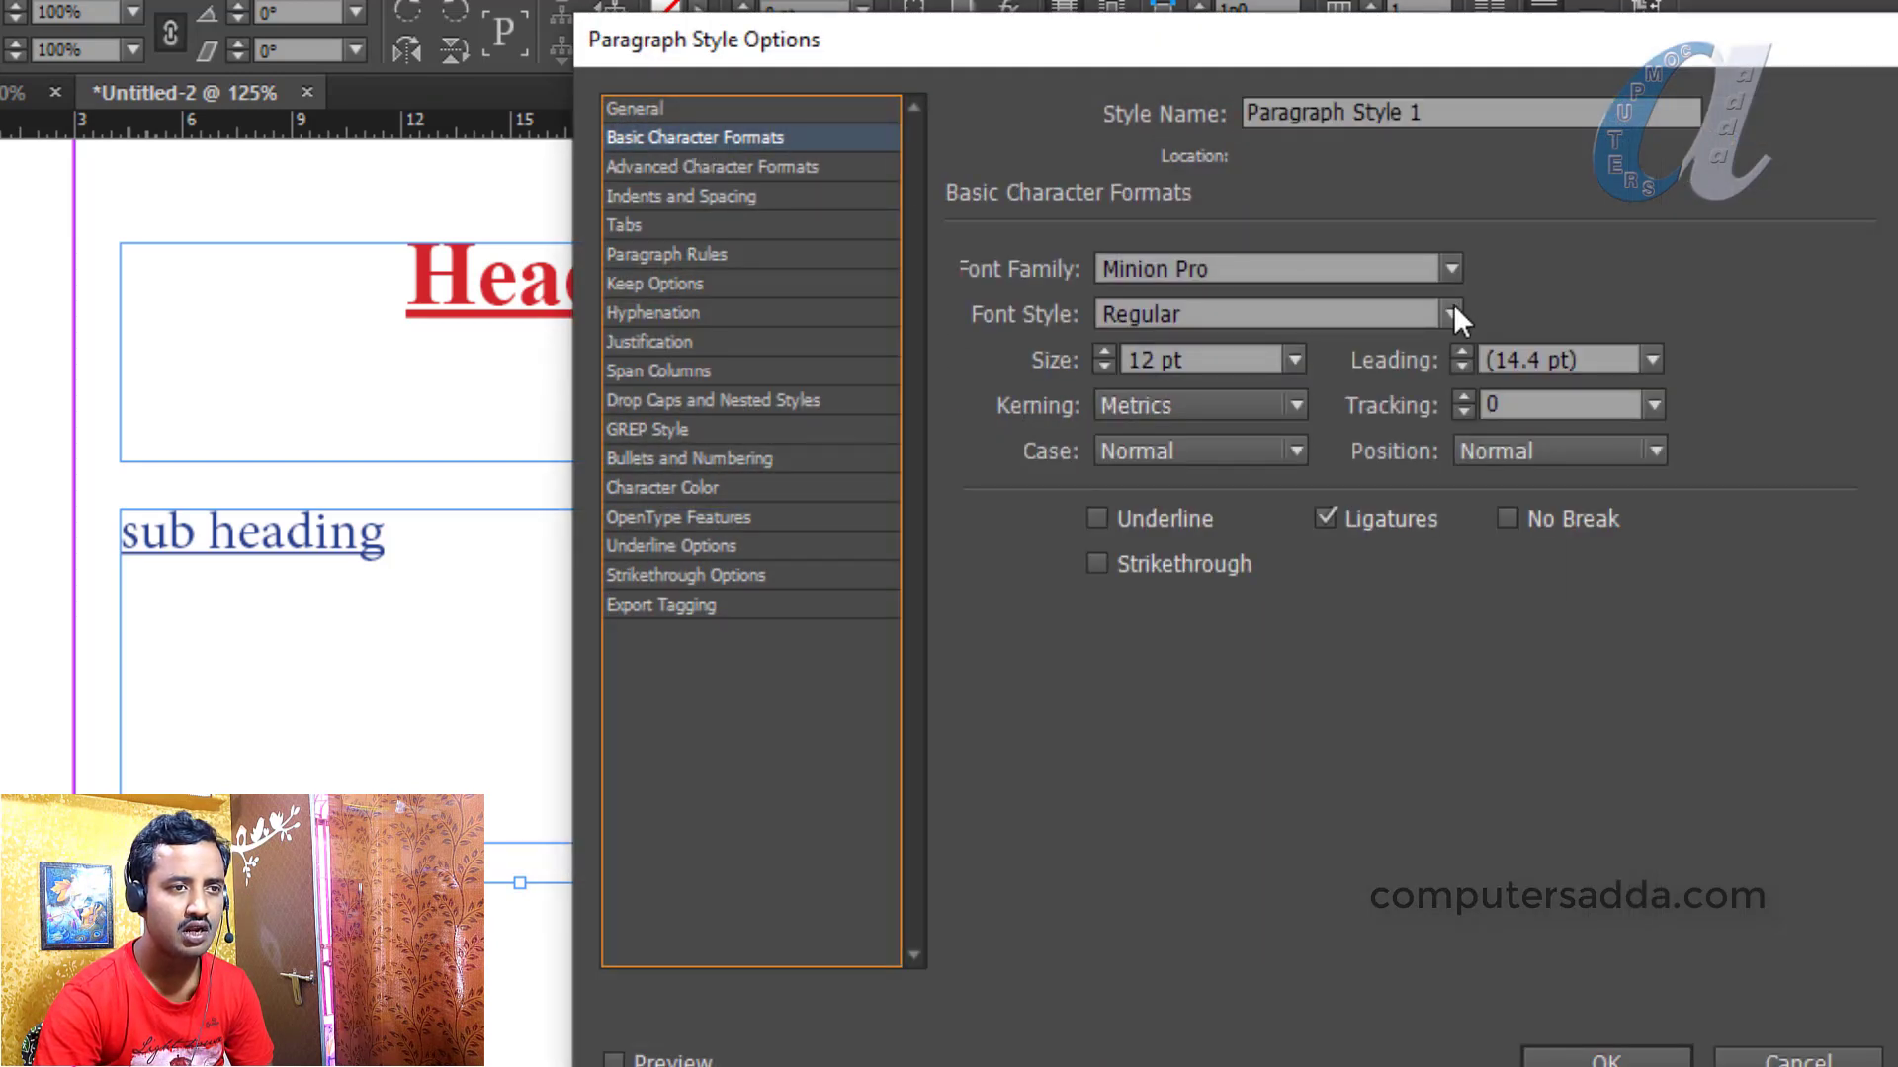
{"action": "left_click_drag", "start_coordinate": [1255, 267], "coordinate": [1010, 259]}
{"action": "type", "text": "Calibri"}
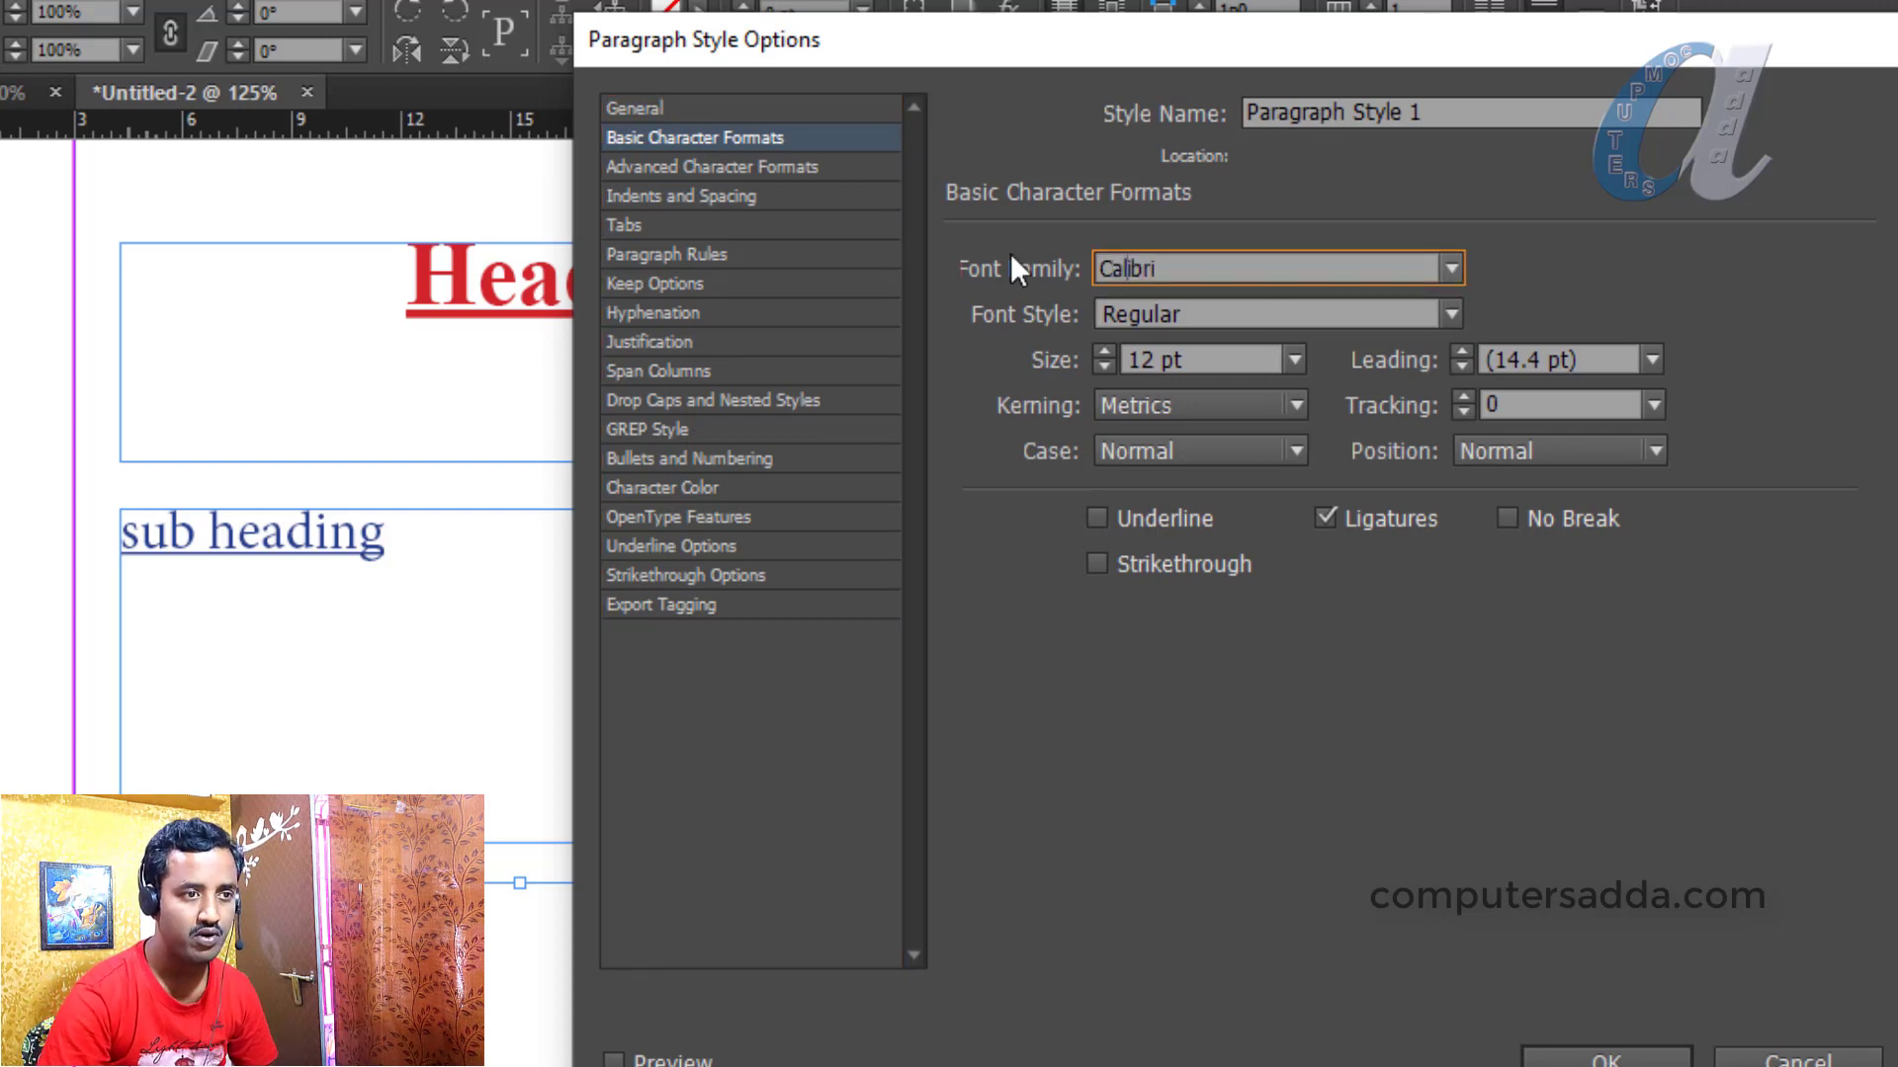
{"action": "left_click", "coordinate": [1293, 359]}
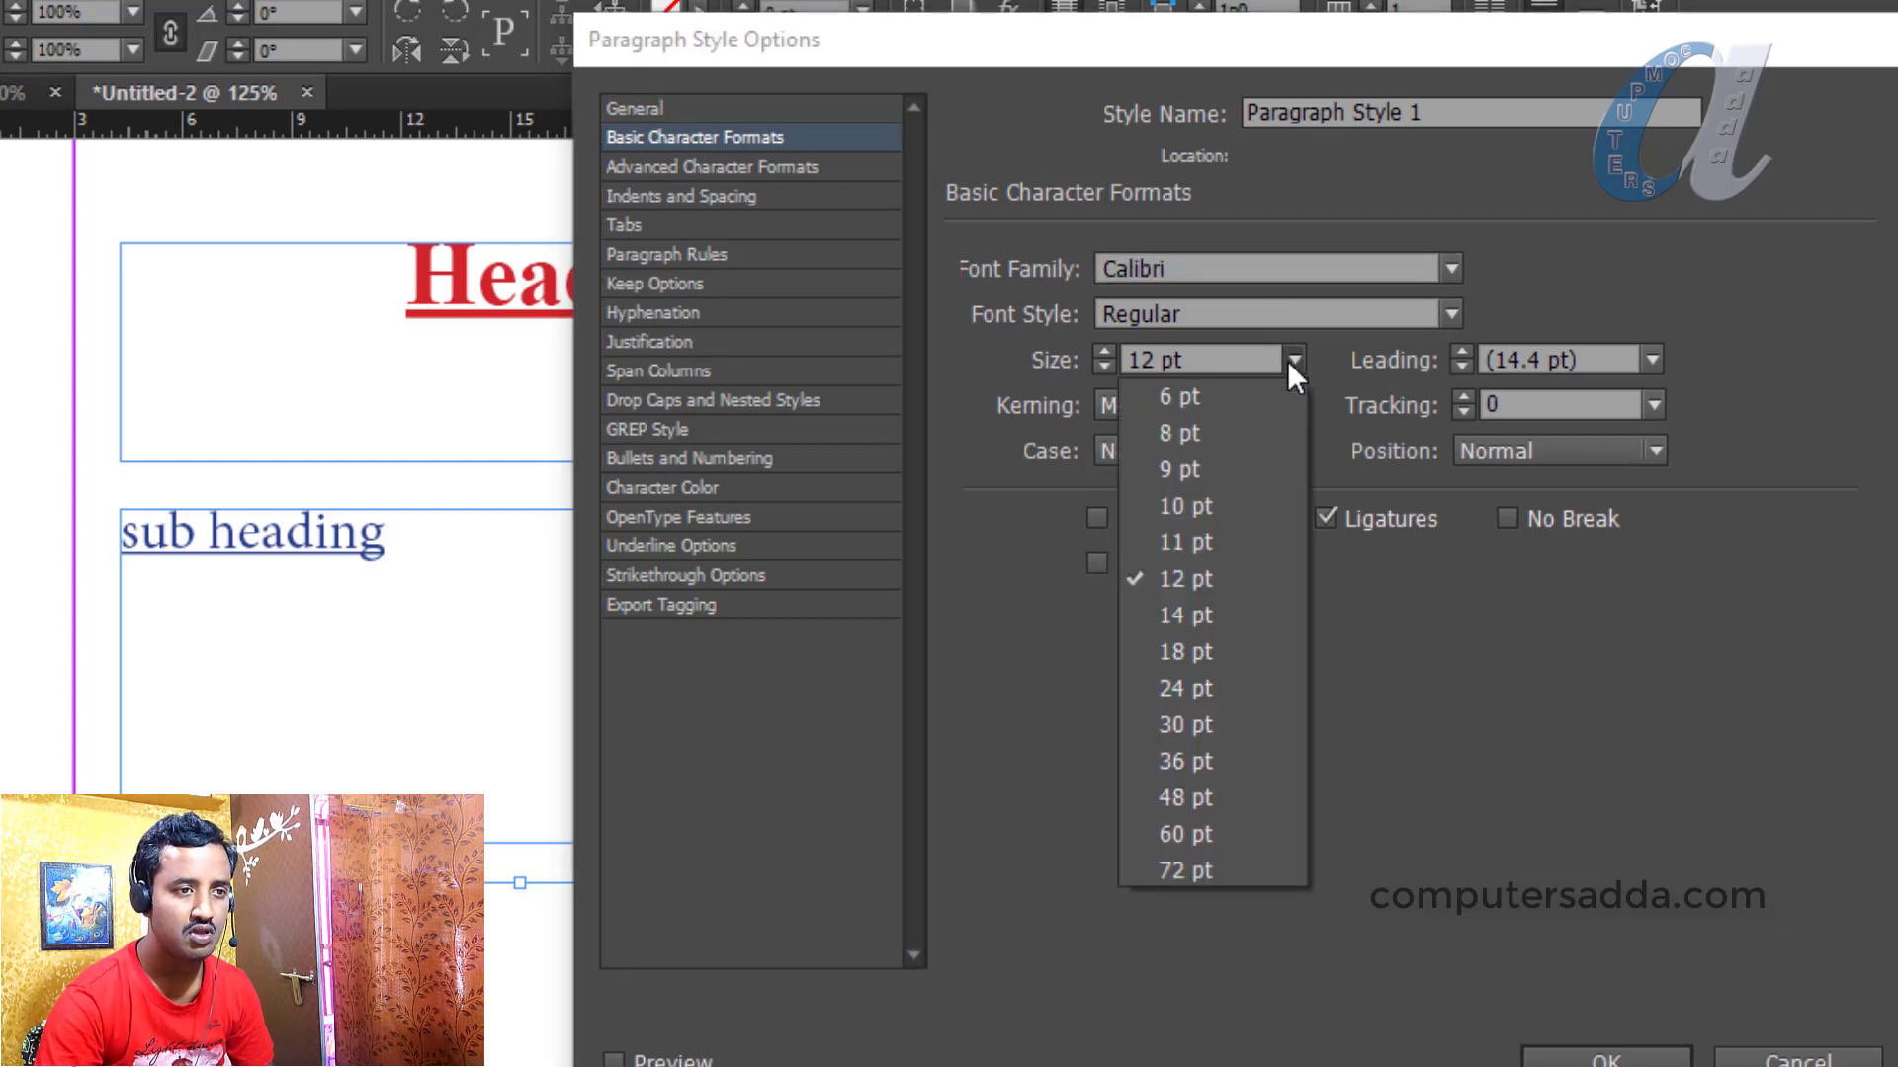
{"action": "left_click", "coordinate": [1174, 504]}
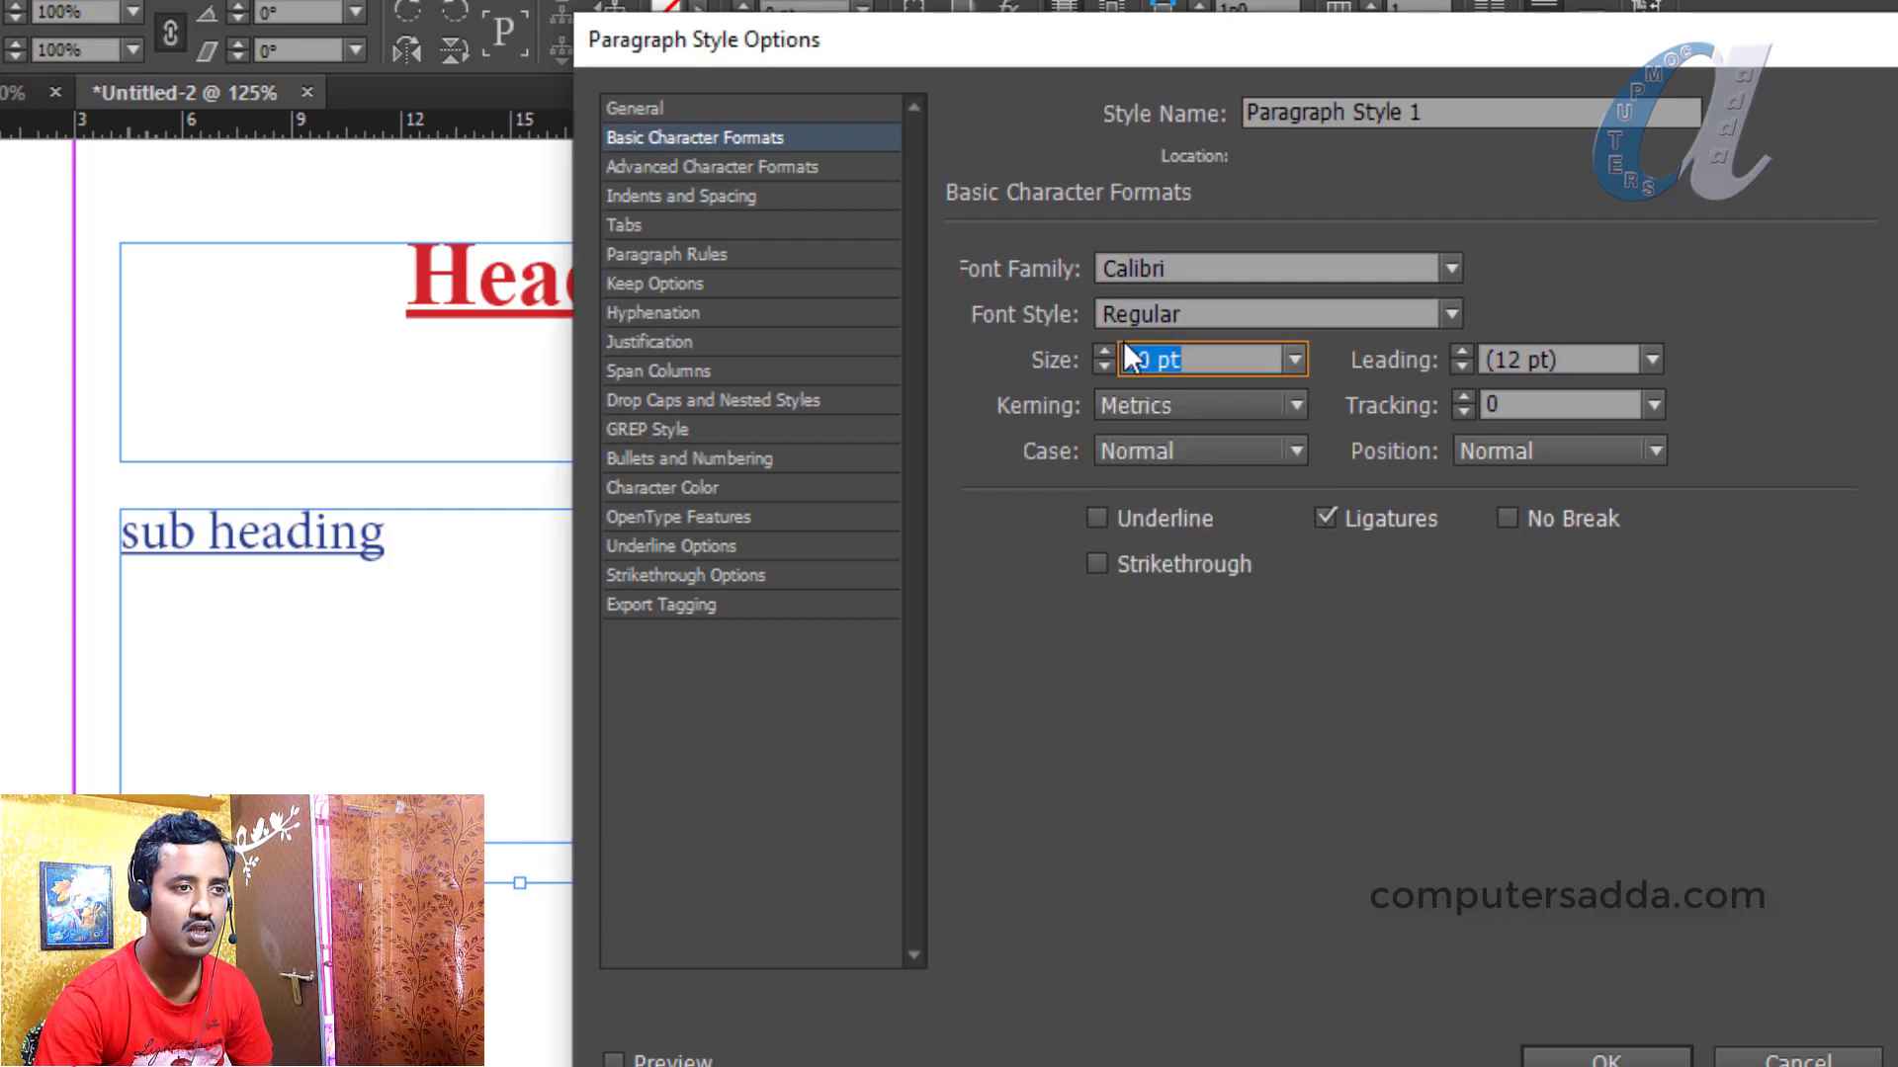
{"action": "left_click", "coordinate": [1243, 453]}
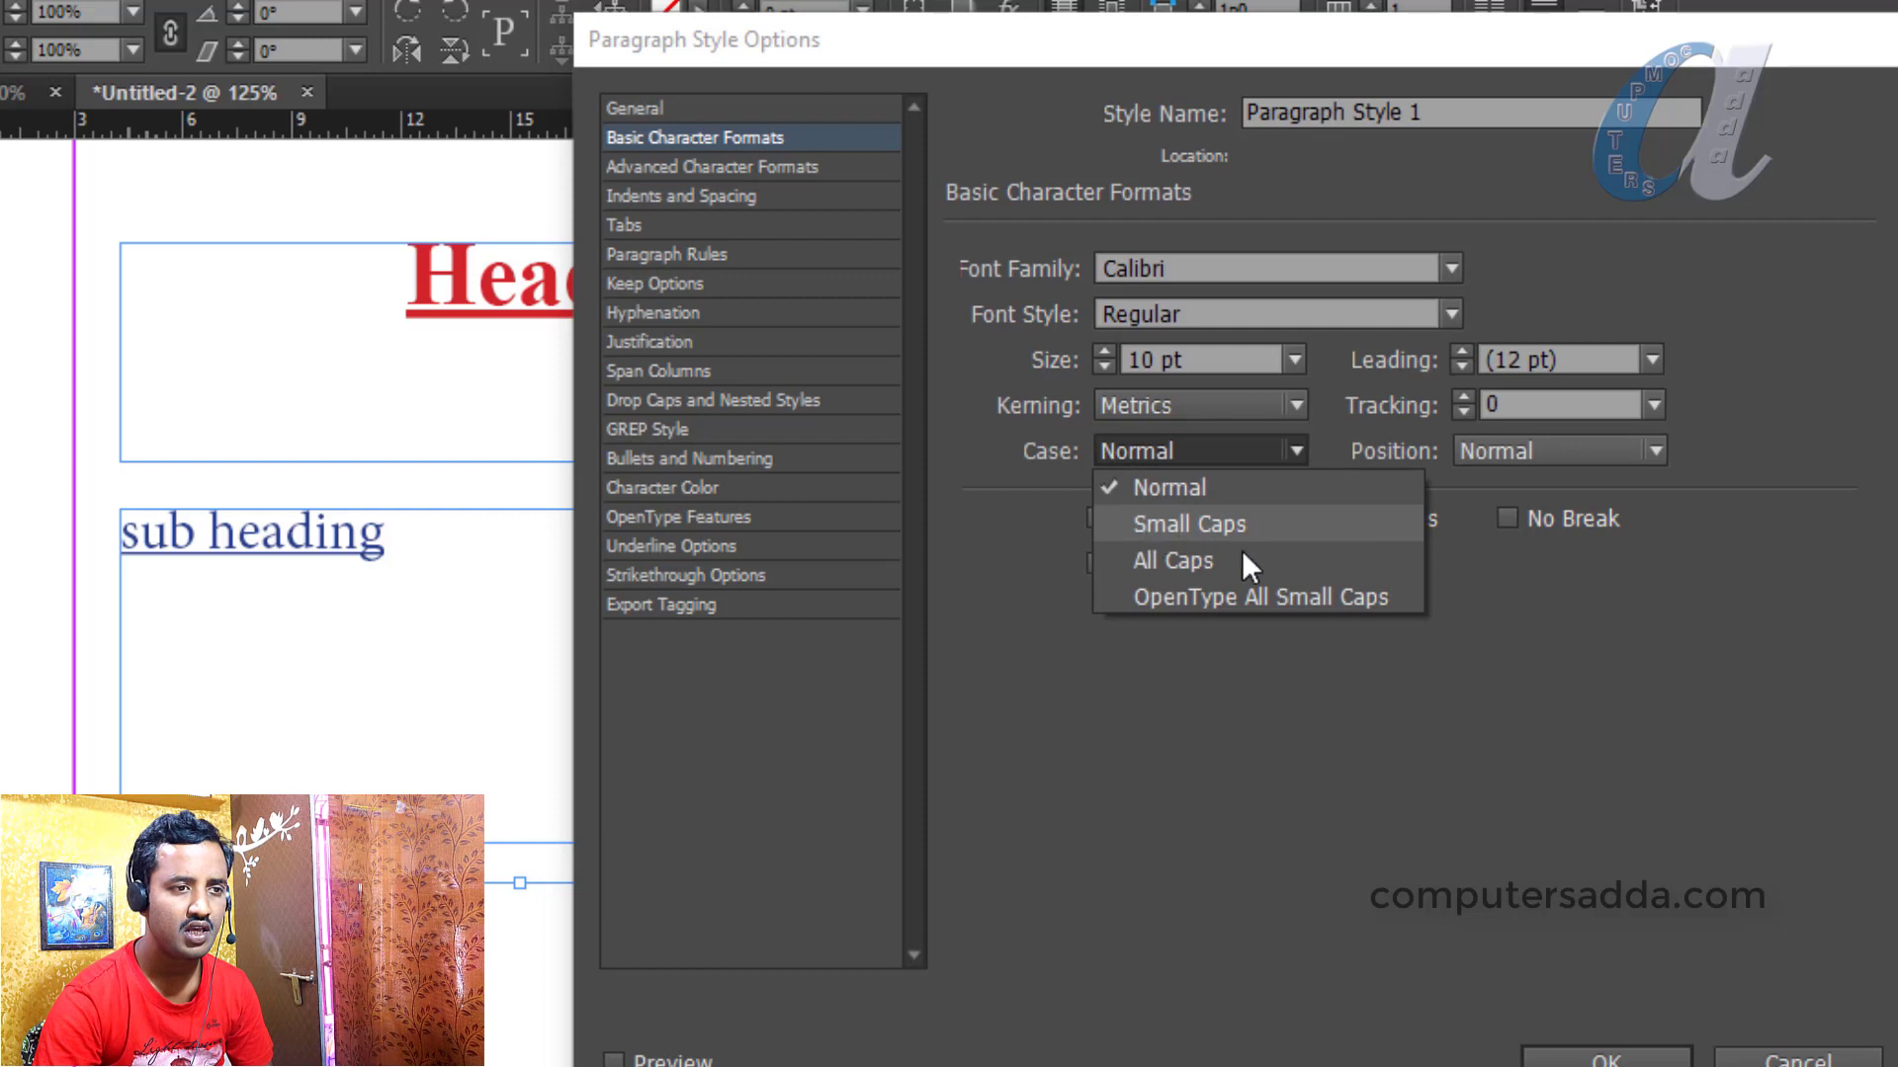
{"action": "left_click", "coordinate": [1176, 486]}
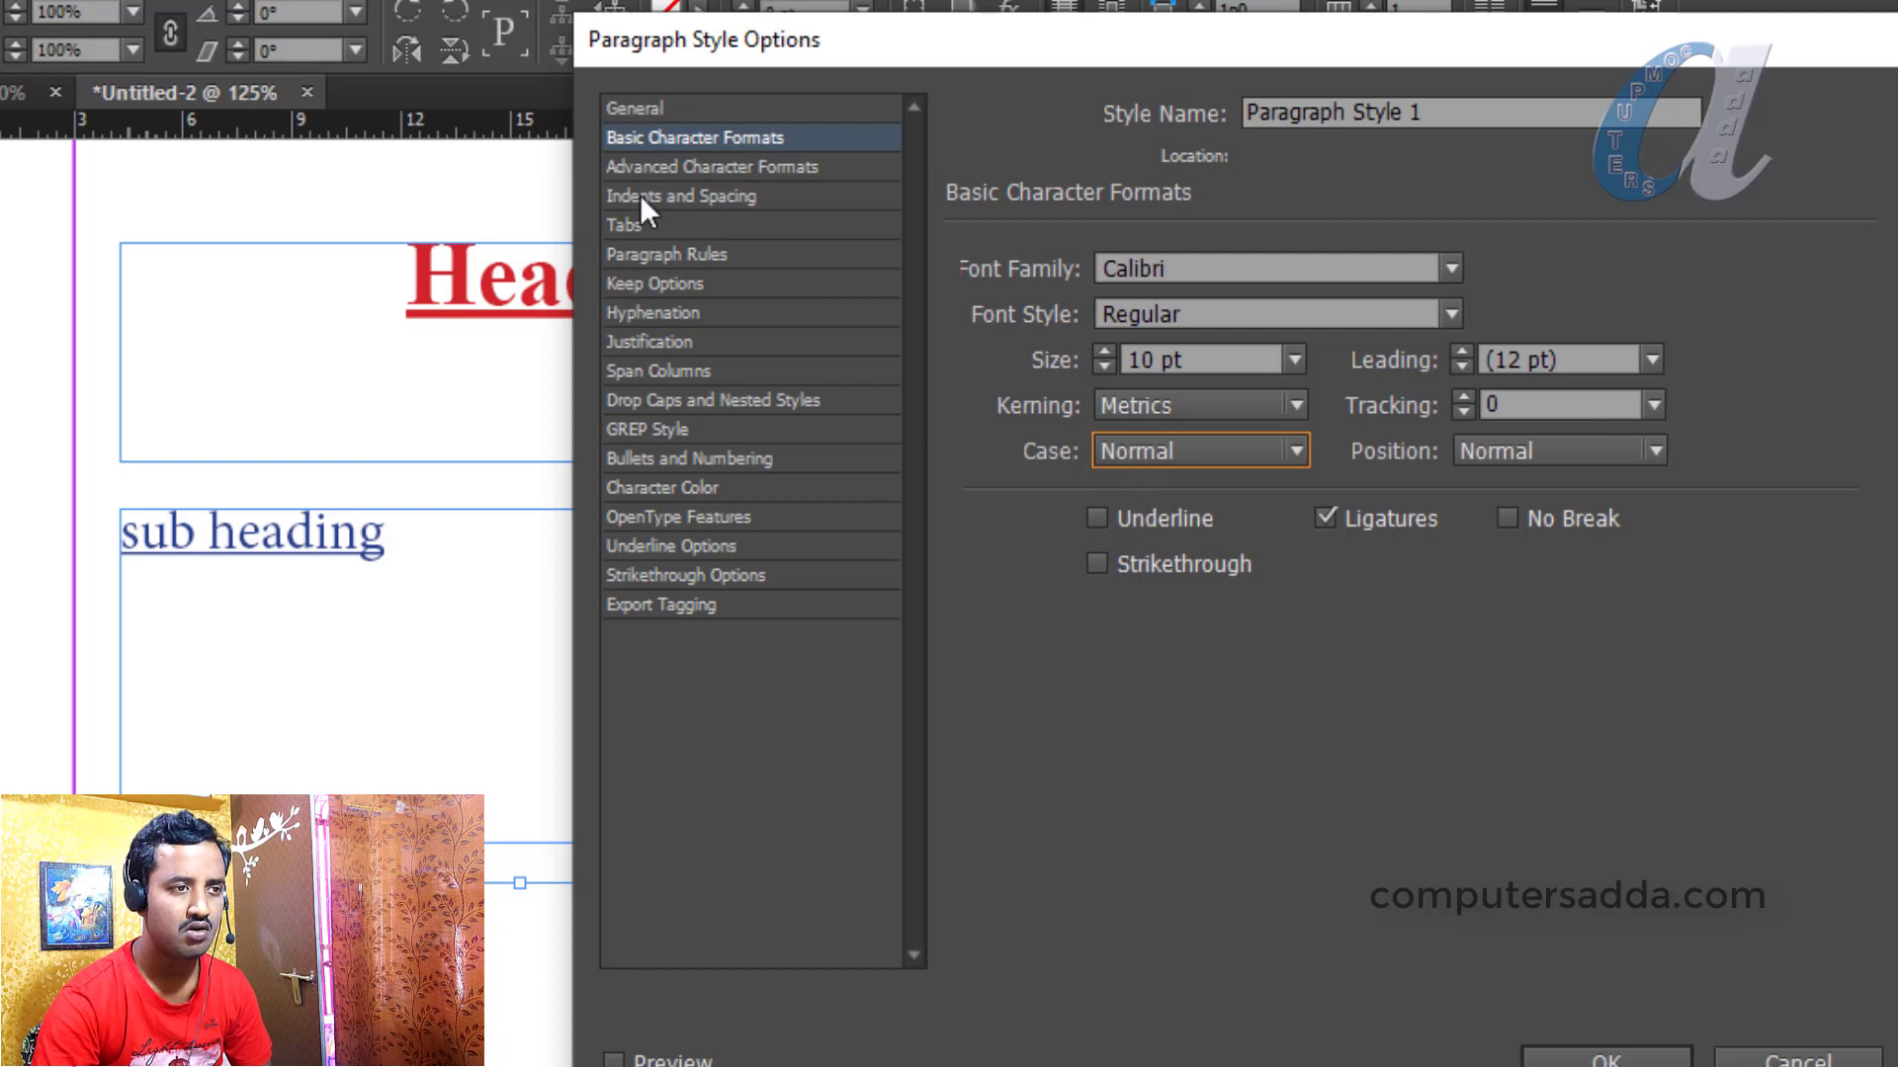
{"action": "left_click", "coordinate": [662, 488]}
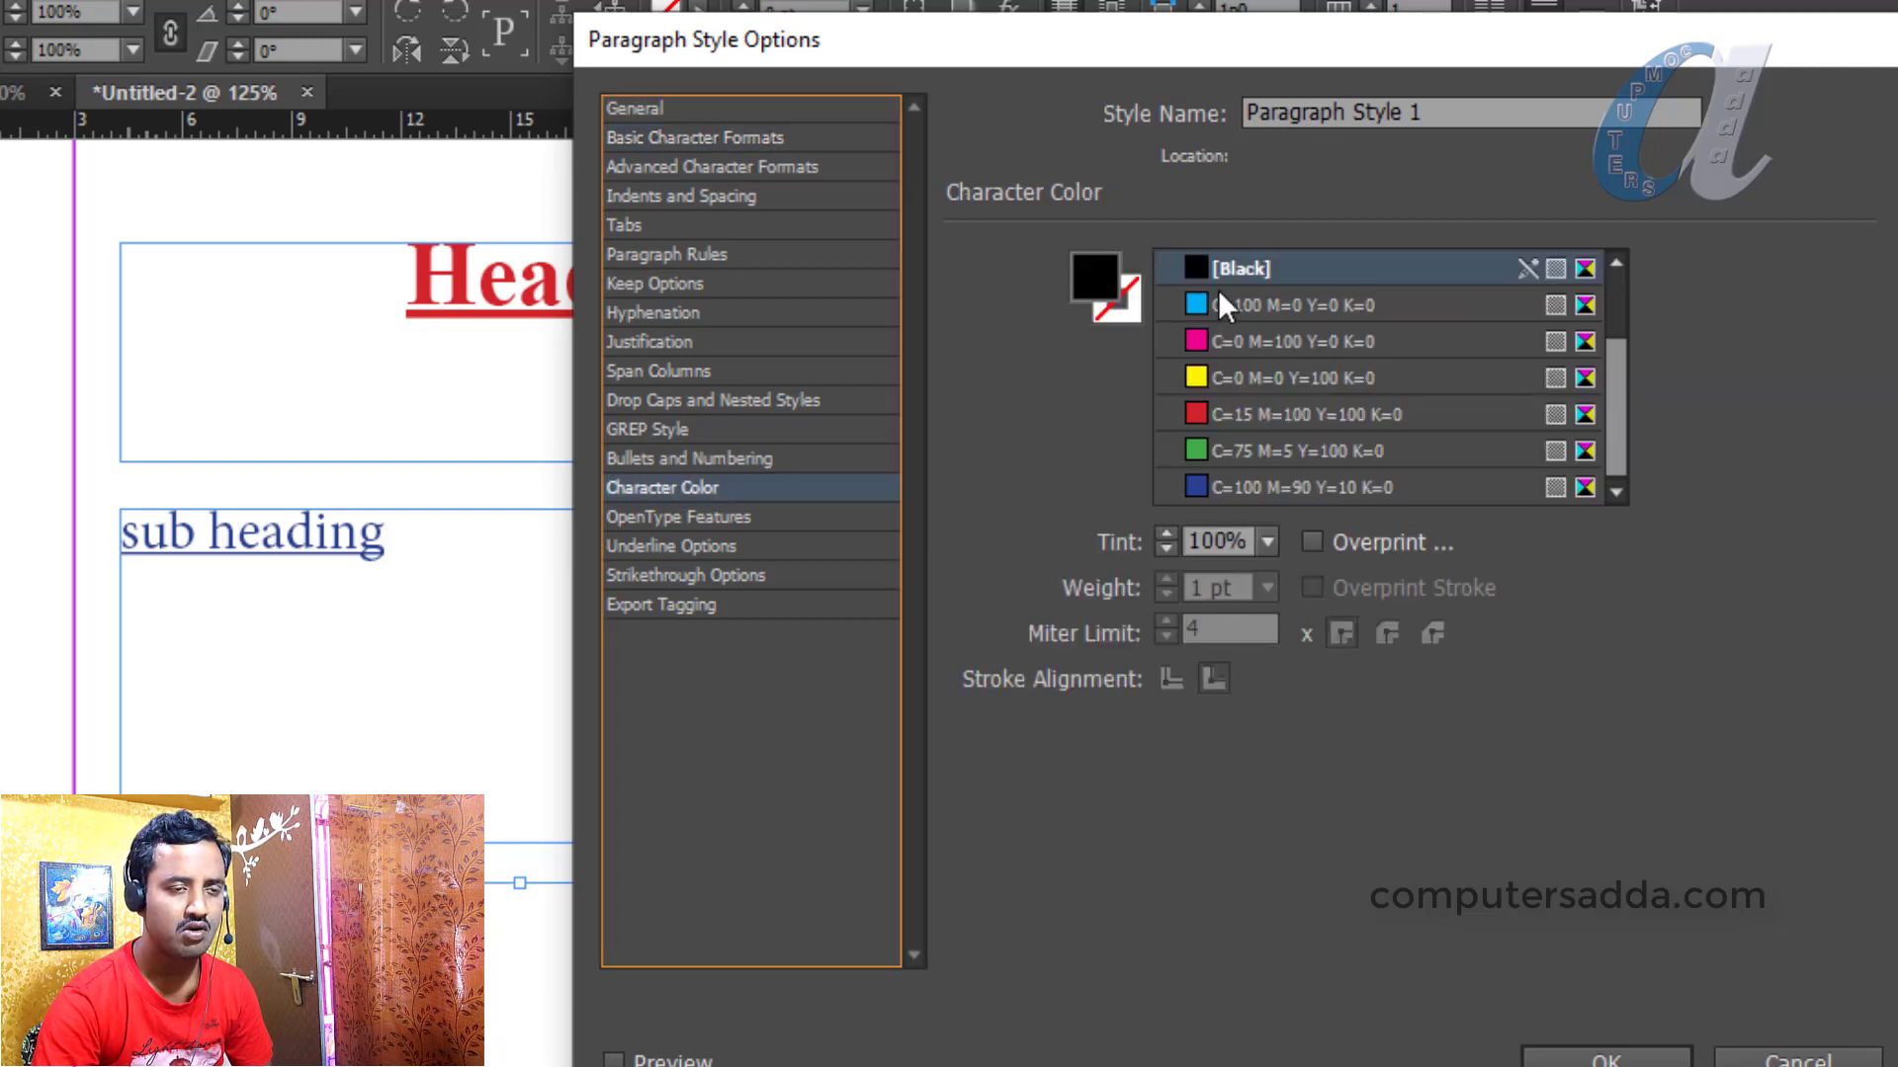
{"action": "left_click", "coordinate": [1606, 1056]}
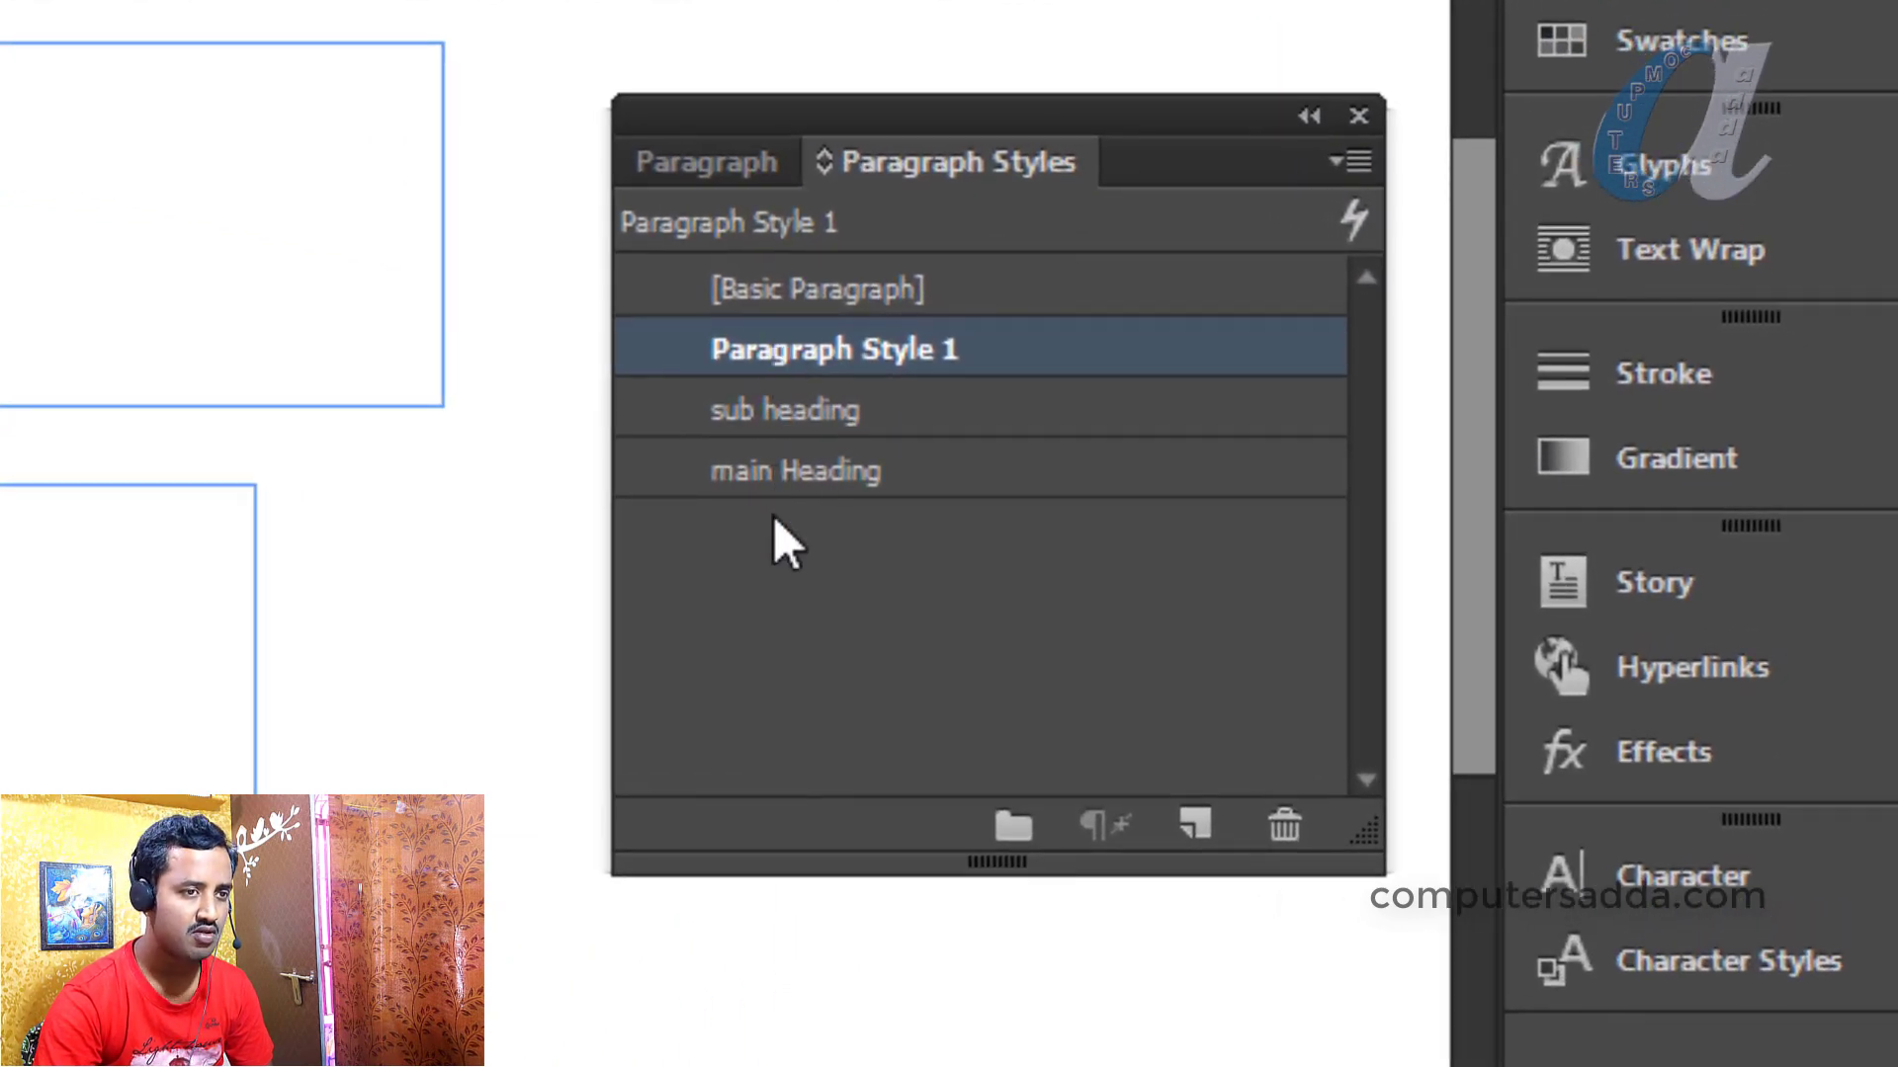
Delete all the text frames on the page and zoom out to the whole page
{"action": "left_click_drag", "start_coordinate": [489, 13], "coordinate": [0, 1048]}
{"action": "key", "text": "Delete"}
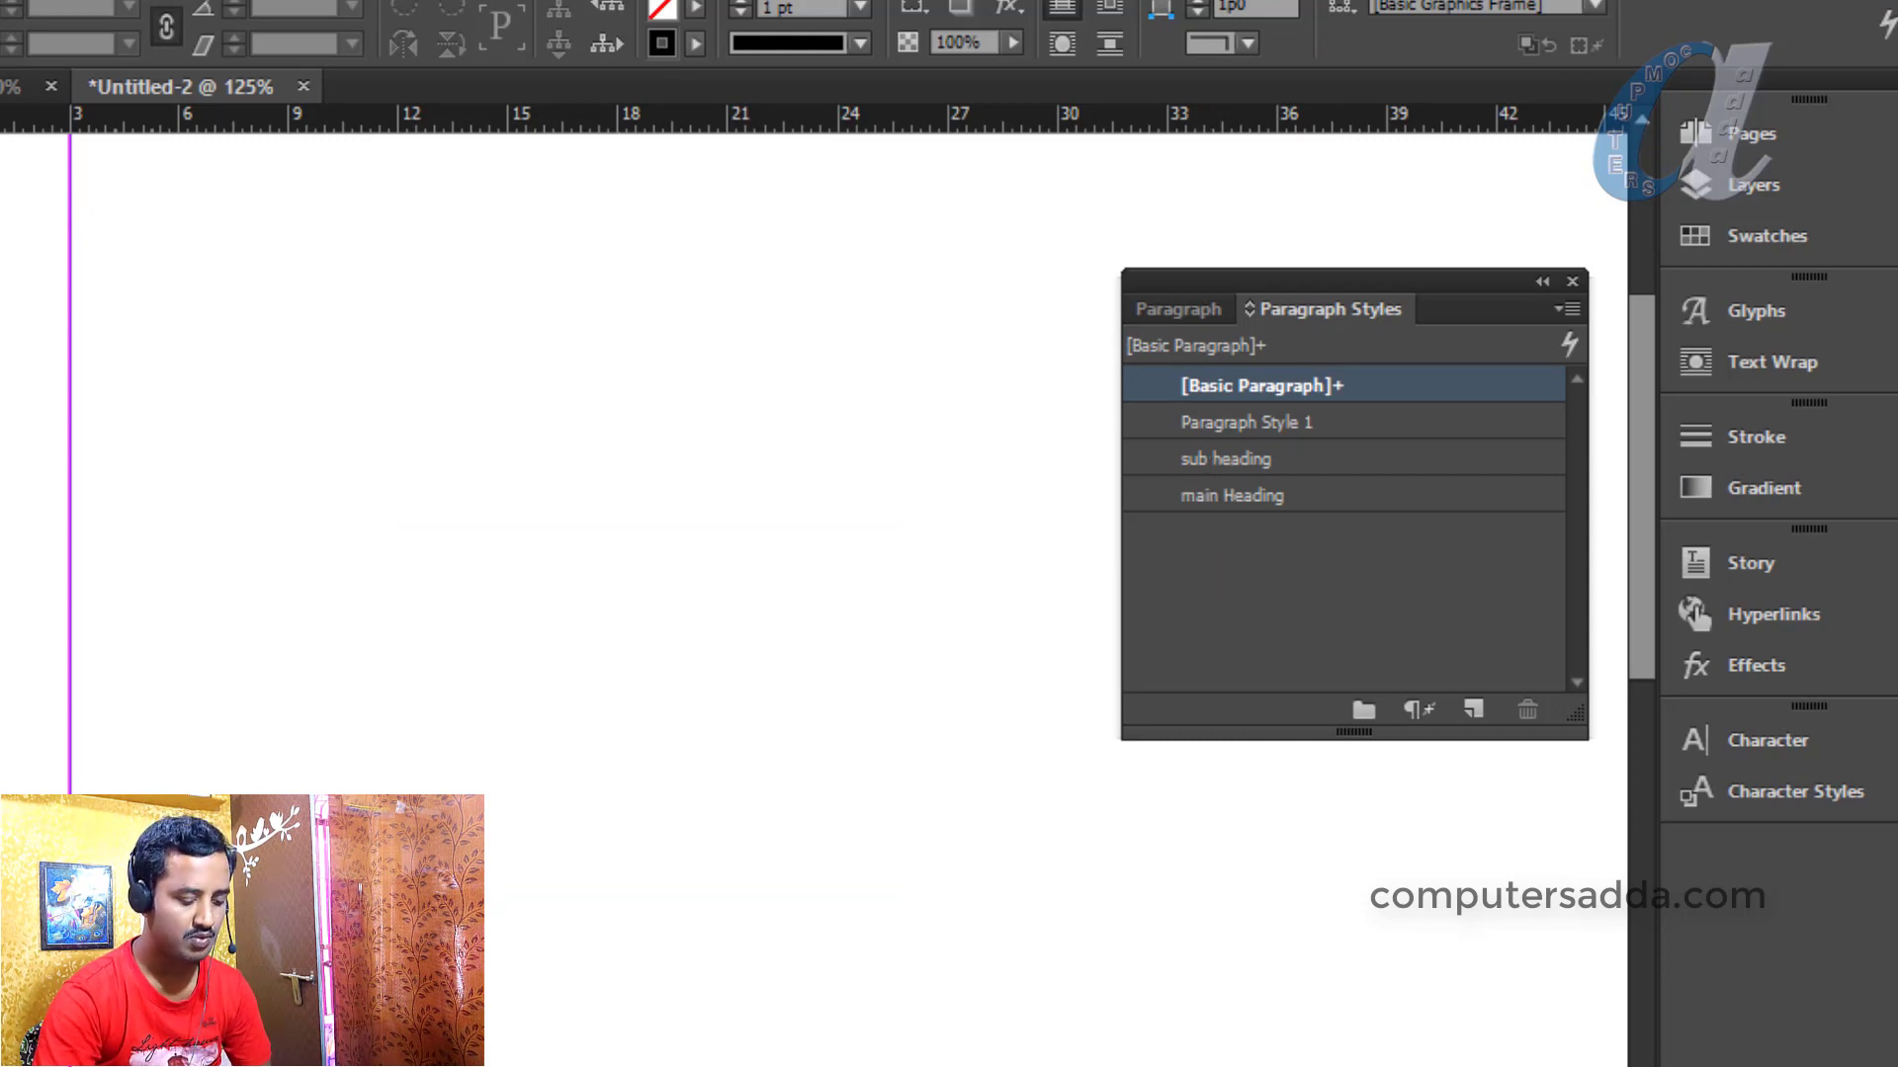
{"action": "key", "text": "ctrl+minus"}
{"action": "key", "text": "ctrl+minus"}
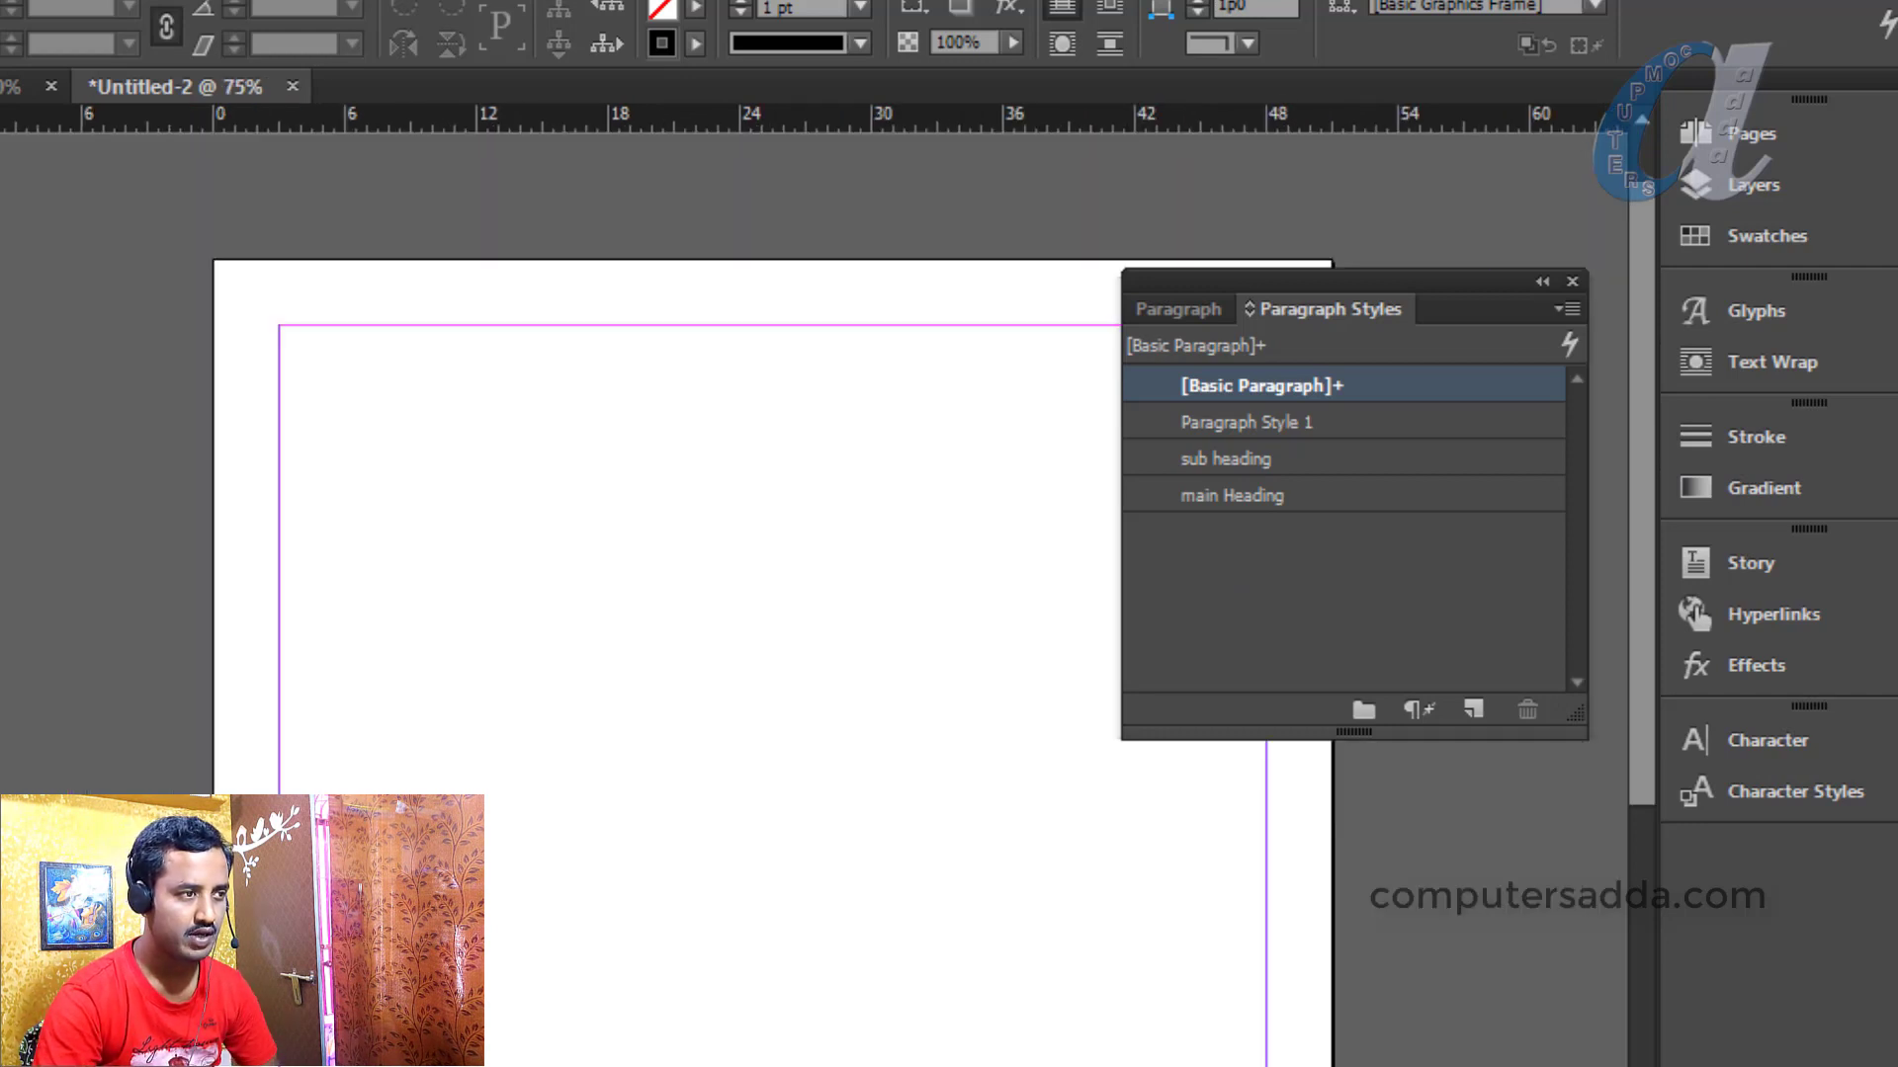
Draw a page-wide text frame of placeholder text and type 'indesign' on its first line
{"action": "key", "text": "t"}
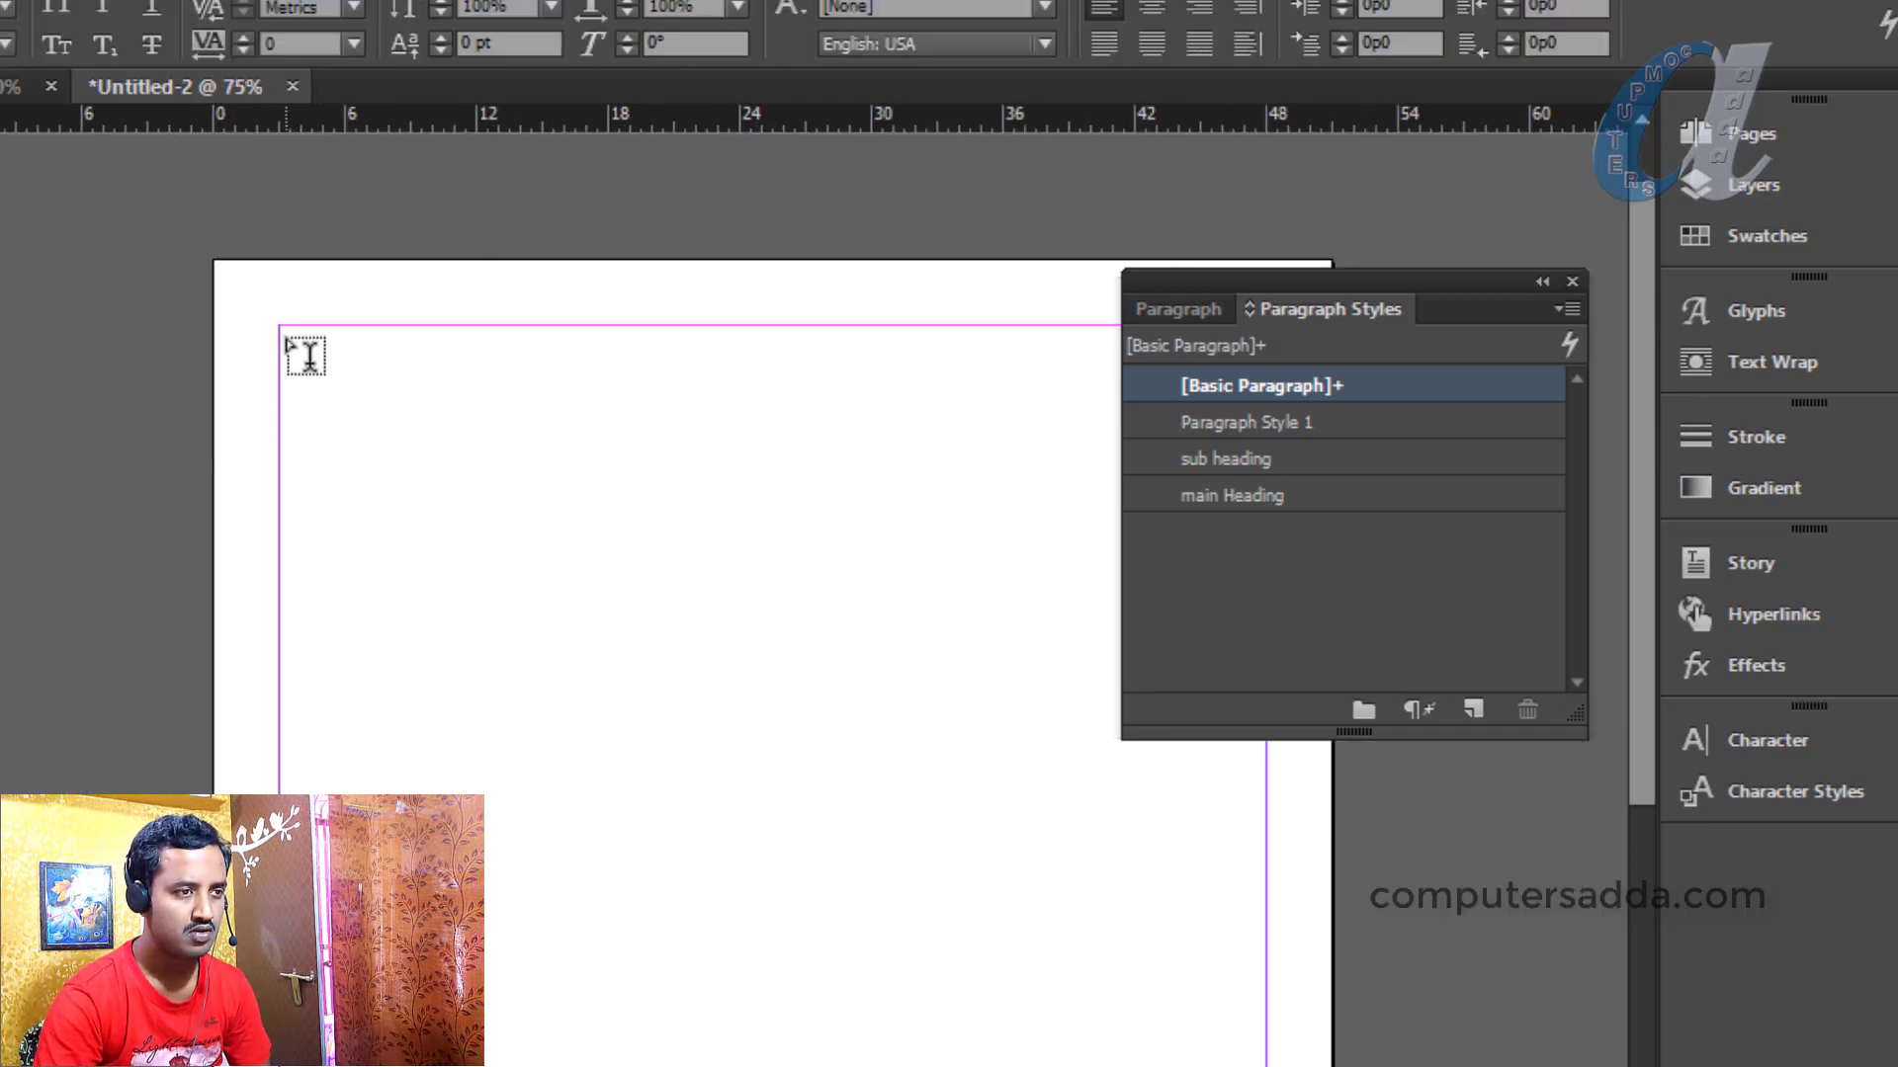
{"action": "left_click_drag", "start_coordinate": [297, 352], "coordinate": [1266, 1066]}
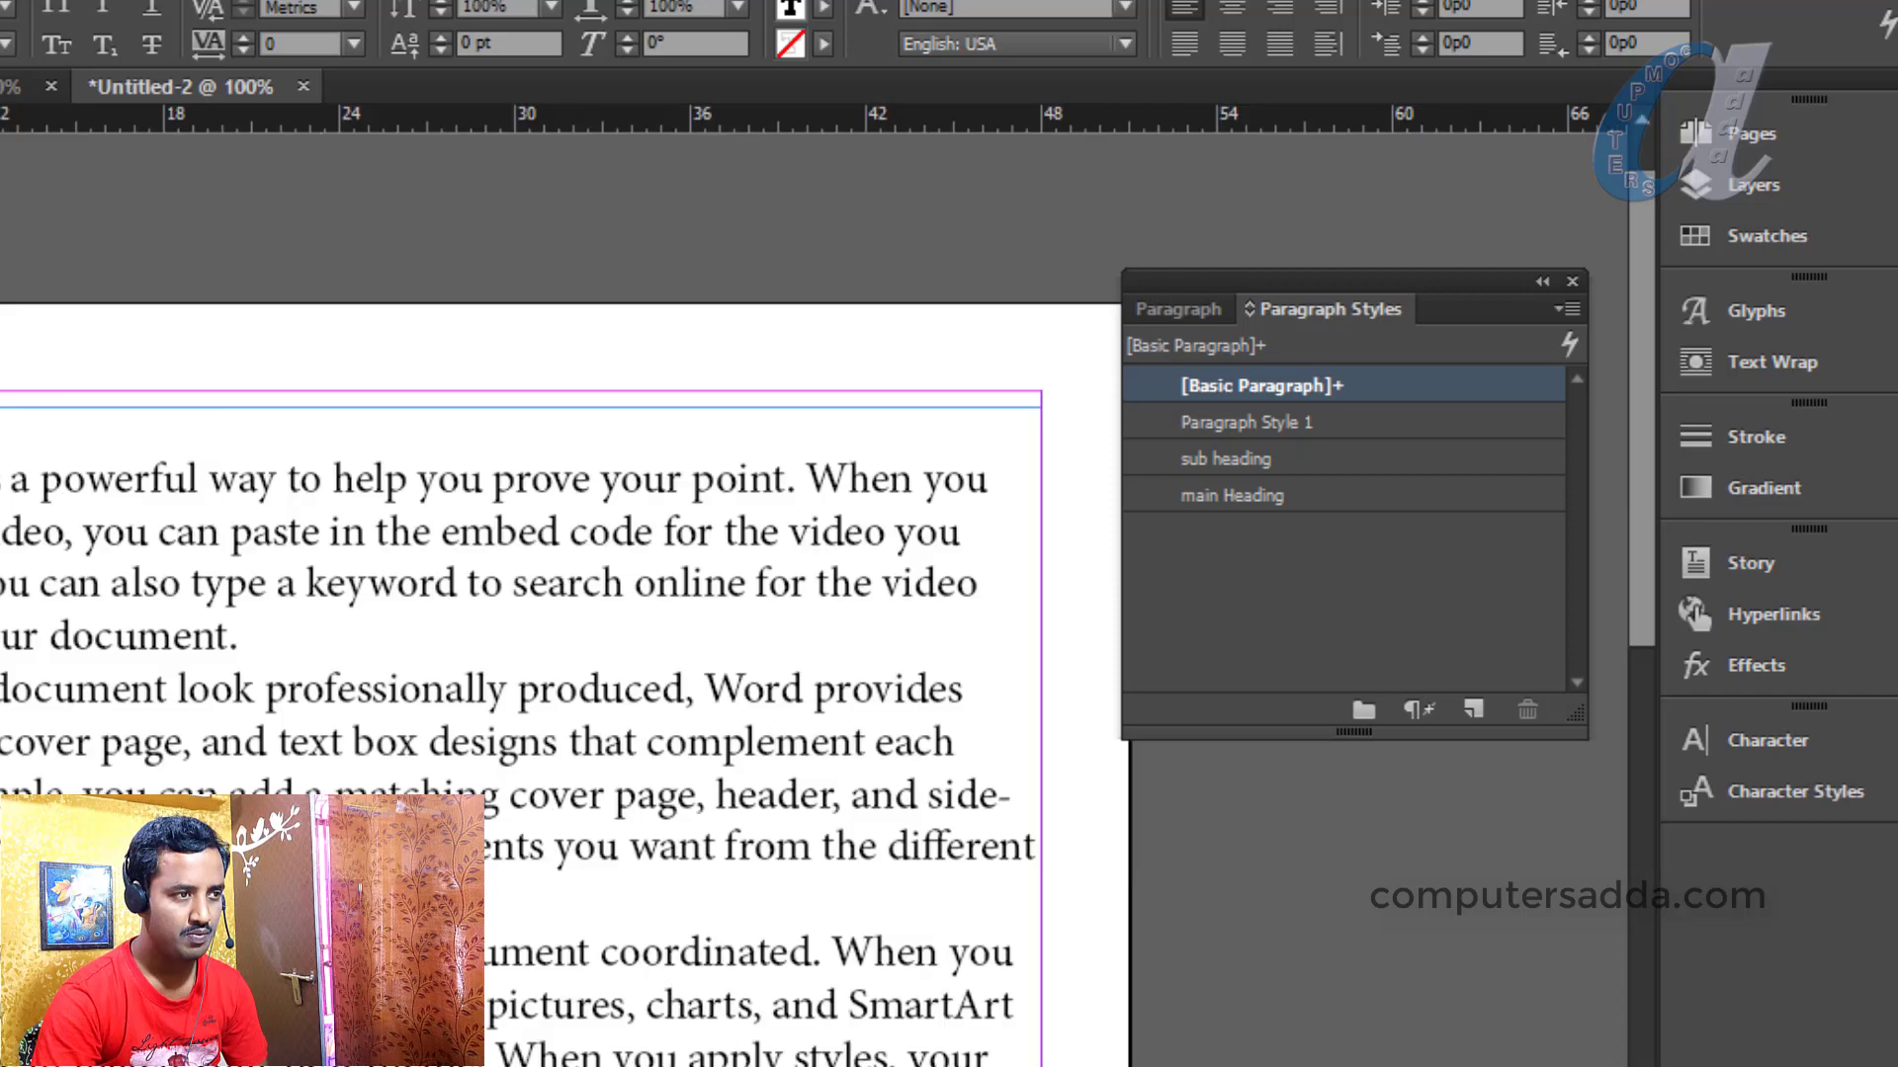
{"action": "key", "text": "Return"}
{"action": "key", "text": "Return"}
{"action": "left_click", "coordinate": [203, 386]}
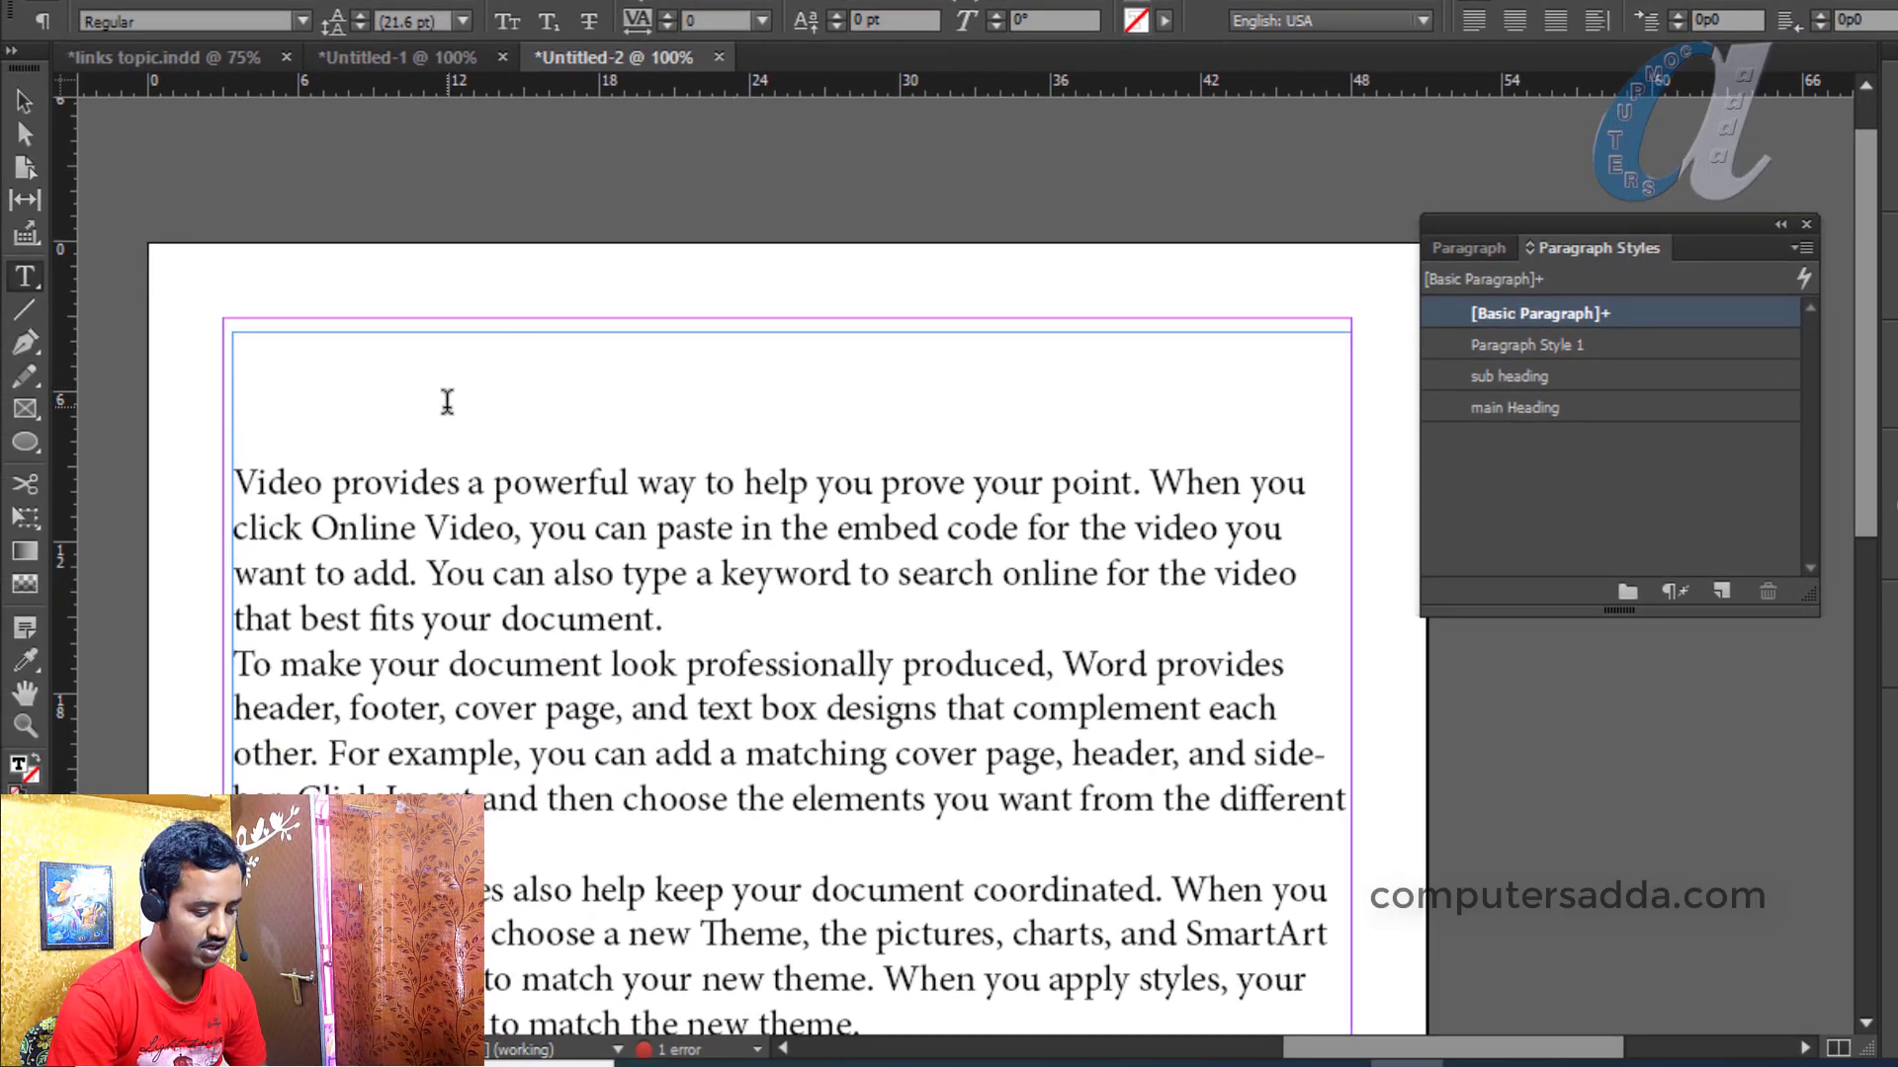
{"action": "type", "text": "indesign"}
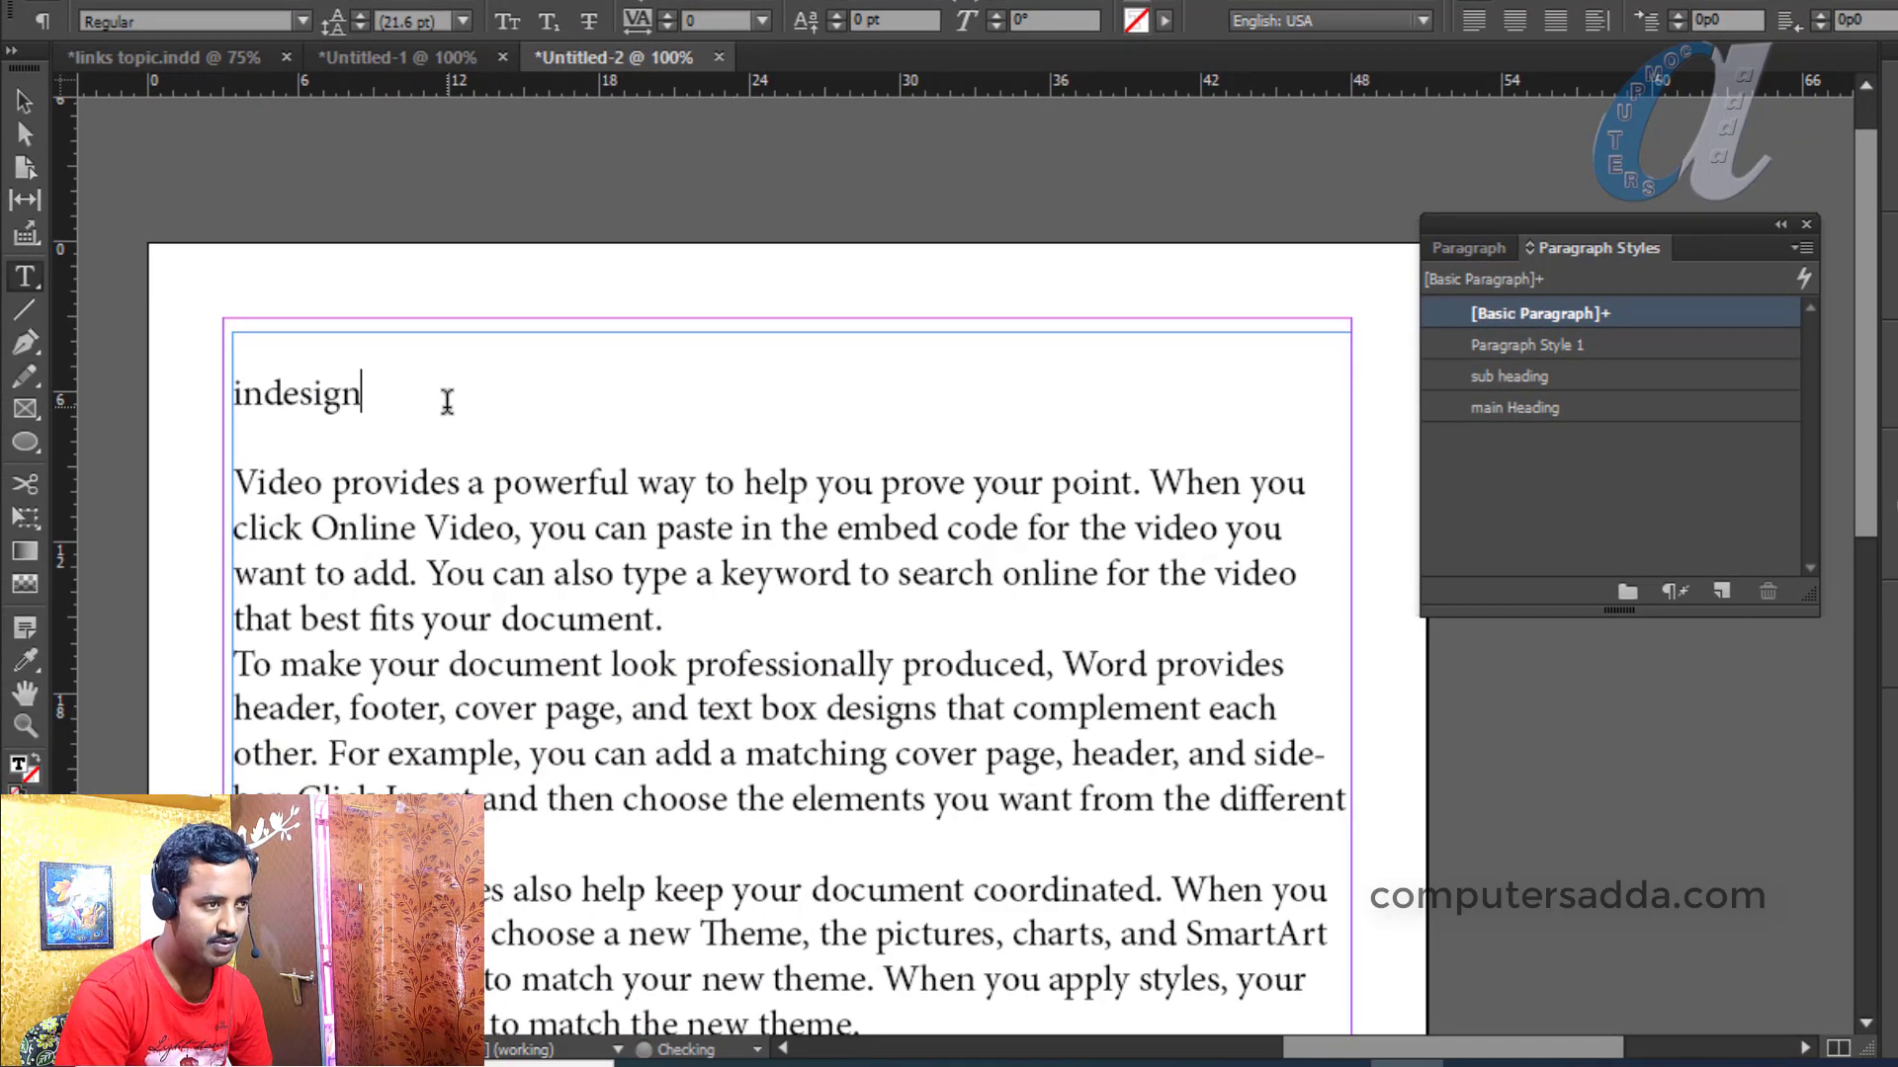
Apply the main Heading style to the word 'indesign'
{"action": "left_click_drag", "start_coordinate": [409, 395], "coordinate": [221, 394]}
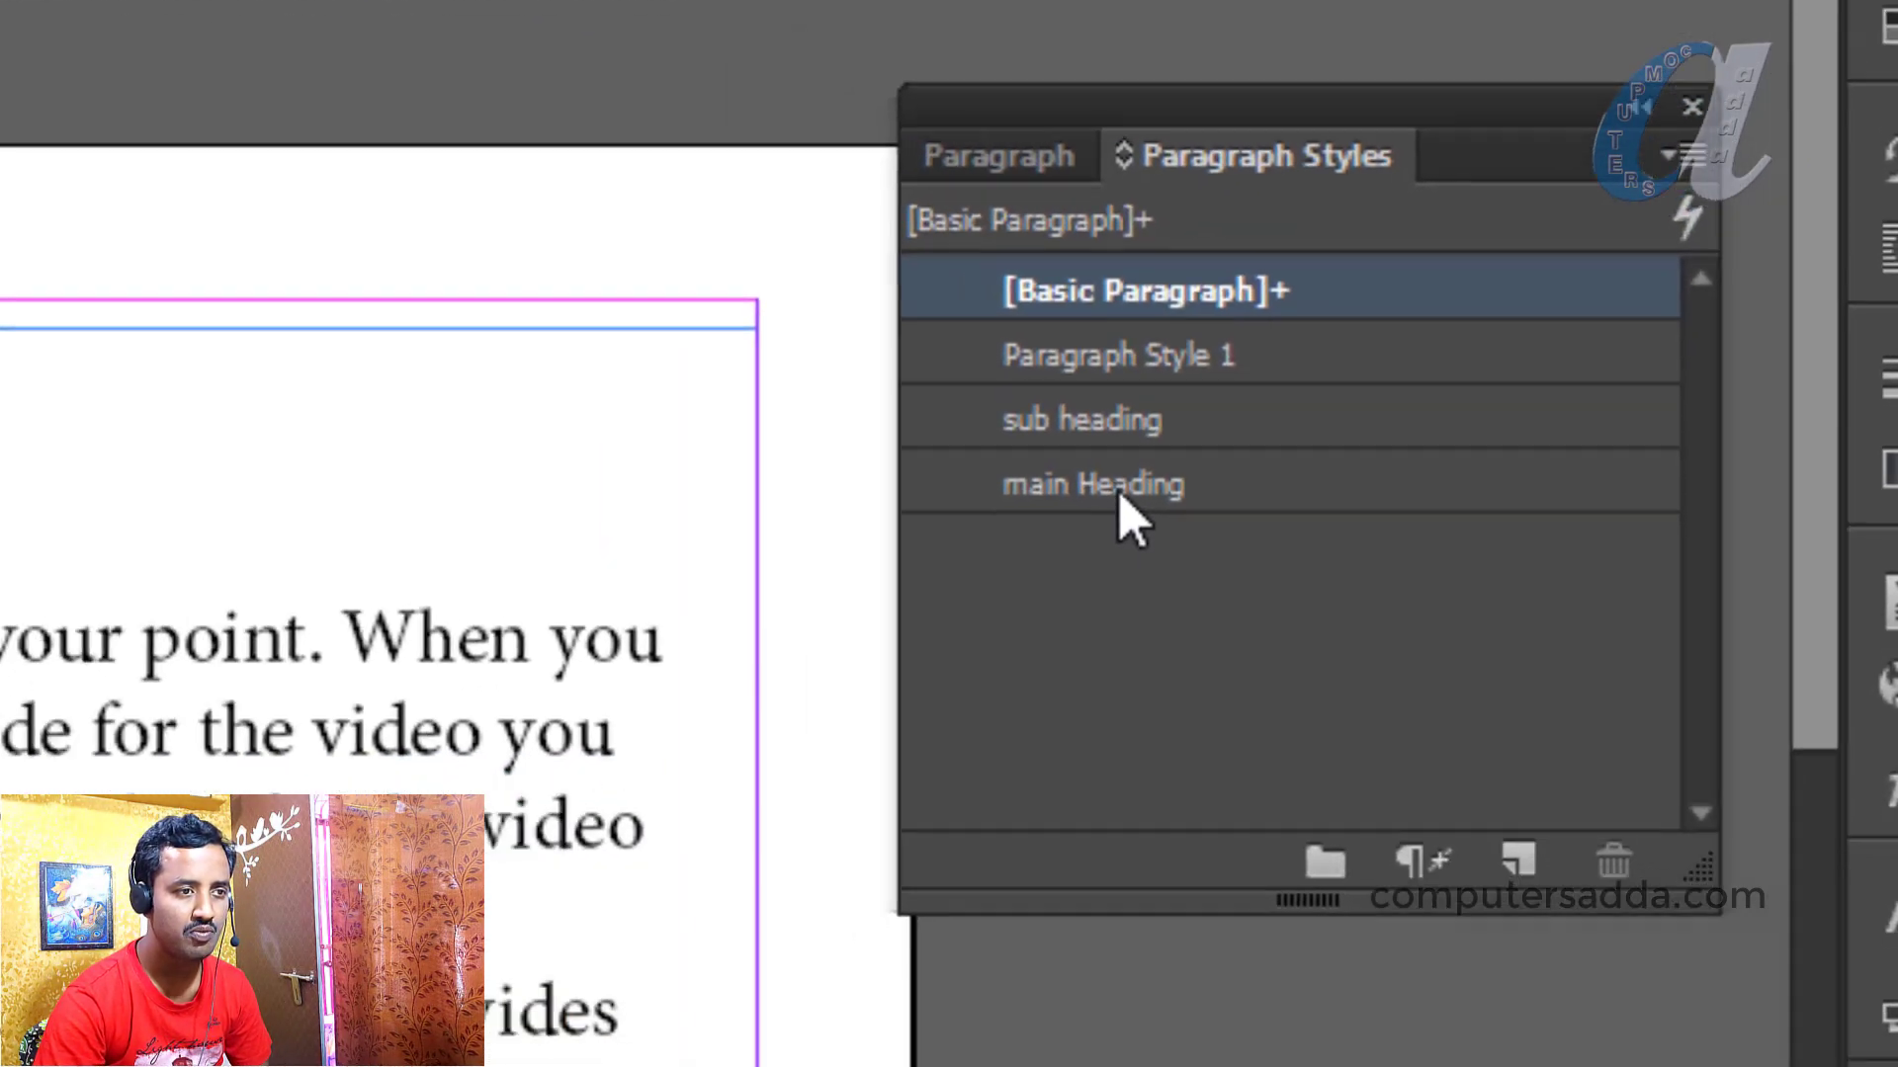
{"action": "left_click", "coordinate": [1329, 429]}
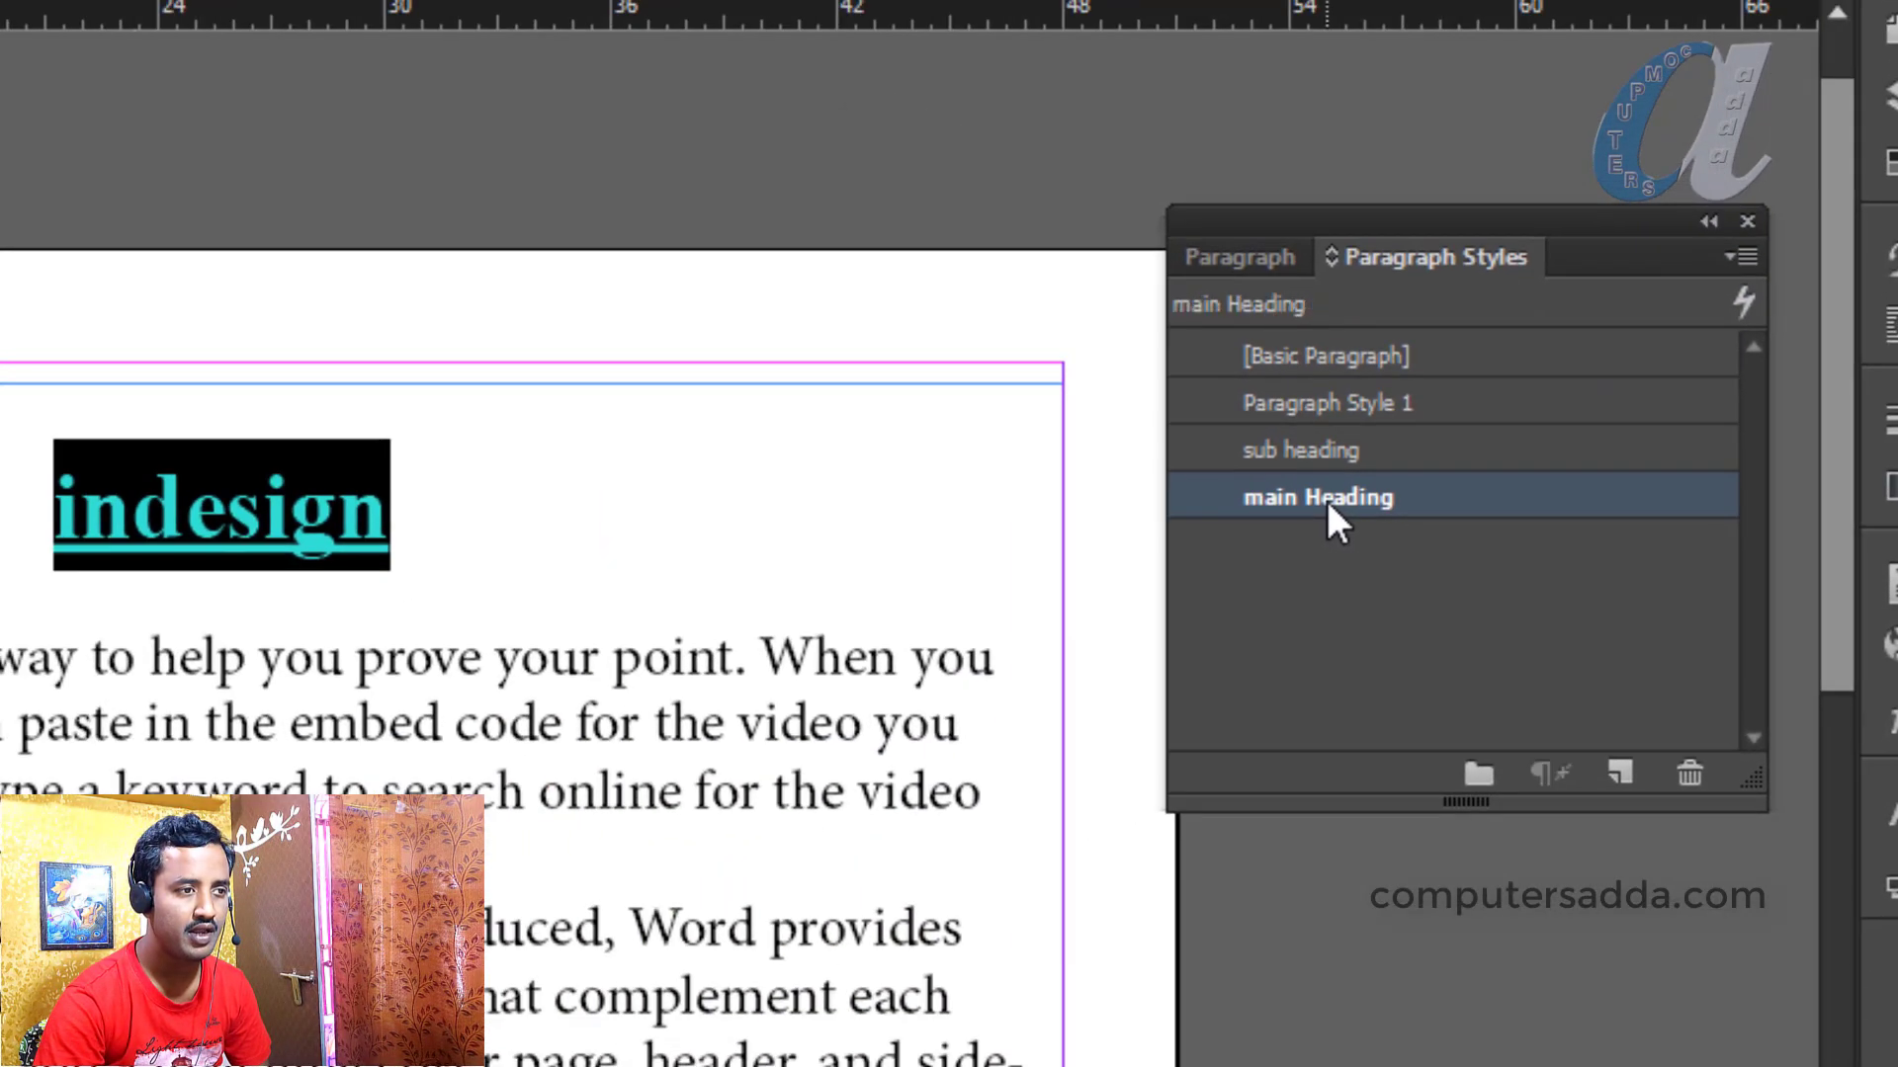
{"action": "left_click", "coordinate": [295, 484]}
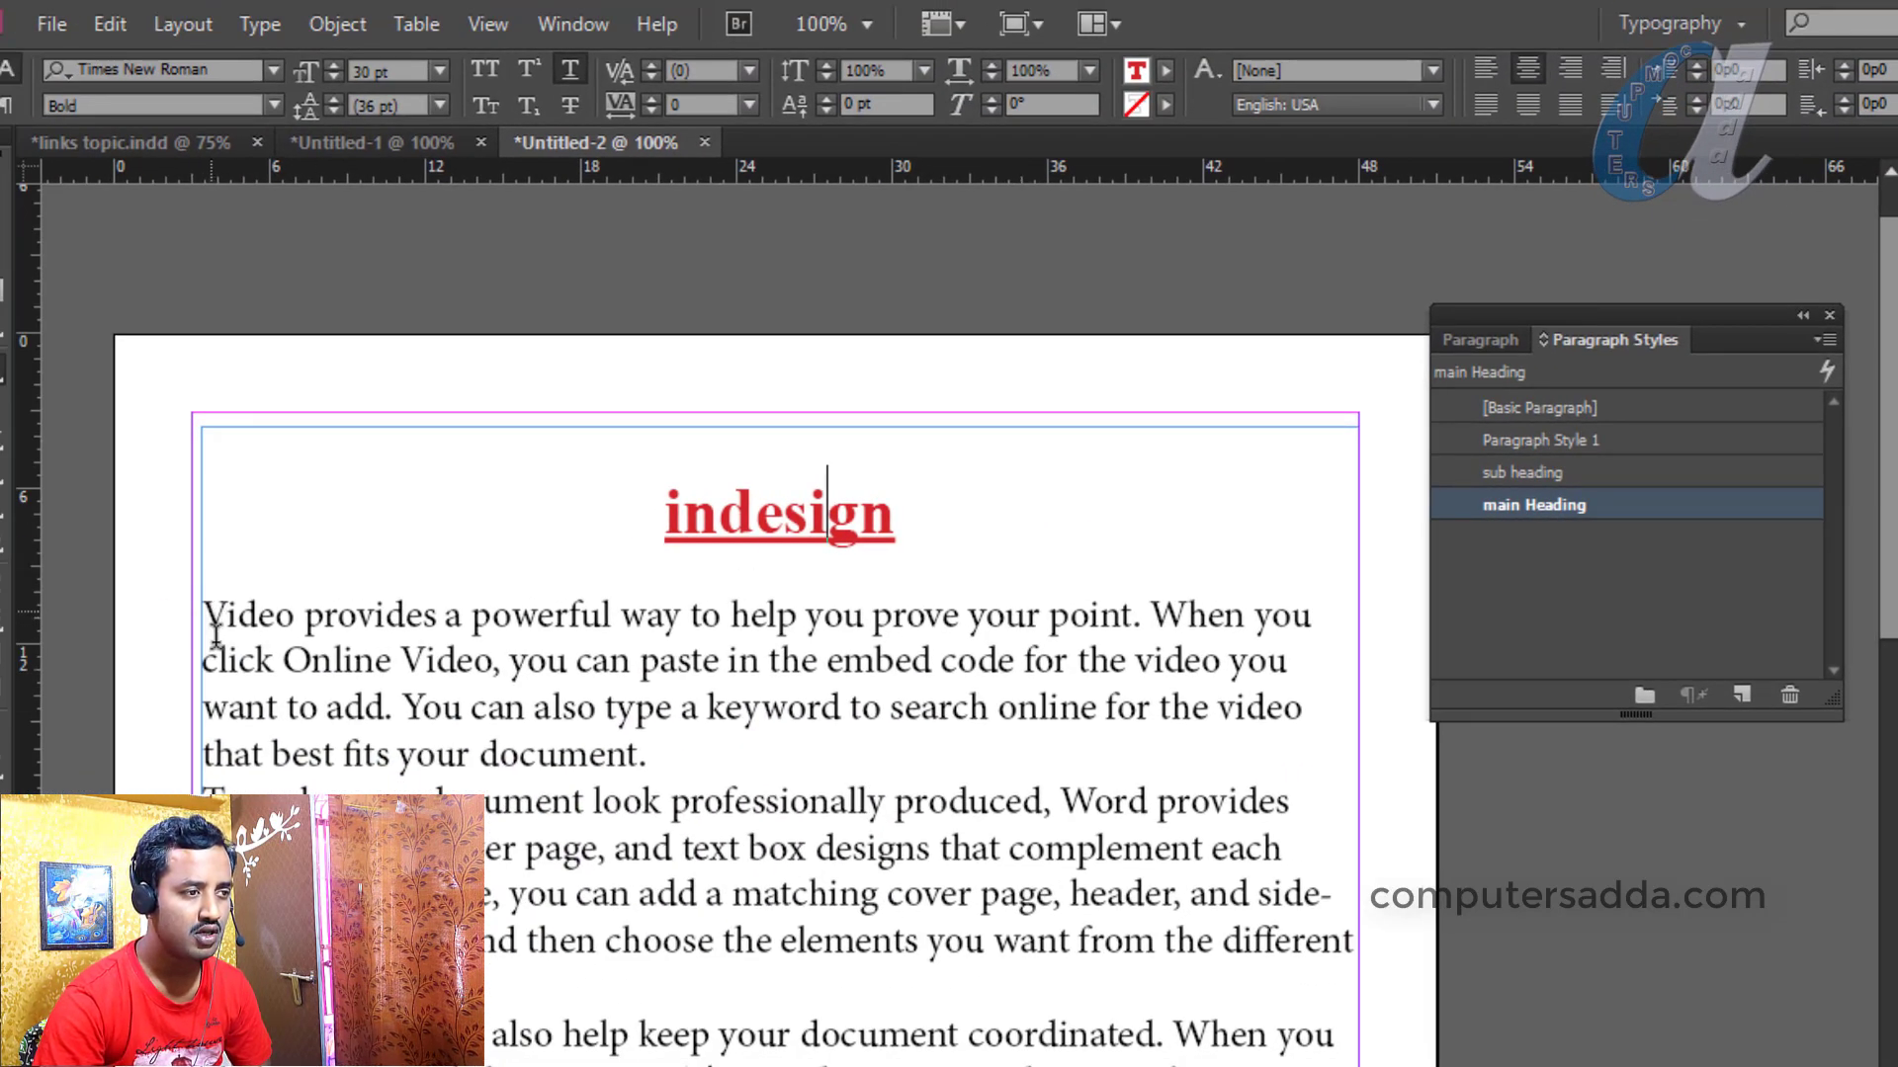
Insert three blank lines after the first body paragraph
{"action": "left_click", "coordinate": [678, 753]}
{"action": "key", "text": "Return"}
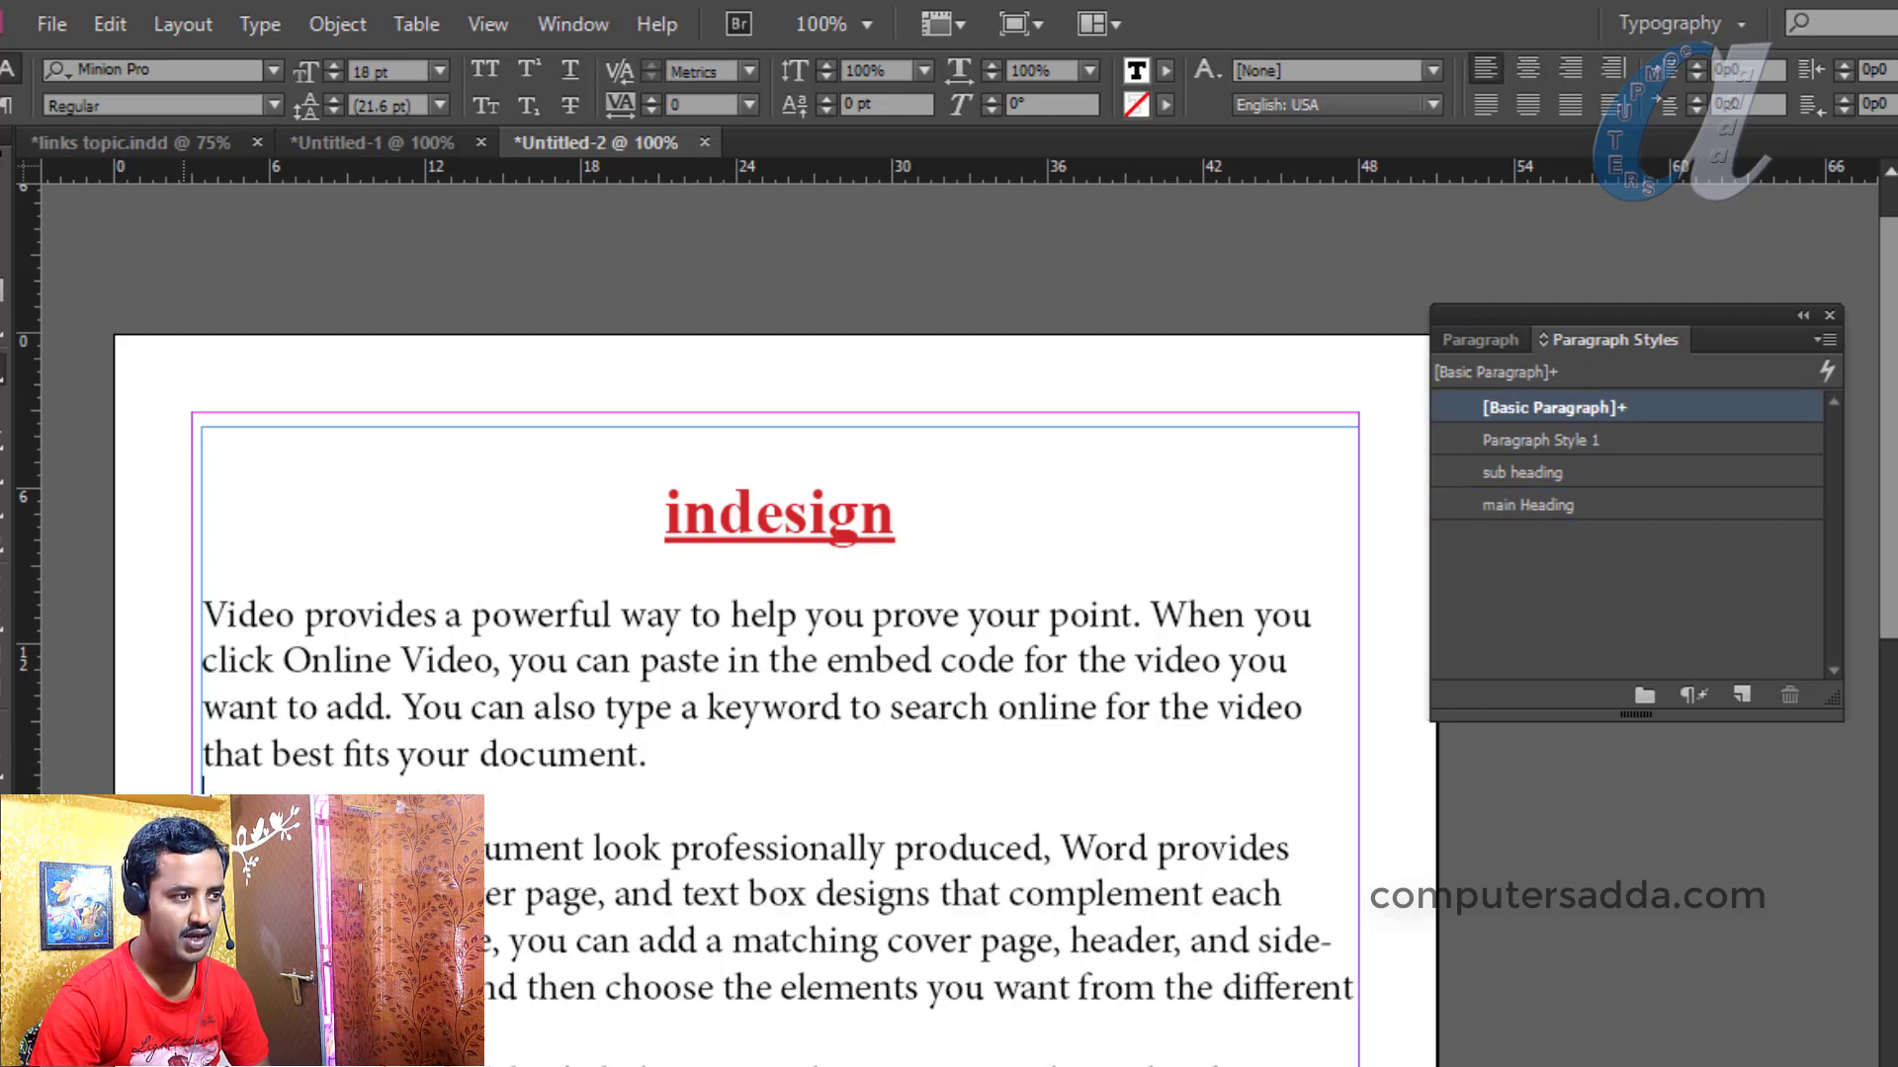
{"action": "key", "text": "Return"}
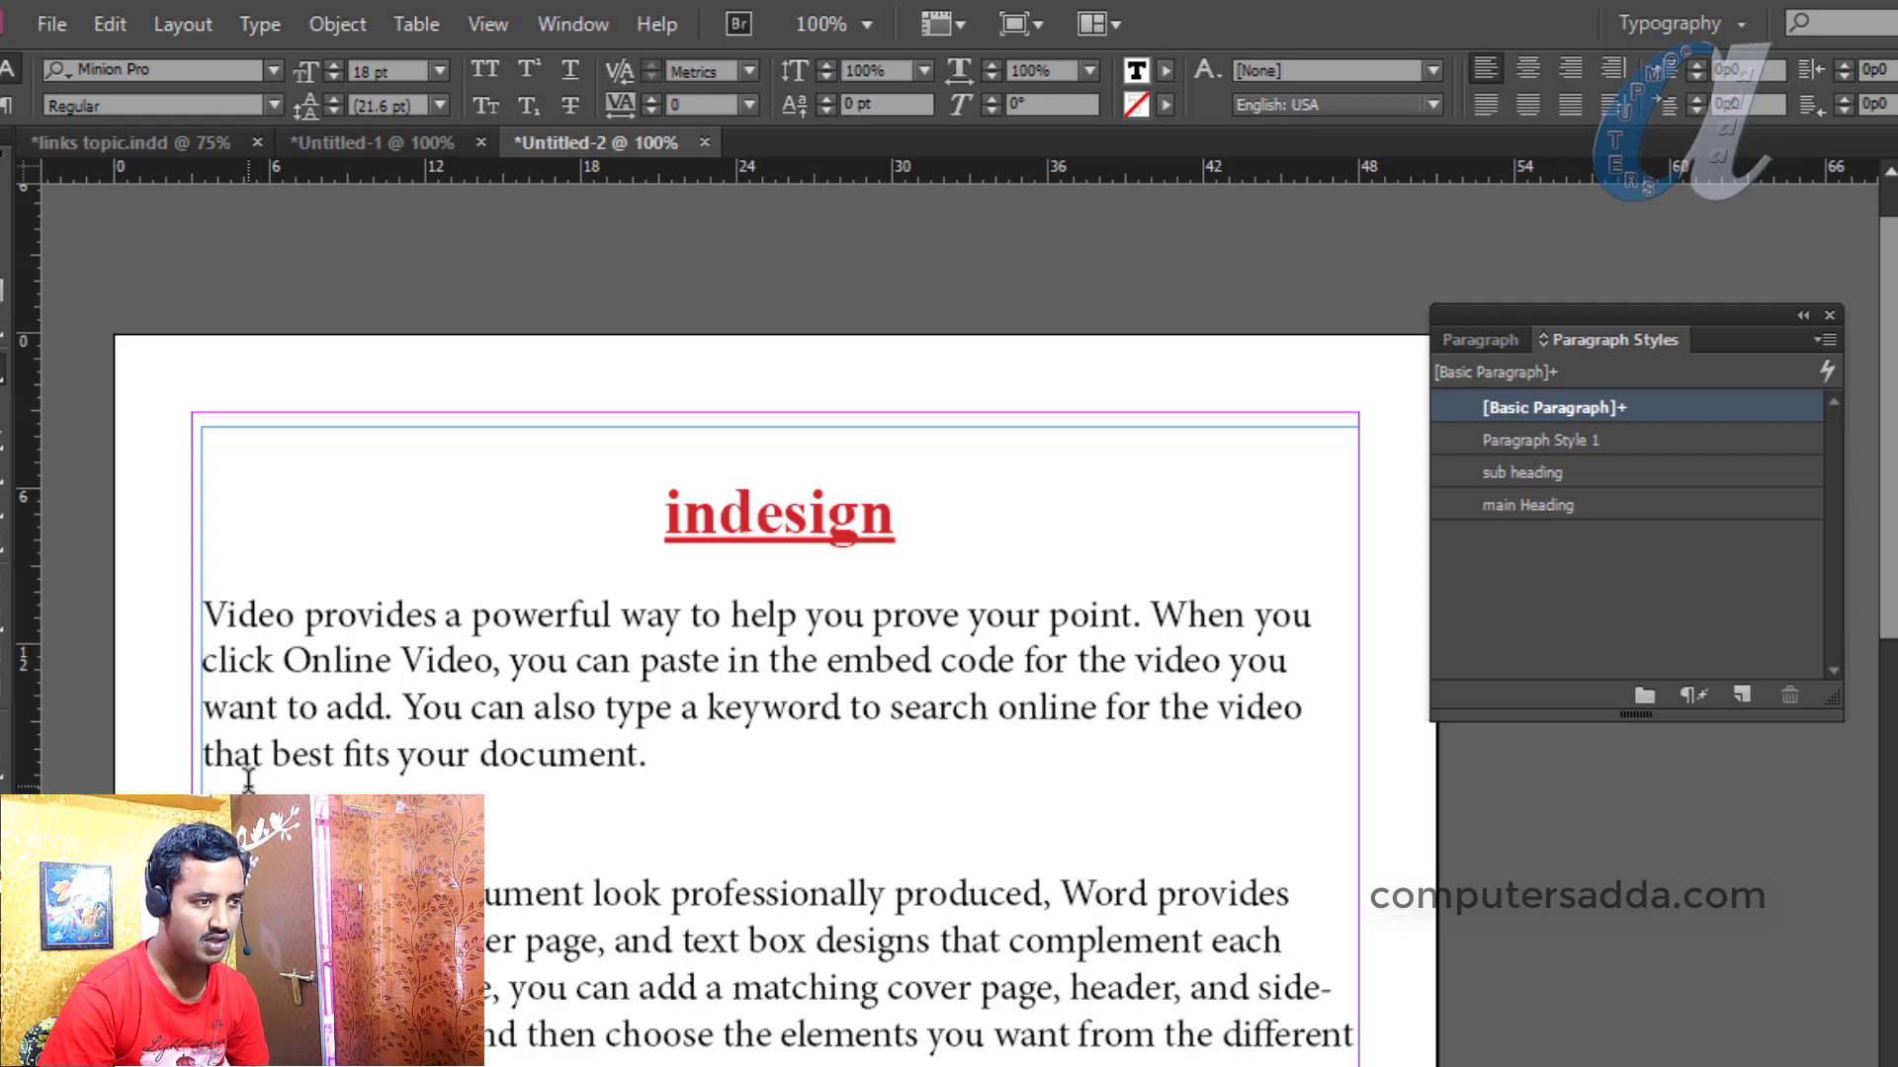
{"action": "key", "text": "Return"}
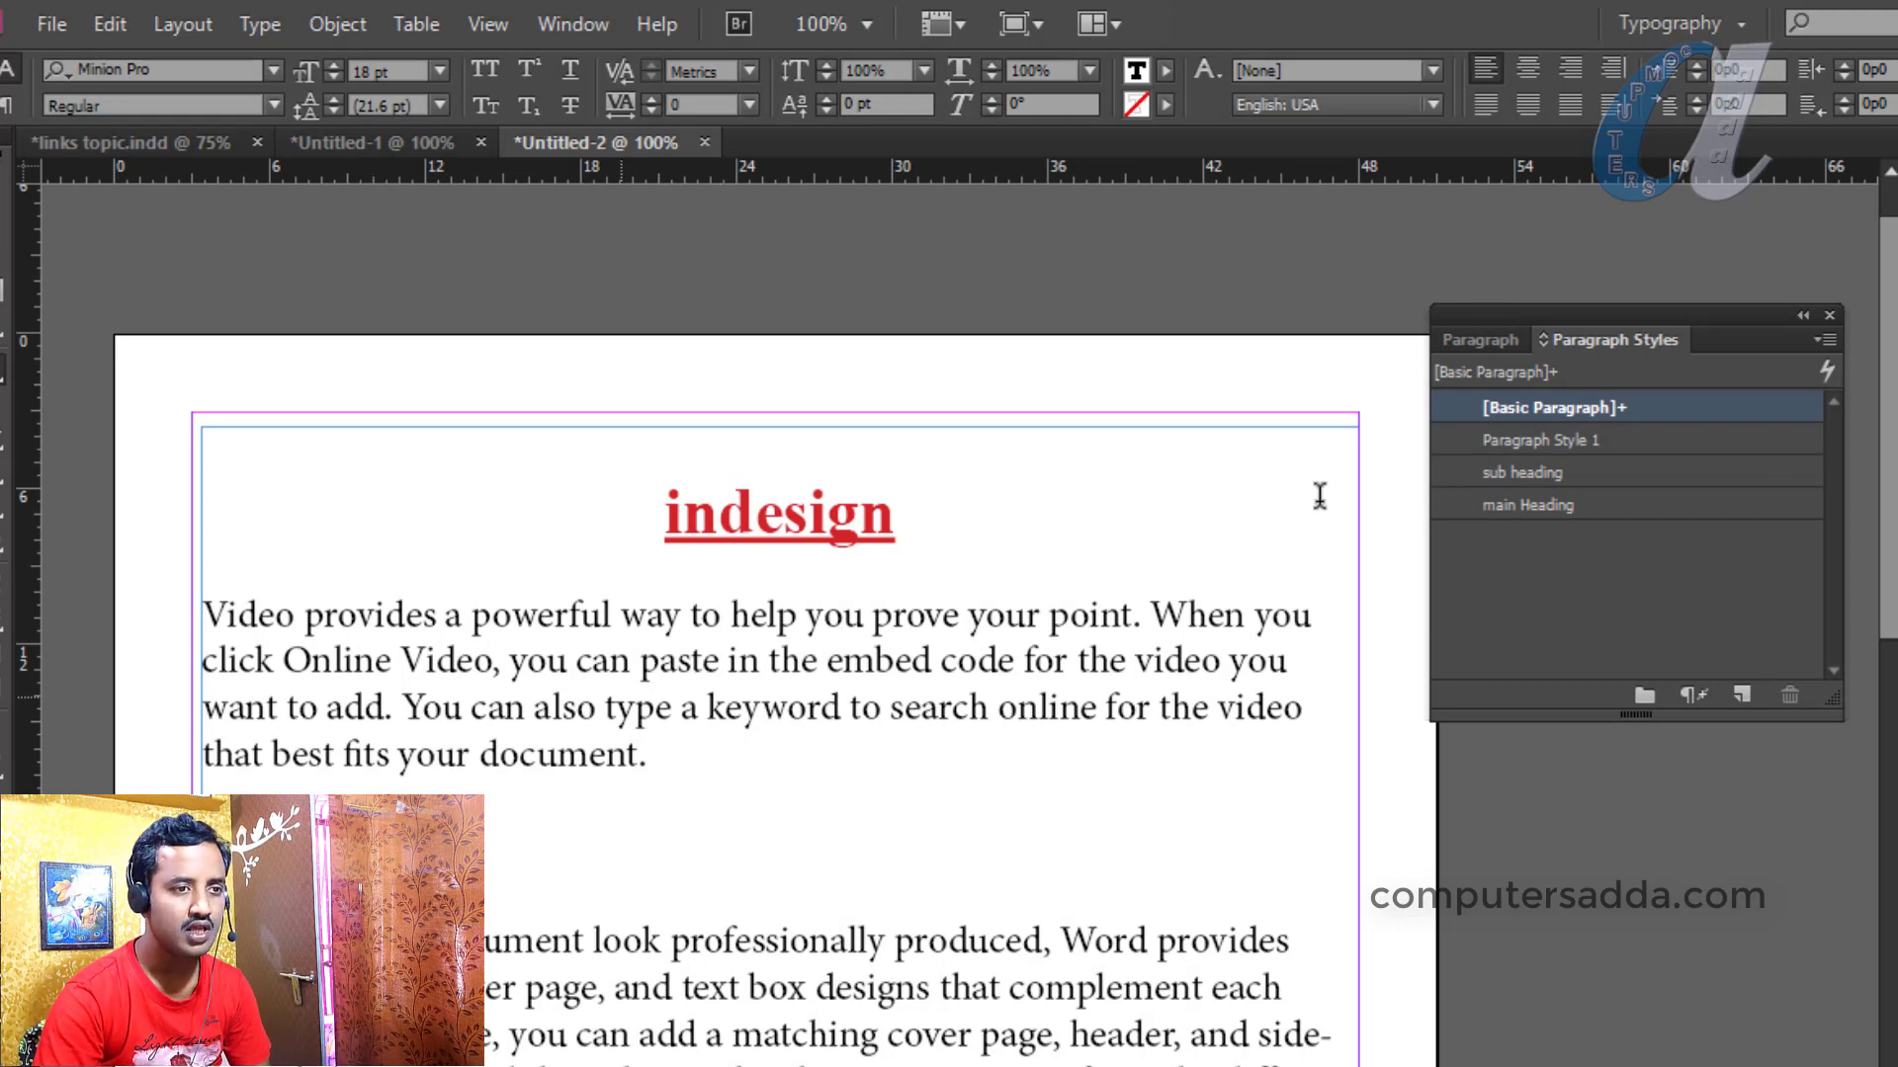
Give the empty line sub heading, and the first body paragraph Paragraph Style 1 (10 pt Calibri)
{"action": "left_click", "coordinate": [1556, 475]}
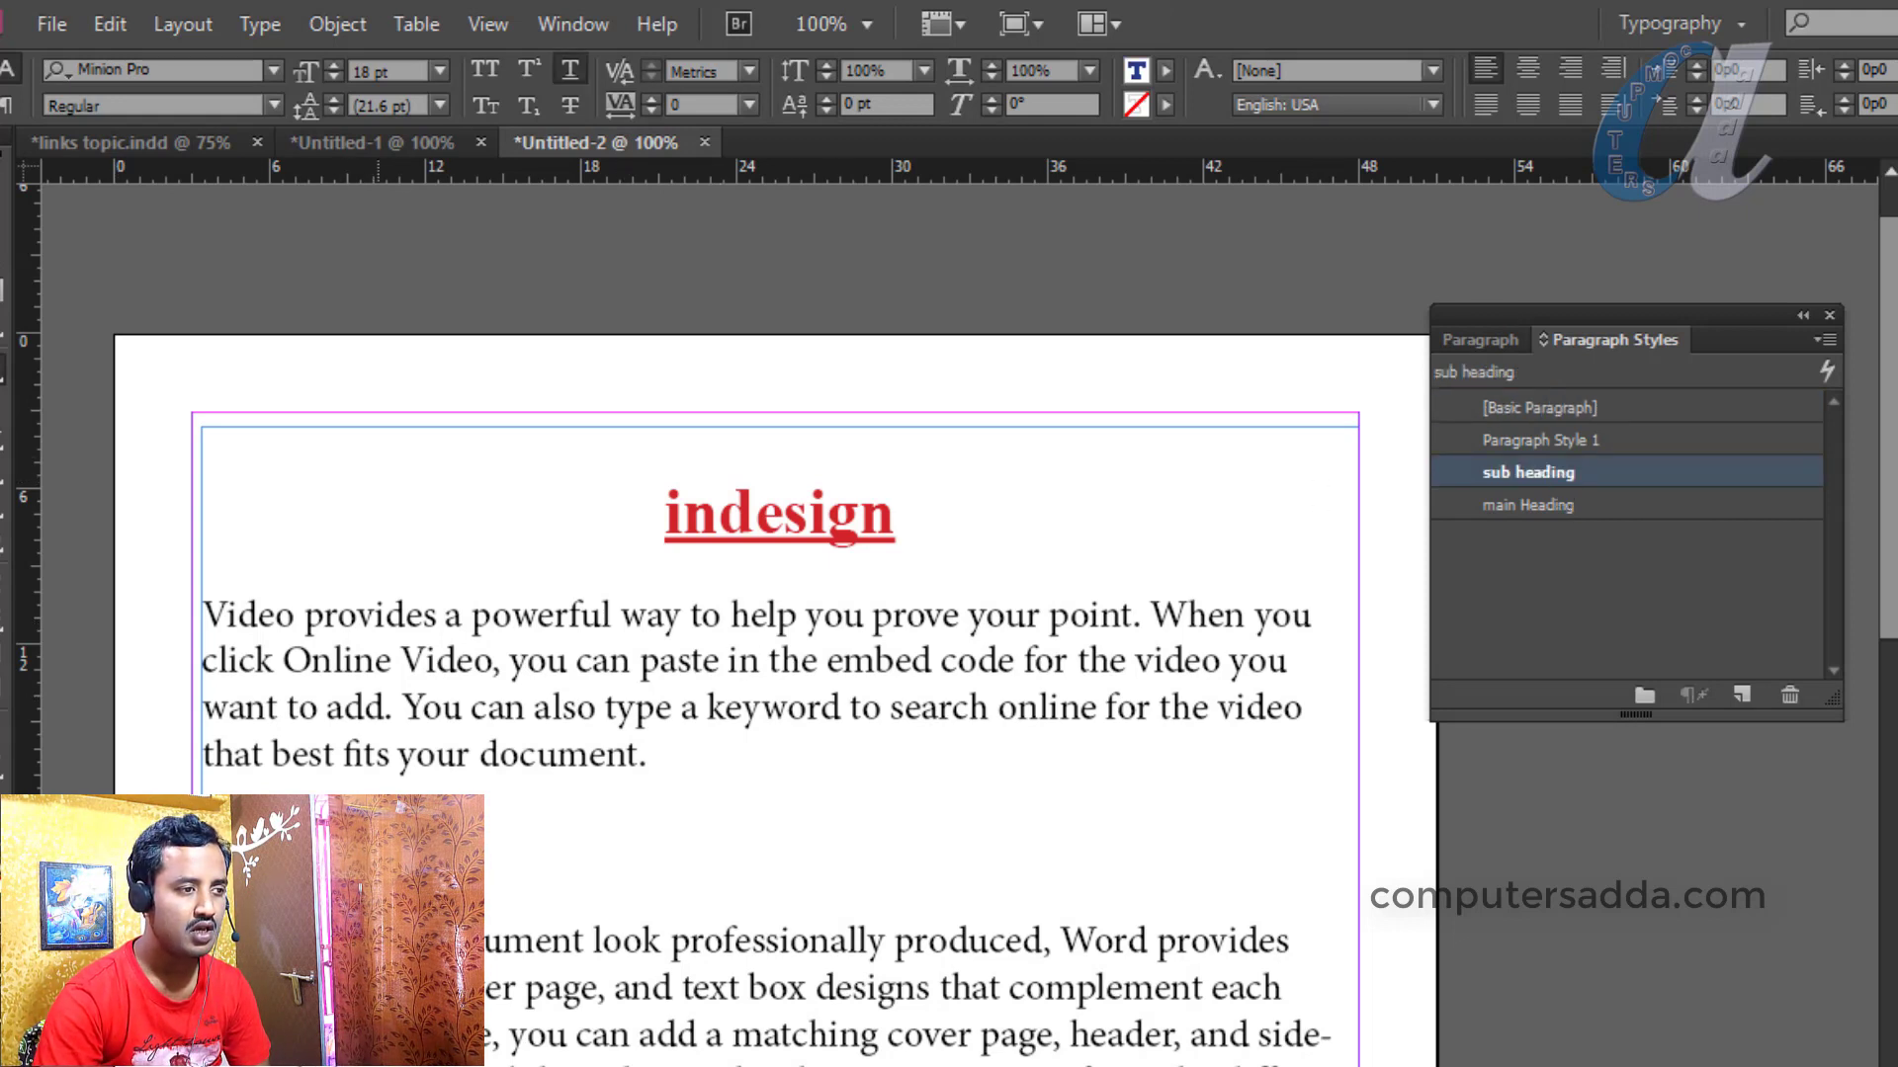
{"action": "left_click_drag", "start_coordinate": [228, 615], "coordinate": [854, 748]}
{"action": "left_click", "coordinate": [682, 767]}
{"action": "left_click_drag", "start_coordinate": [678, 776], "coordinate": [178, 602]}
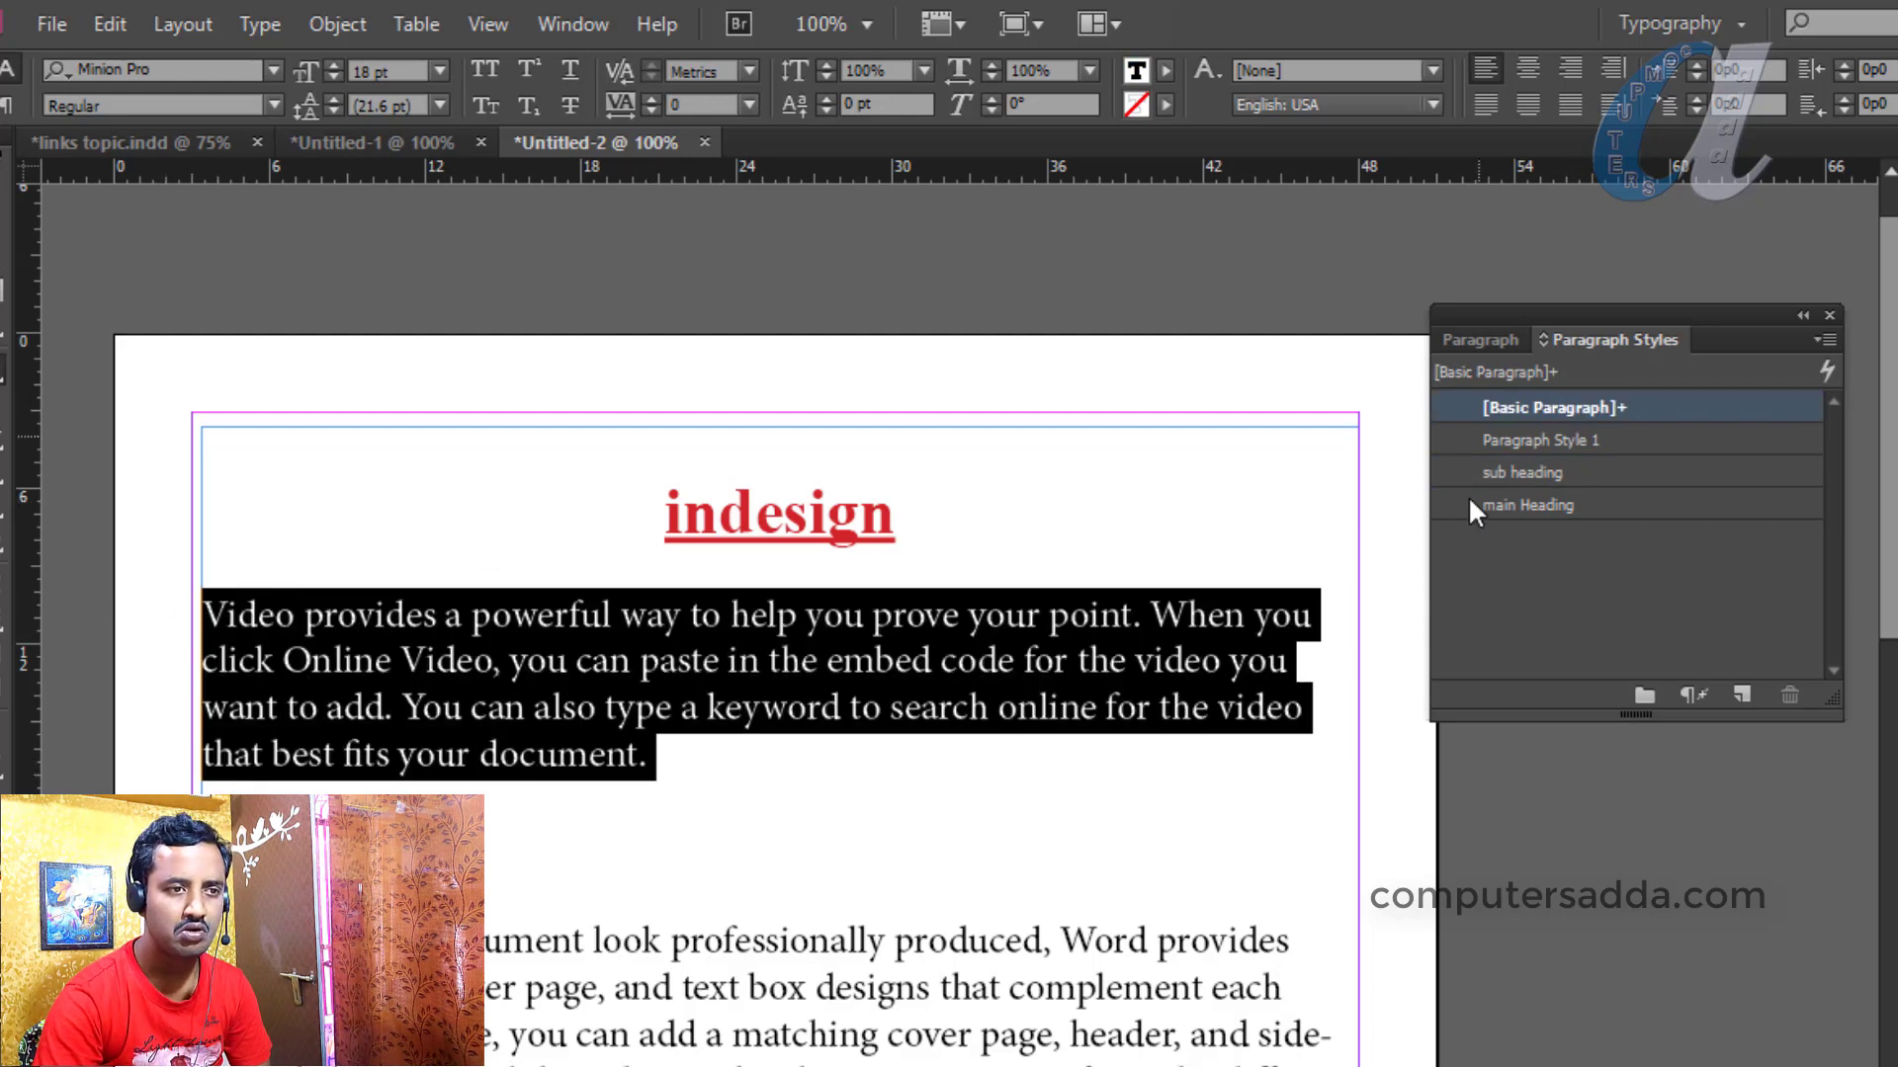
{"action": "left_click", "coordinate": [1521, 438]}
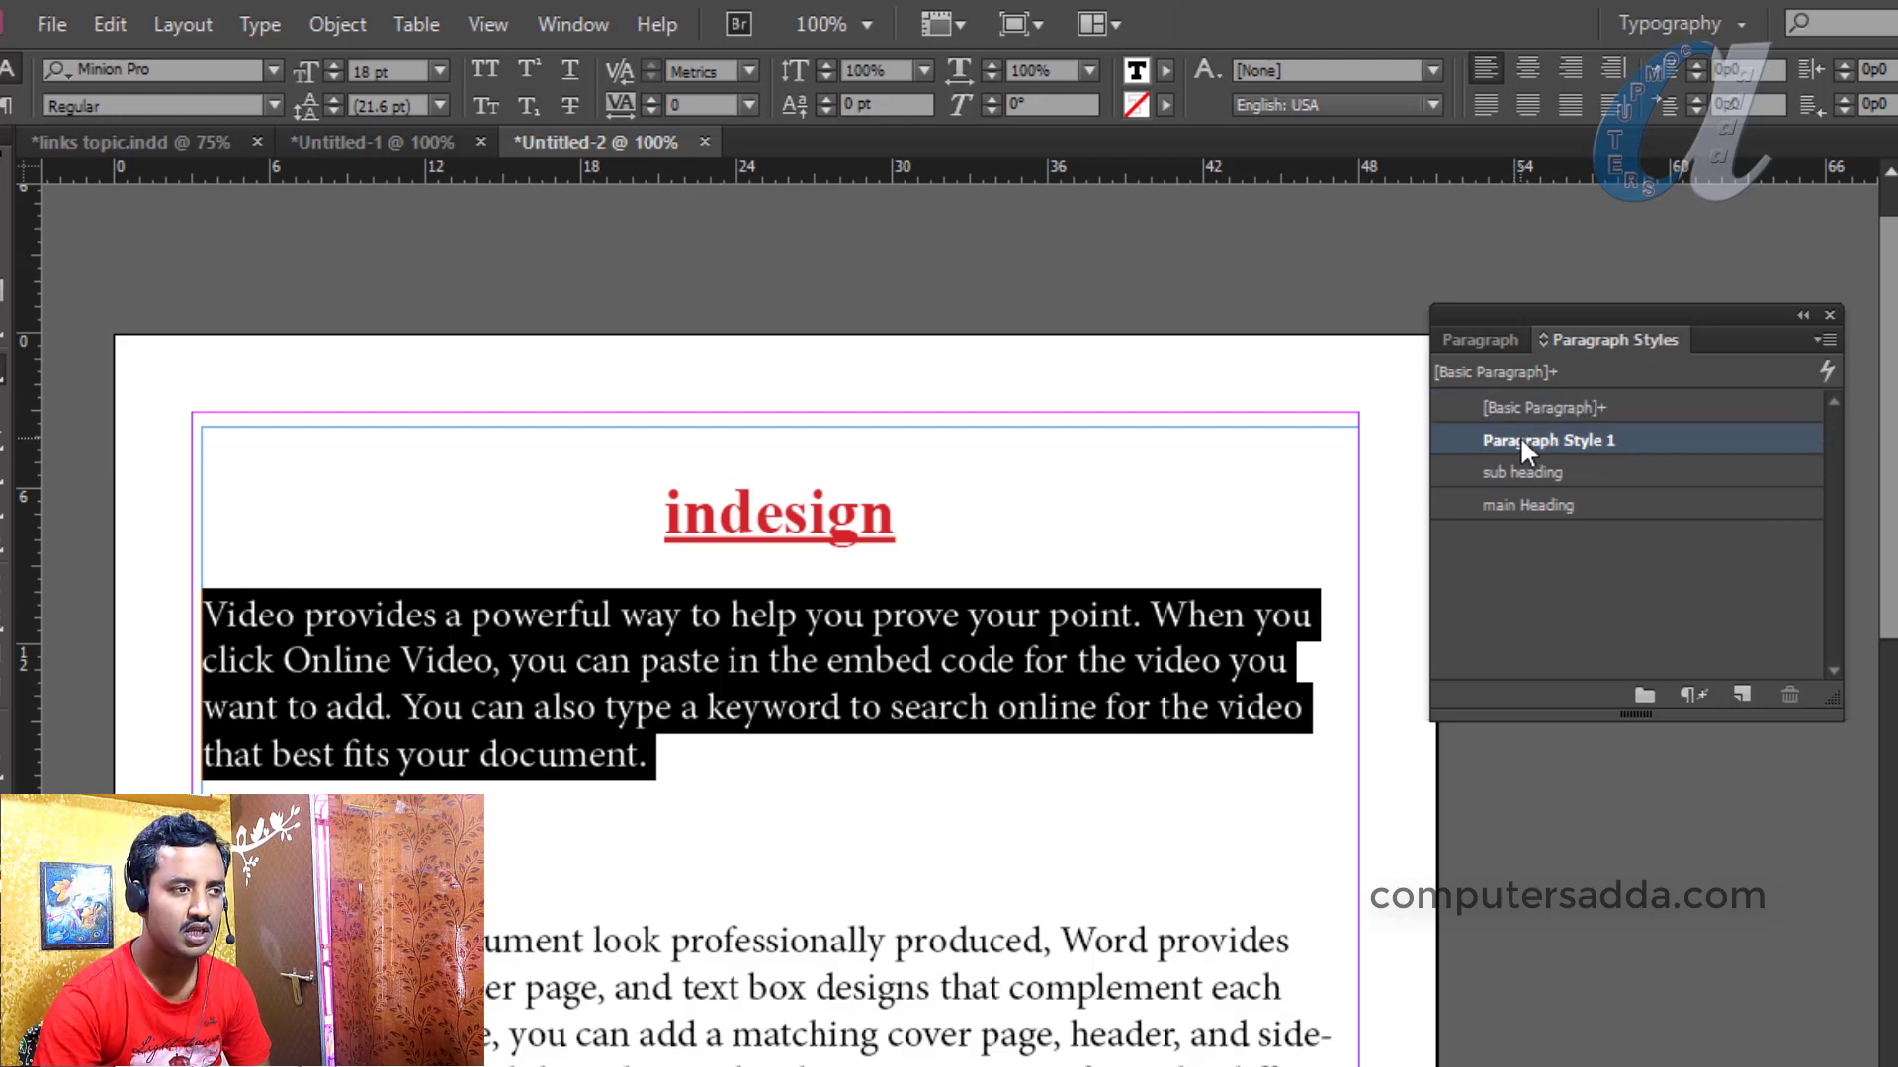
{"action": "left_click_drag", "start_coordinate": [1216, 641], "coordinate": [185, 578]}
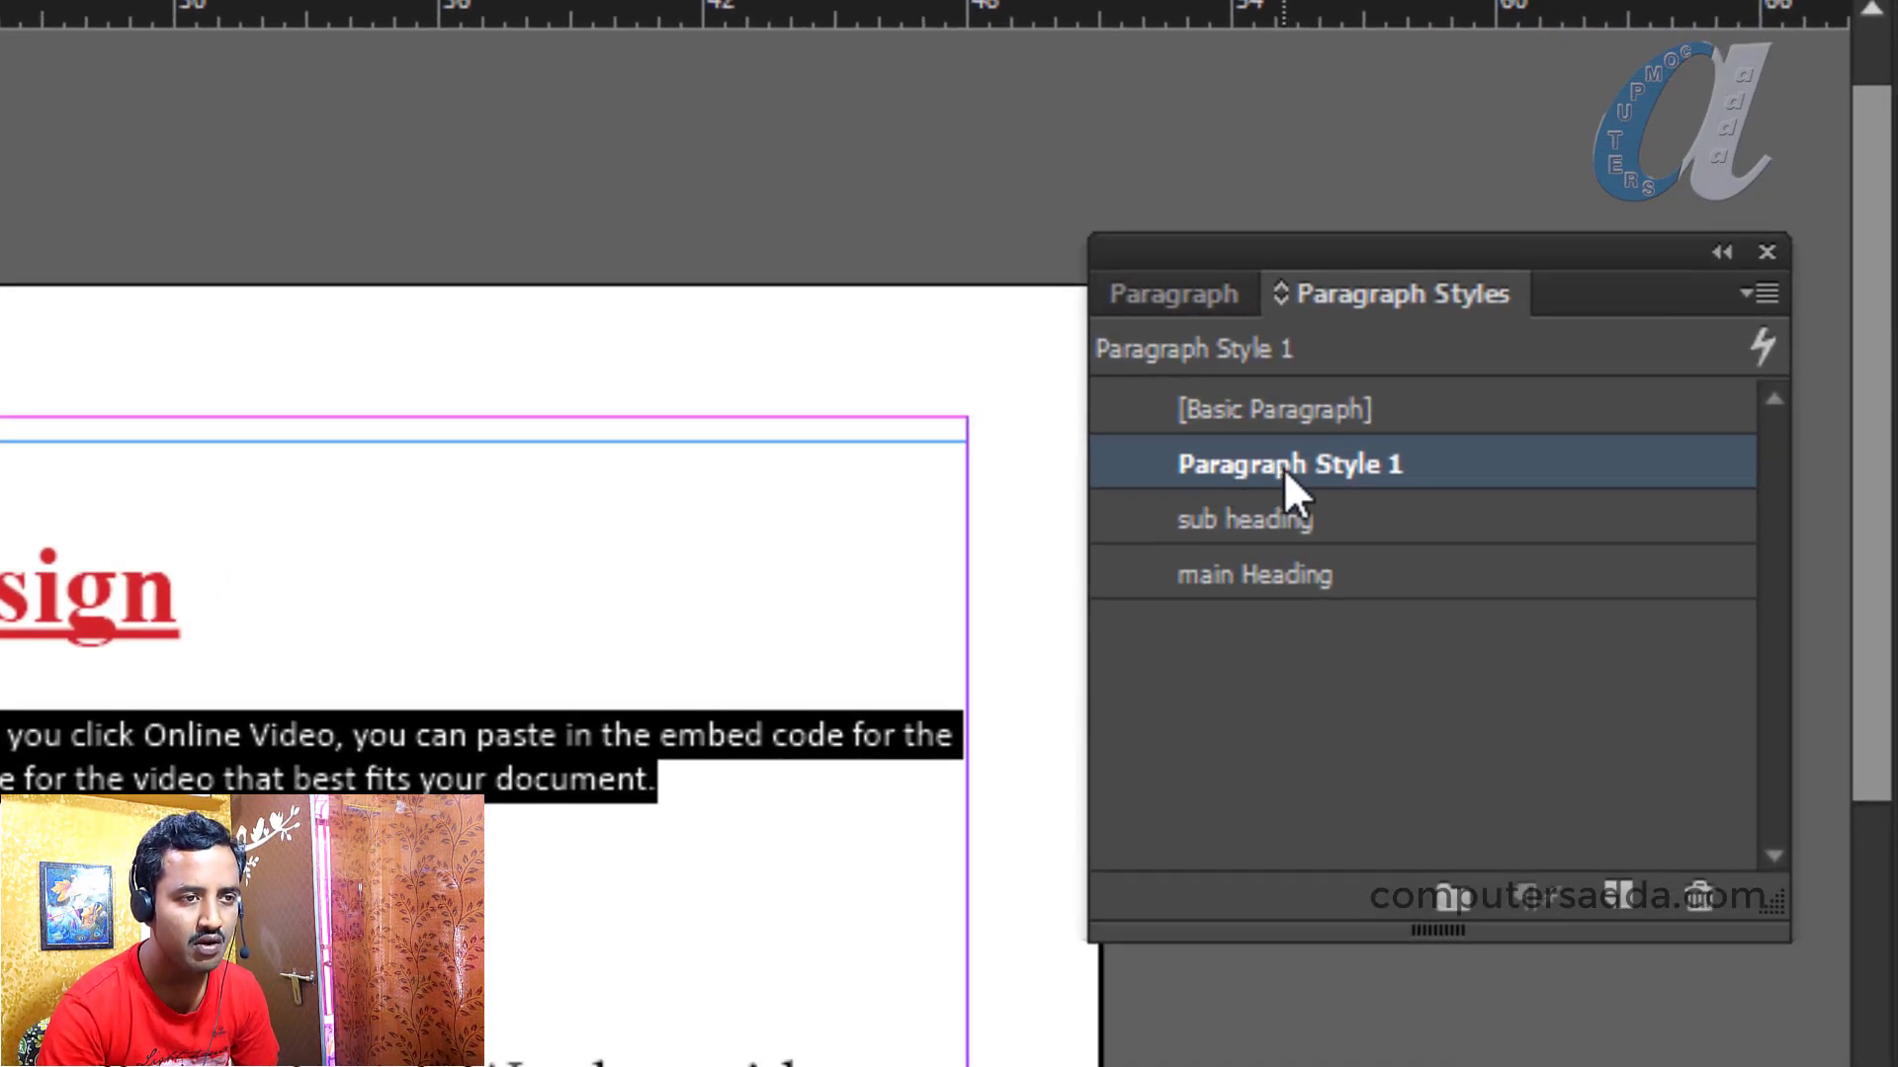
Change Paragraph Style 1's name to 'body text' in its style options
{"action": "double_click", "coordinate": [1304, 464]}
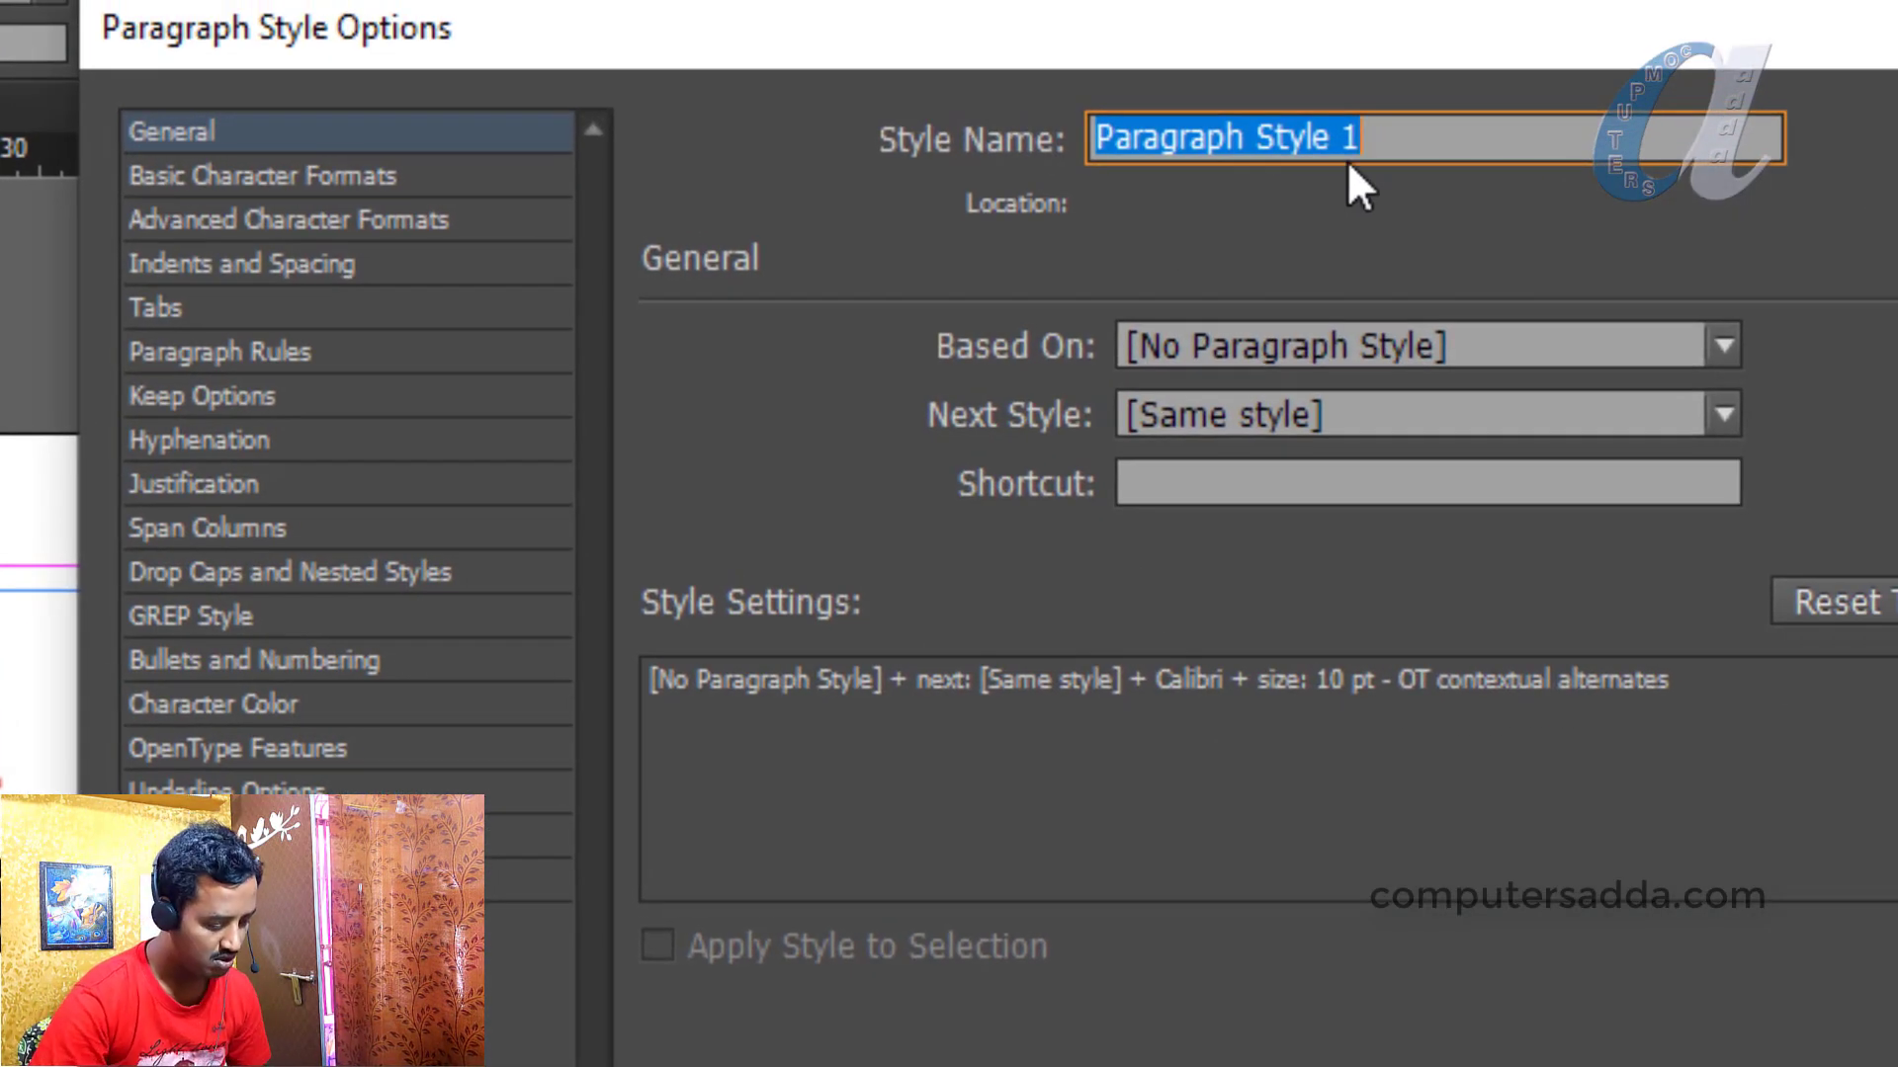
{"action": "type", "text": "body te"}
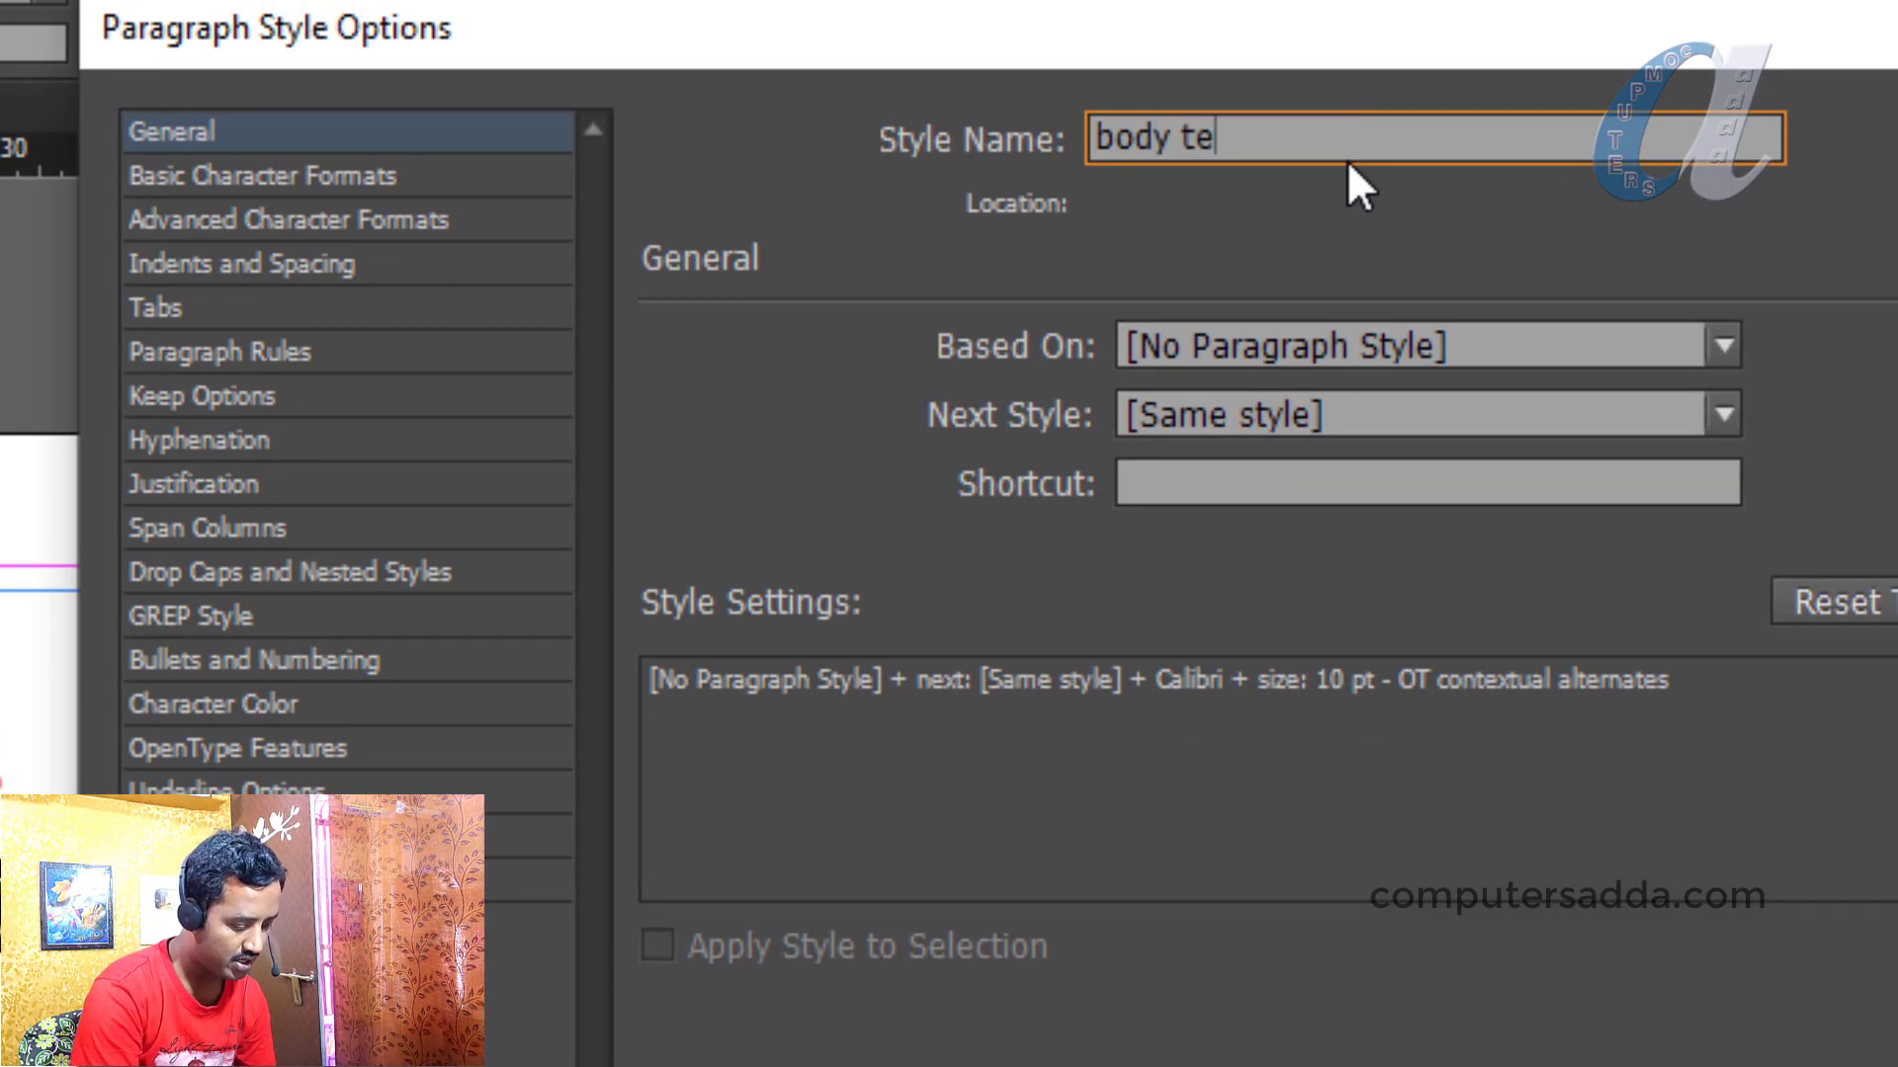
{"action": "type", "text": "xt"}
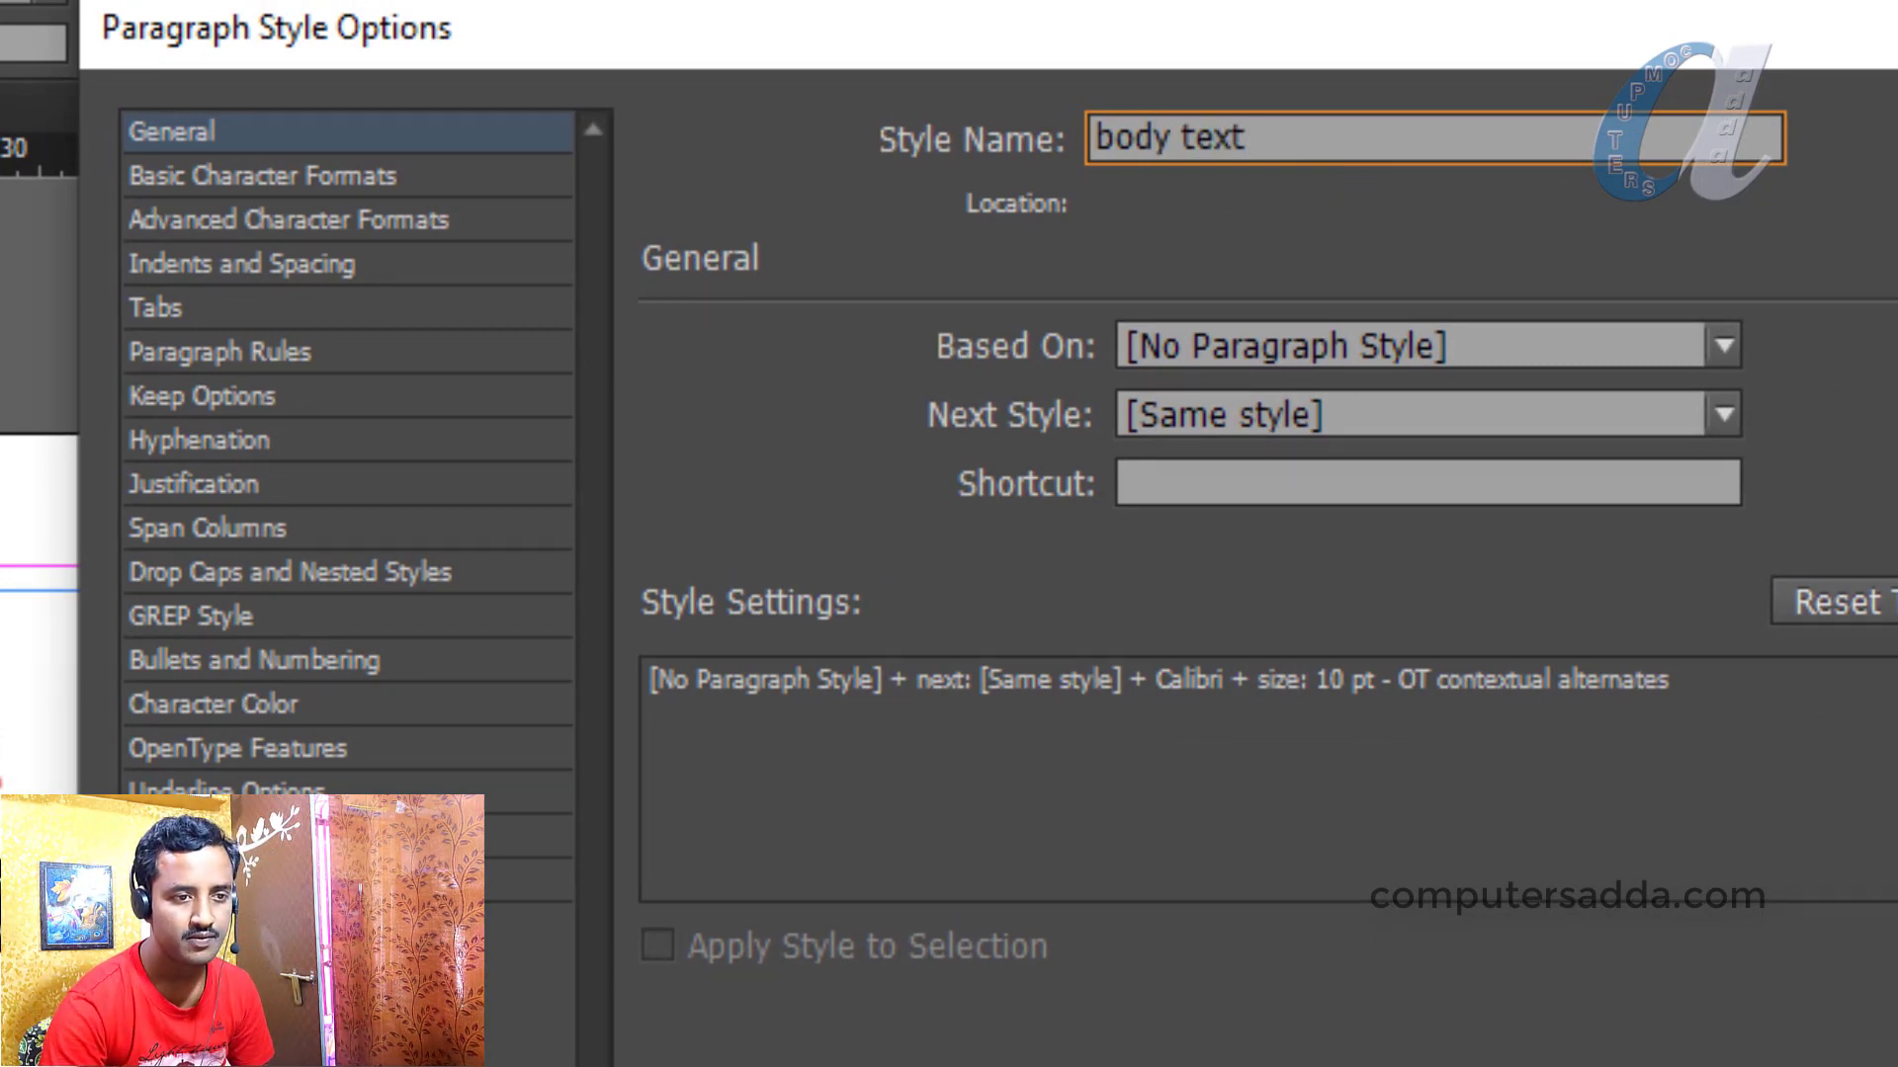
{"action": "key", "text": "Return"}
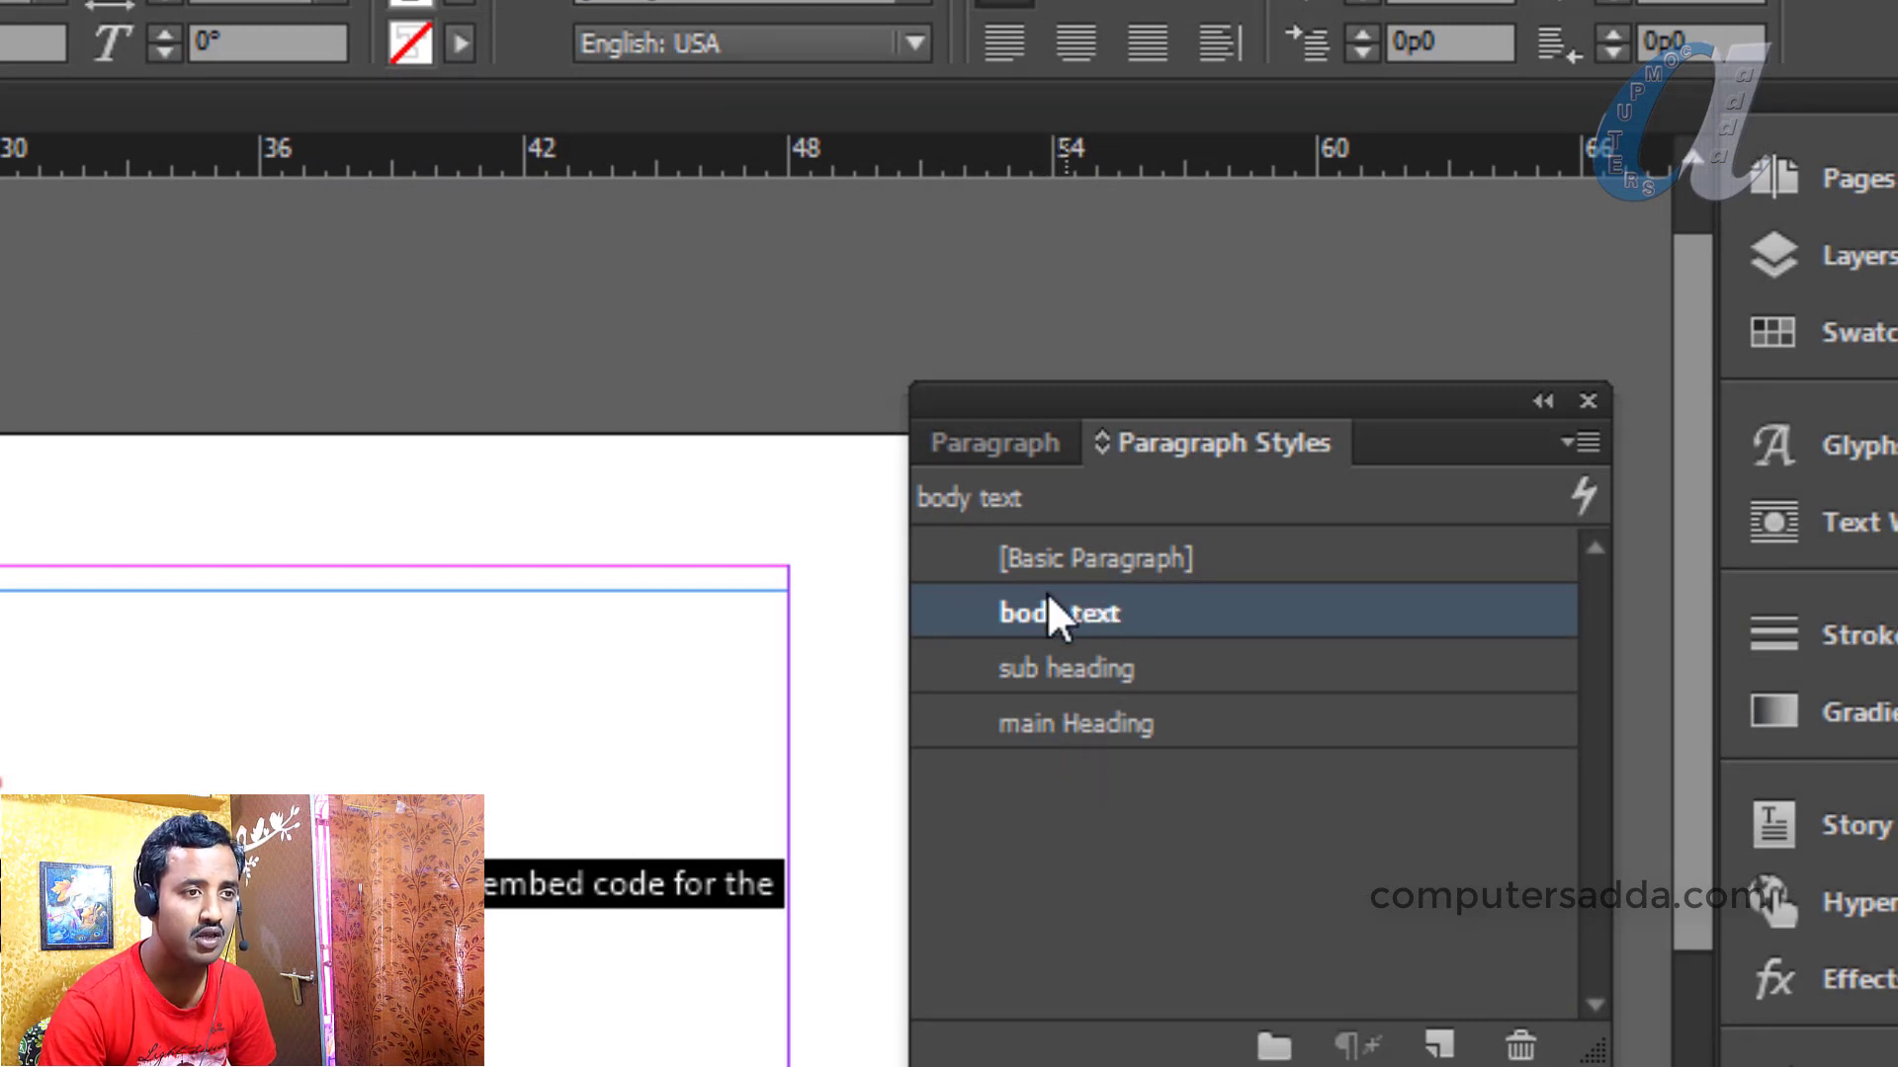
Create a new paragraph style group and name it 'Brouchure'
{"action": "left_click", "coordinate": [1085, 680], "text": "shift"}
{"action": "left_click", "coordinate": [1082, 727], "text": "shift"}
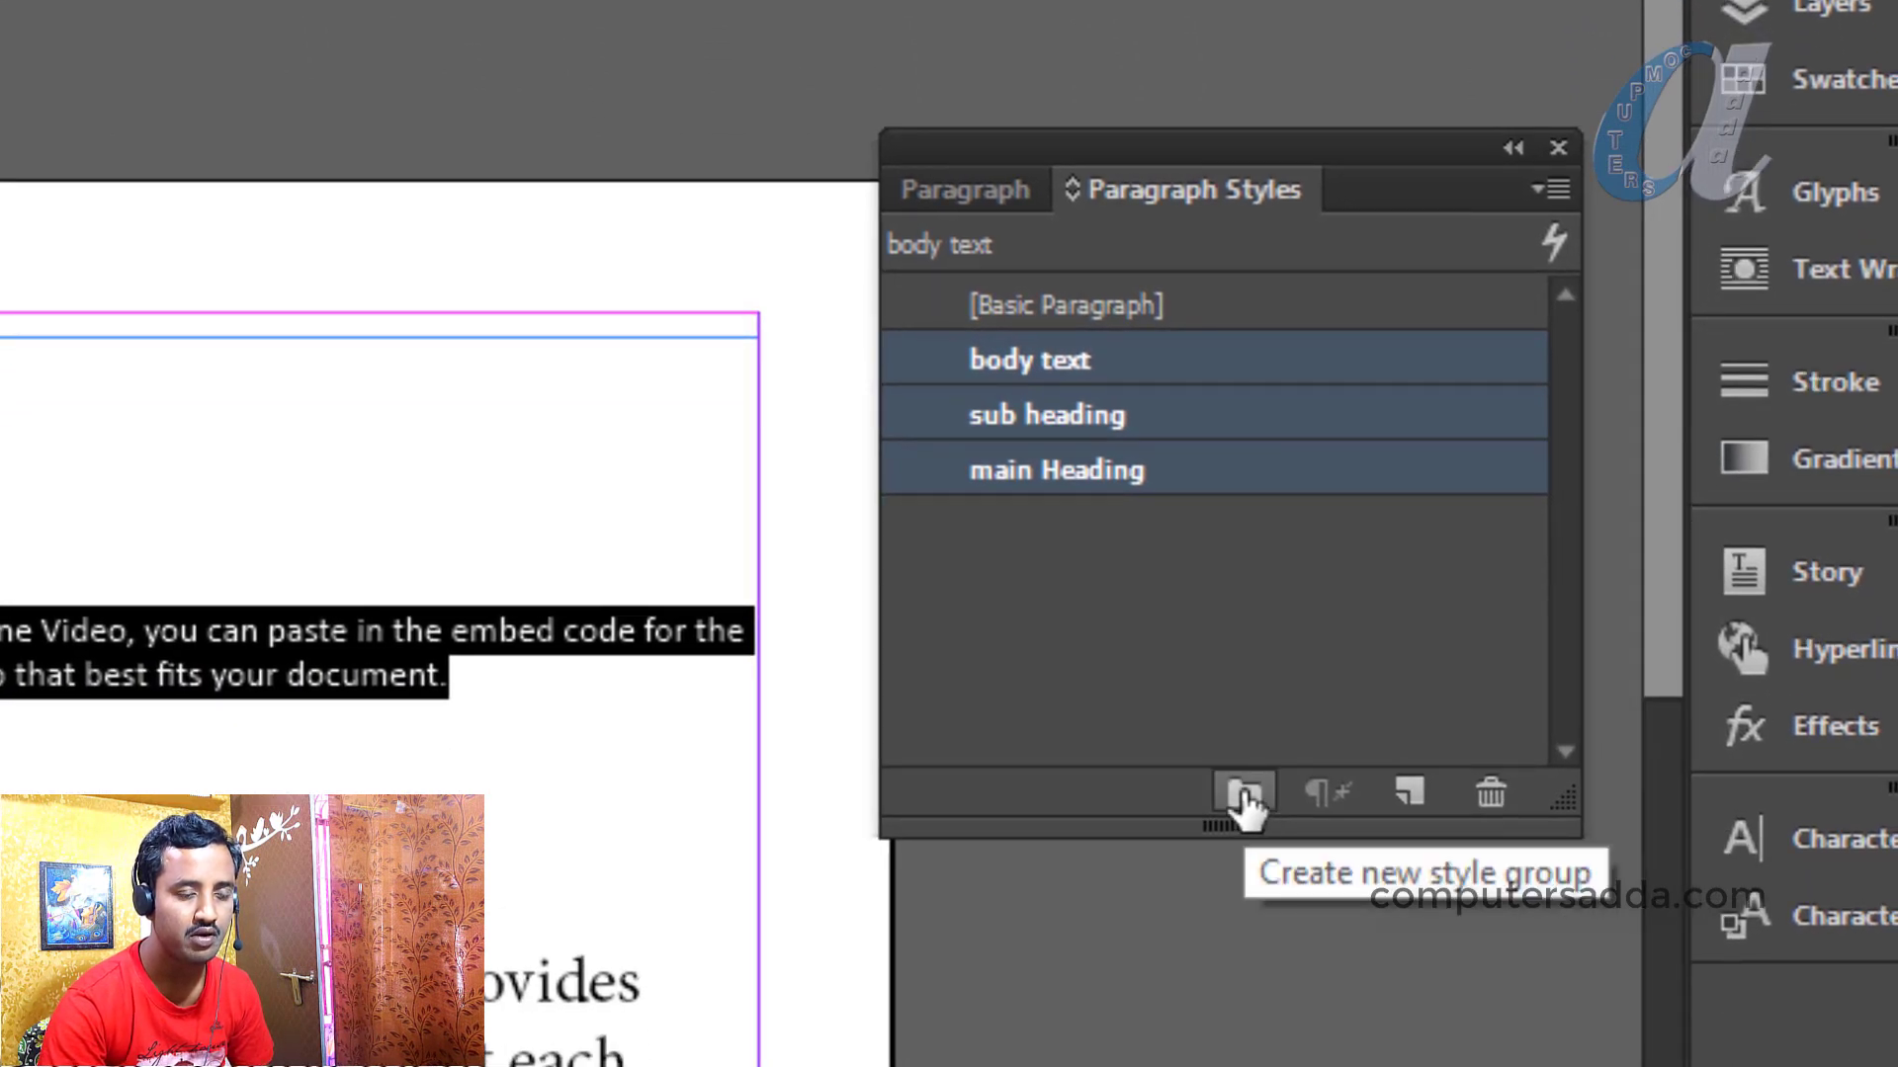
{"action": "left_click", "coordinate": [1243, 795]}
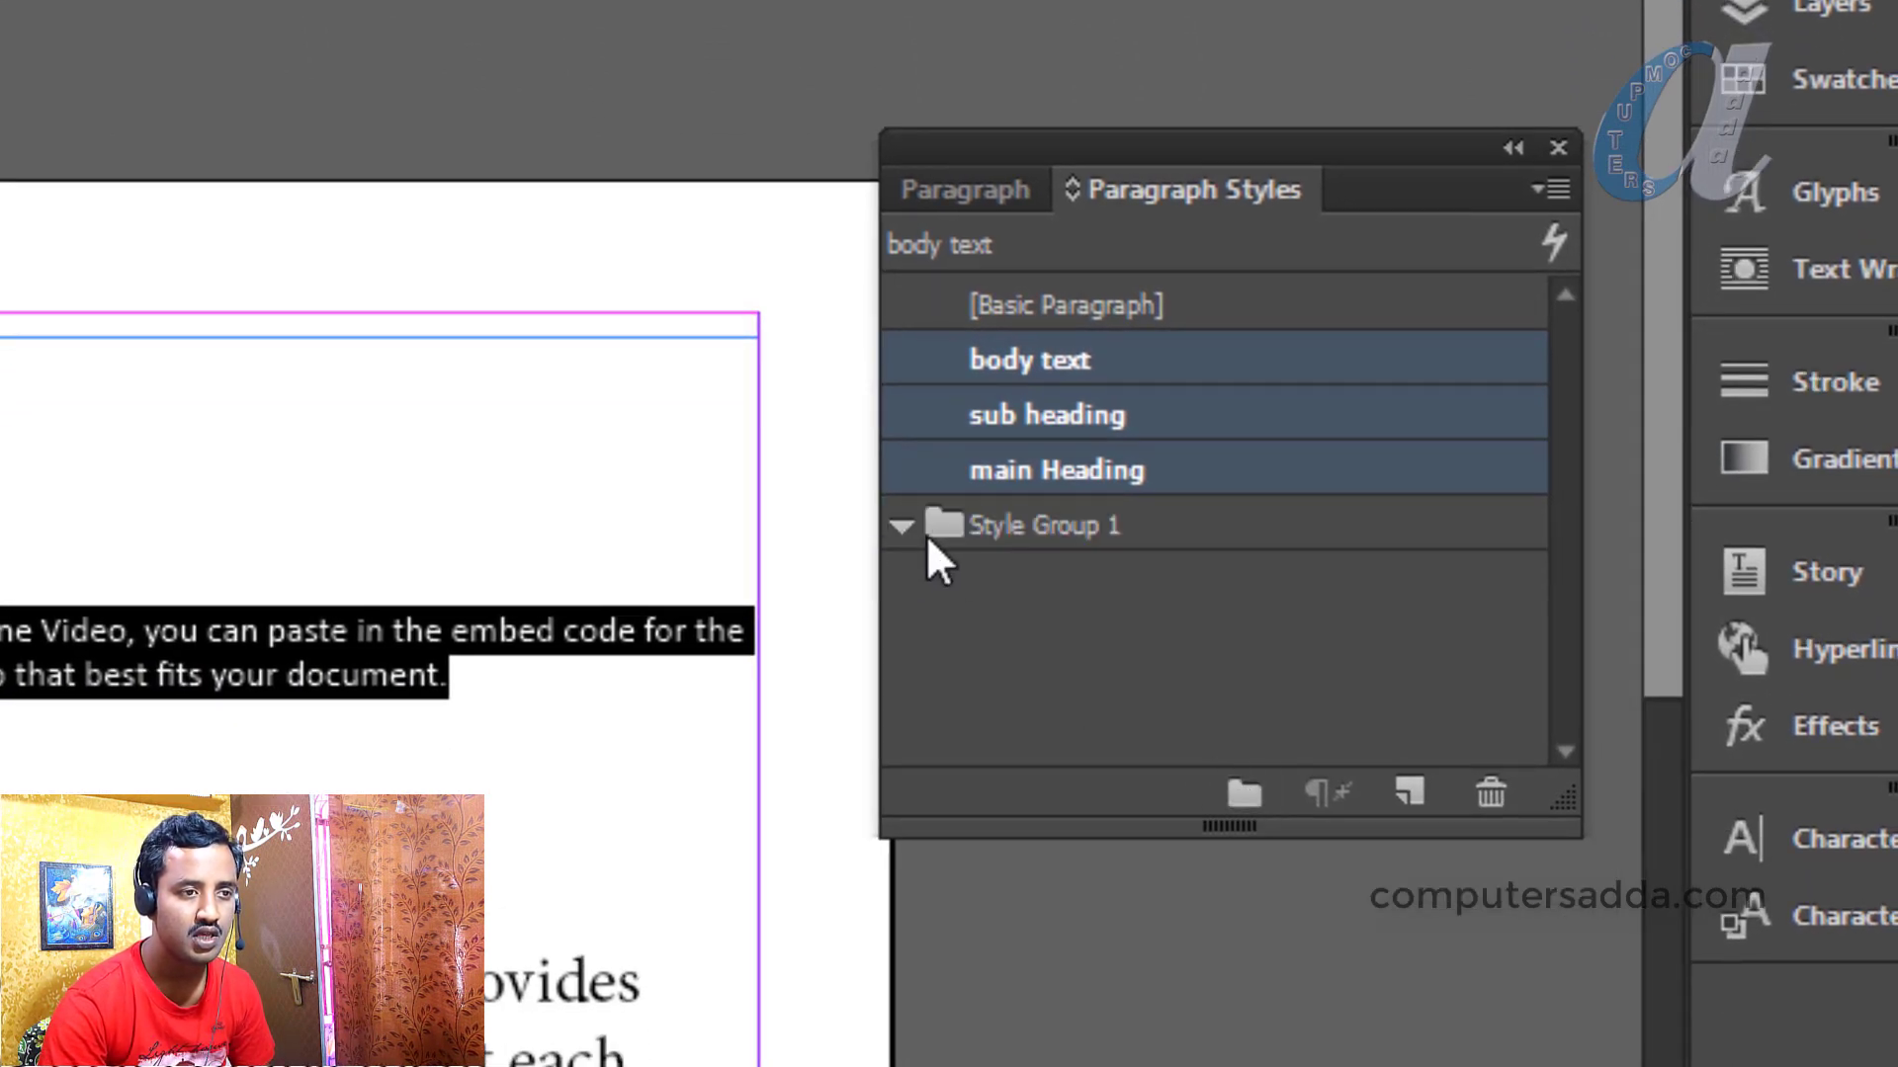
{"action": "double_click", "coordinate": [1047, 526]}
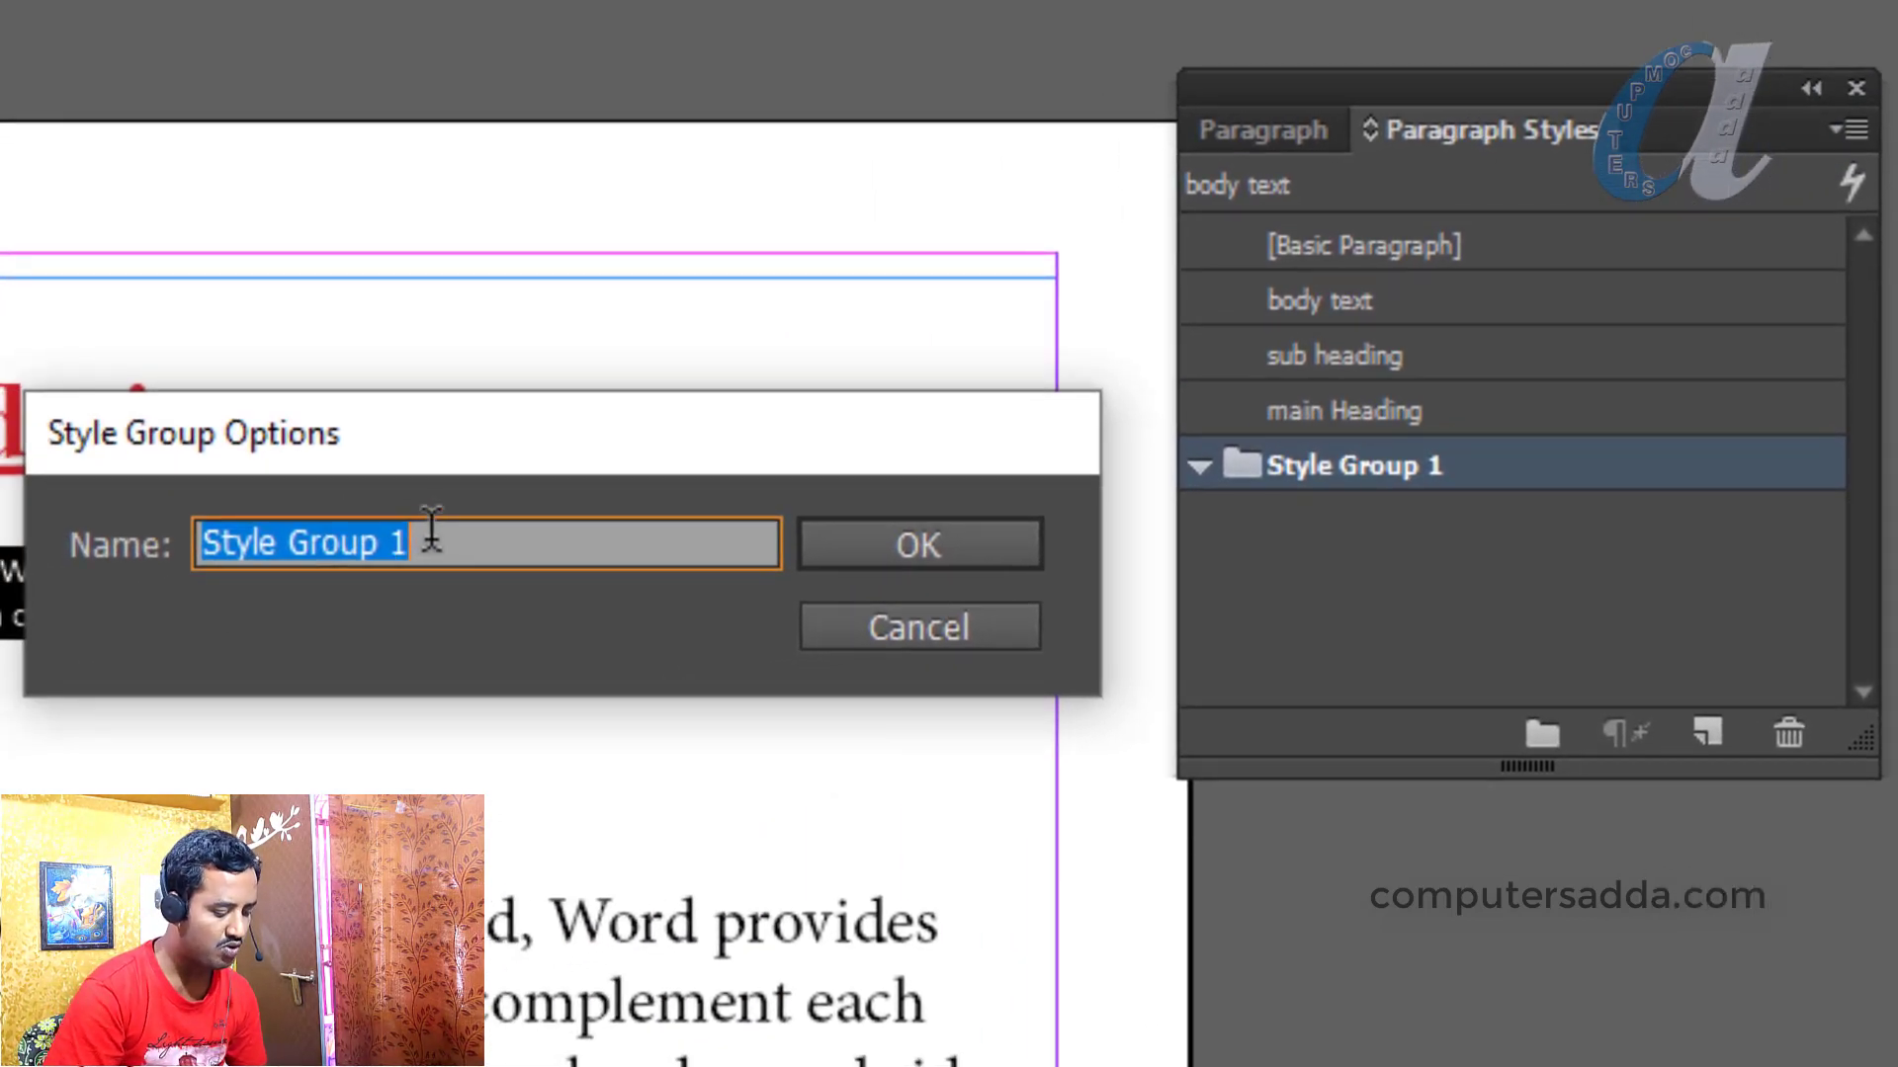
{"action": "type", "text": "Brouch"}
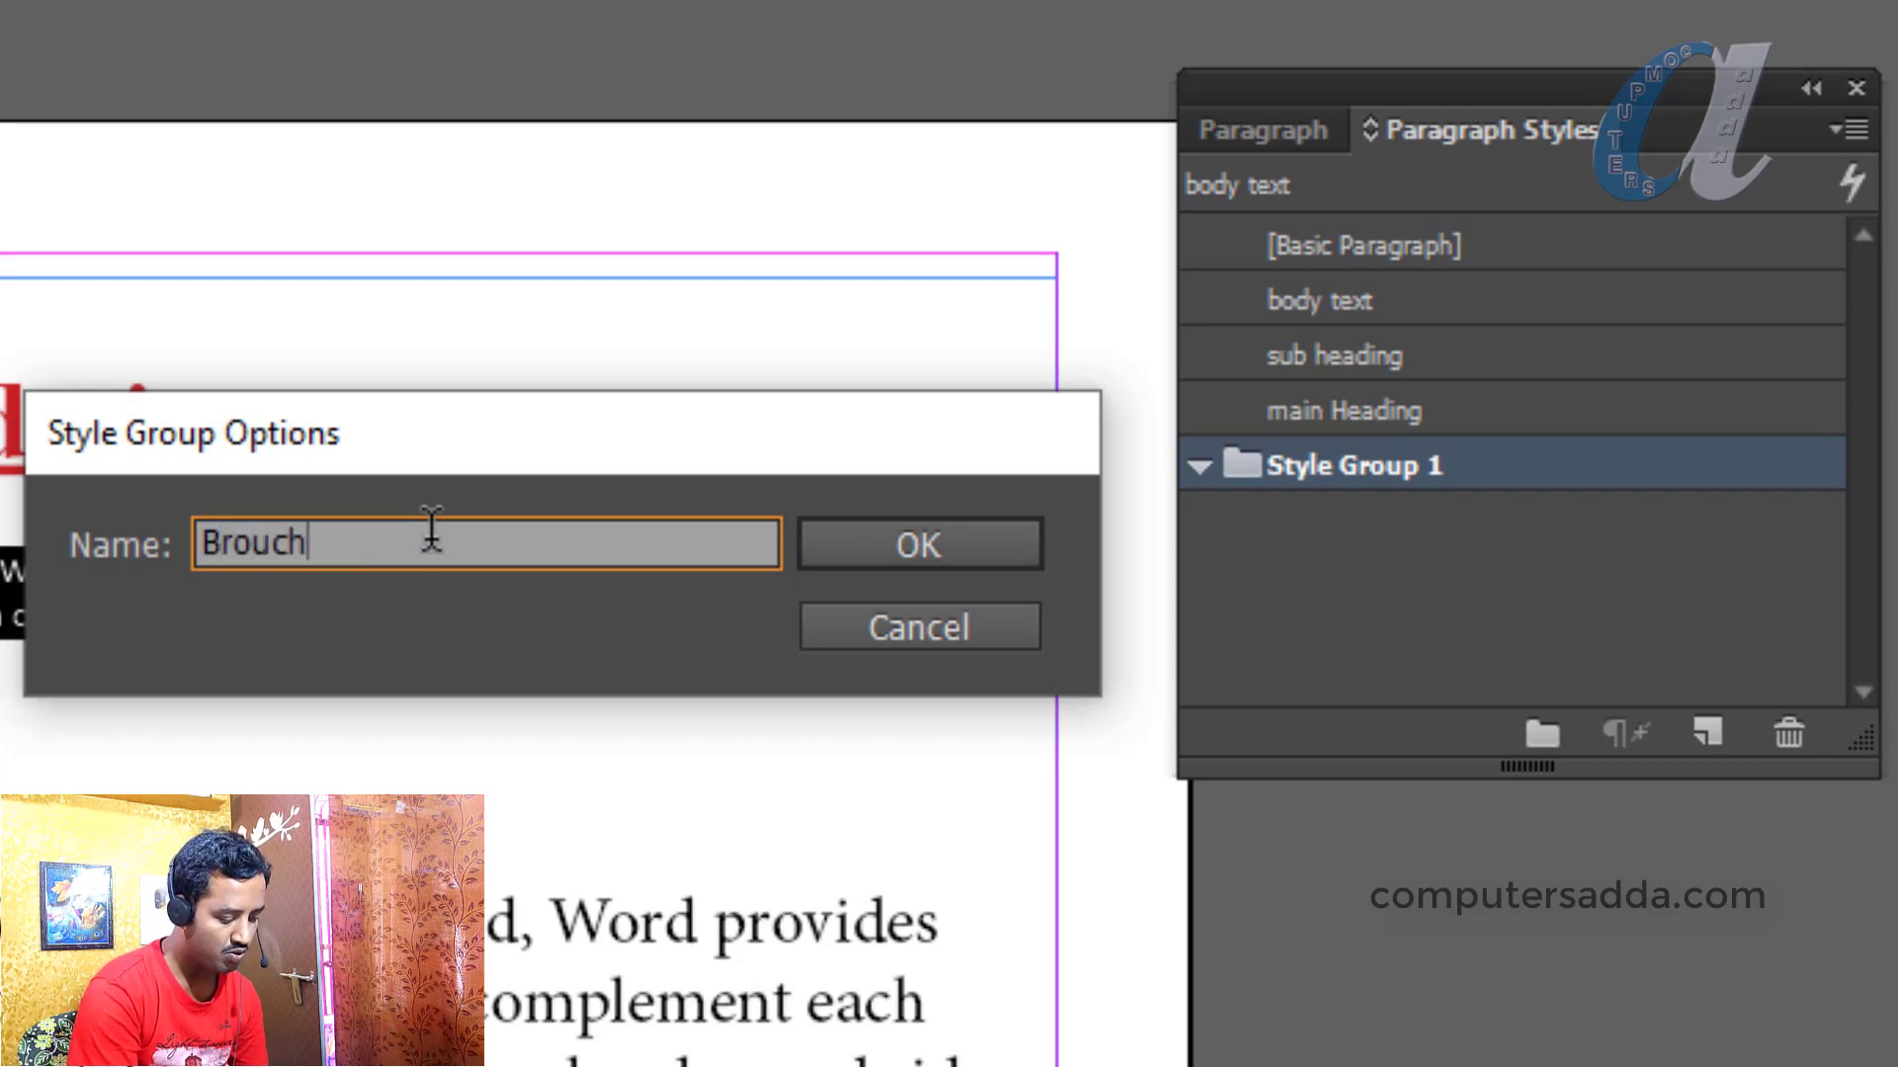
{"action": "type", "text": "ure"}
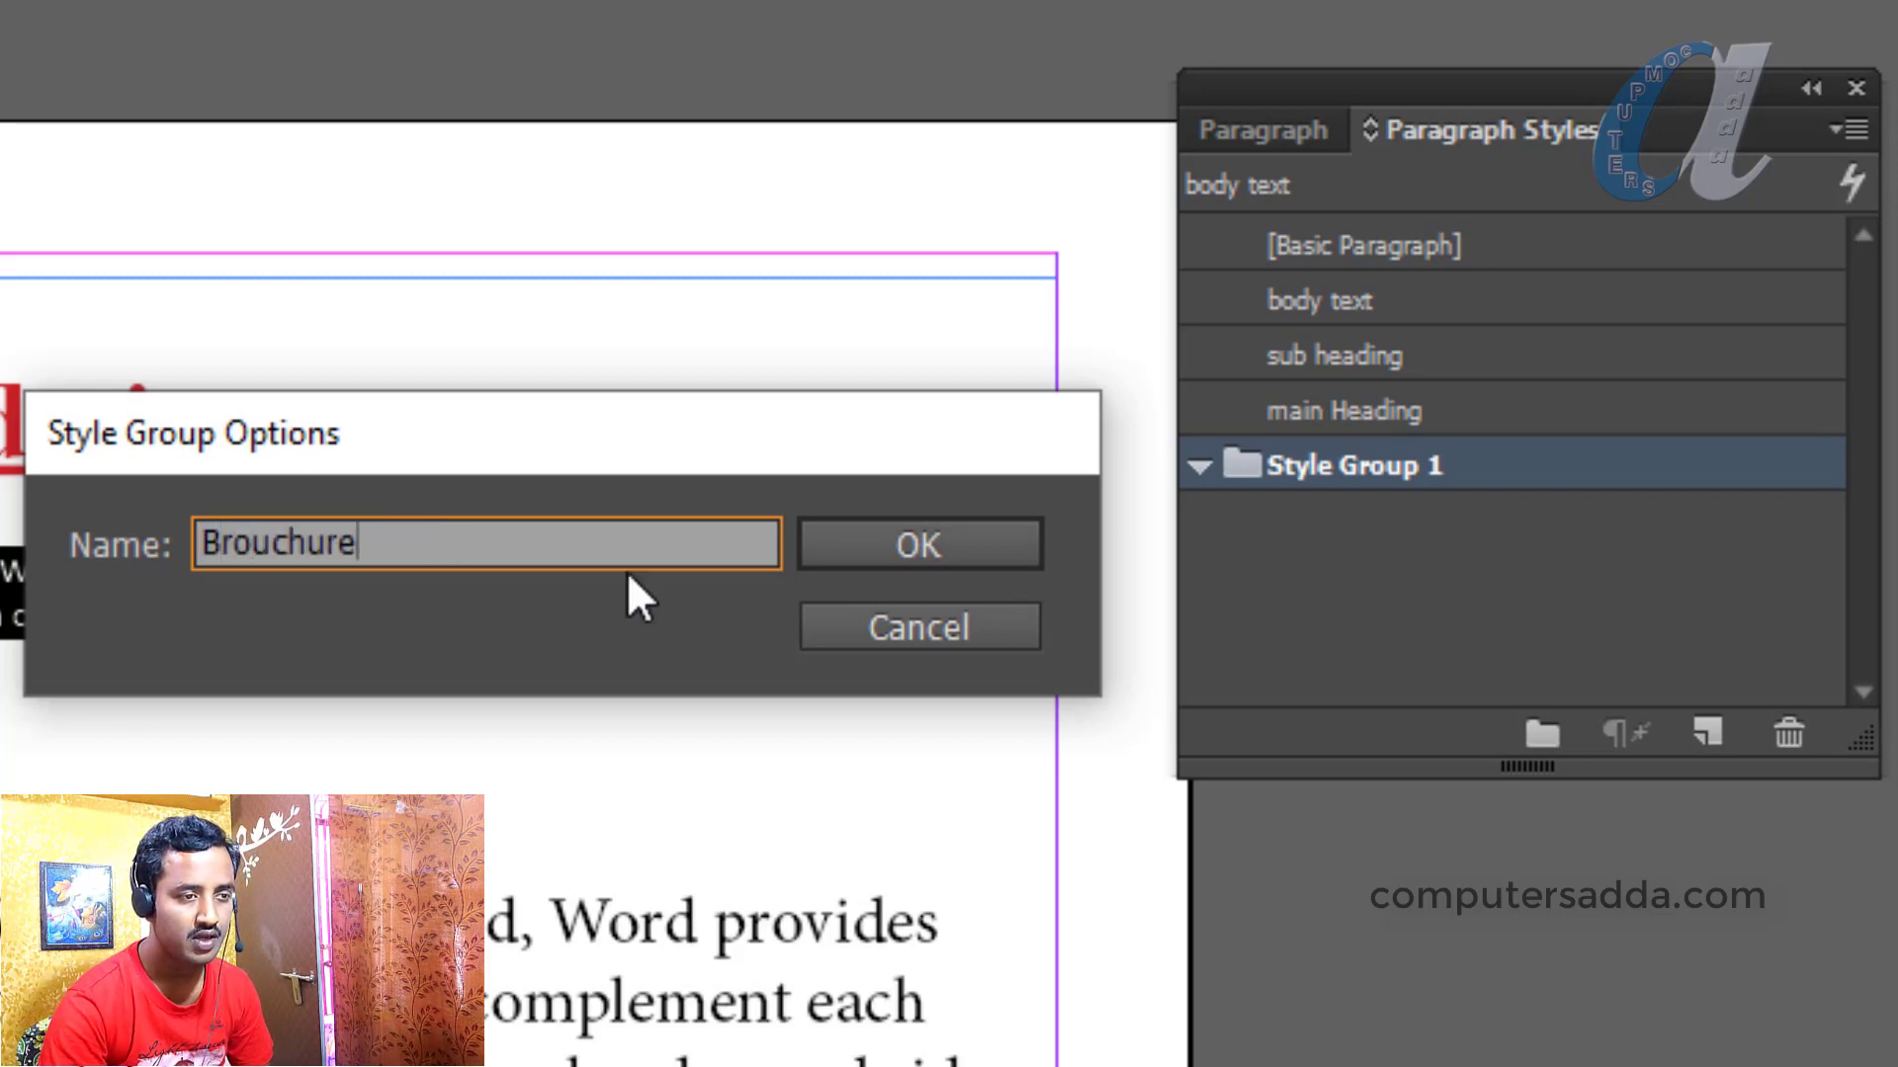
{"action": "left_click", "coordinate": [903, 546]}
Move body text, sub heading and main Heading into the Brouchure group, then collapse it
{"action": "left_click", "coordinate": [1334, 312]}
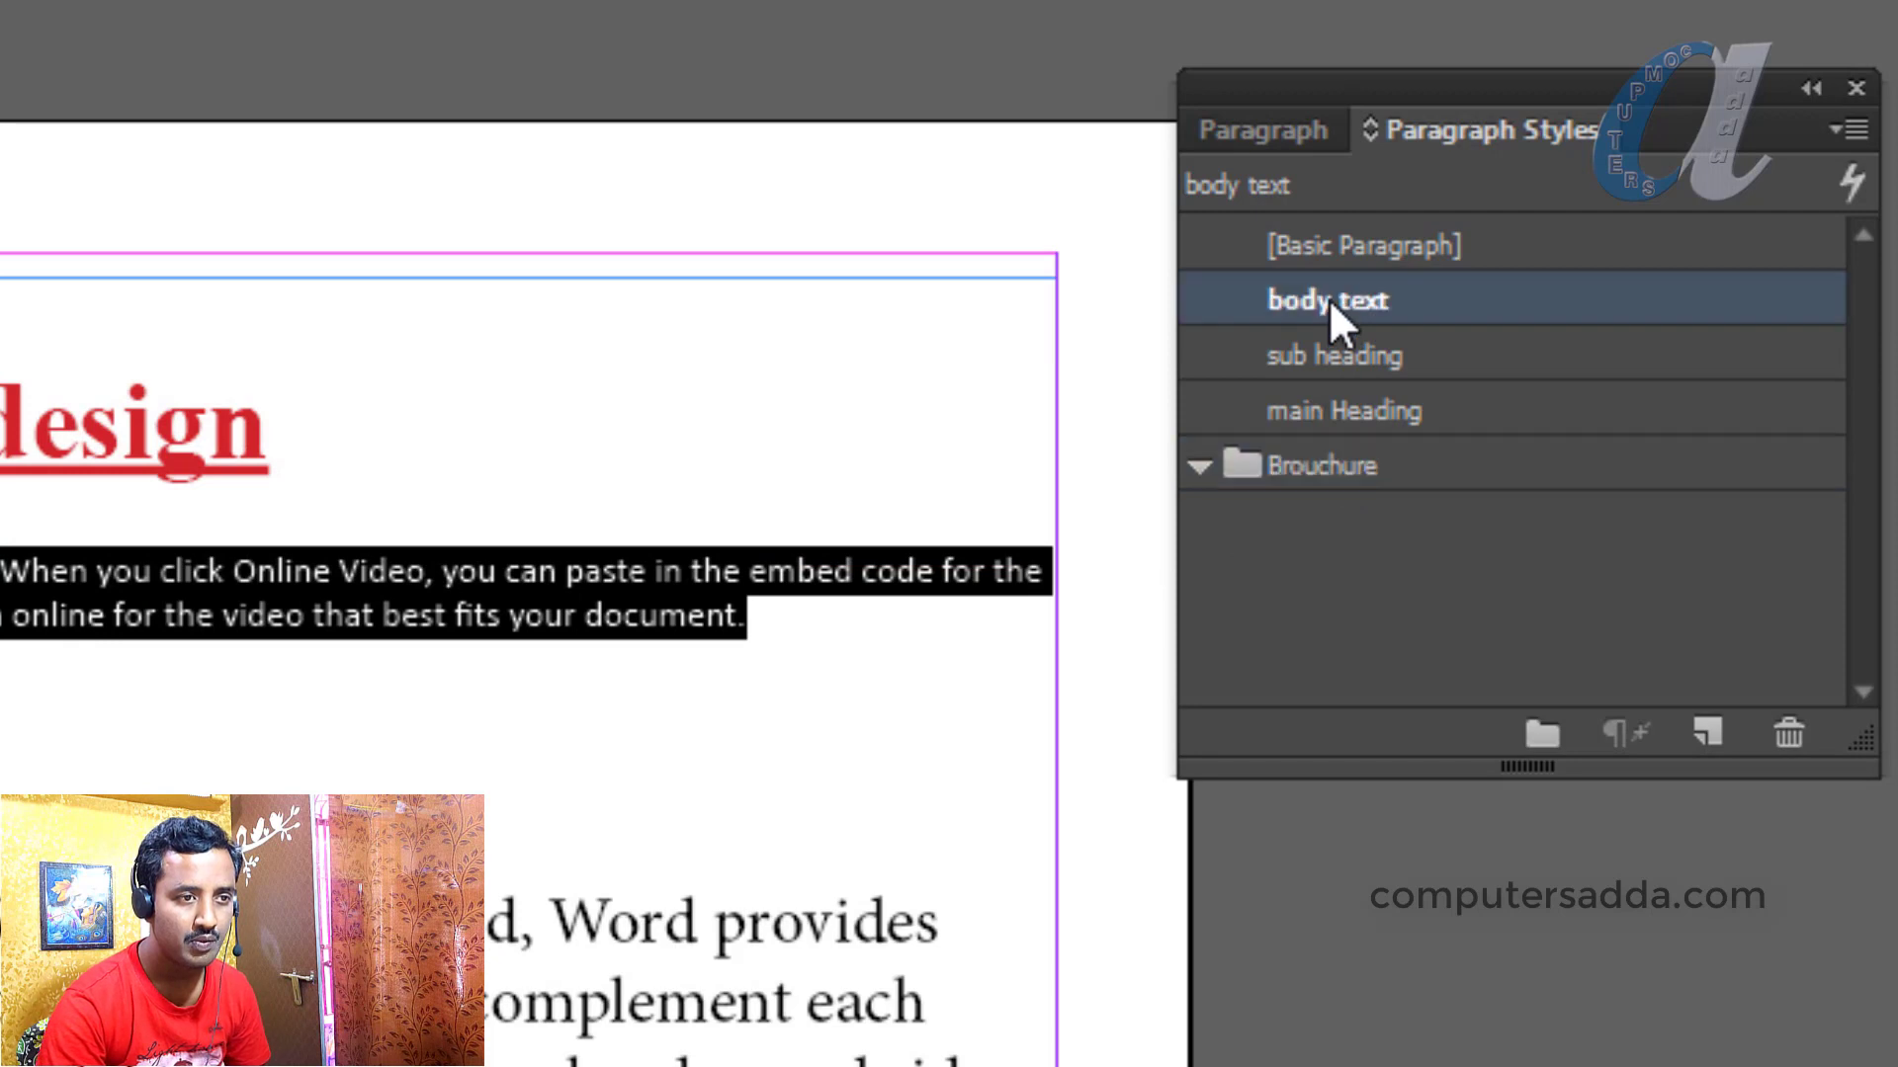
{"action": "left_click", "coordinate": [1327, 366], "text": "shift"}
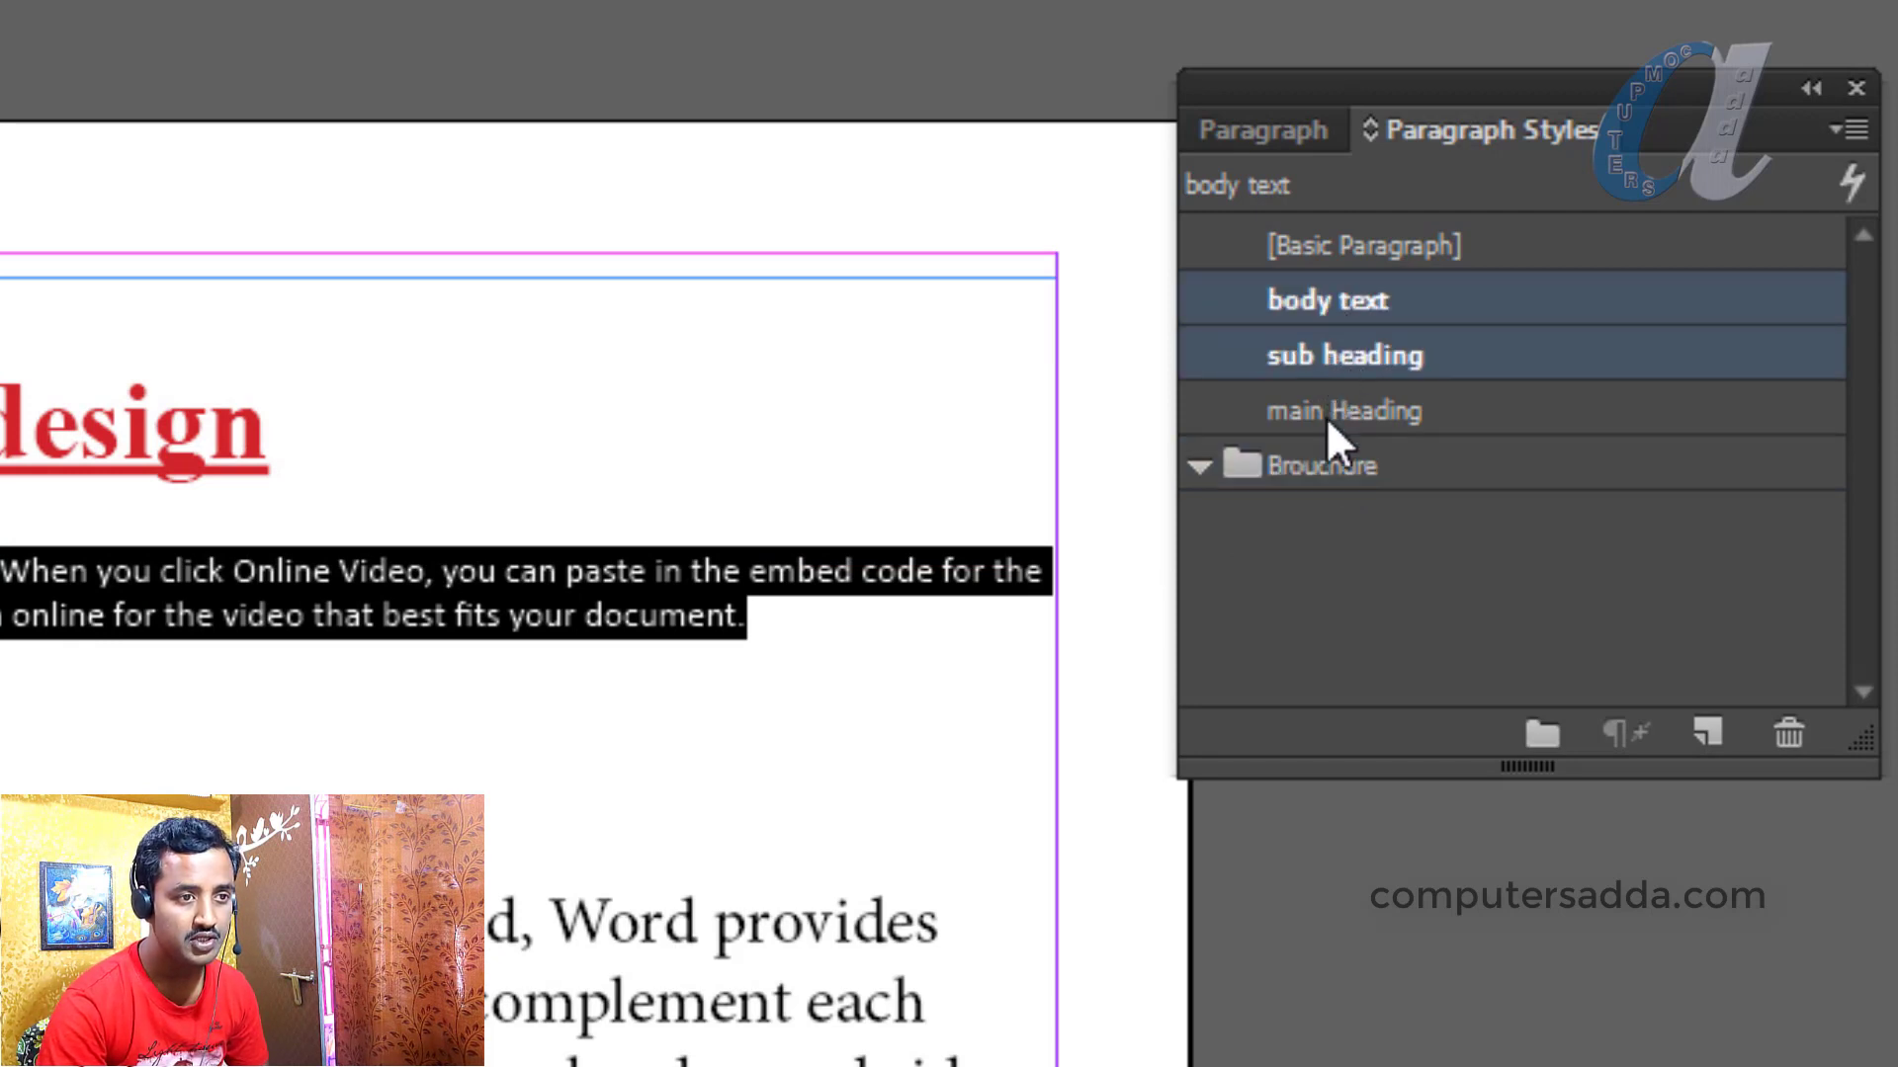
{"action": "left_click", "coordinate": [1326, 407], "text": "shift"}
{"action": "left_click_drag", "start_coordinate": [1320, 409], "coordinate": [1316, 485]}
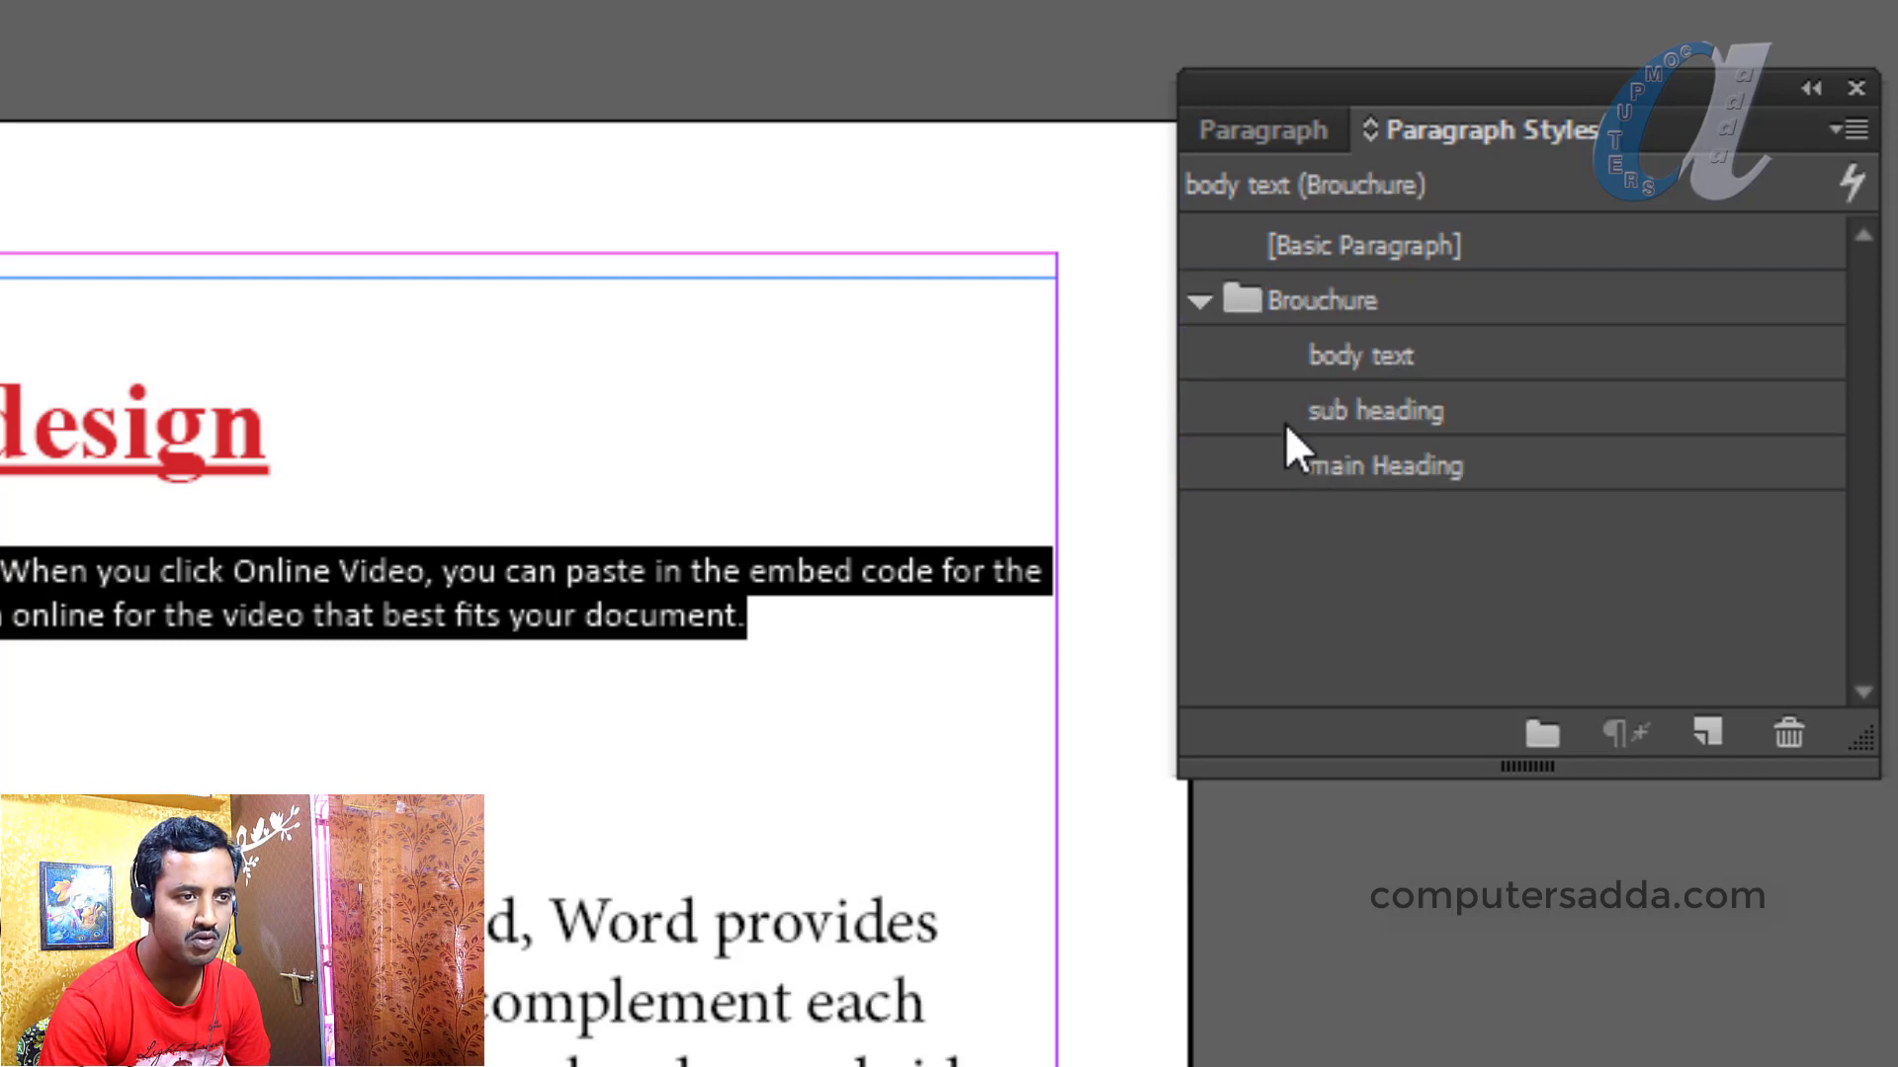
{"action": "left_click", "coordinate": [1197, 302]}
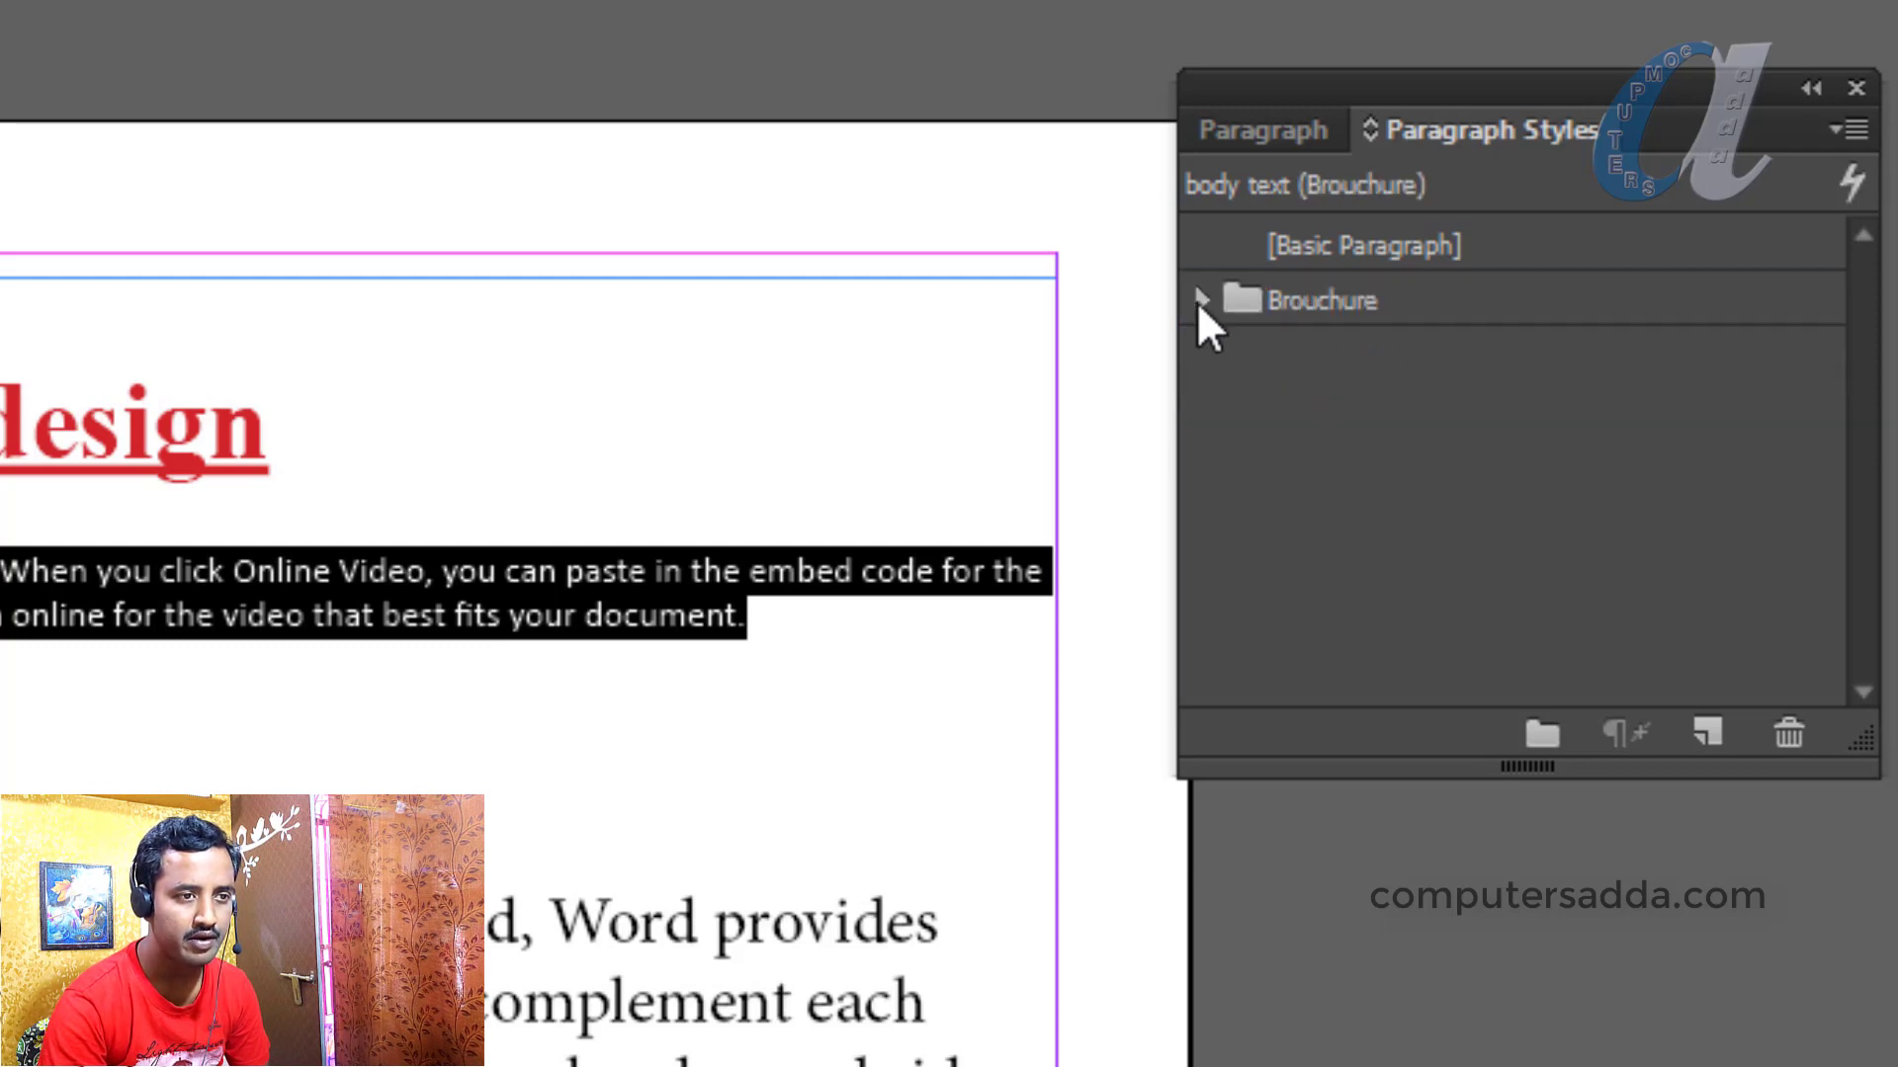
{"action": "left_click", "coordinate": [1201, 301]}
{"action": "left_click", "coordinate": [1201, 300]}
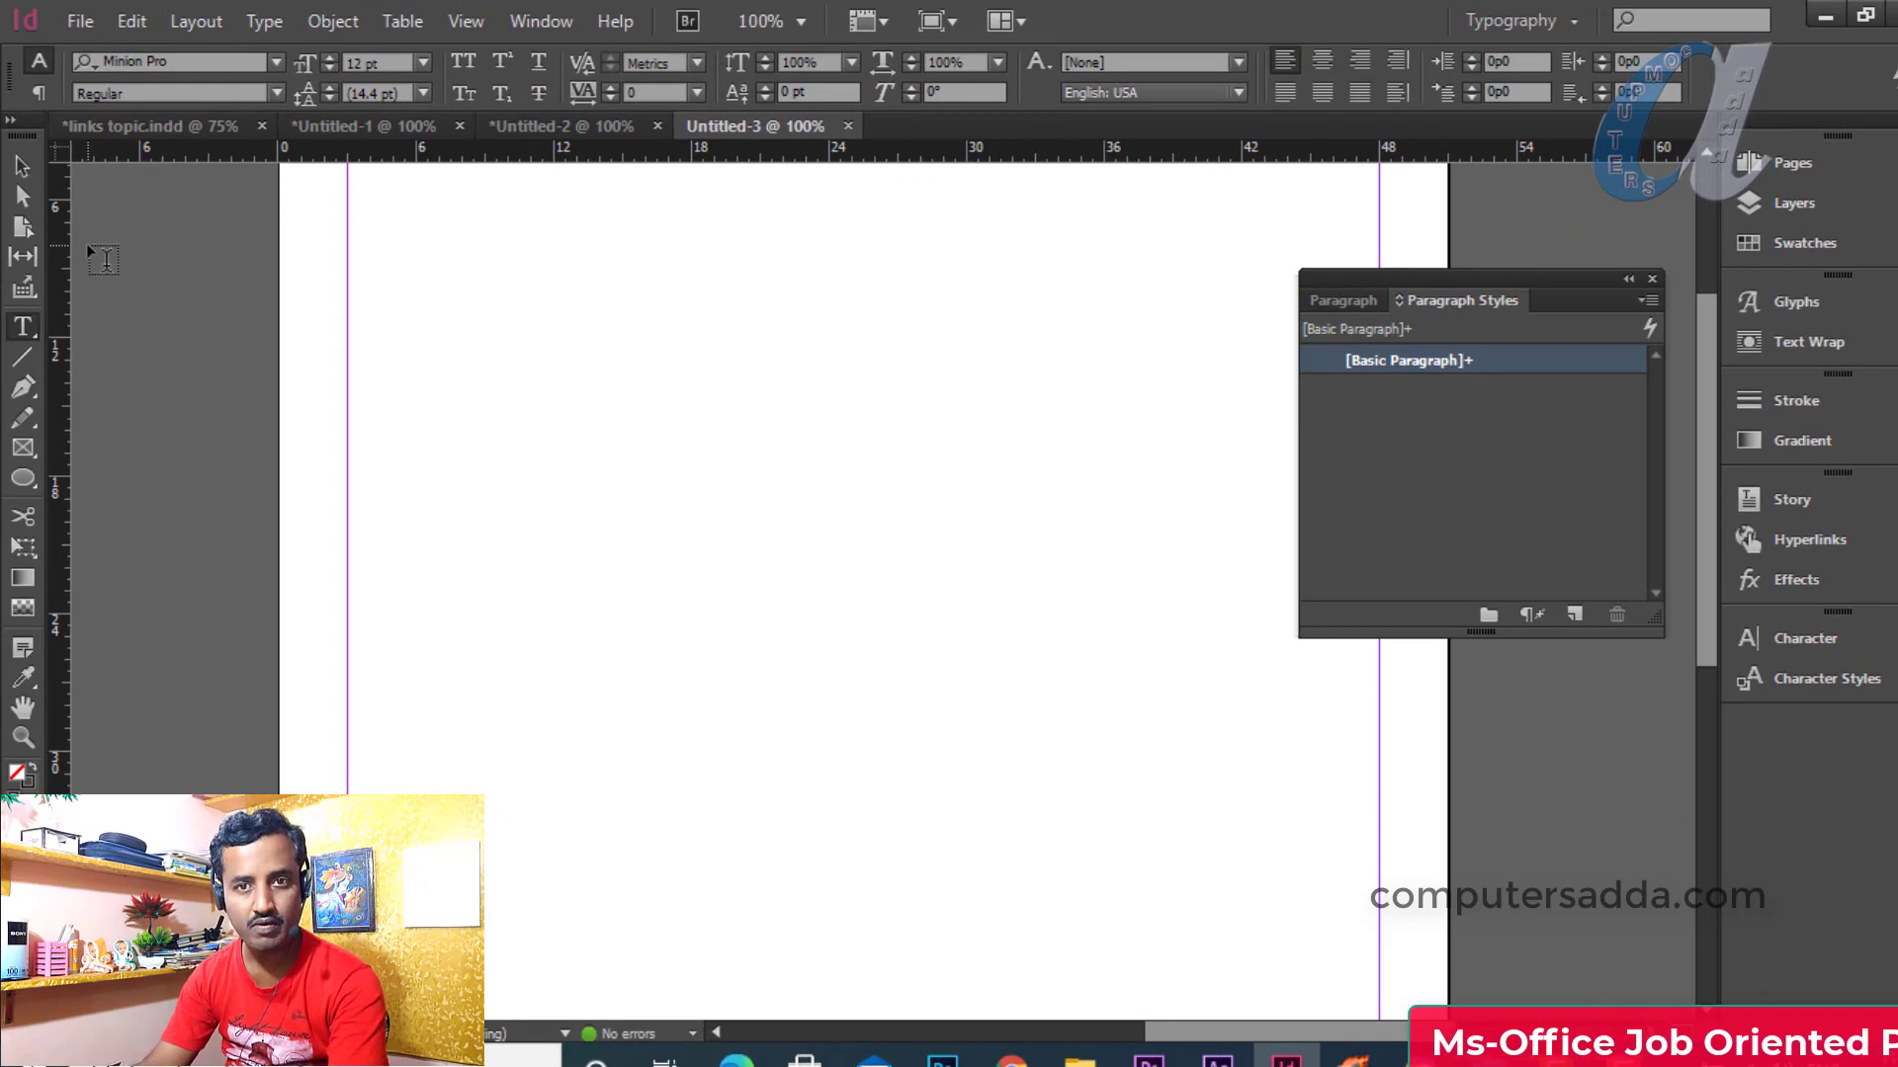
Draw a text frame near the page top, type a person's name, and select it
{"action": "left_click", "coordinate": [24, 329]}
{"action": "left_click_drag", "start_coordinate": [432, 363], "coordinate": [871, 493]}
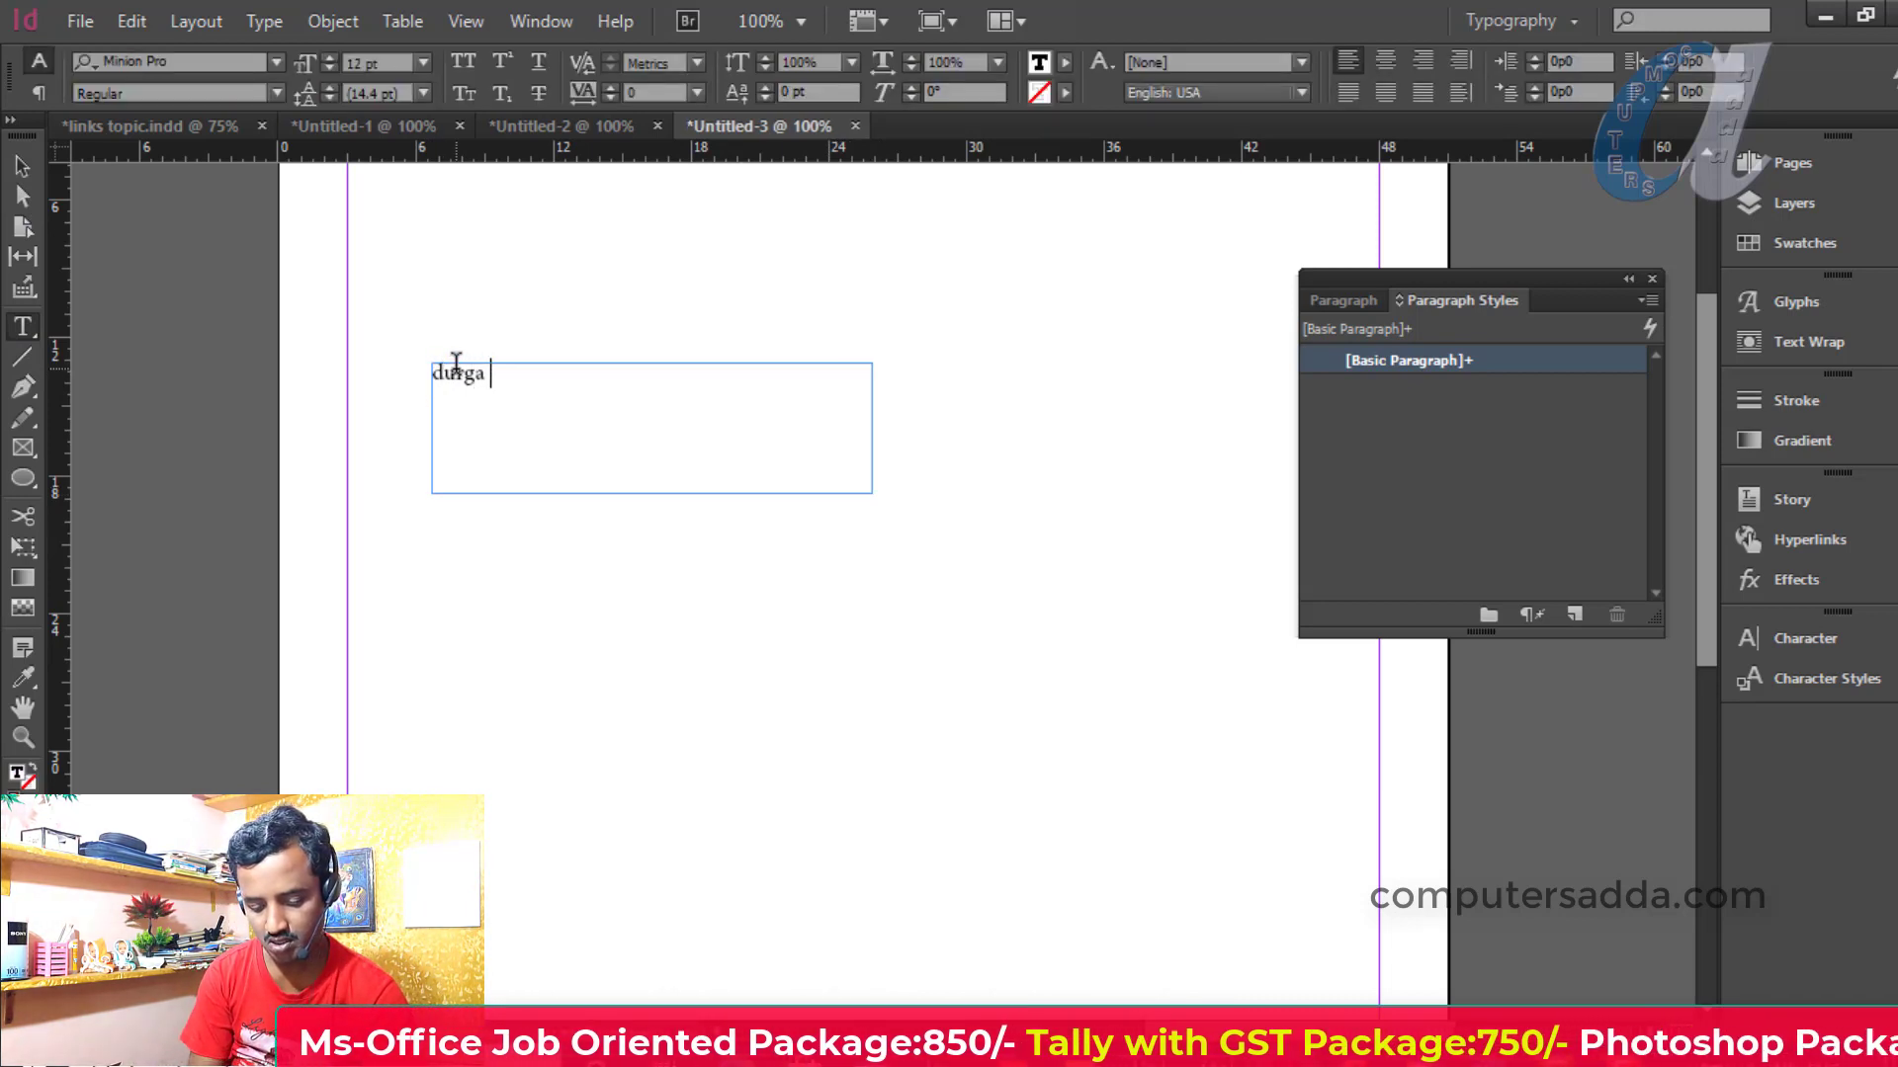
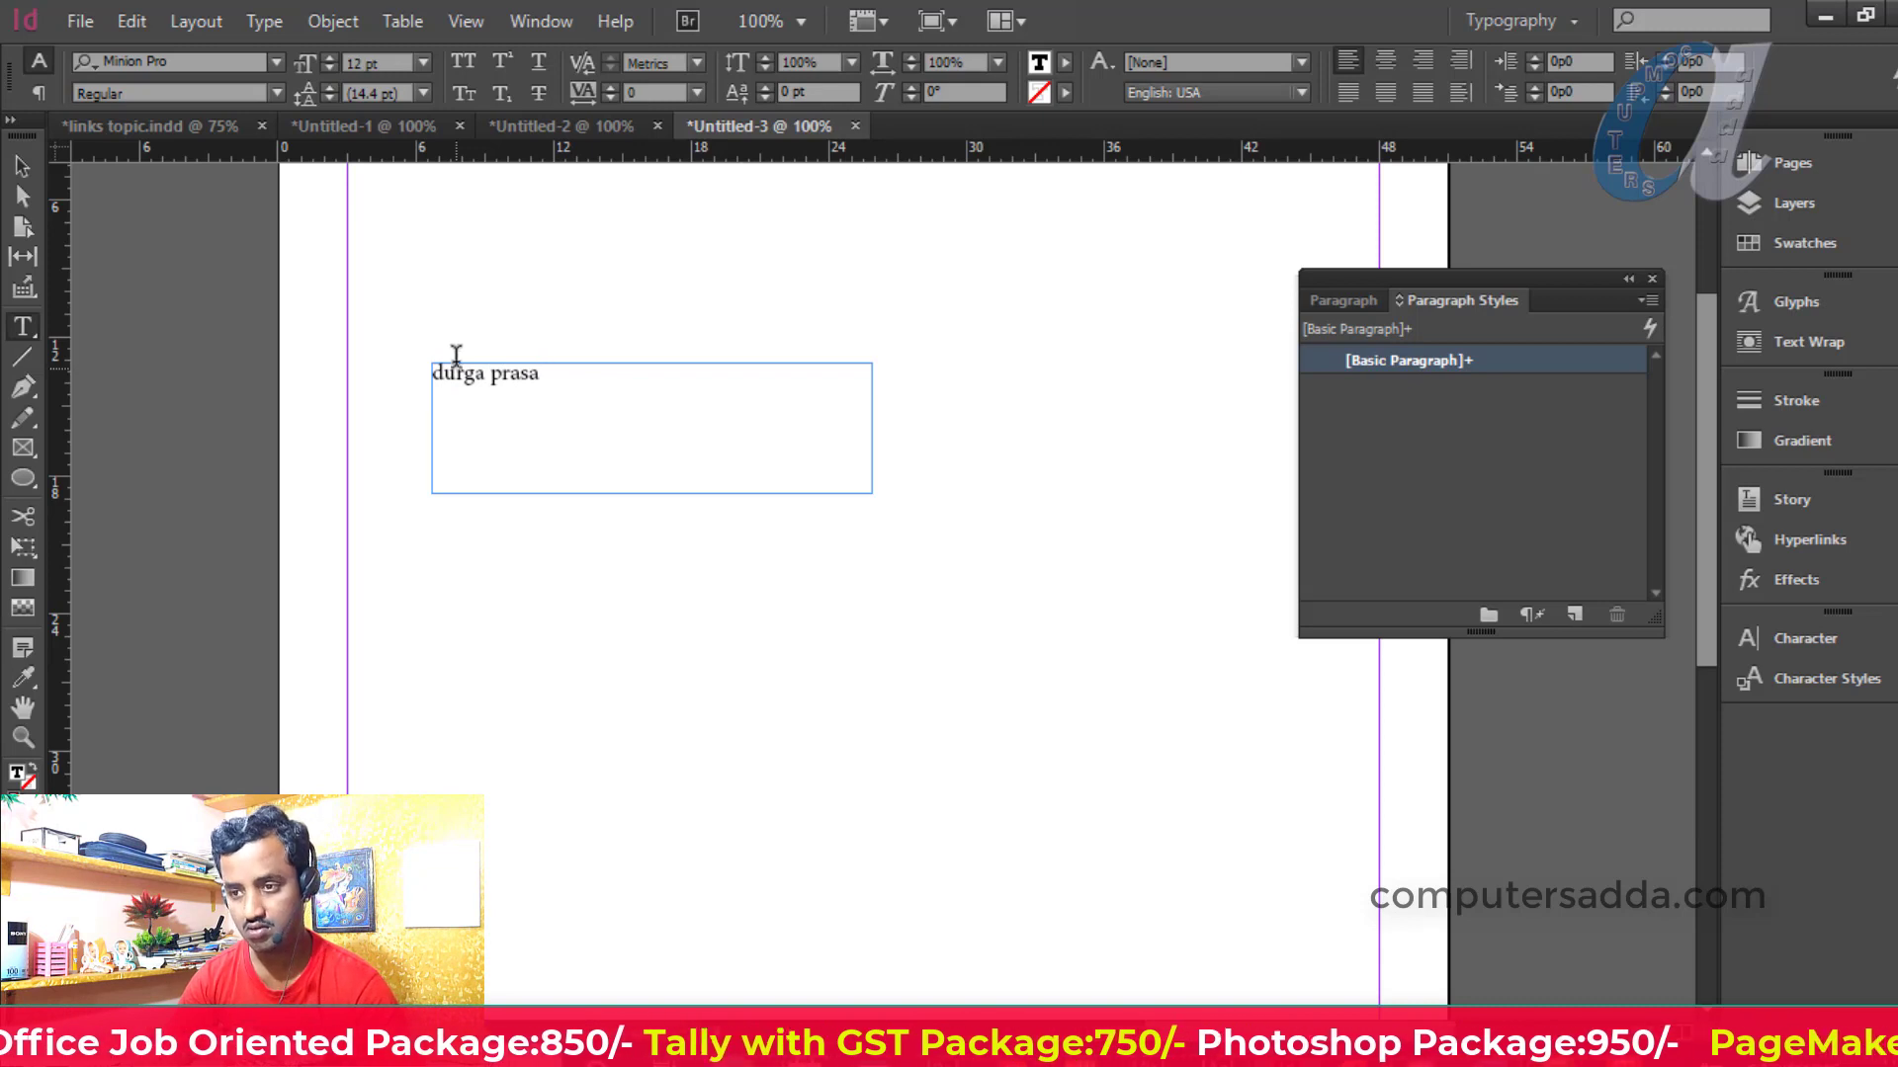
{"action": "left_click_drag", "start_coordinate": [556, 373], "coordinate": [411, 373]}
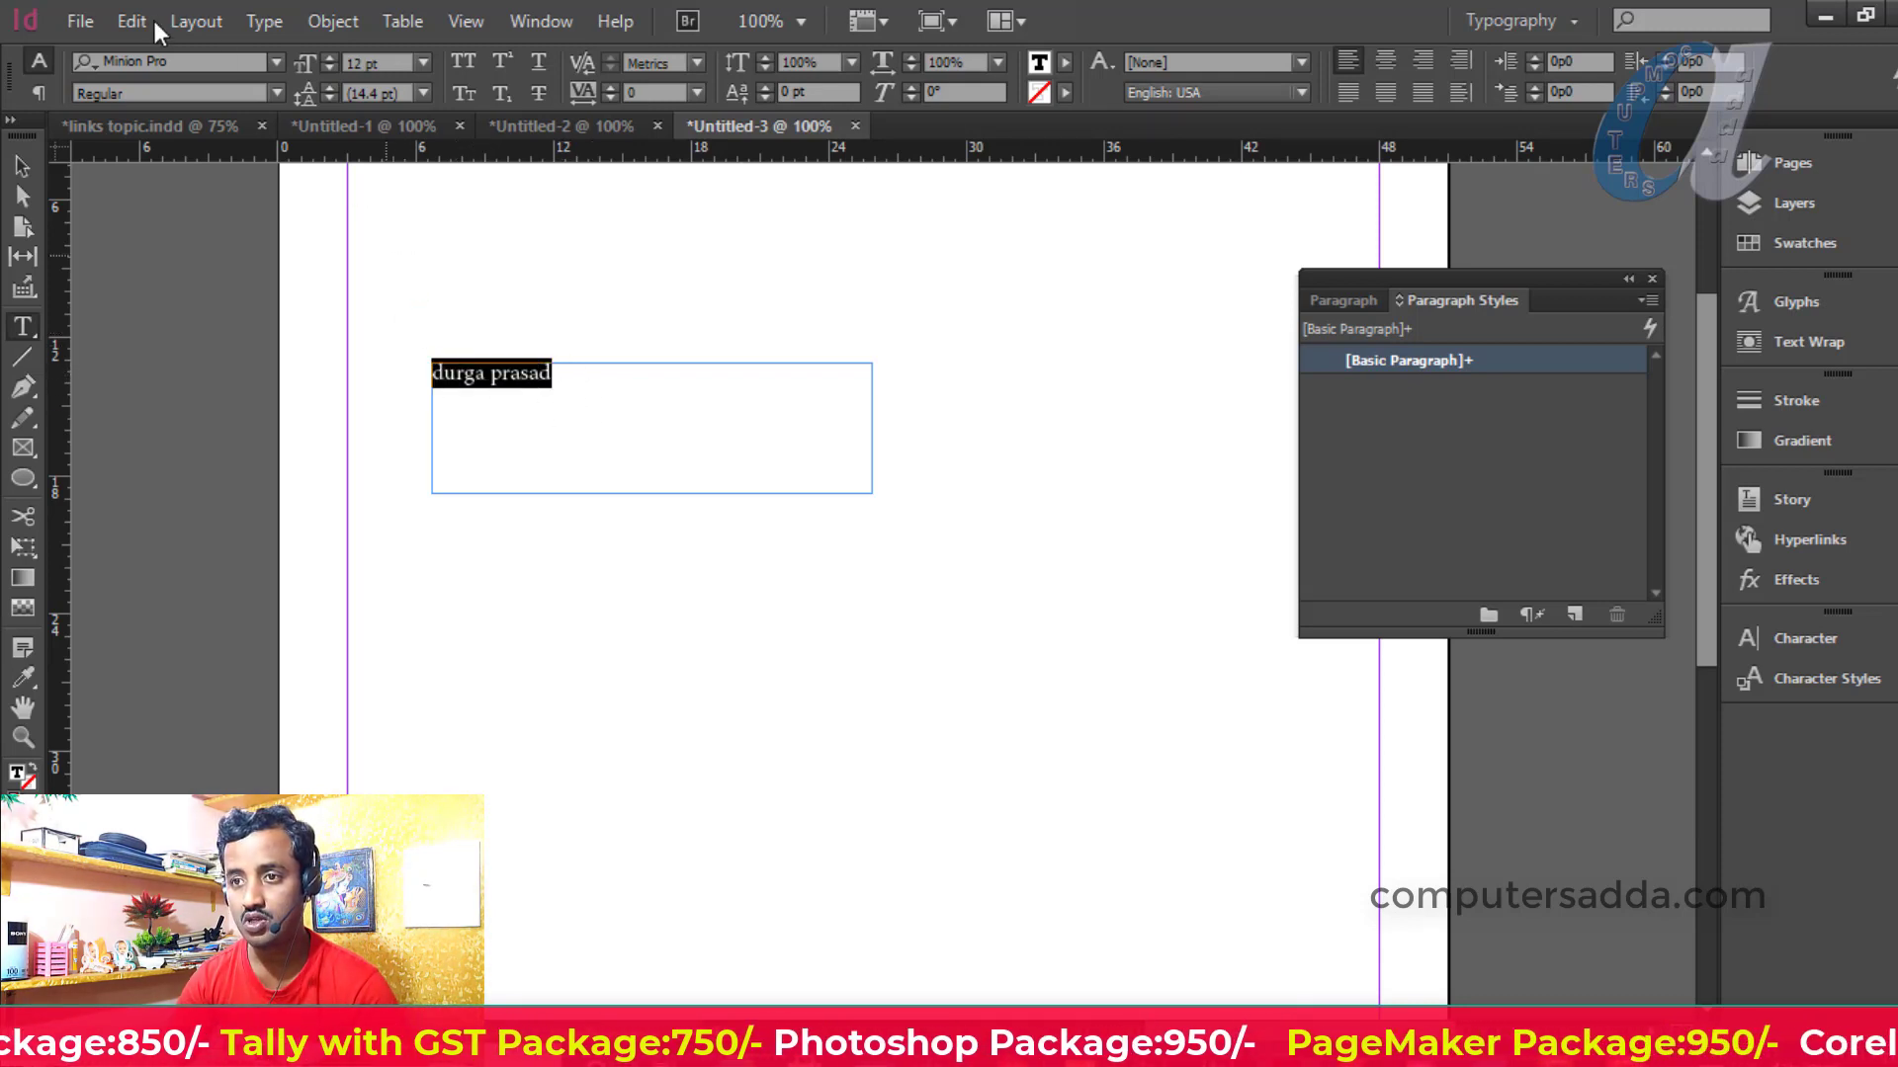
Set the name text to Jersey M54 at 24 pt
{"action": "left_click", "coordinate": [276, 61]}
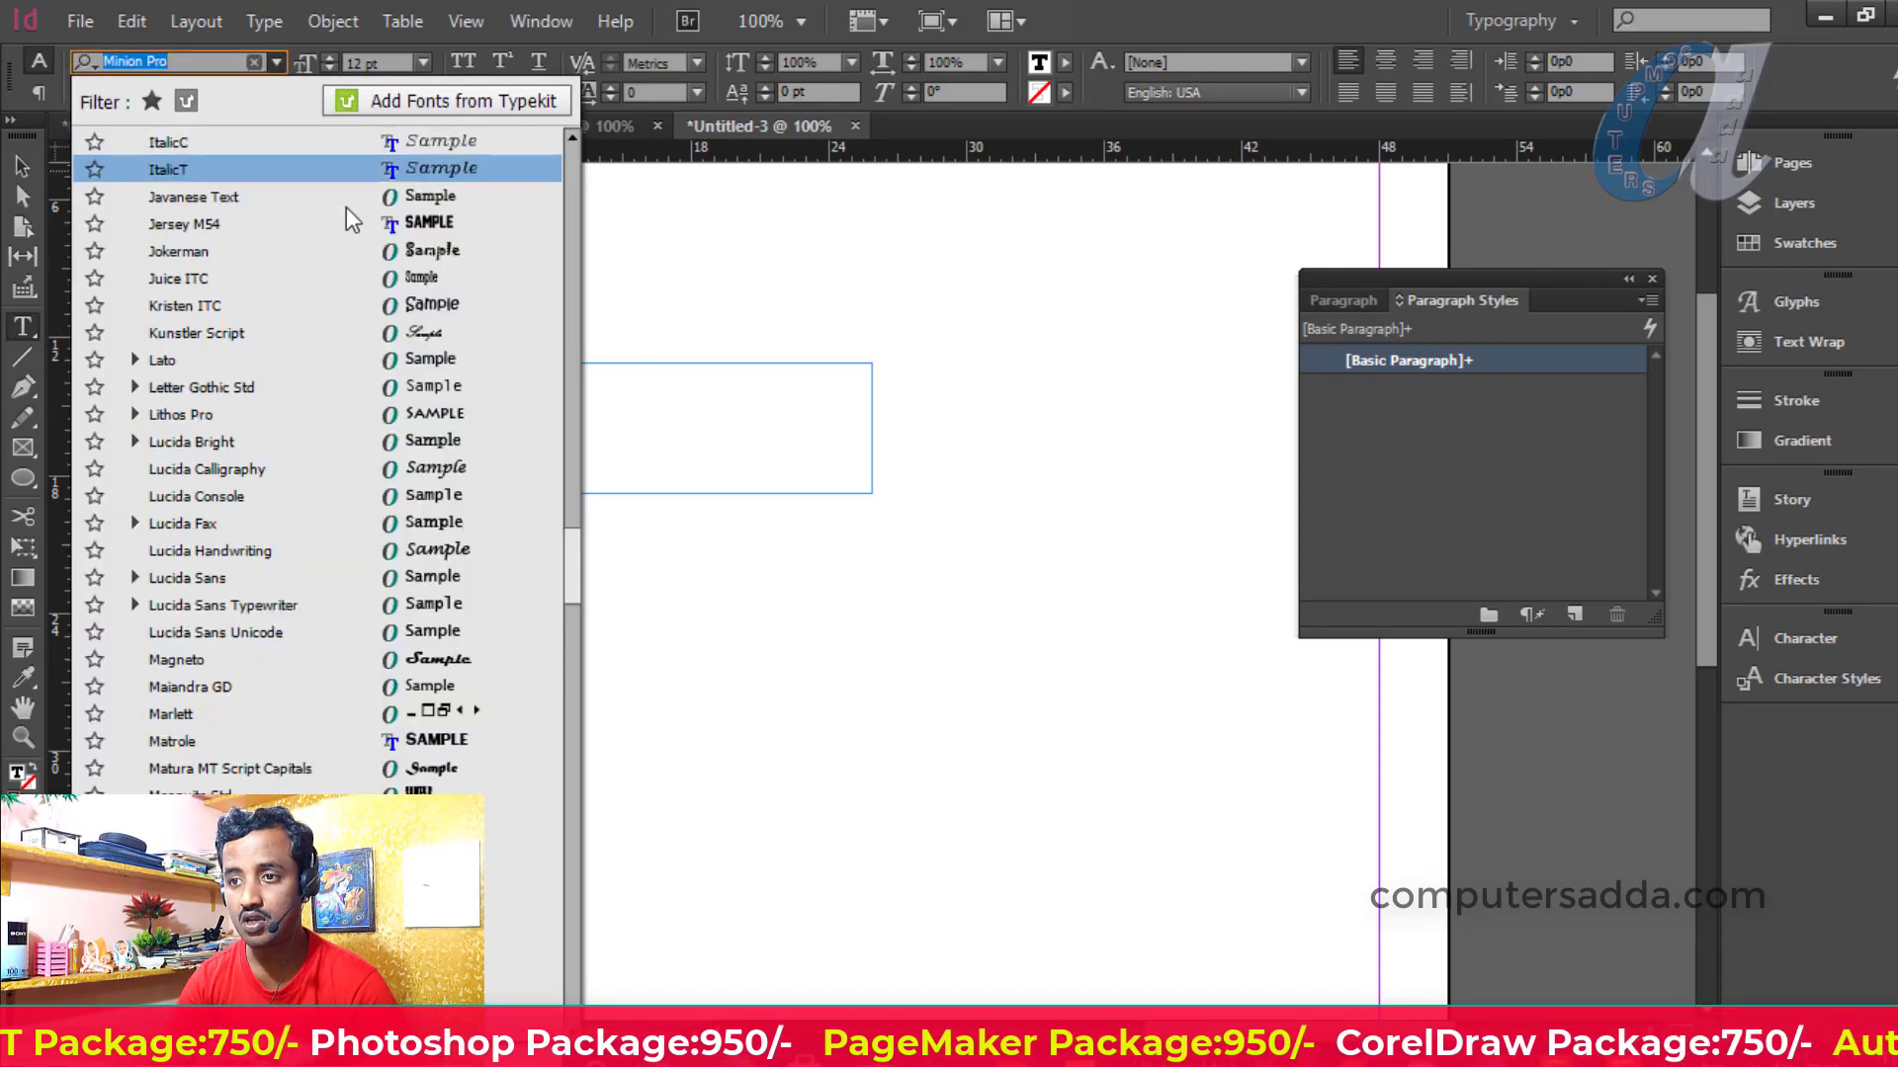
{"action": "left_click", "coordinate": [405, 222]}
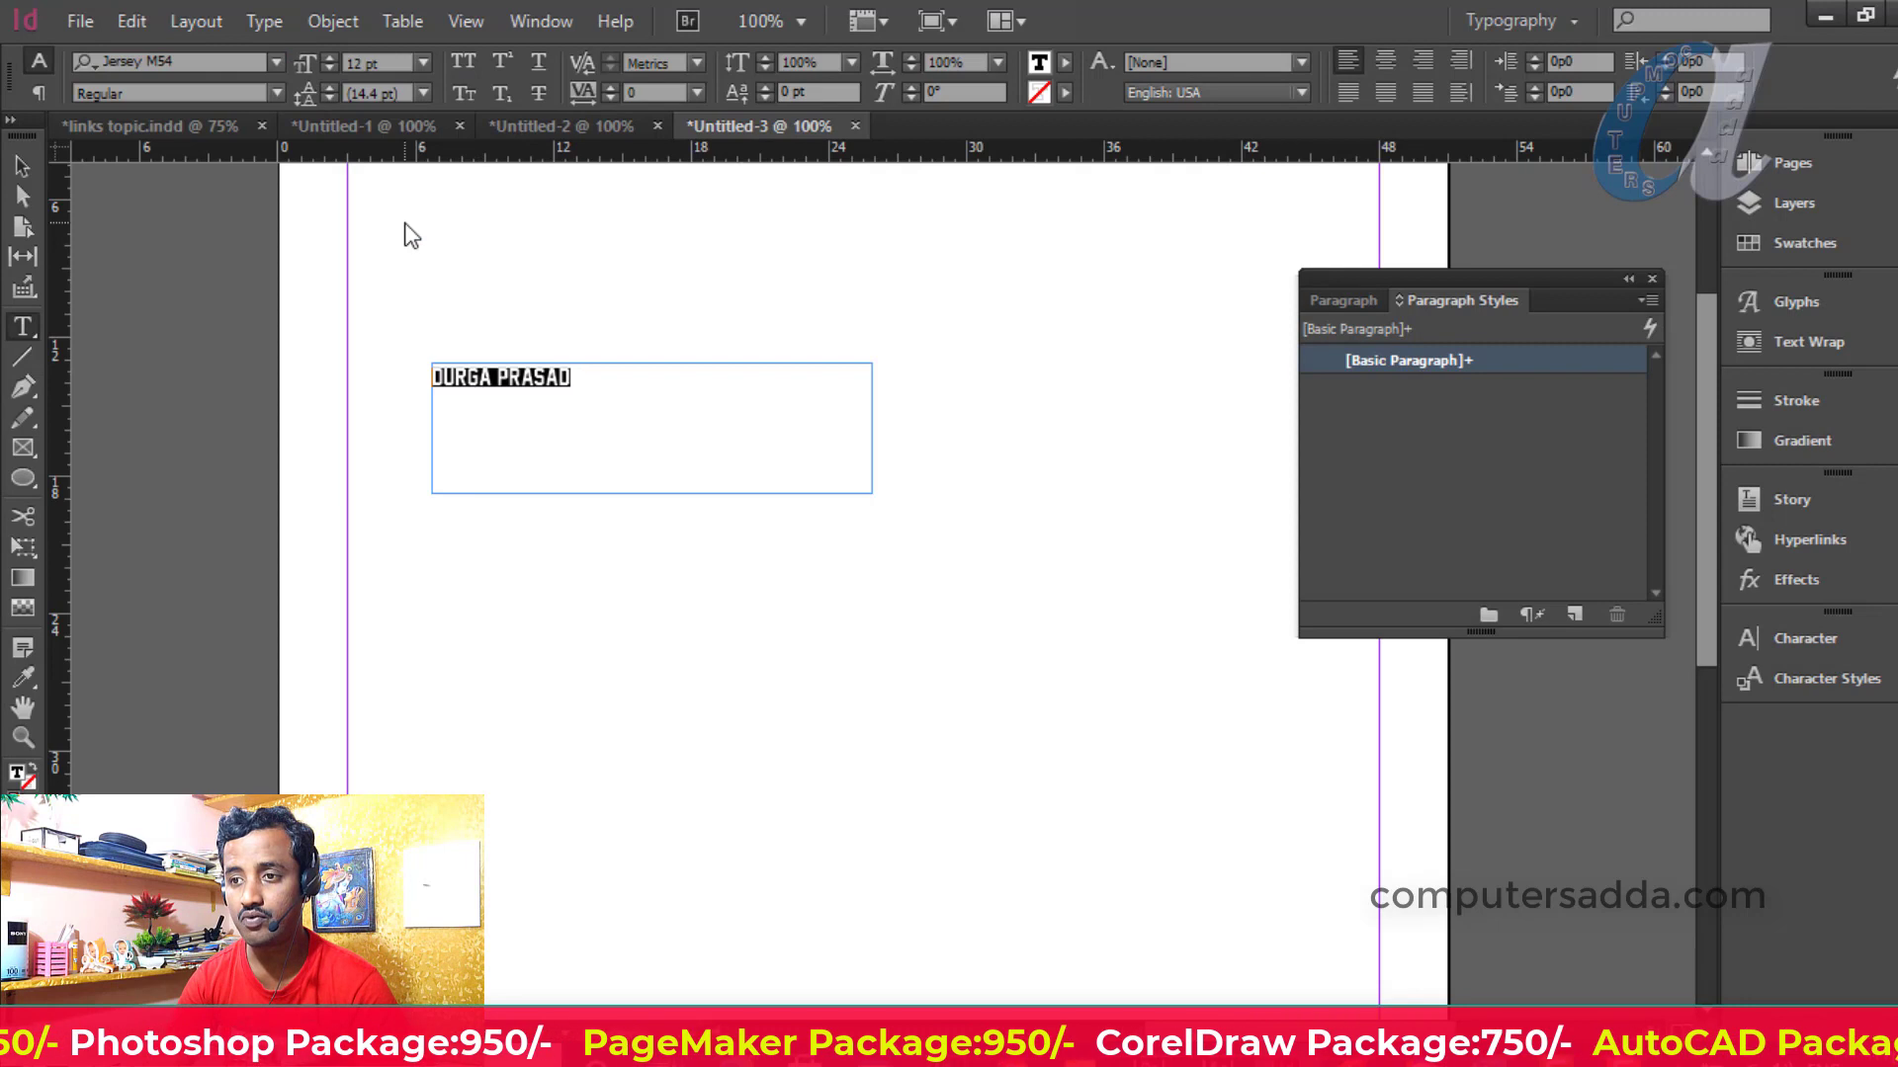
{"action": "left_click", "coordinate": [420, 64]}
{"action": "left_click", "coordinate": [396, 440]}
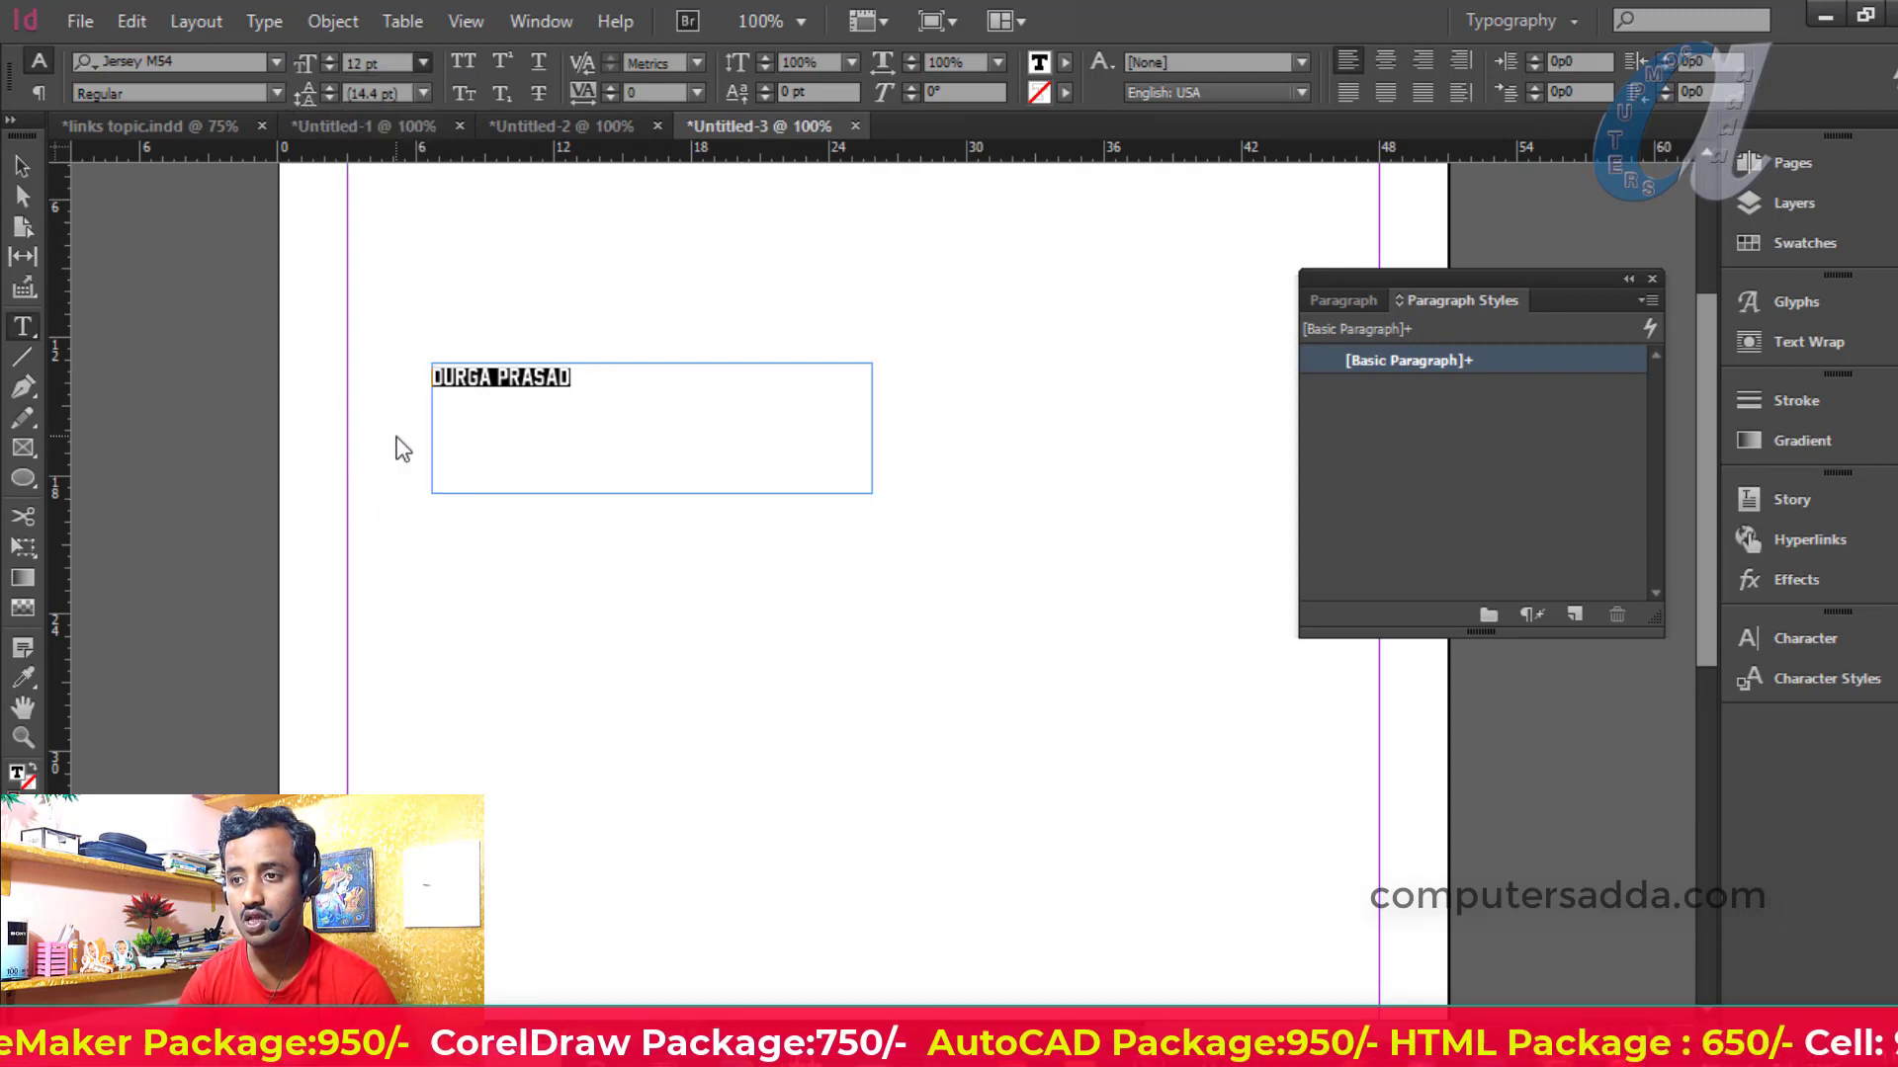
{"action": "left_click", "coordinate": [423, 62]}
{"action": "left_click", "coordinate": [410, 373]}
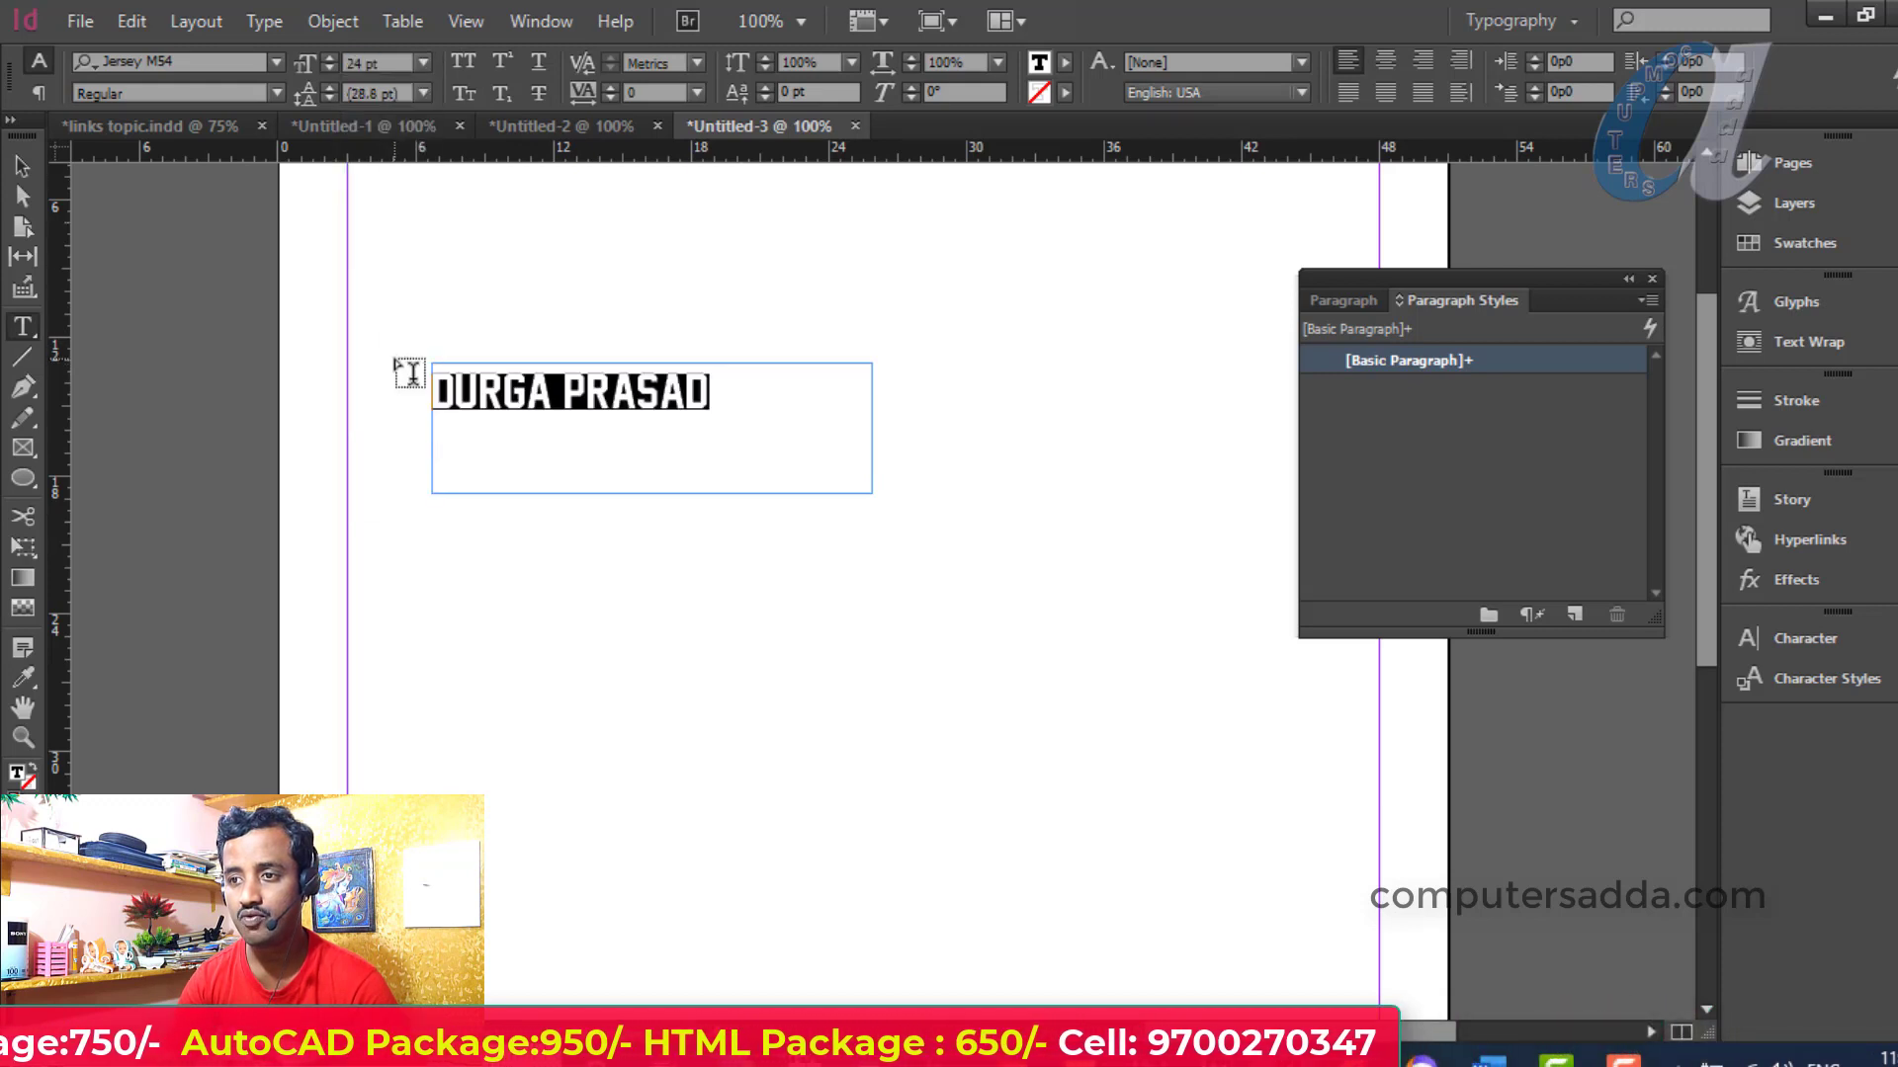
Give the name text a magenta fill, yellow stroke and underline
{"action": "left_click", "coordinate": [1066, 63]}
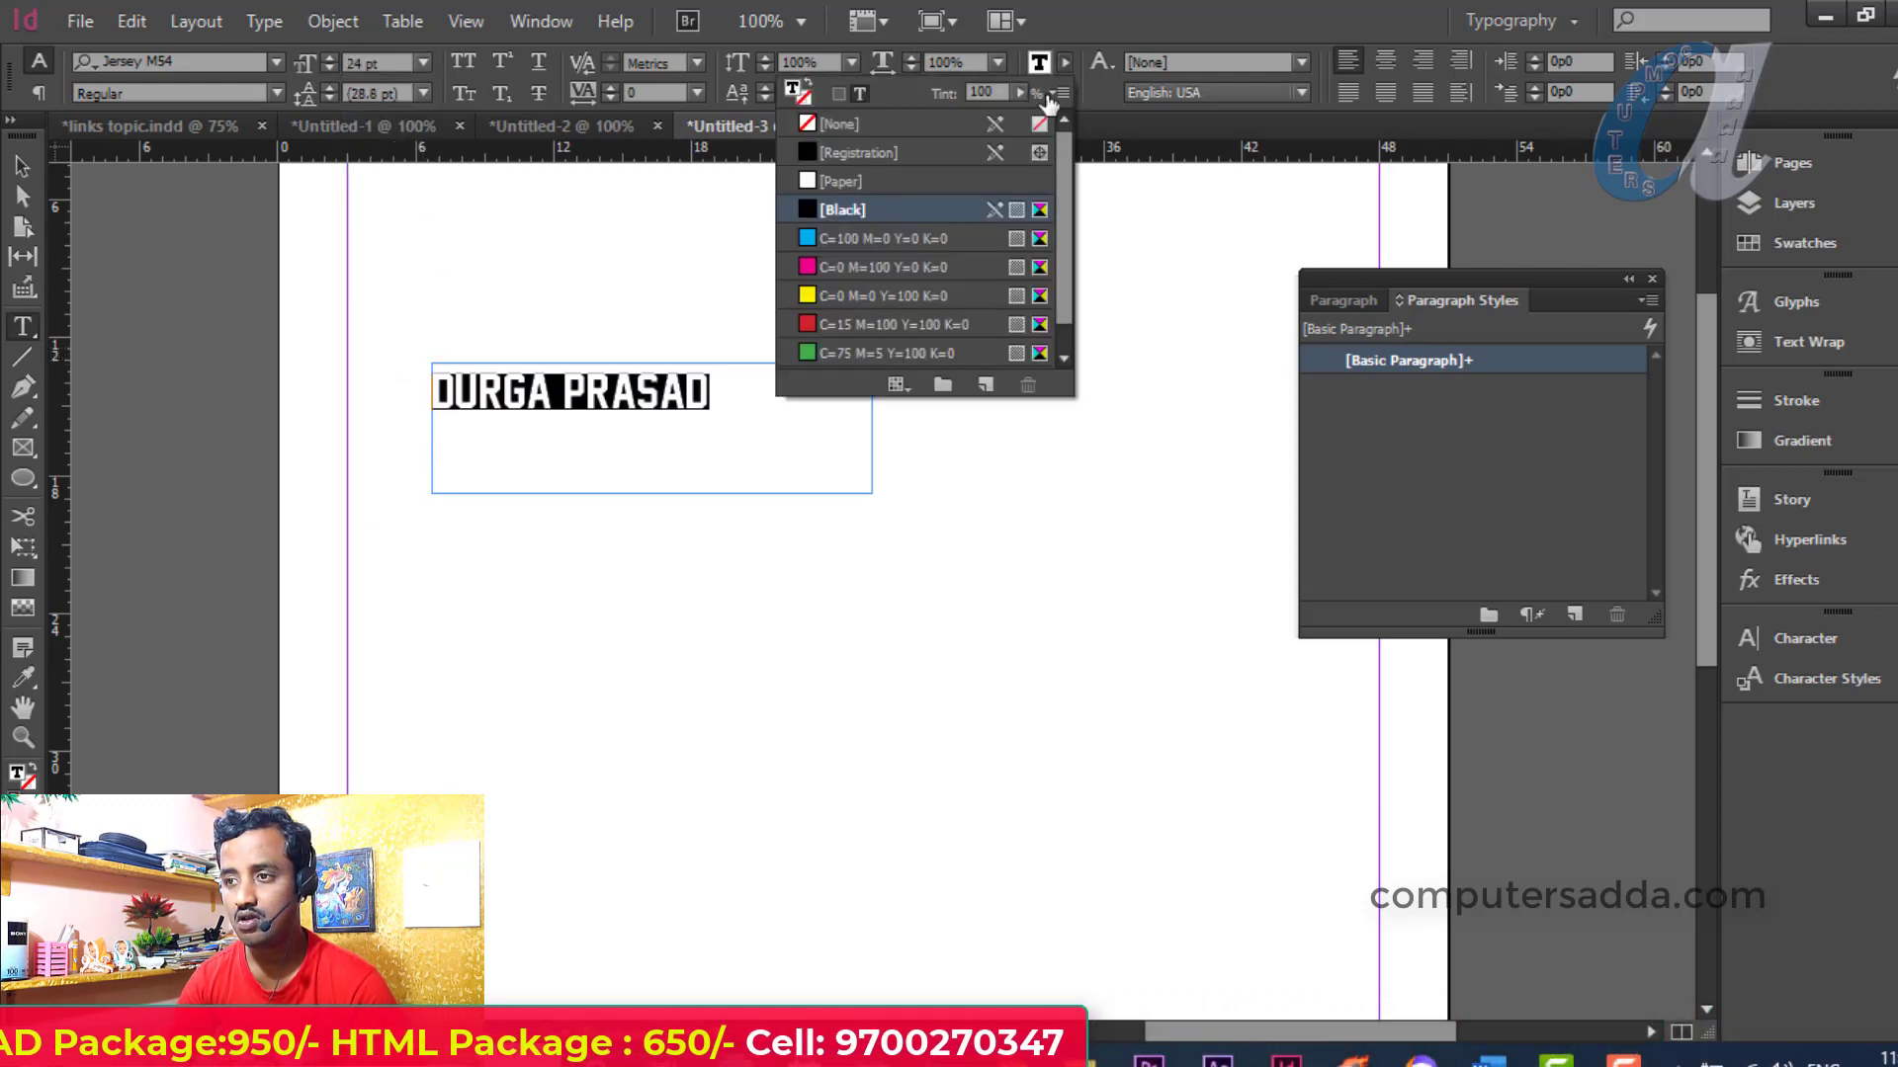
{"action": "left_click", "coordinate": [835, 267]}
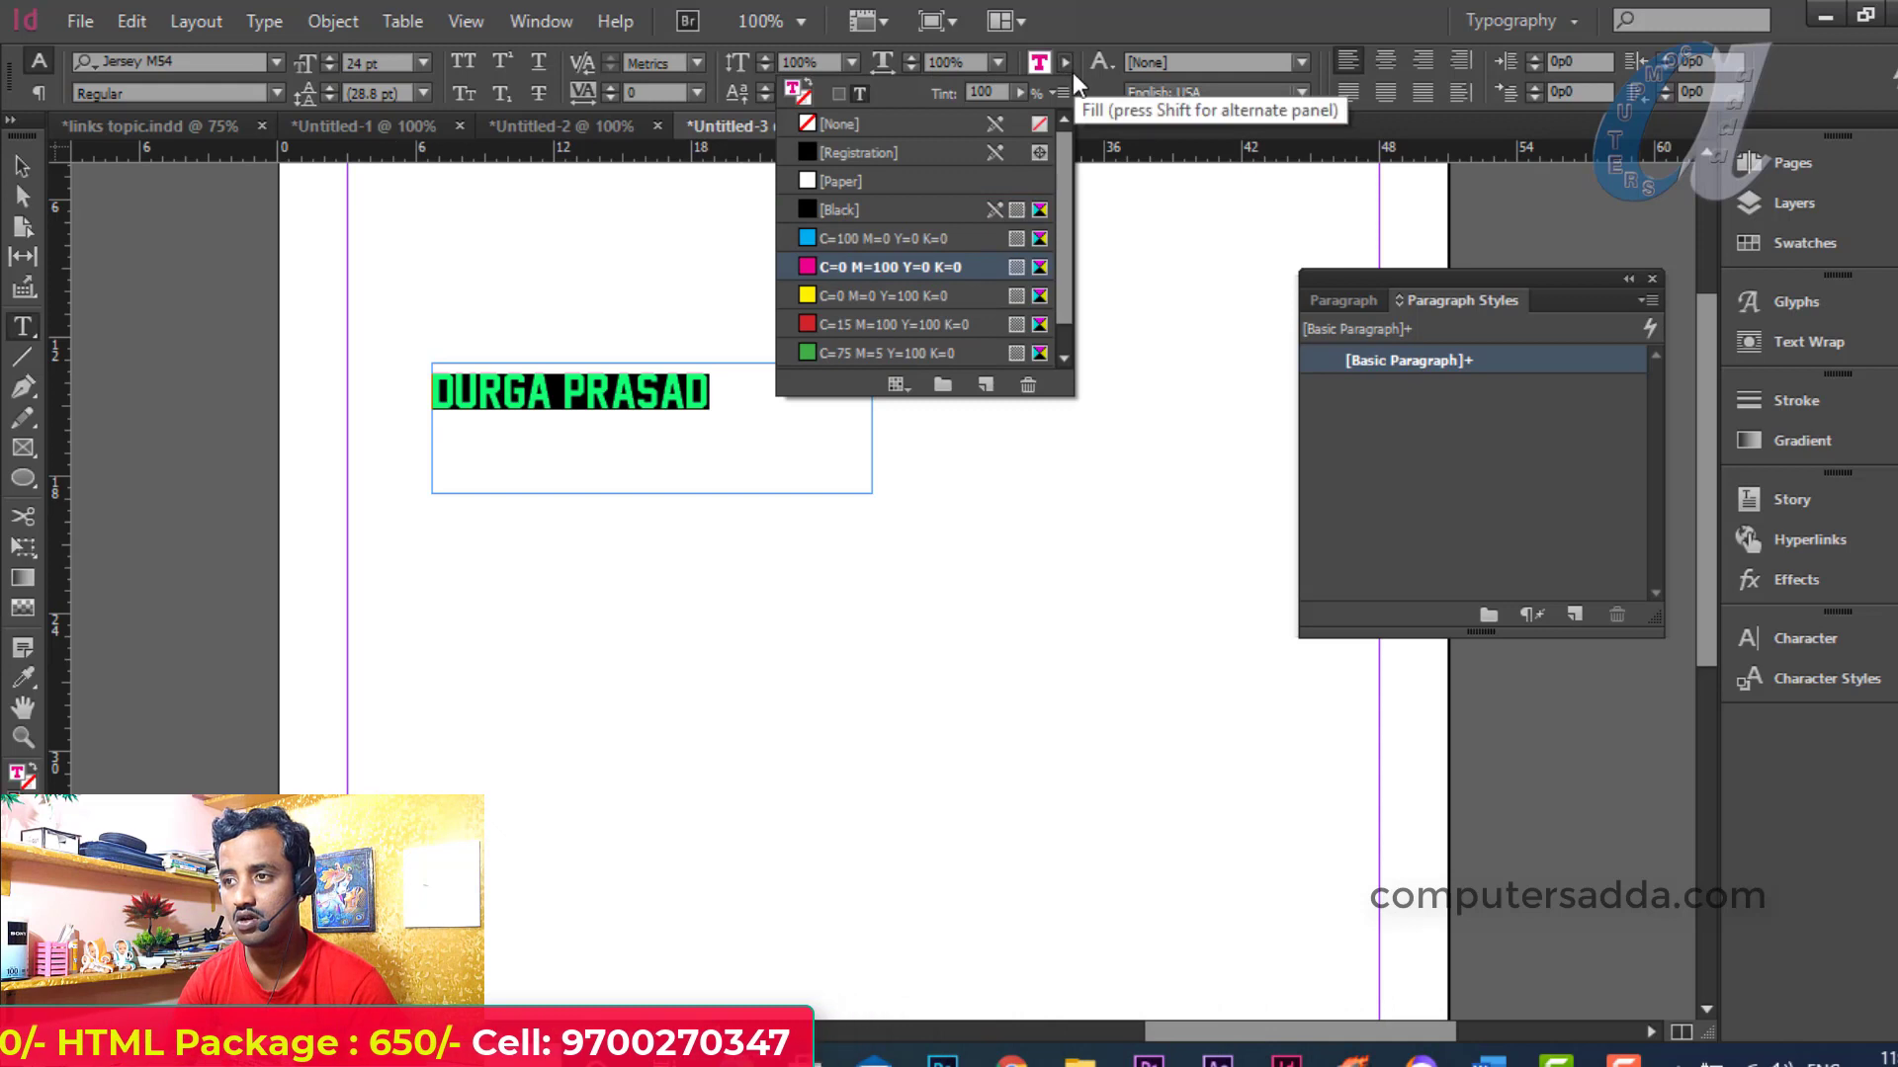
{"action": "left_click", "coordinate": [1067, 62]}
{"action": "left_click", "coordinate": [1067, 92]}
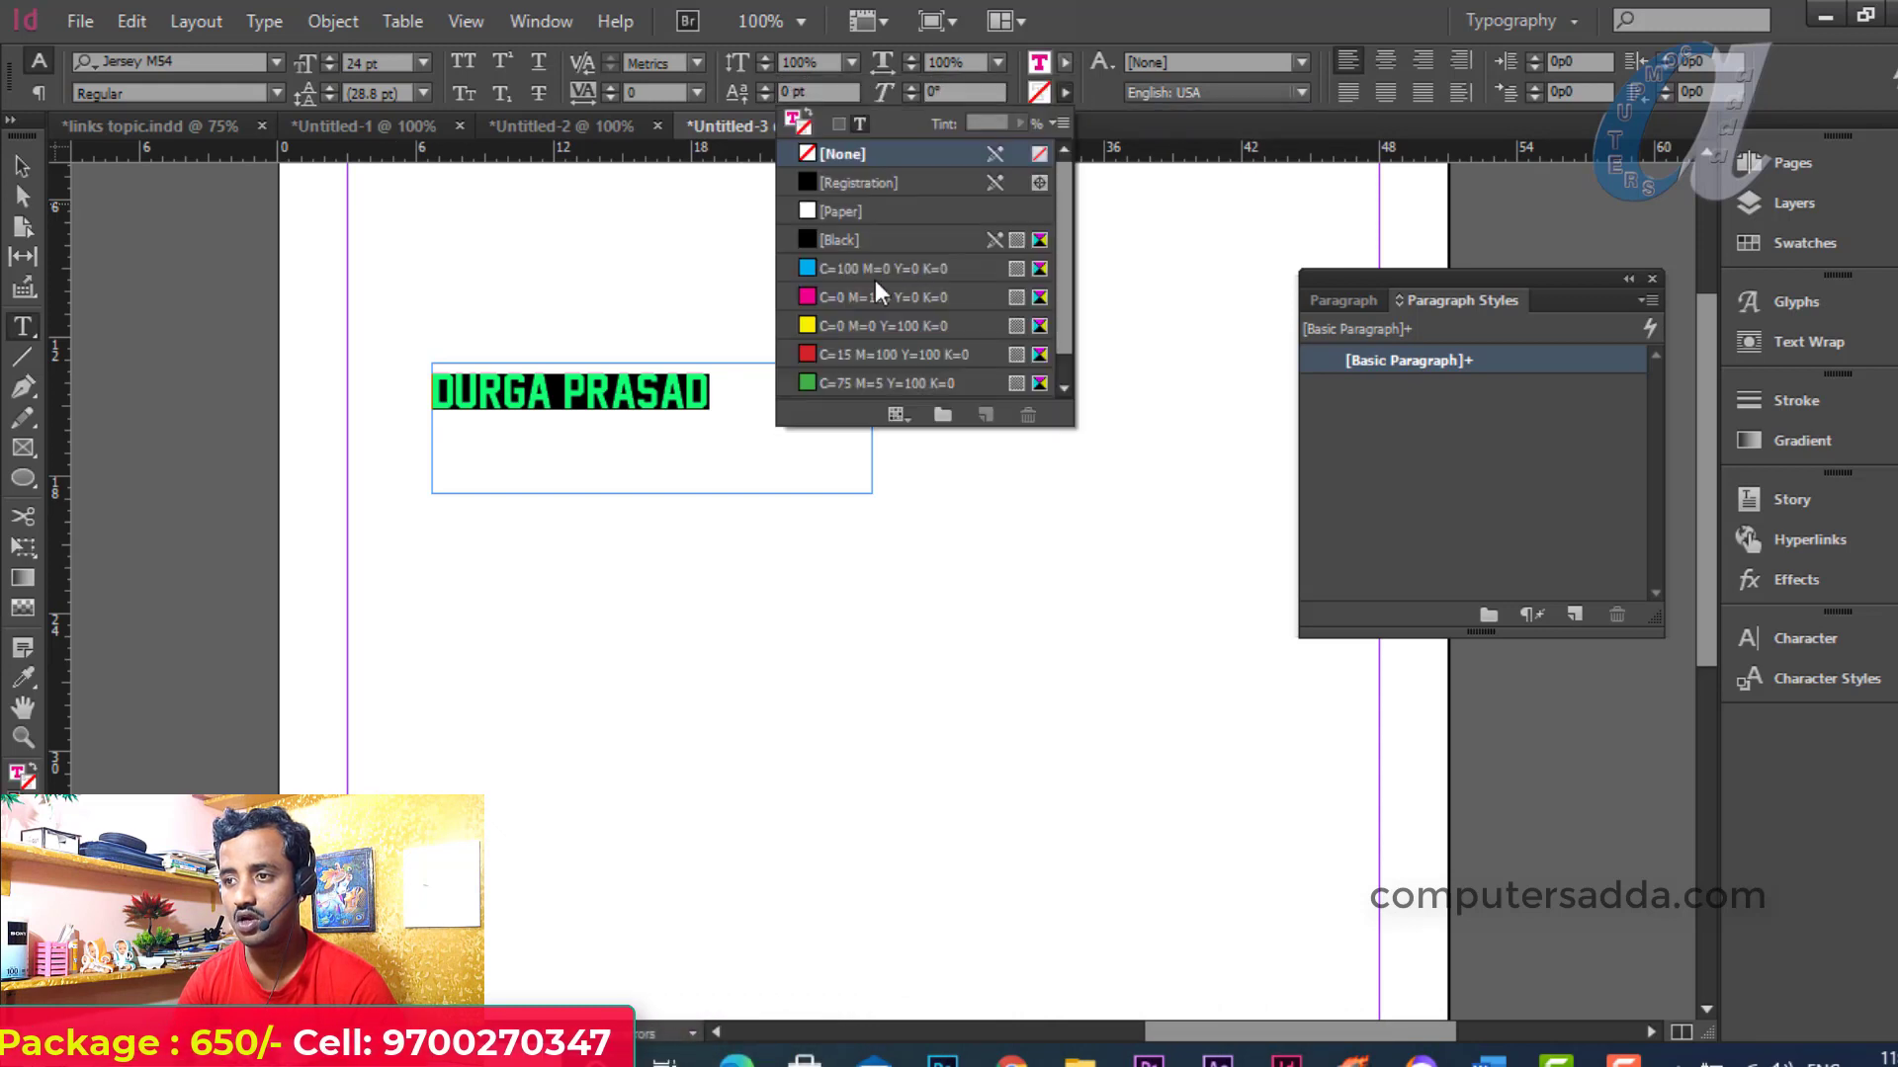
{"action": "left_click", "coordinate": [852, 325]}
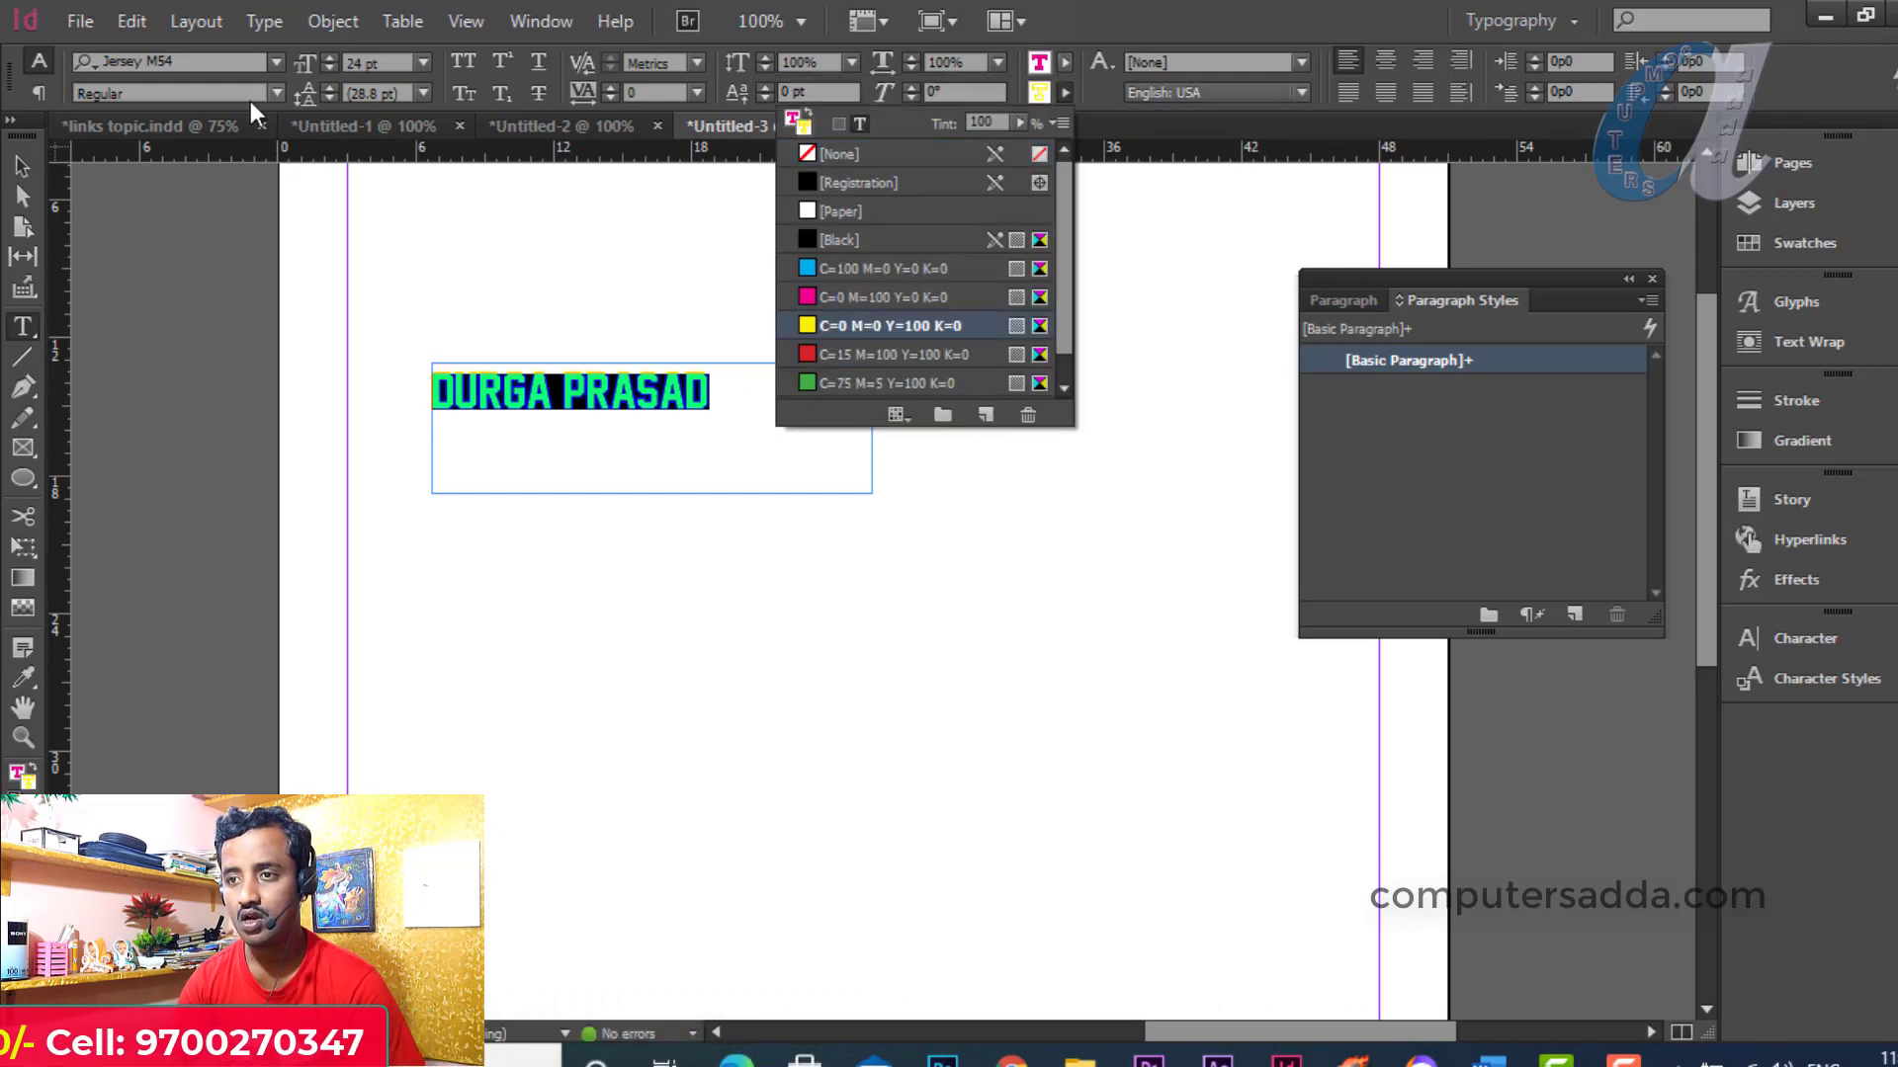
{"action": "left_click", "coordinate": [539, 64]}
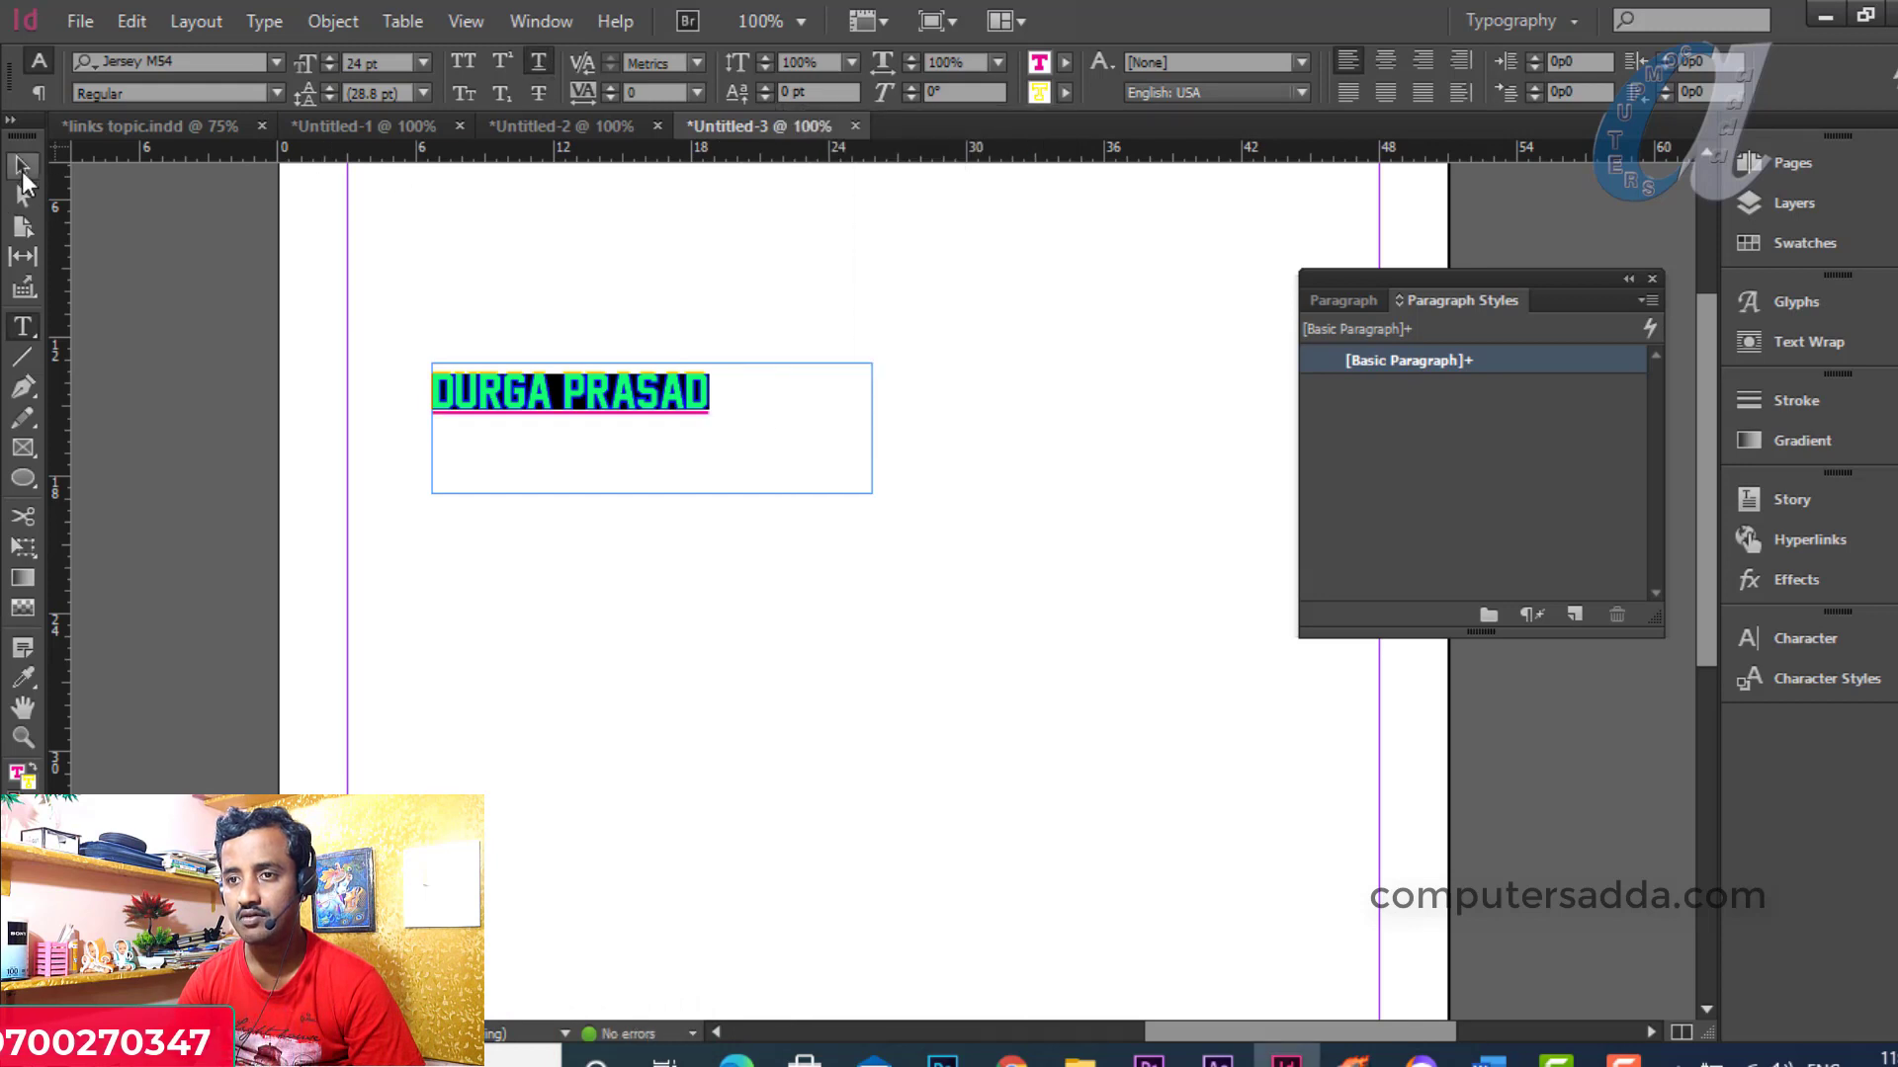
{"action": "left_click", "coordinate": [21, 168]}
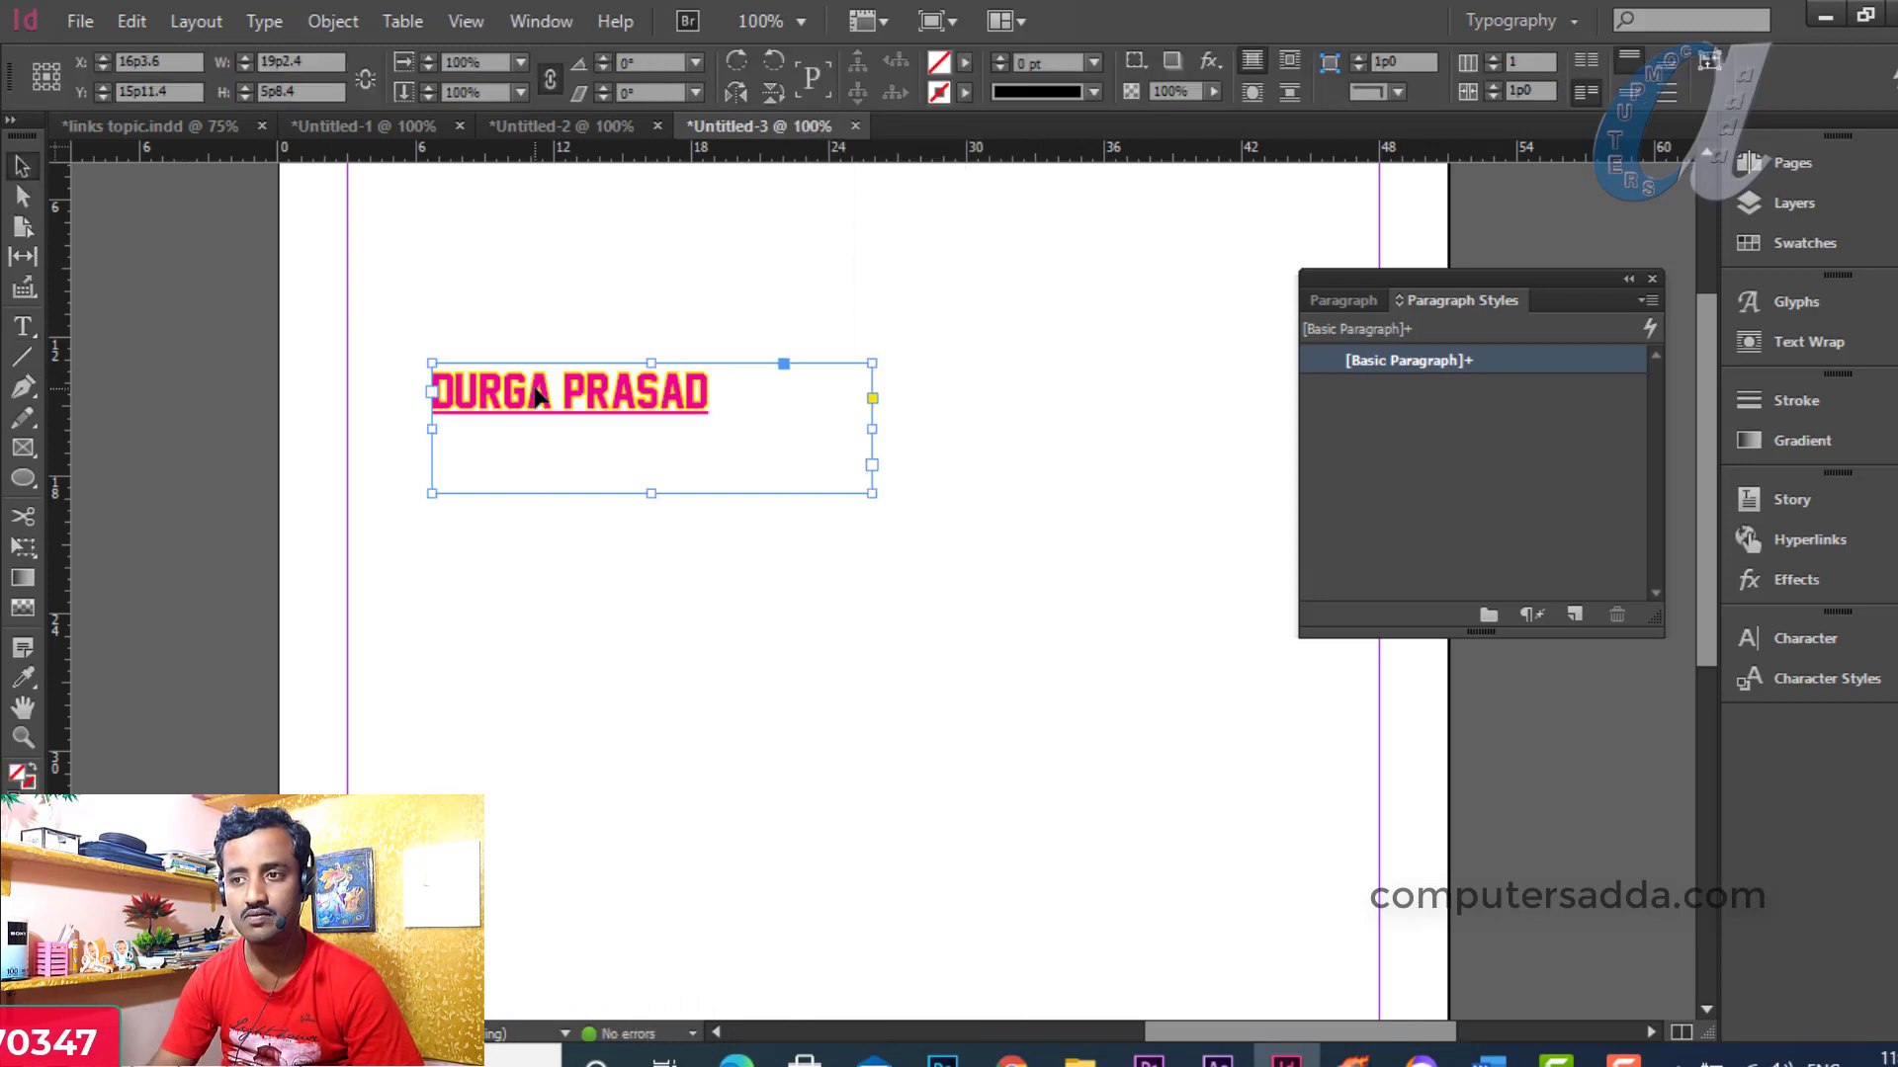
{"action": "left_click", "coordinate": [21, 327]}
Draw a second frame below reading 'computersadda' in Matrole at 24 pt
{"action": "left_click_drag", "start_coordinate": [432, 555], "coordinate": [890, 702]}
{"action": "type", "text": "c"}
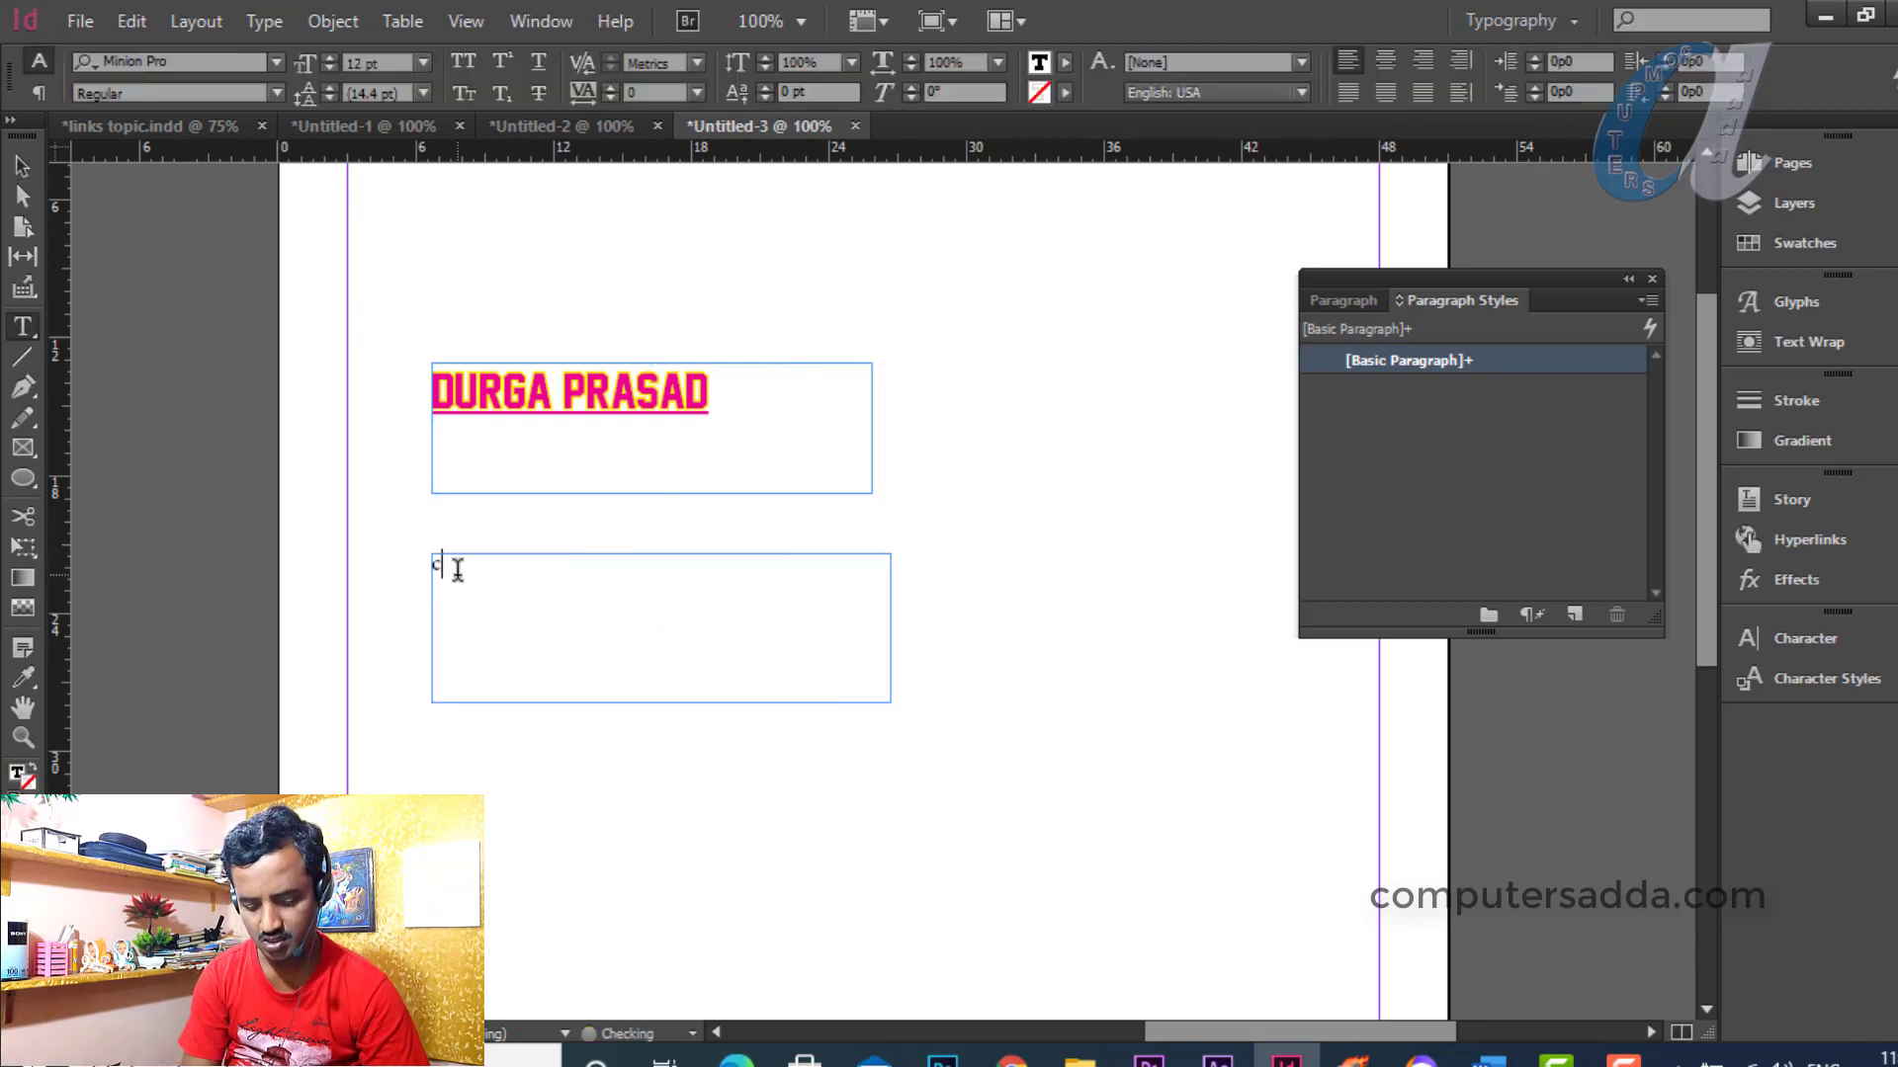
{"action": "type", "text": "omputersa"}
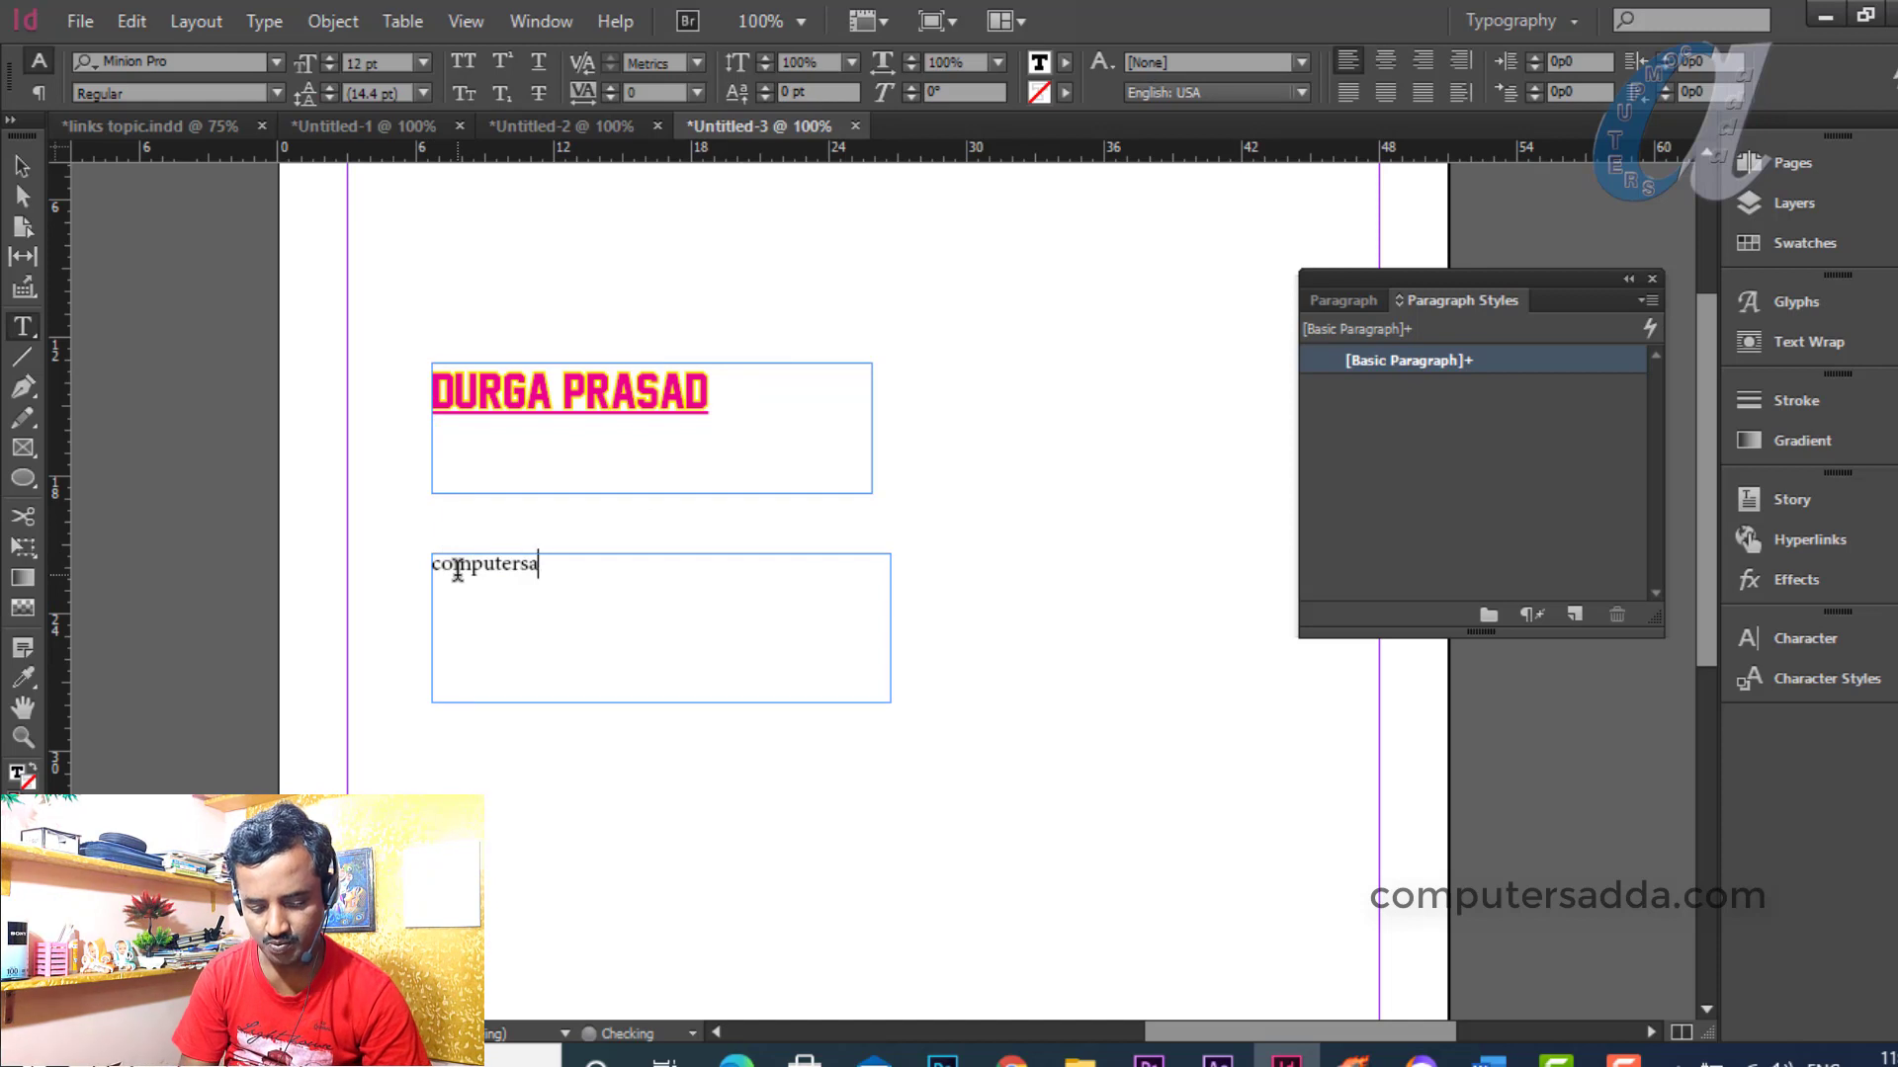
{"action": "type", "text": "dda"}
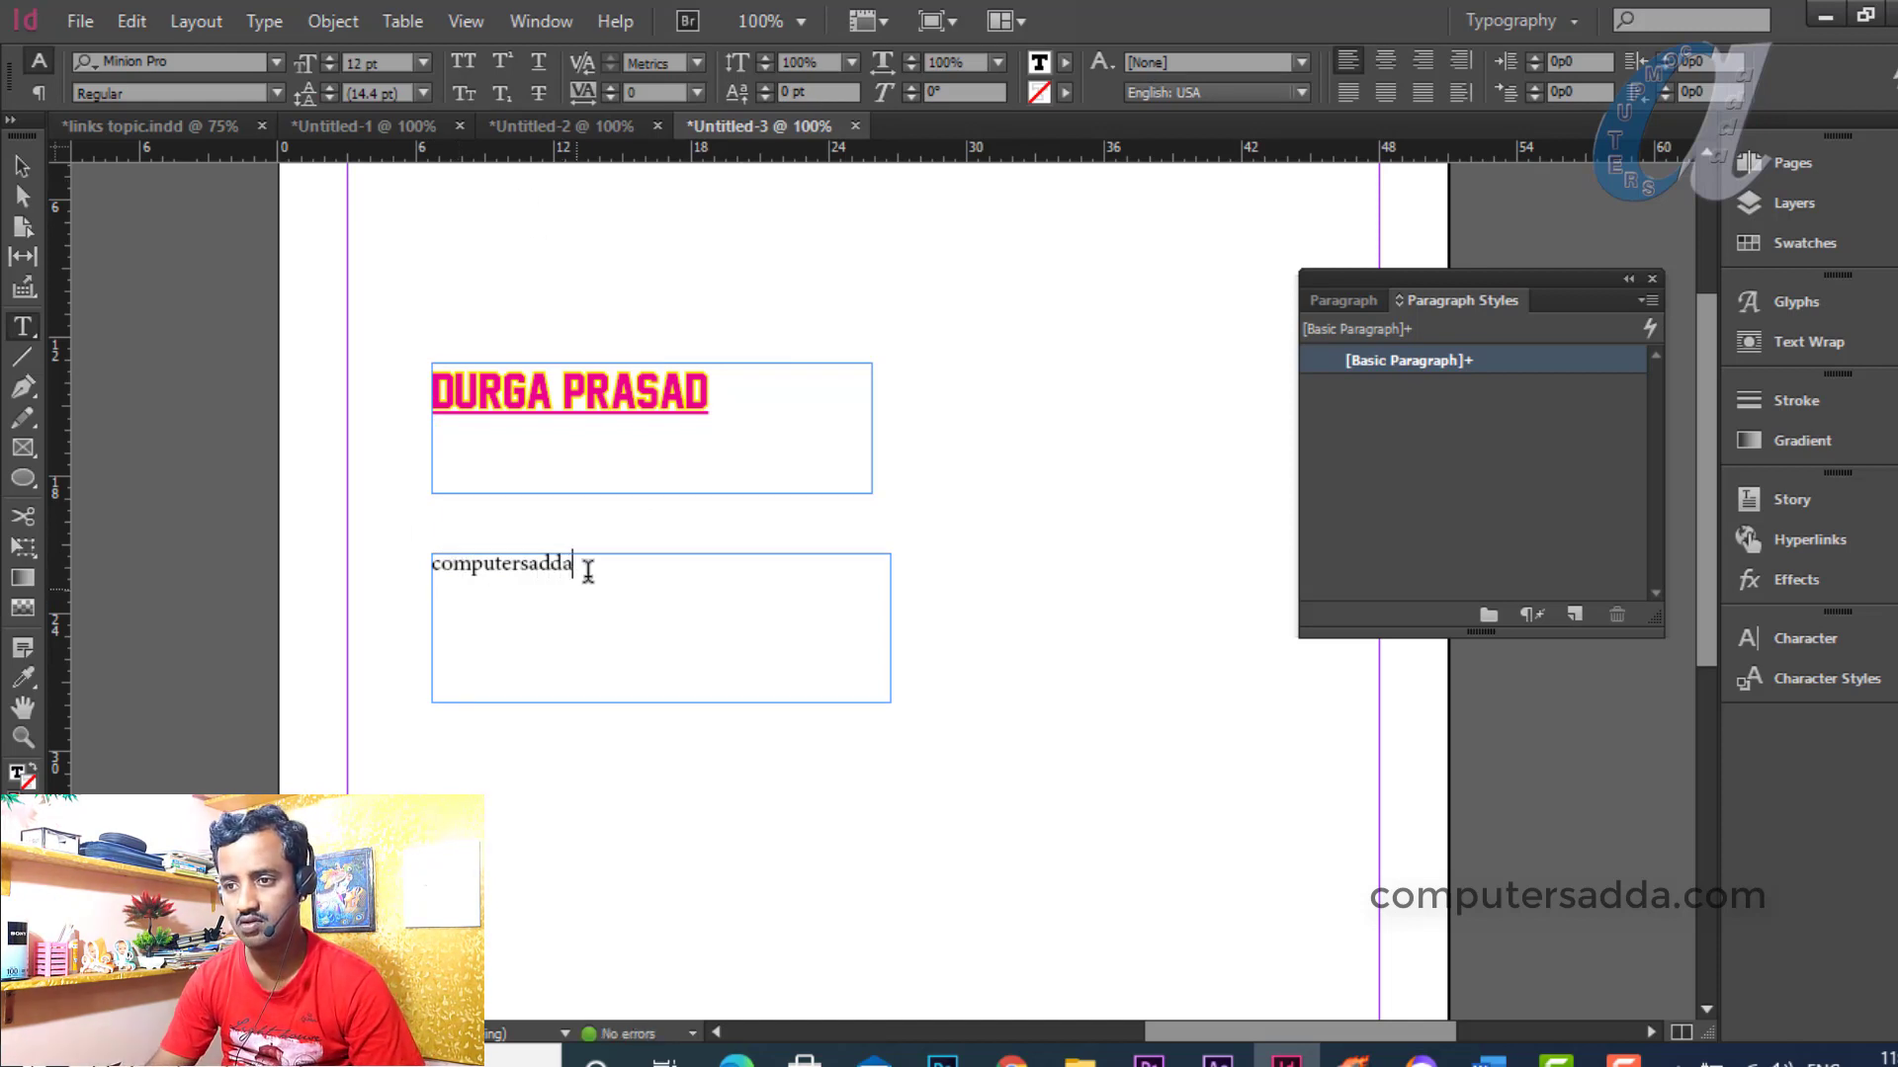
{"action": "left_click_drag", "start_coordinate": [588, 571], "coordinate": [352, 564]}
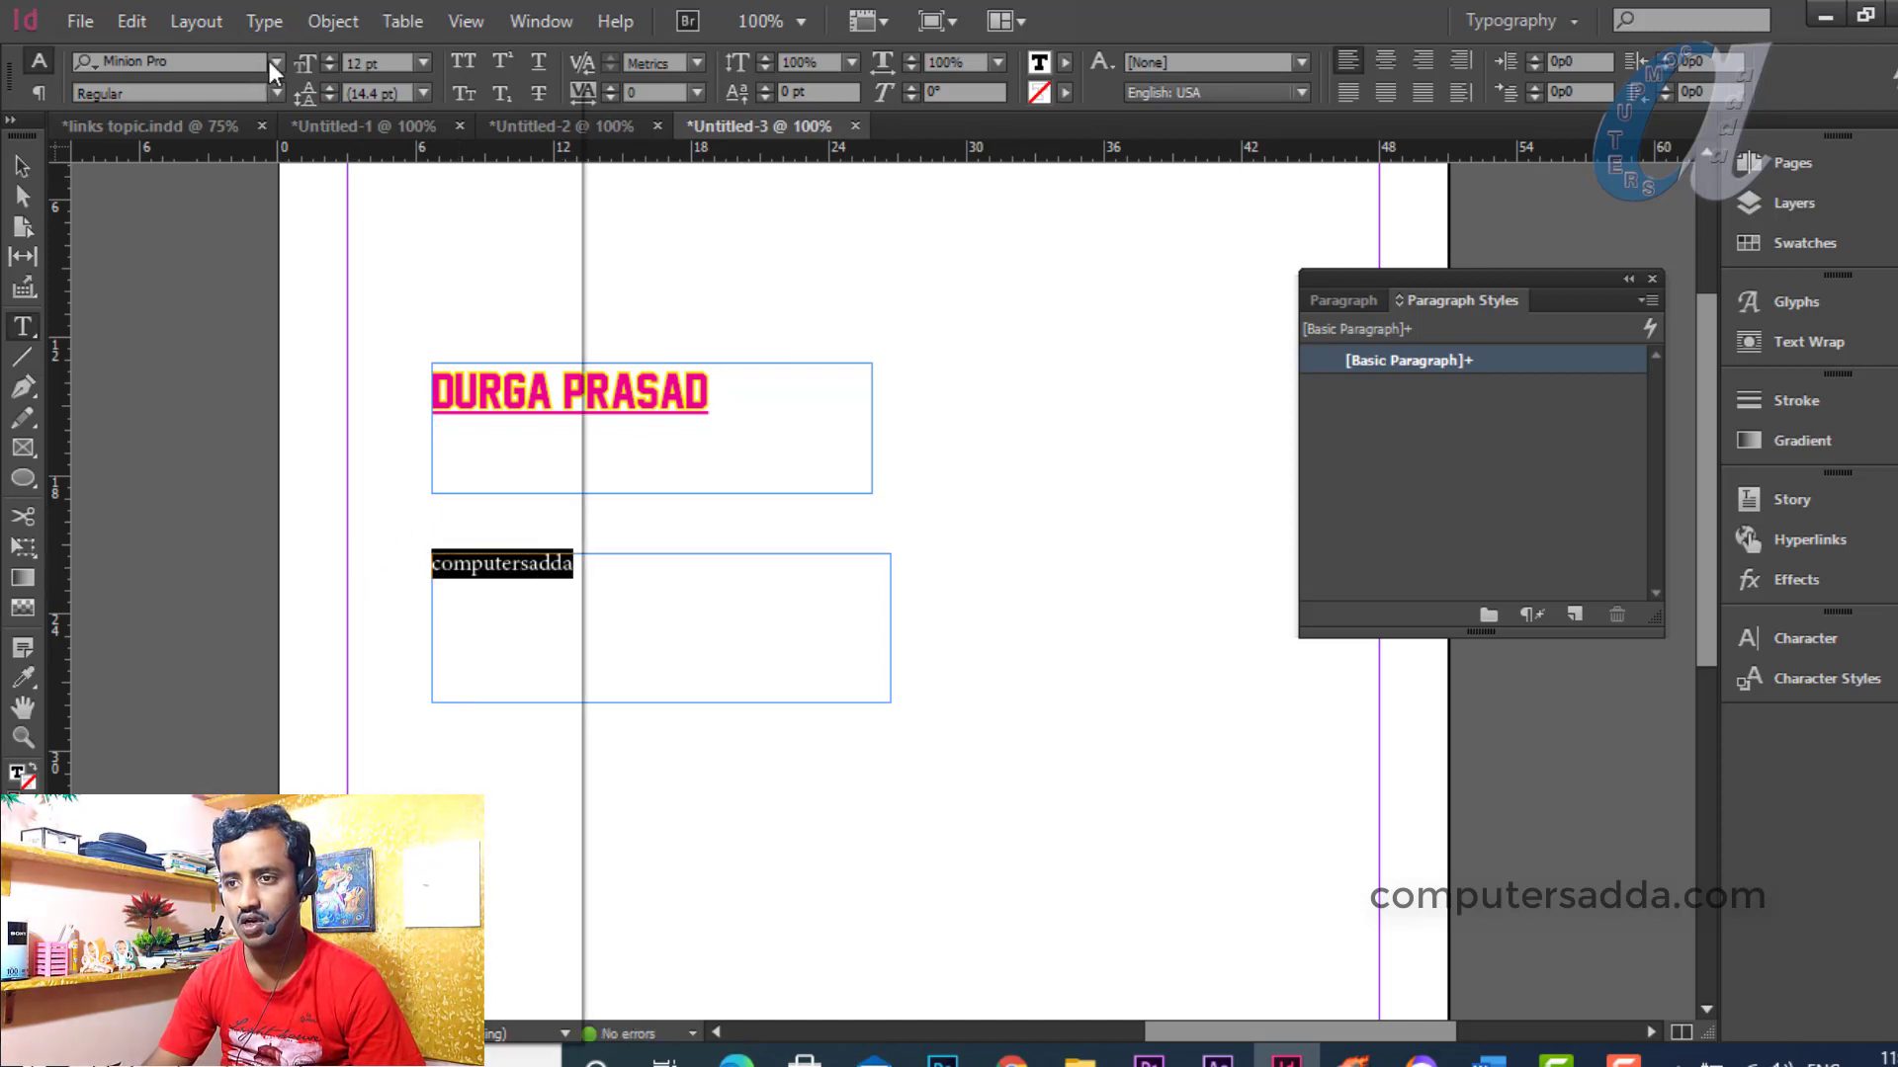
{"action": "left_click", "coordinate": [275, 61]}
{"action": "left_click", "coordinate": [425, 735]}
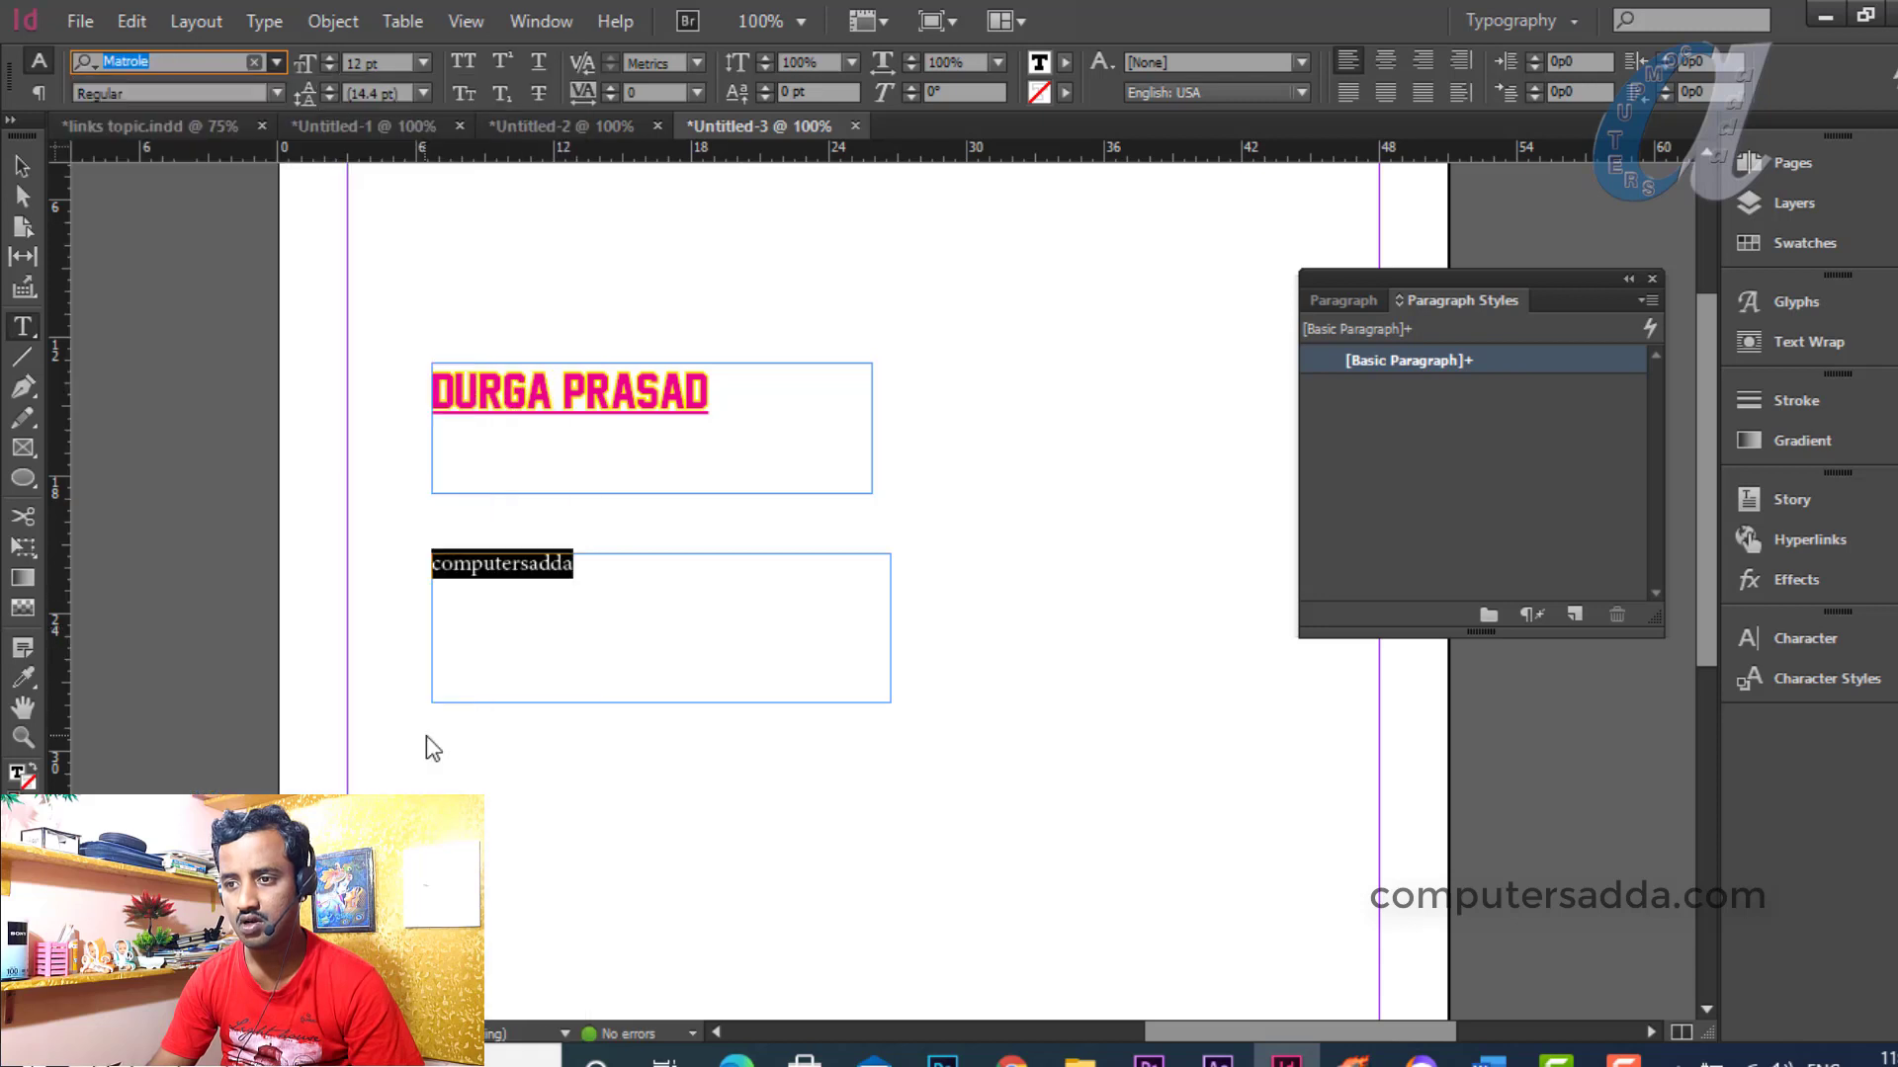
{"action": "left_click", "coordinate": [424, 63]}
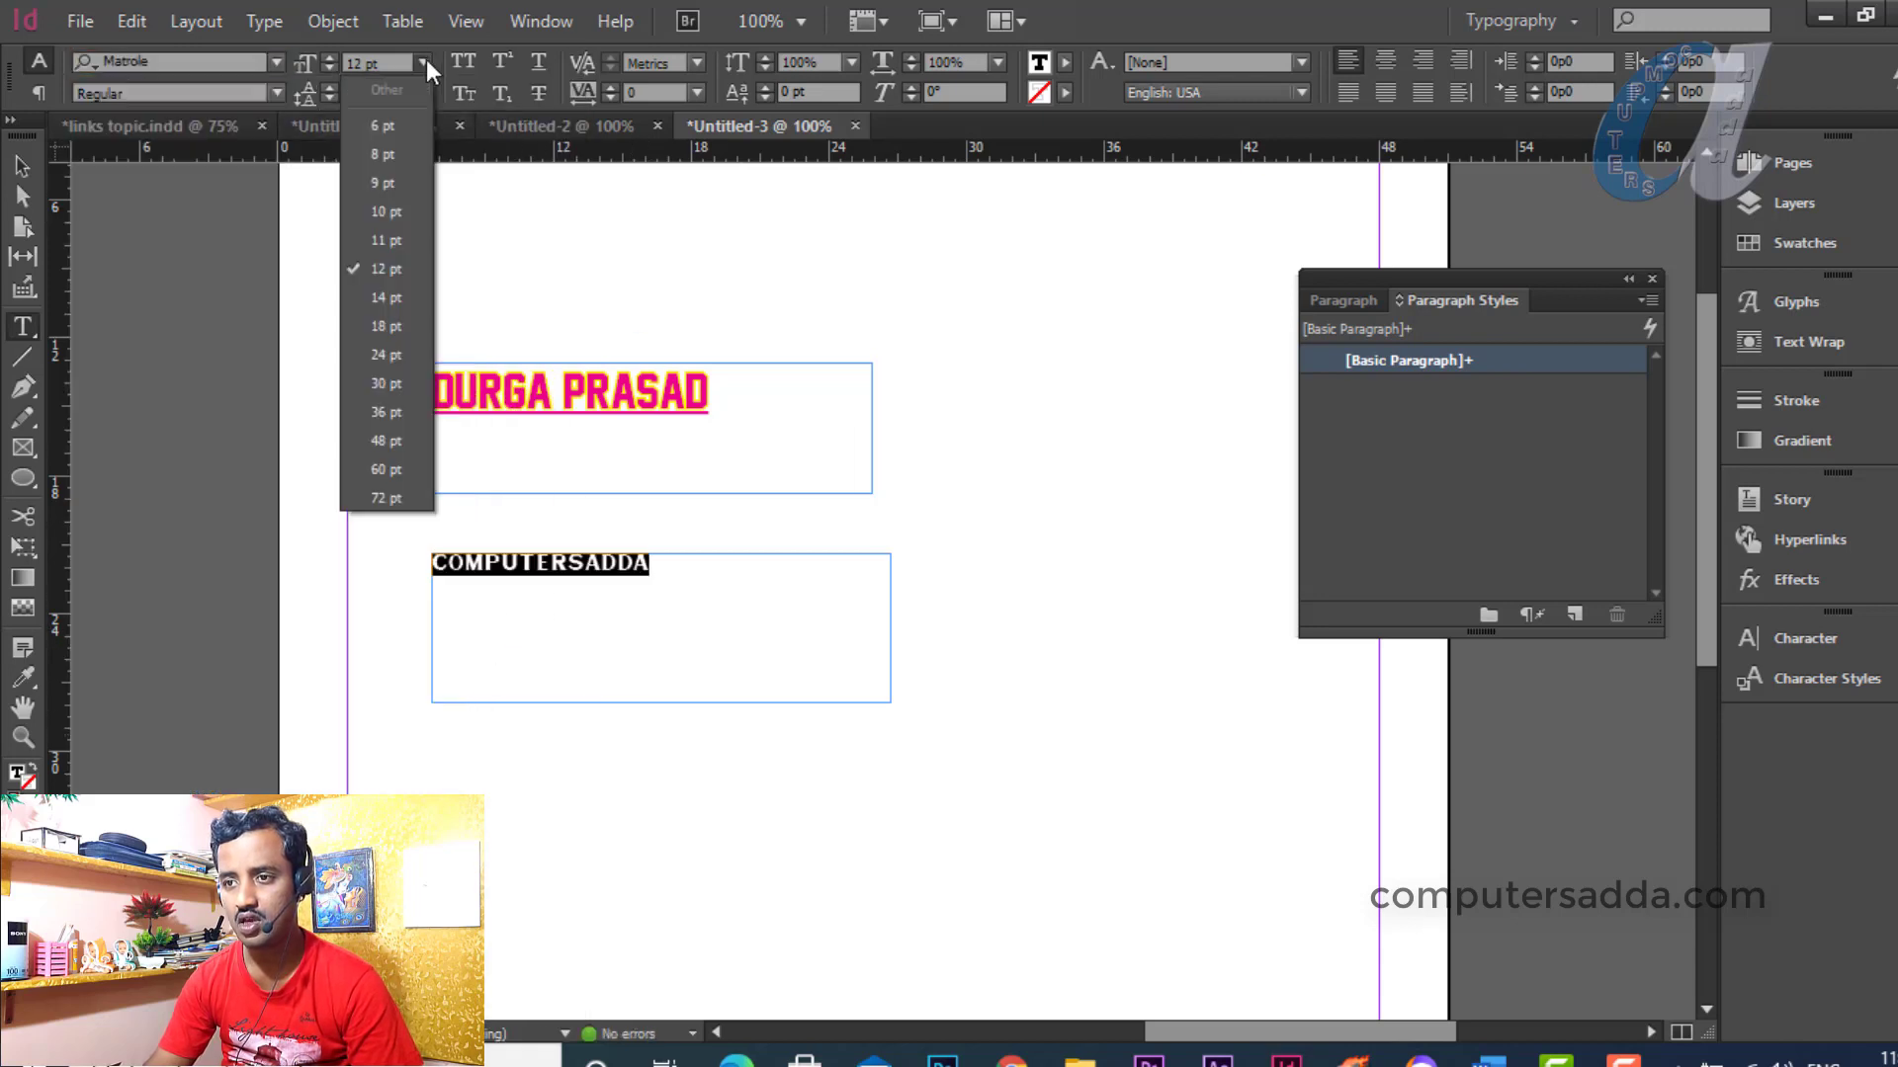
{"action": "left_click", "coordinate": [388, 355]}
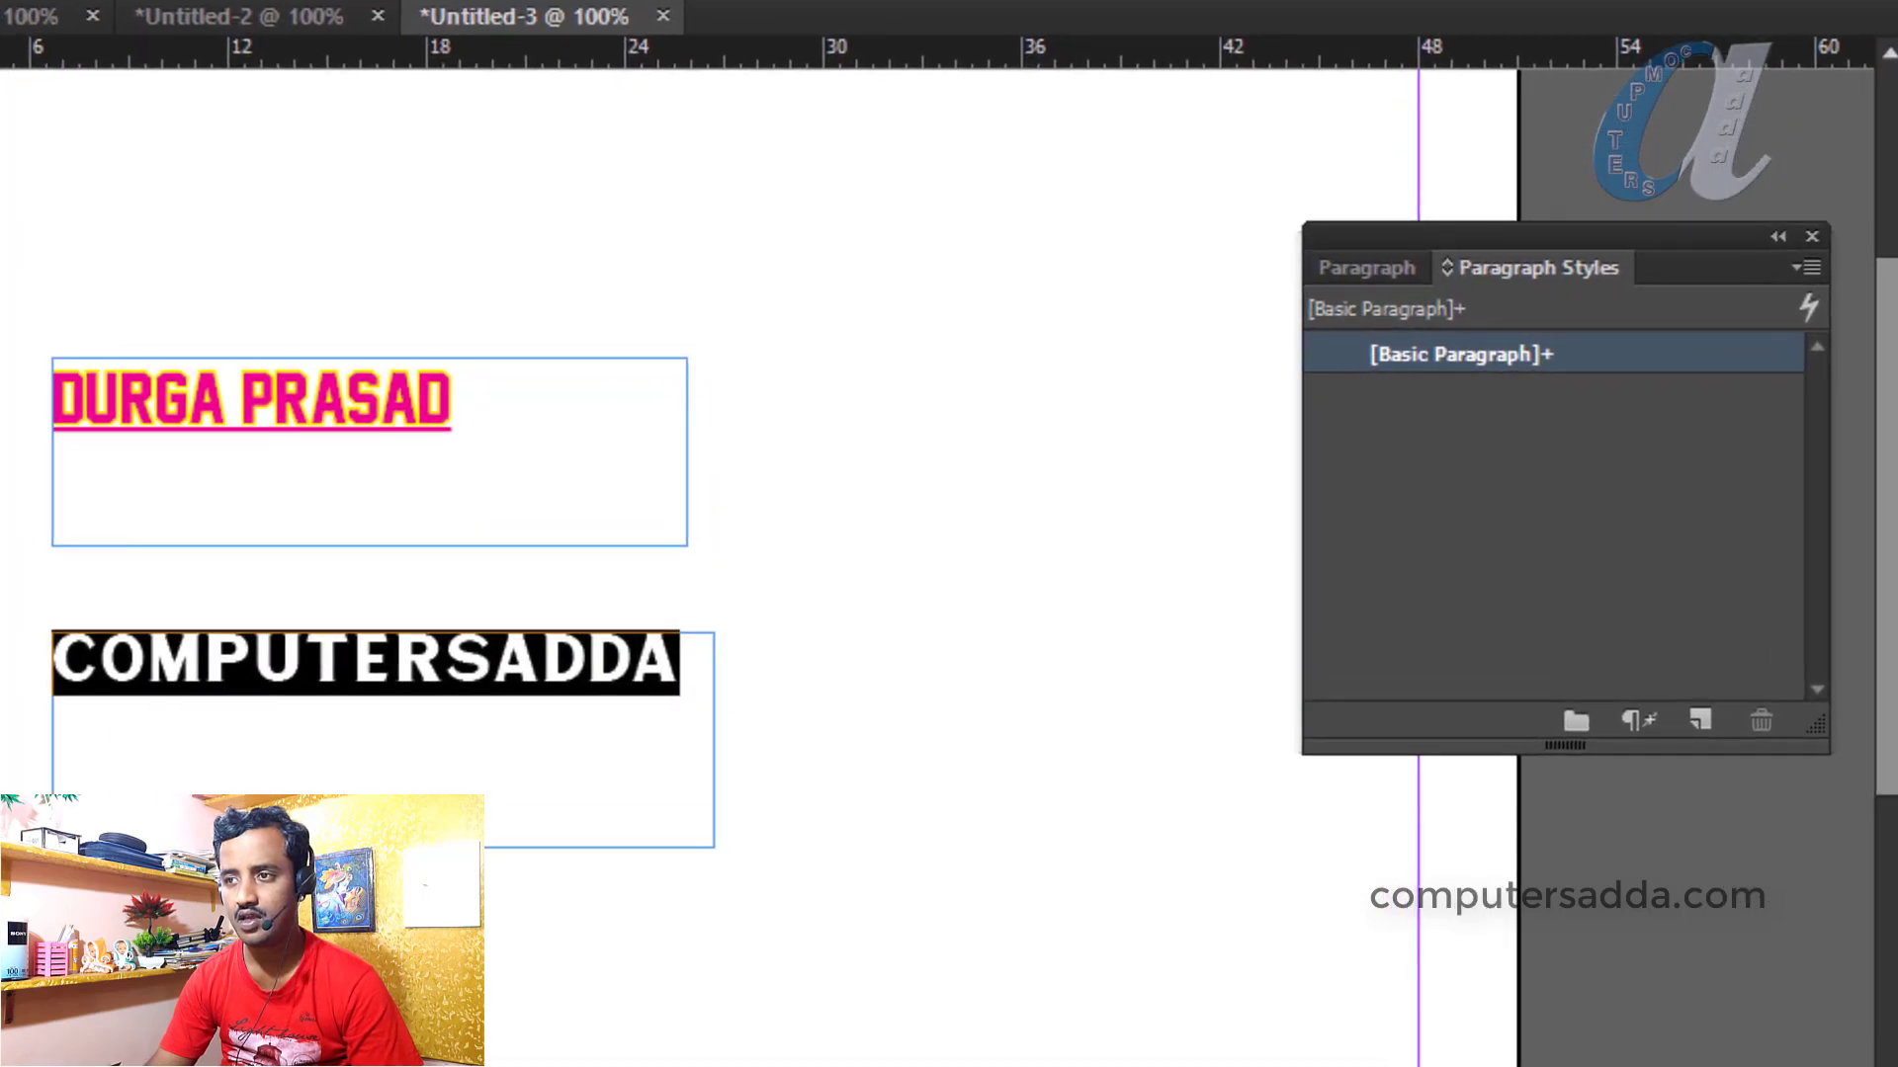
Colour the computersadda text green (C=75 M=5 Y=100 K=0), then select the frames
{"action": "left_click", "coordinate": [1065, 62]}
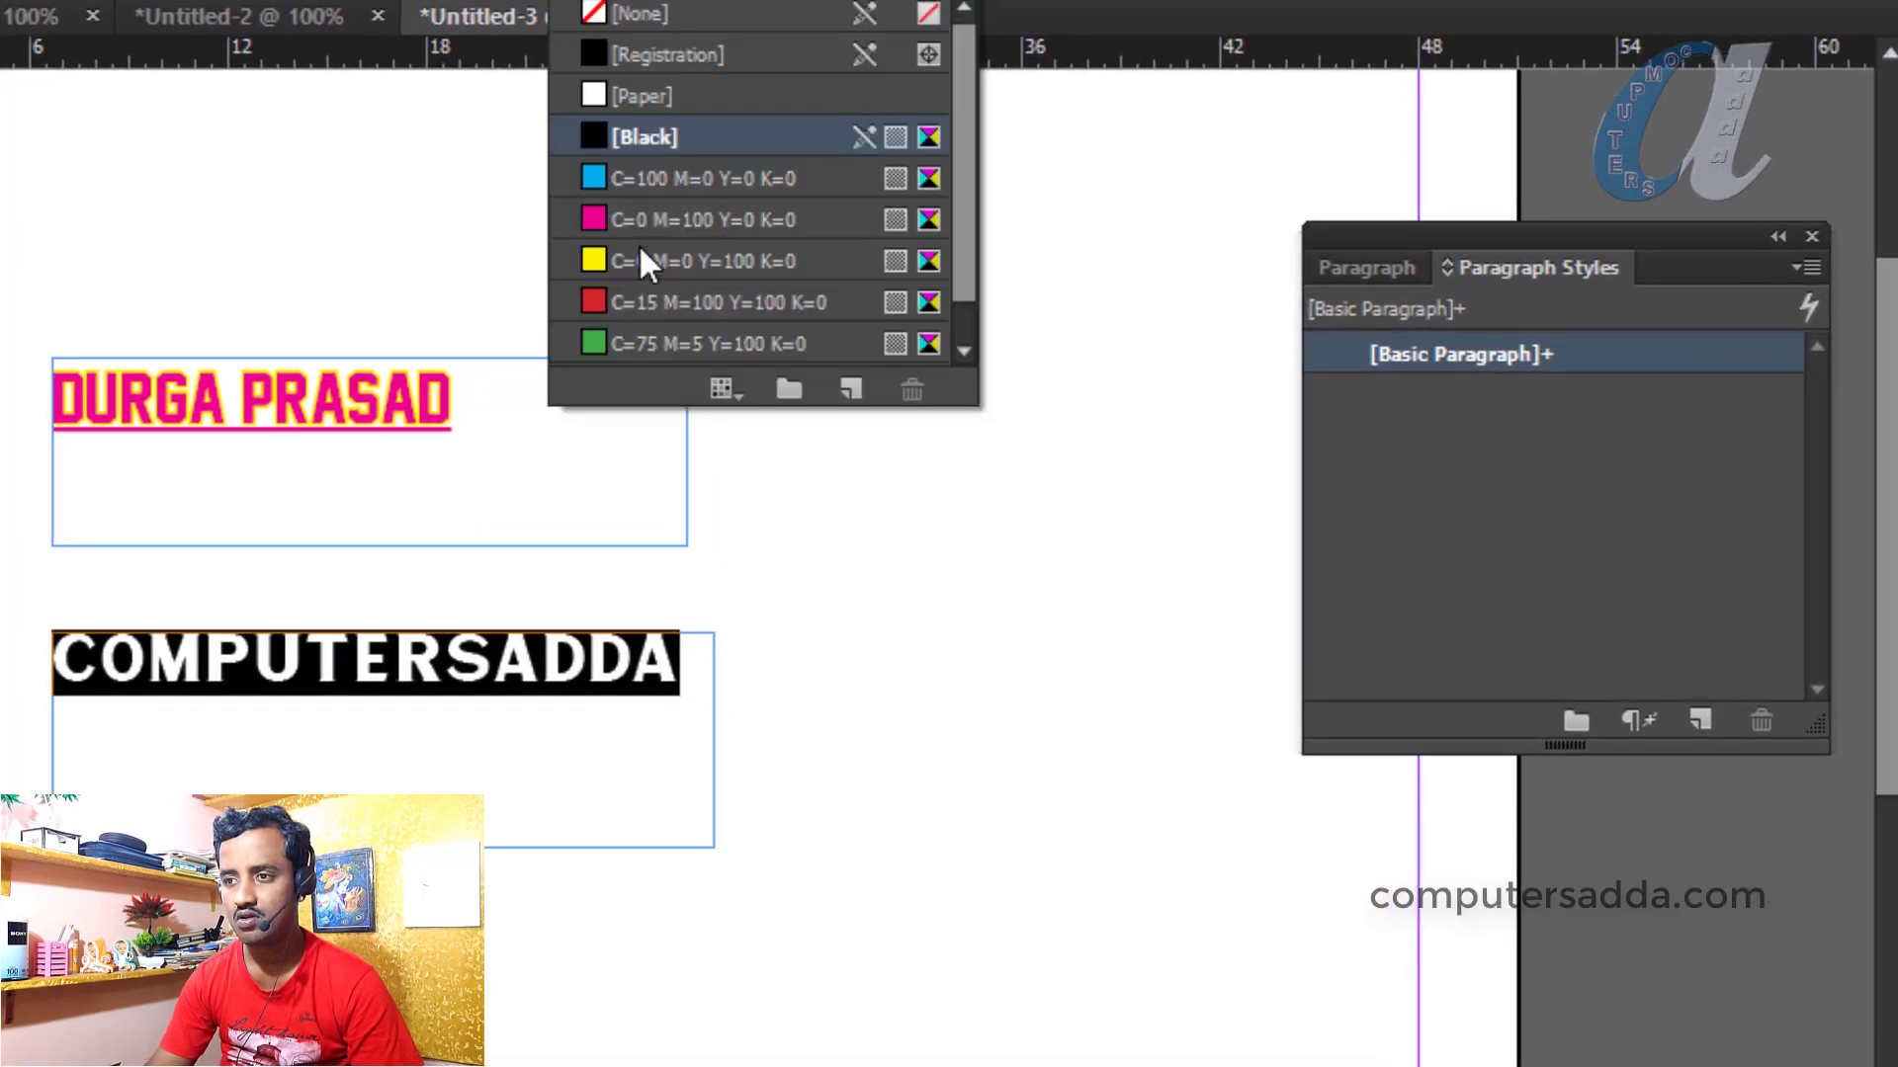
{"action": "left_click", "coordinate": [633, 326]}
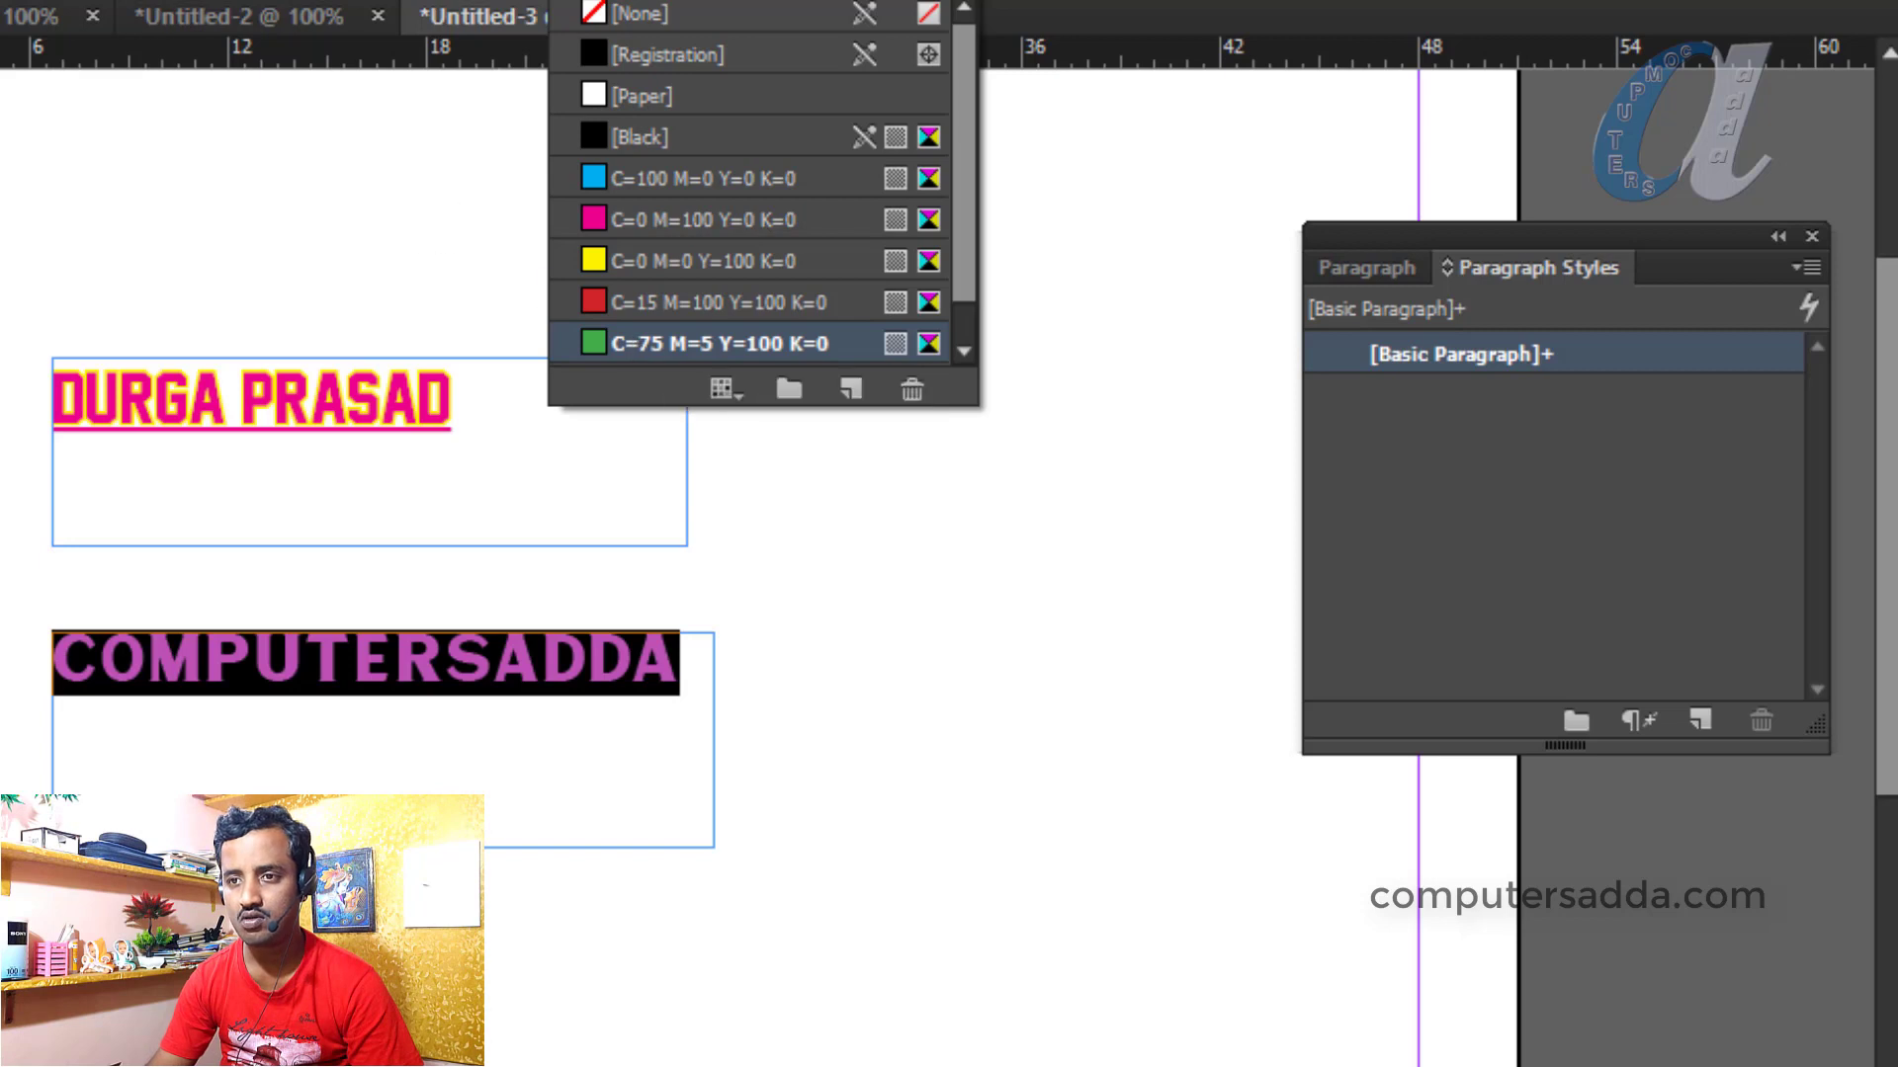
{"action": "key", "text": "Escape"}
{"action": "left_click", "coordinate": [937, 395]}
{"action": "left_click", "coordinate": [194, 405]}
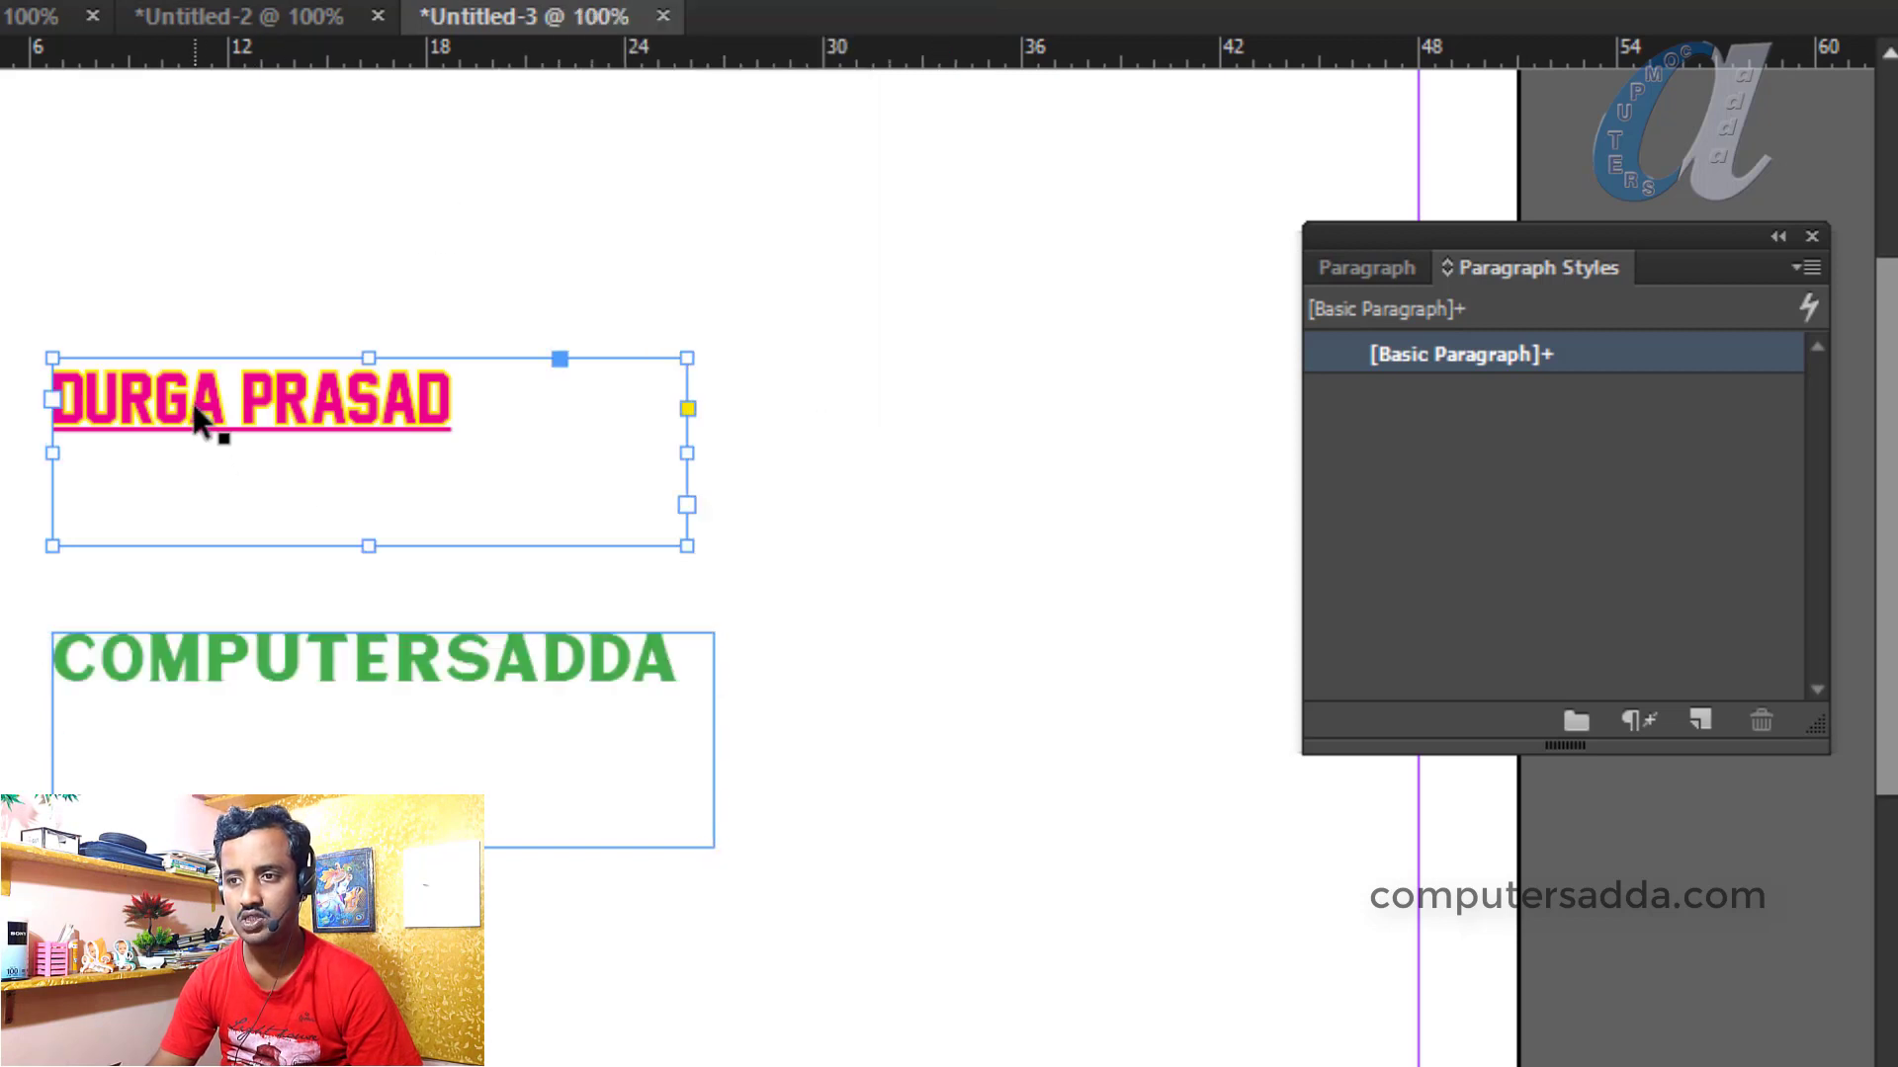
Create a new paragraph style from the top name frame
{"action": "left_click", "coordinate": [253, 660]}
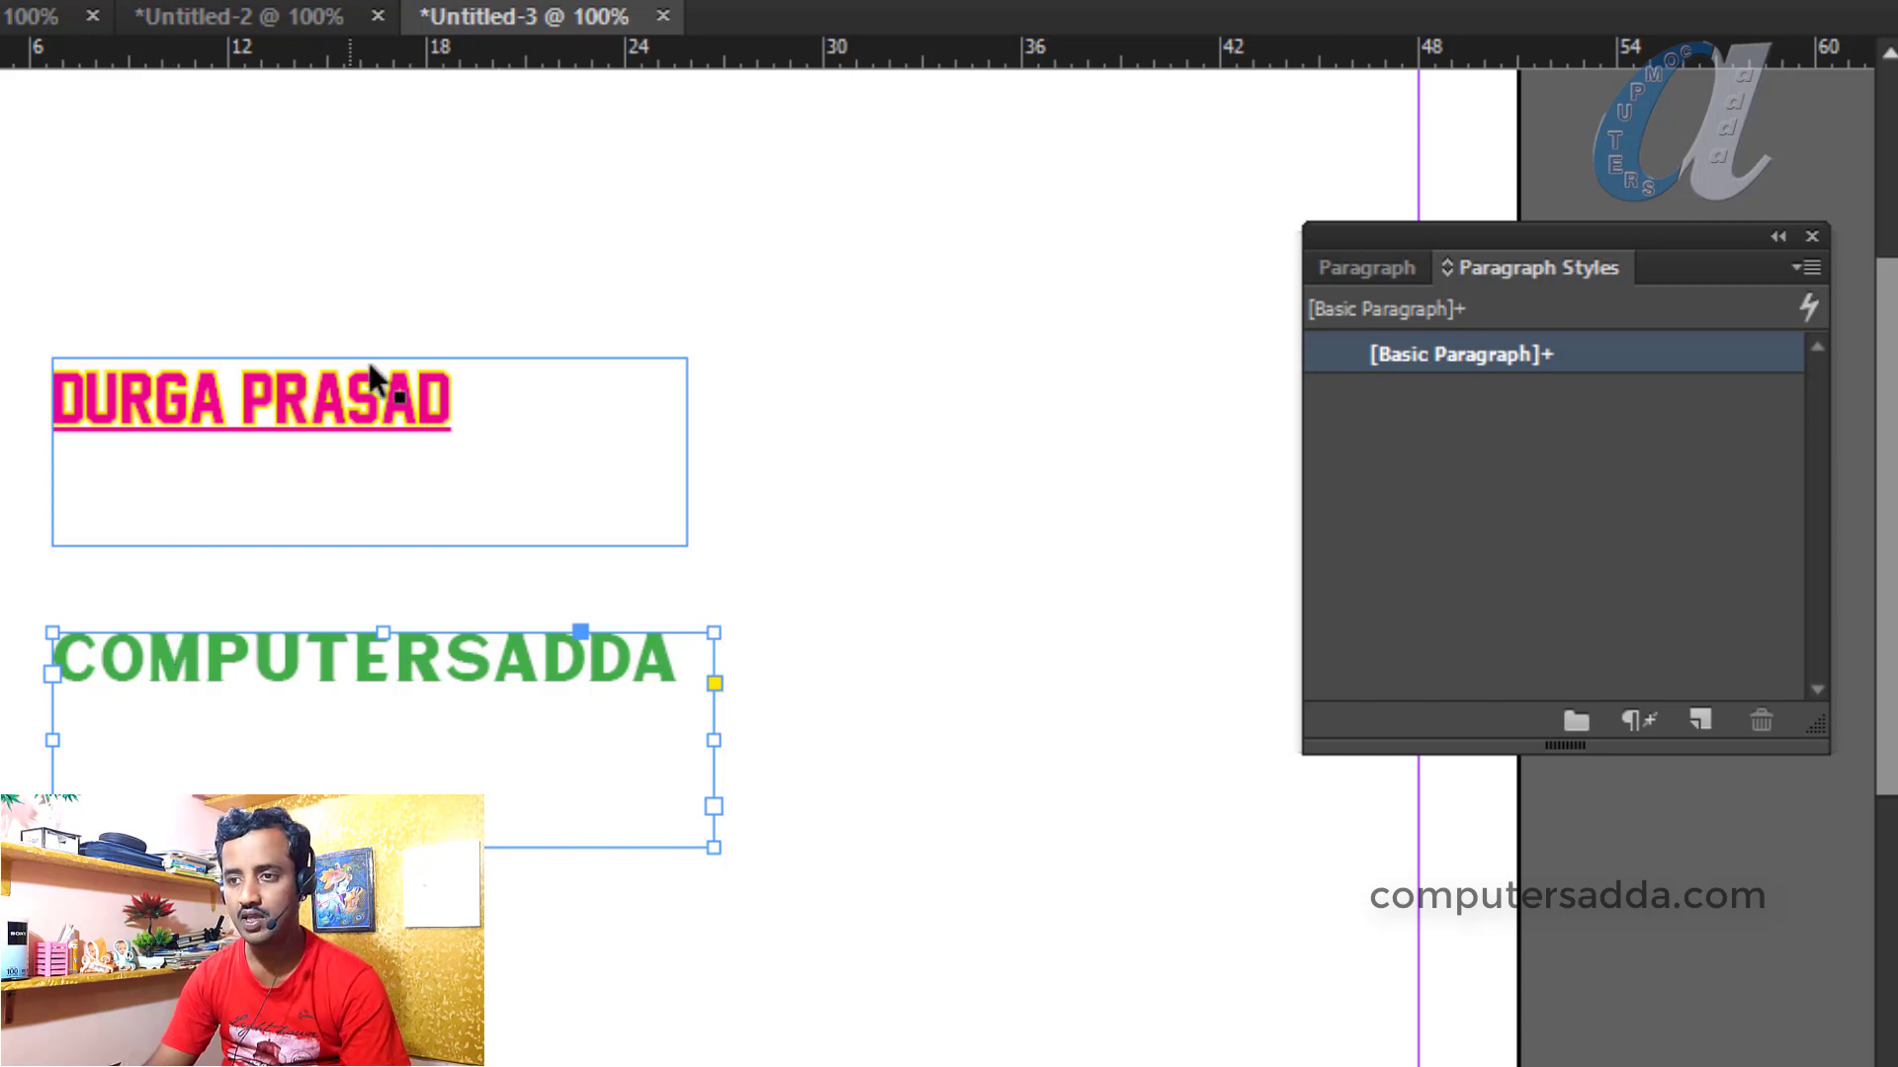
{"action": "left_click", "coordinate": [225, 417]}
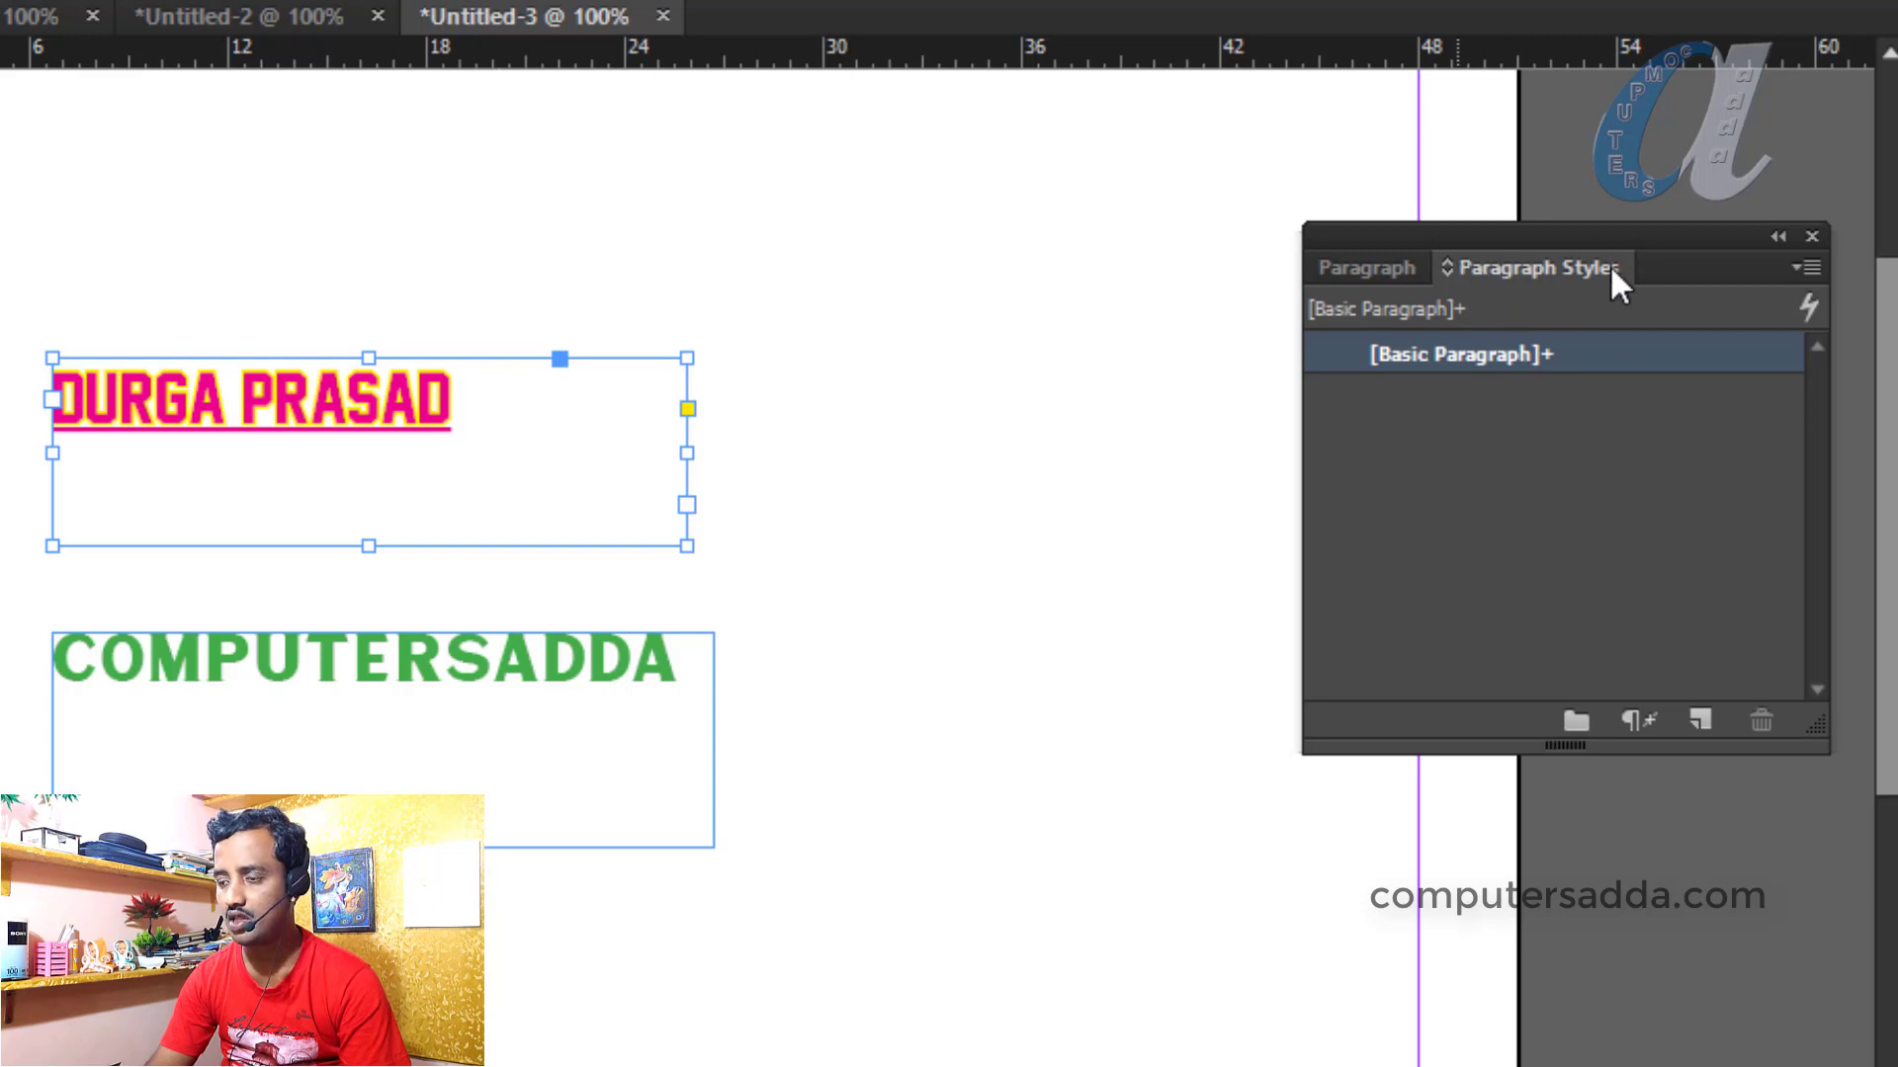
{"action": "left_click", "coordinate": [1699, 726]}
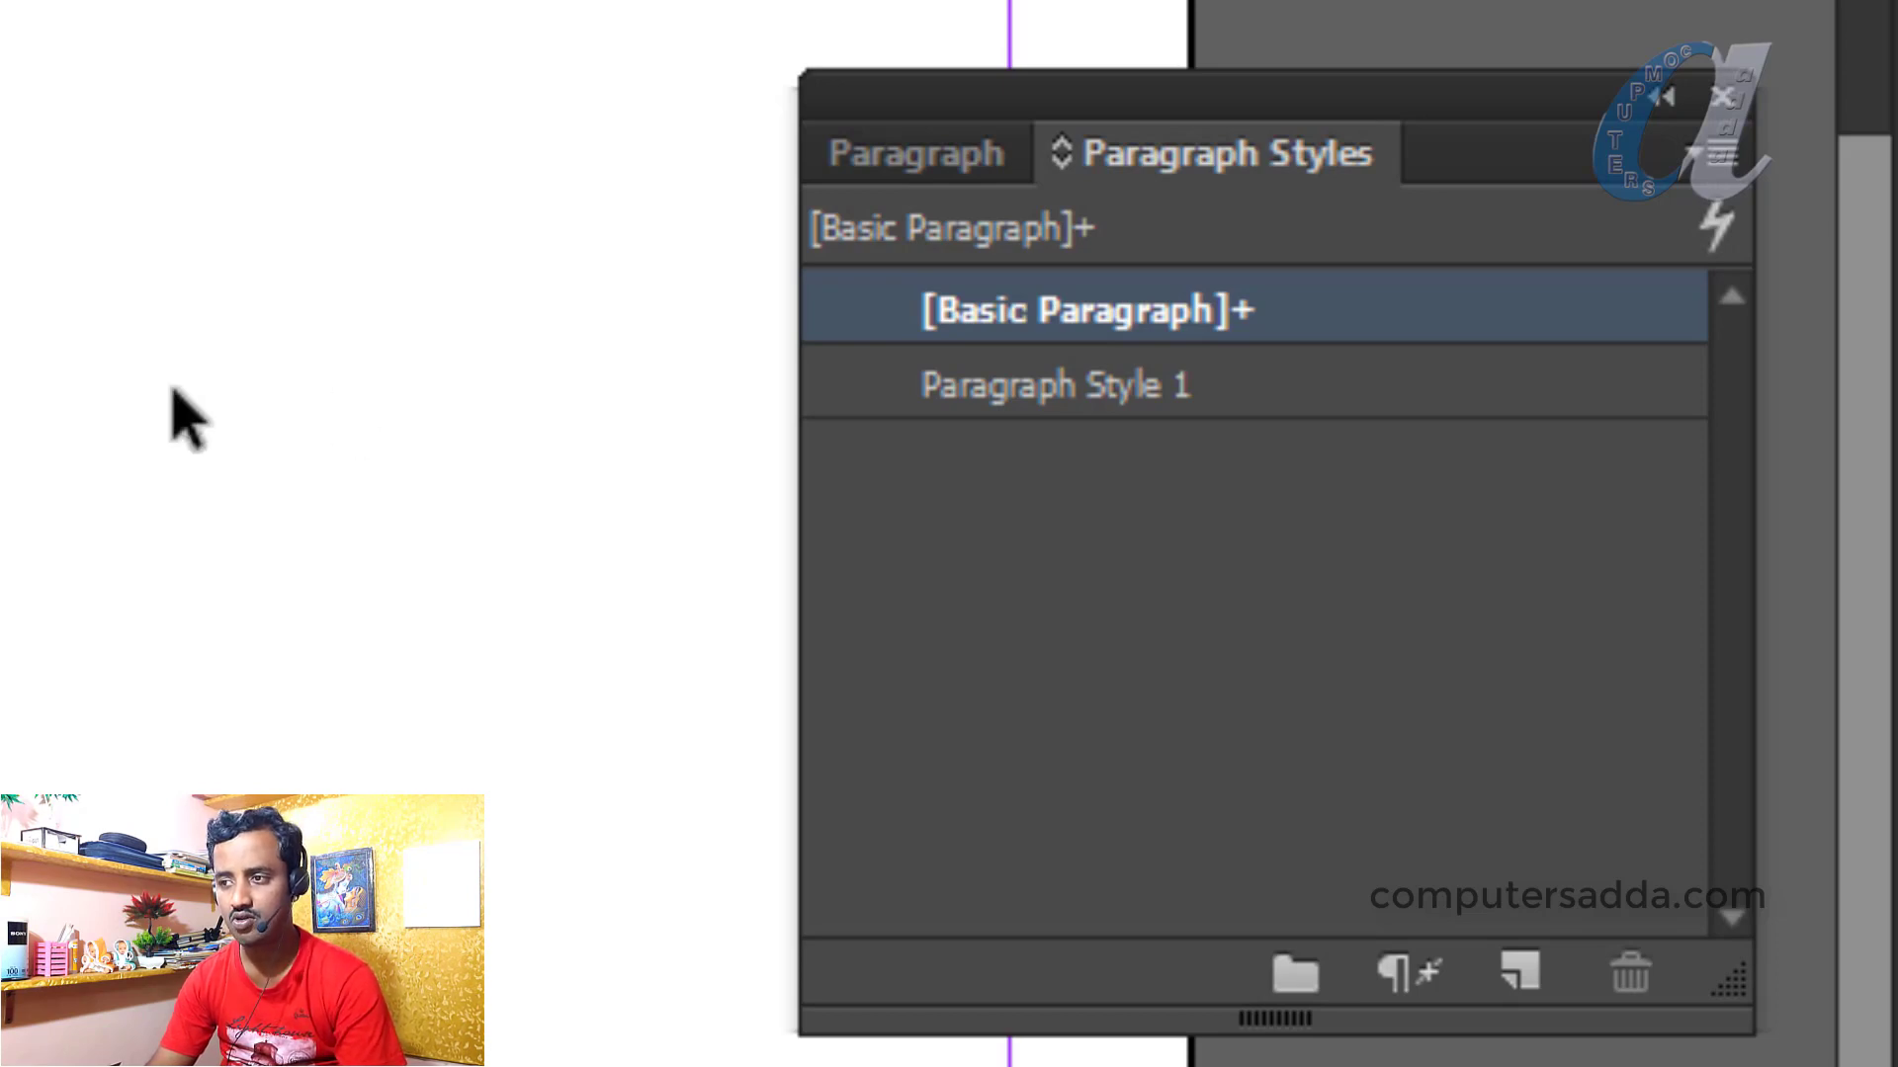
Rename the new Paragraph Style 1 to 'main headin 1'
{"action": "left_click", "coordinate": [1137, 396]}
{"action": "left_click", "coordinate": [1097, 390]}
{"action": "left_click", "coordinate": [1089, 385]}
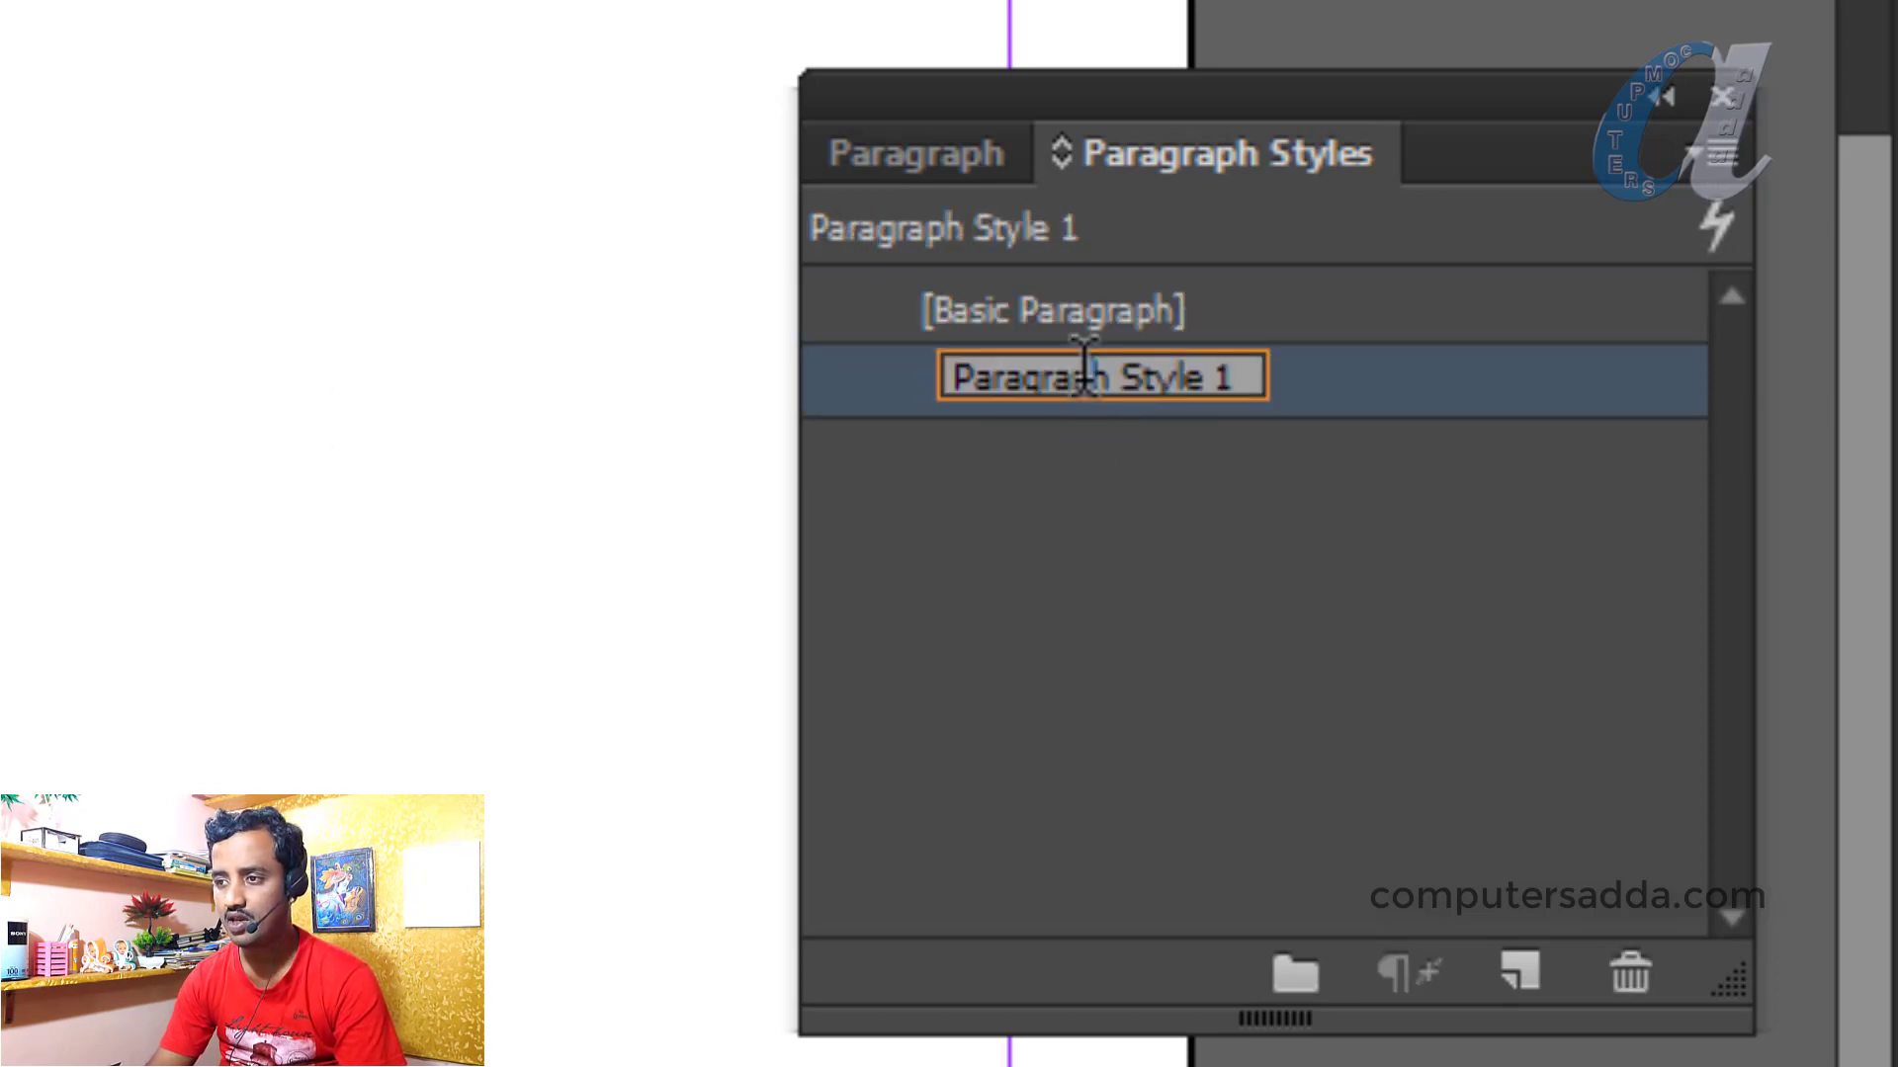
{"action": "left_click_drag", "start_coordinate": [1237, 376], "coordinate": [866, 376]}
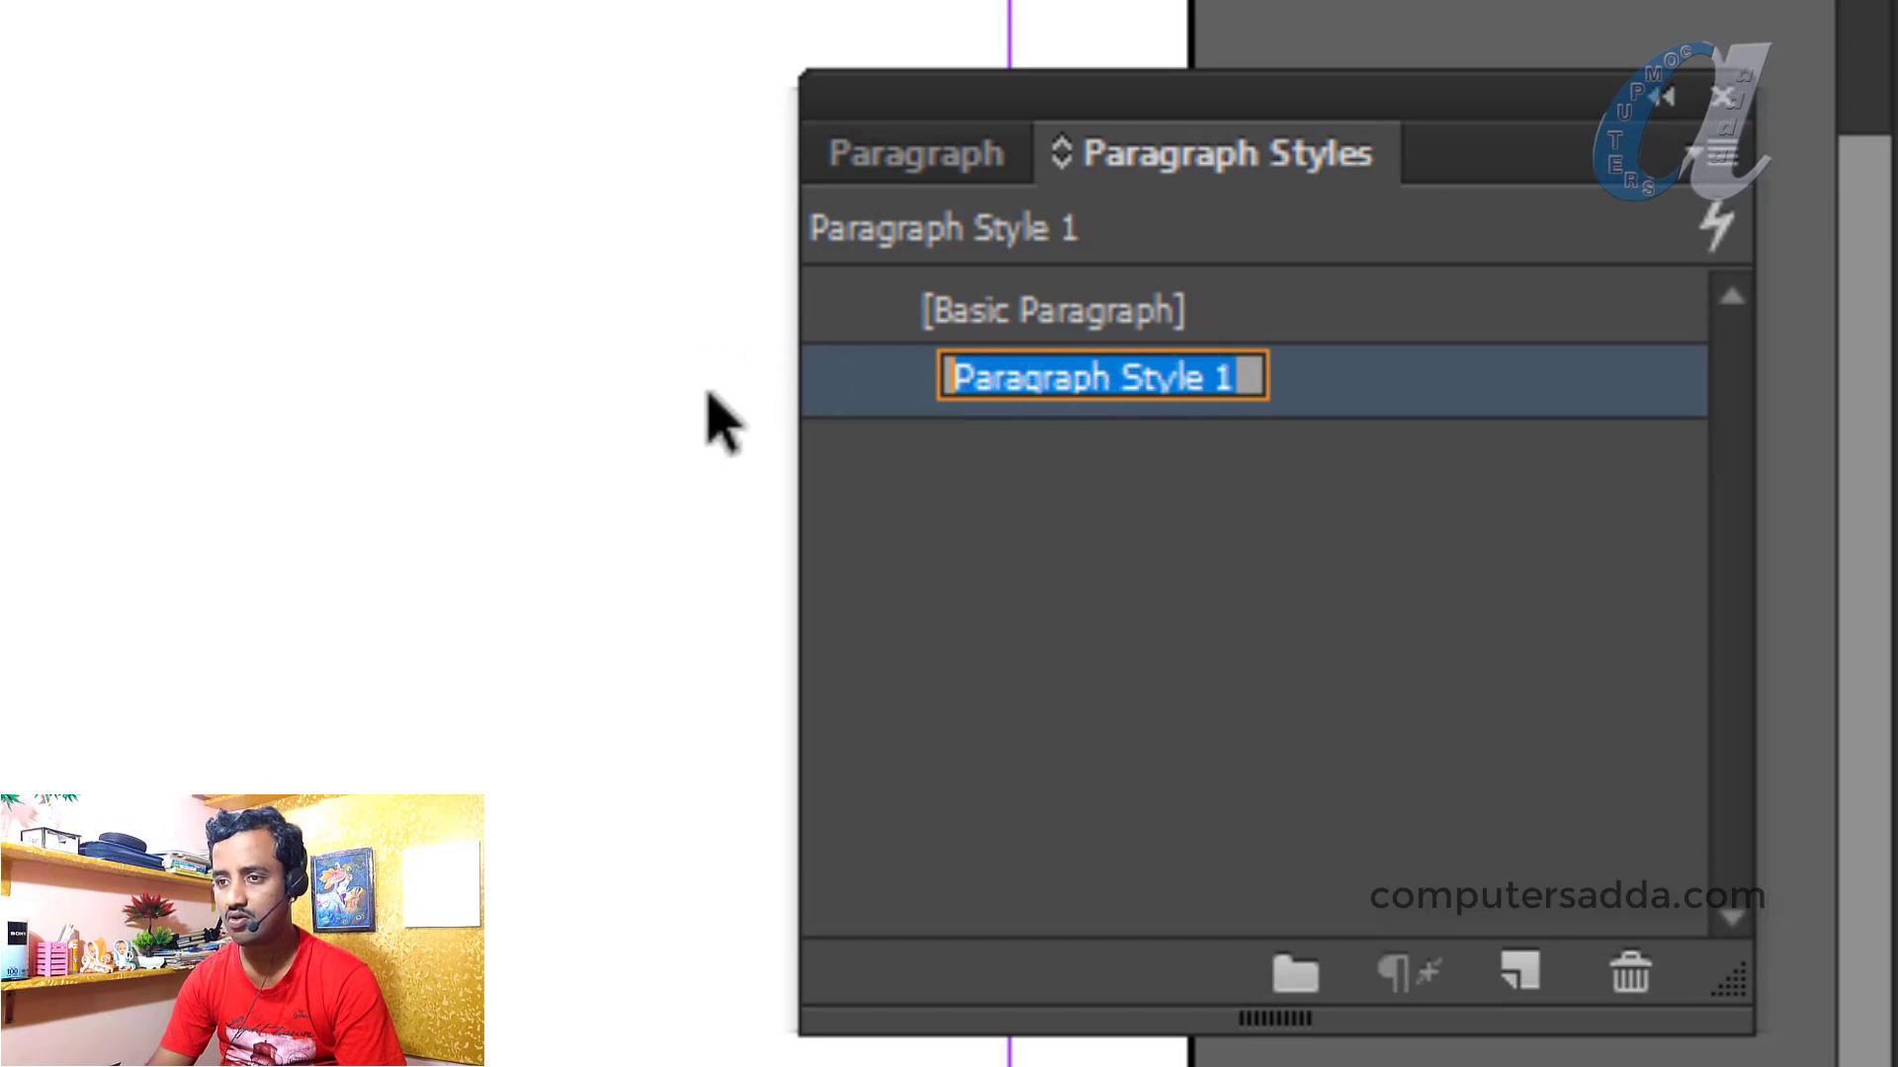
{"action": "type", "text": "main headi"}
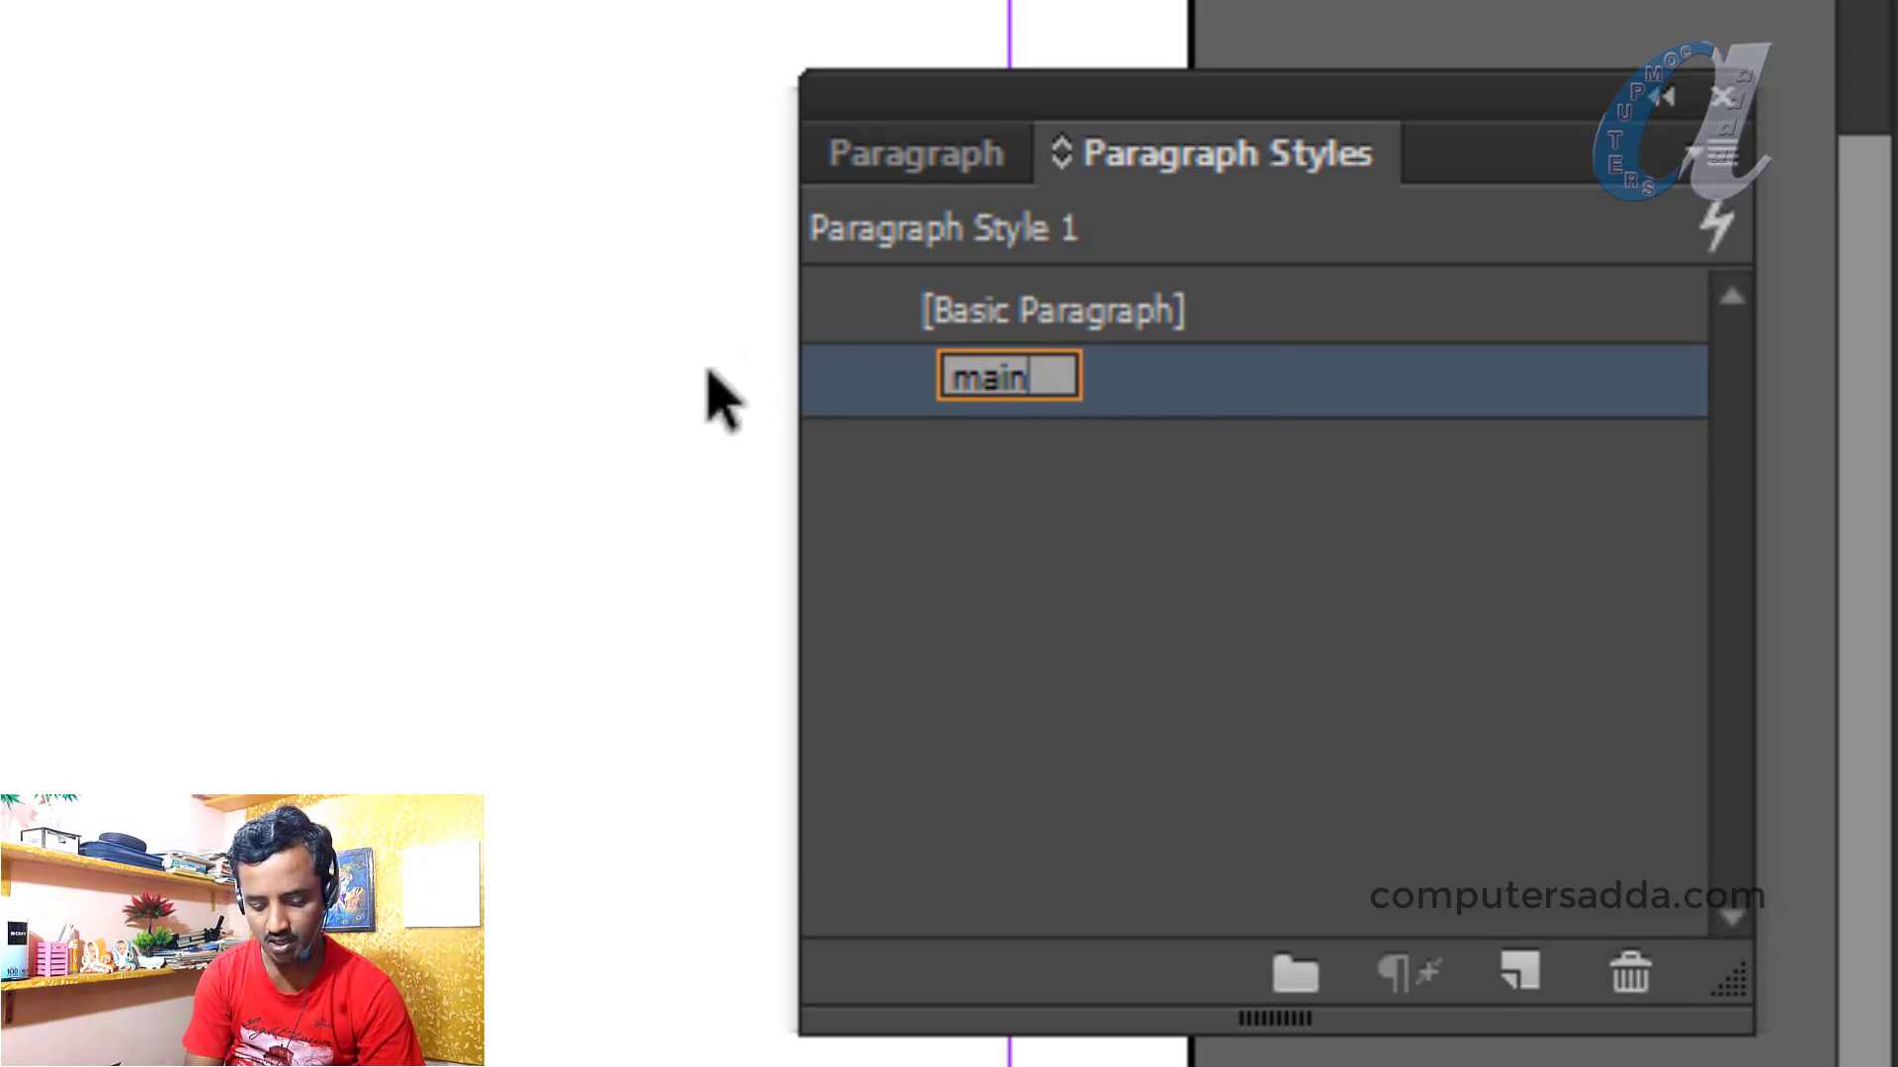
{"action": "type", "text": "n 1"}
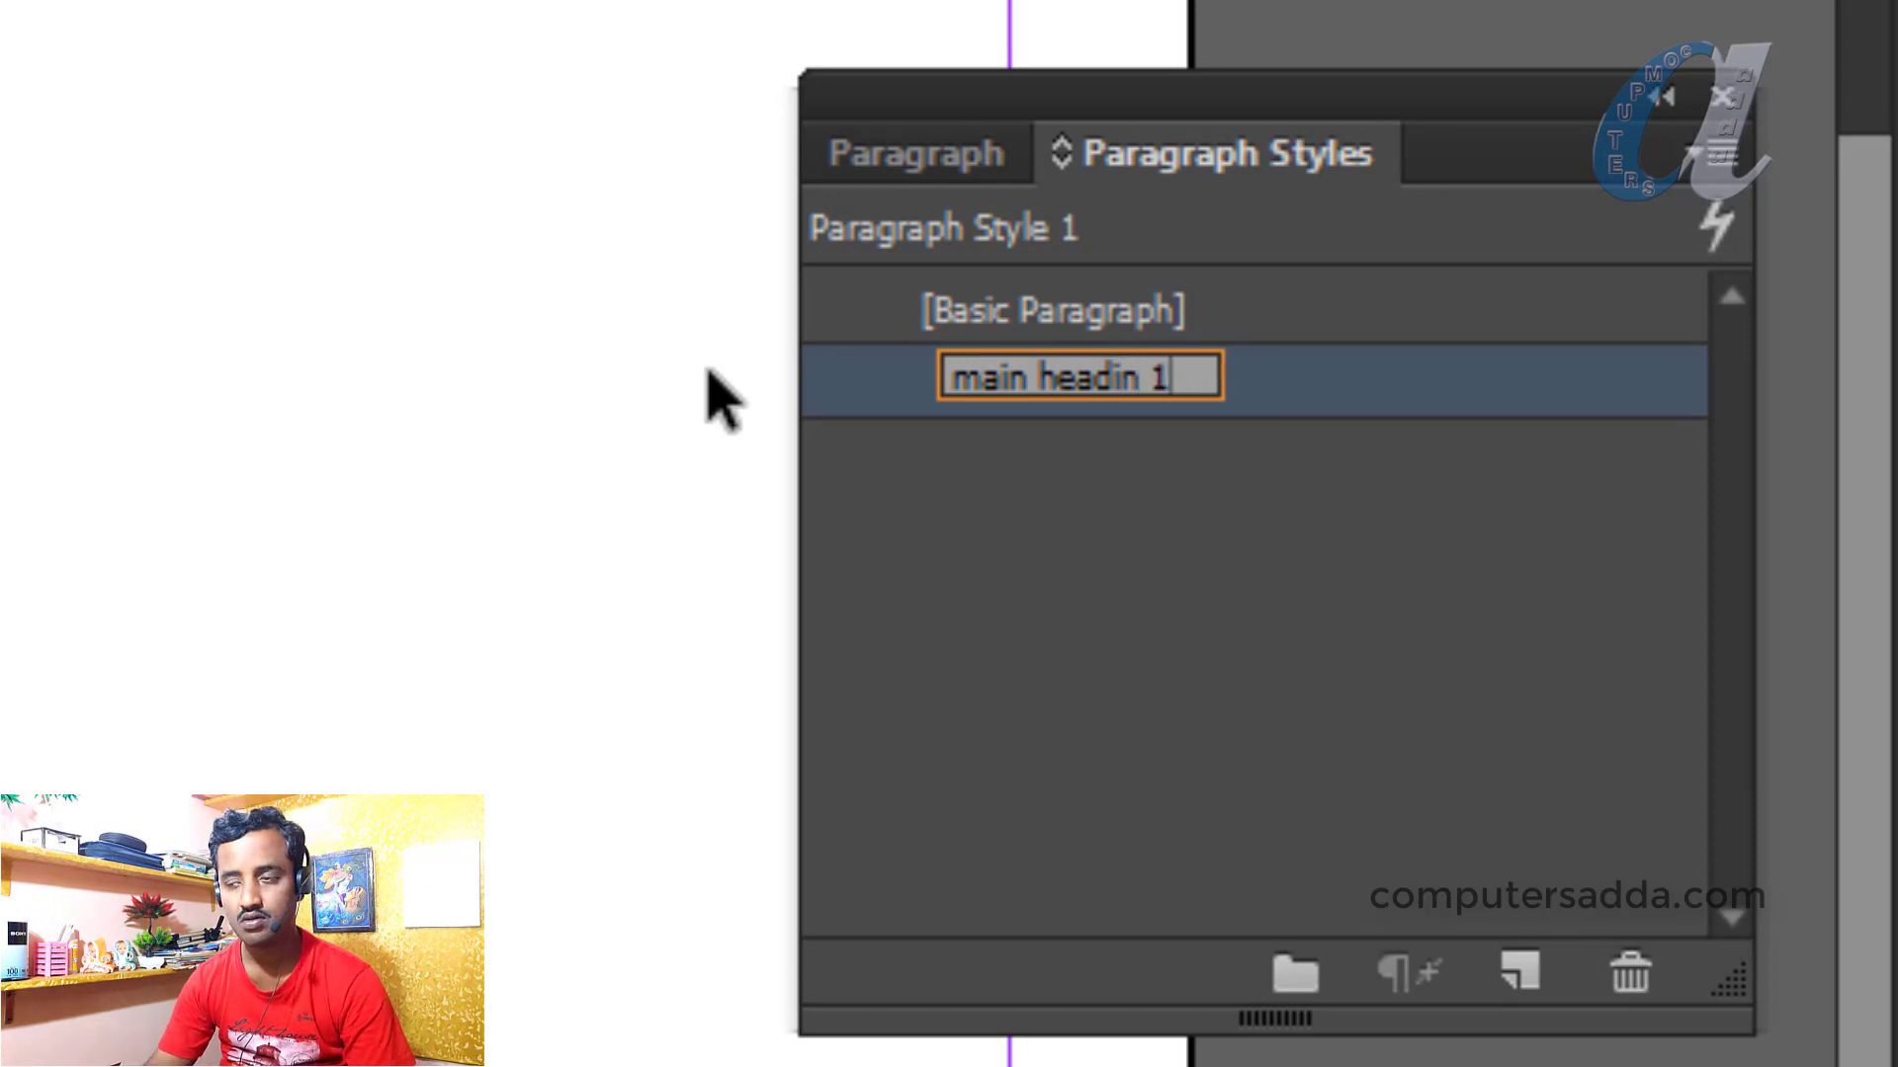
{"action": "key", "text": "Return"}
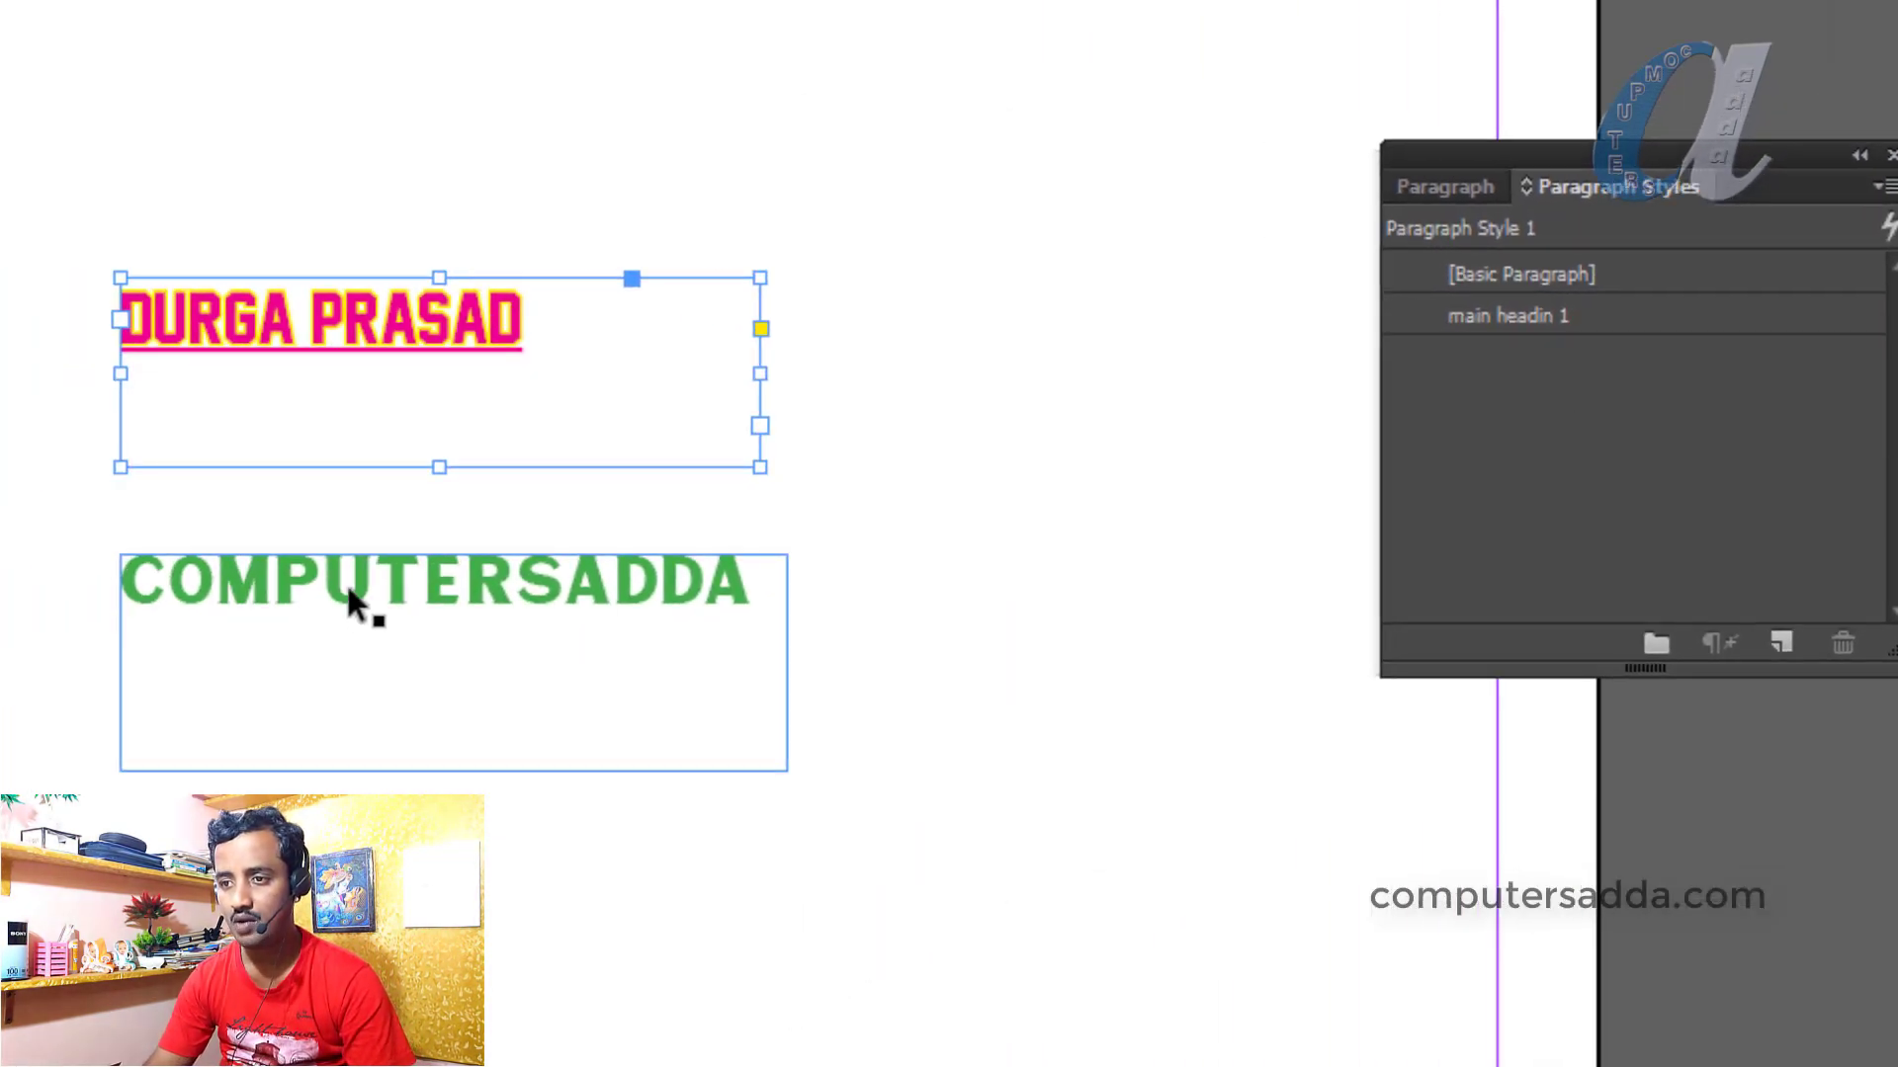
Create a Paragraph Style 1 from the COMPUTERSADDA frame and rename it 'main heading 2'
{"action": "left_click", "coordinate": [348, 590]}
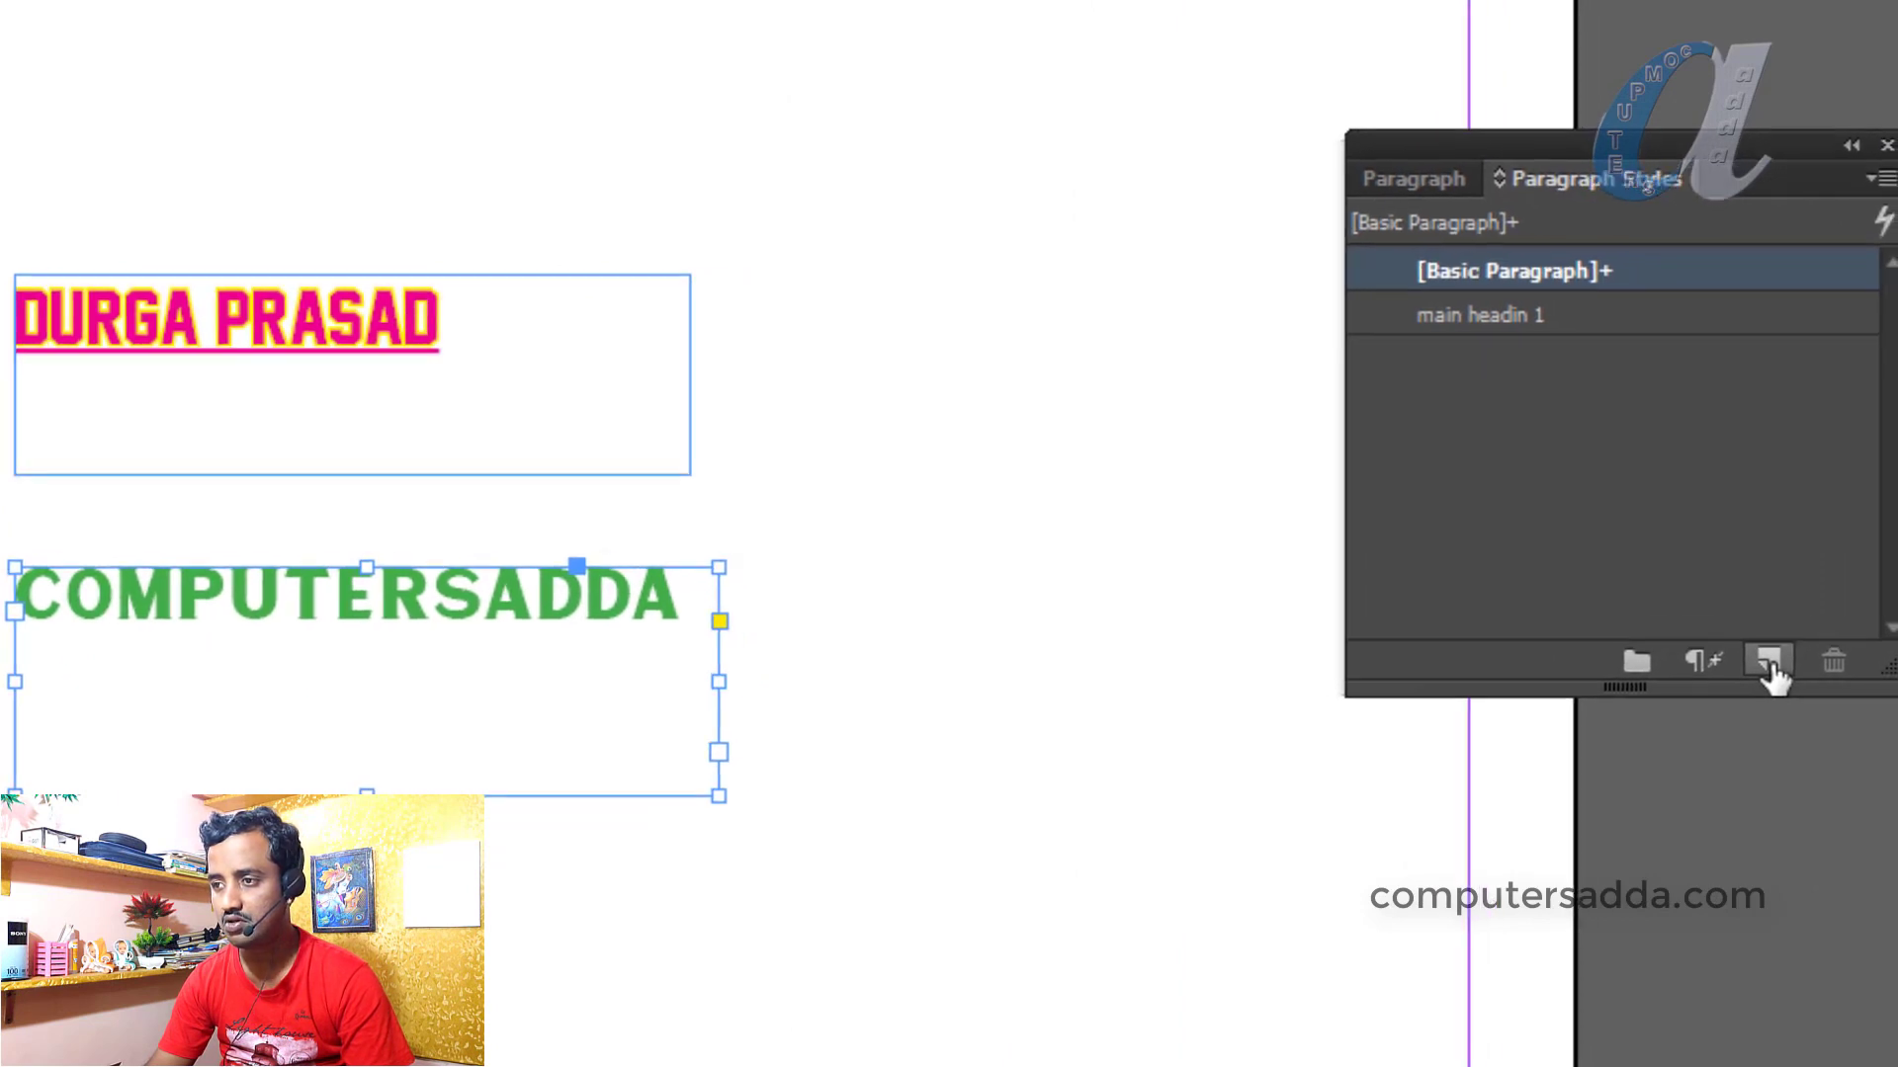
{"action": "left_click", "coordinate": [1769, 666]}
{"action": "left_click", "coordinate": [1489, 316]}
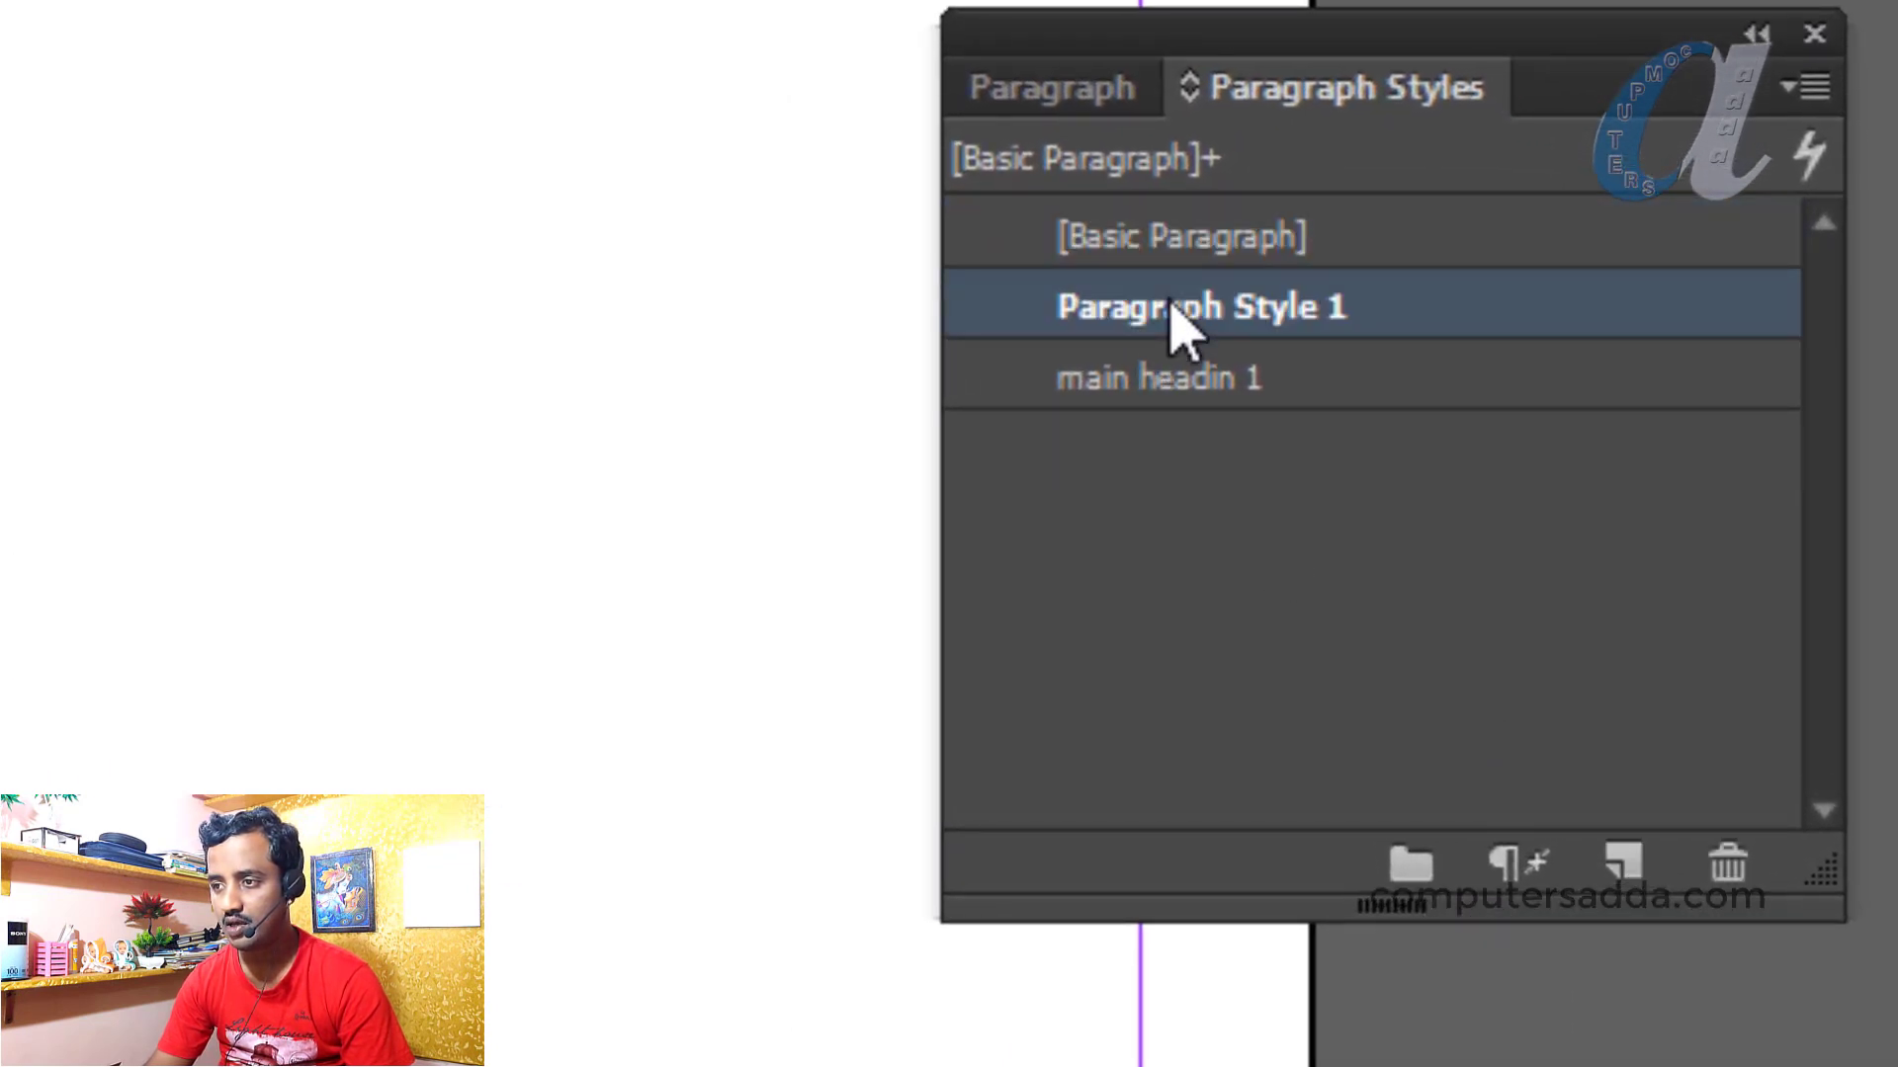
{"action": "left_click", "coordinate": [1182, 326]}
{"action": "left_click", "coordinate": [1339, 296]}
{"action": "left_click_drag", "start_coordinate": [1365, 297], "coordinate": [864, 308]}
{"action": "type", "text": "main"}
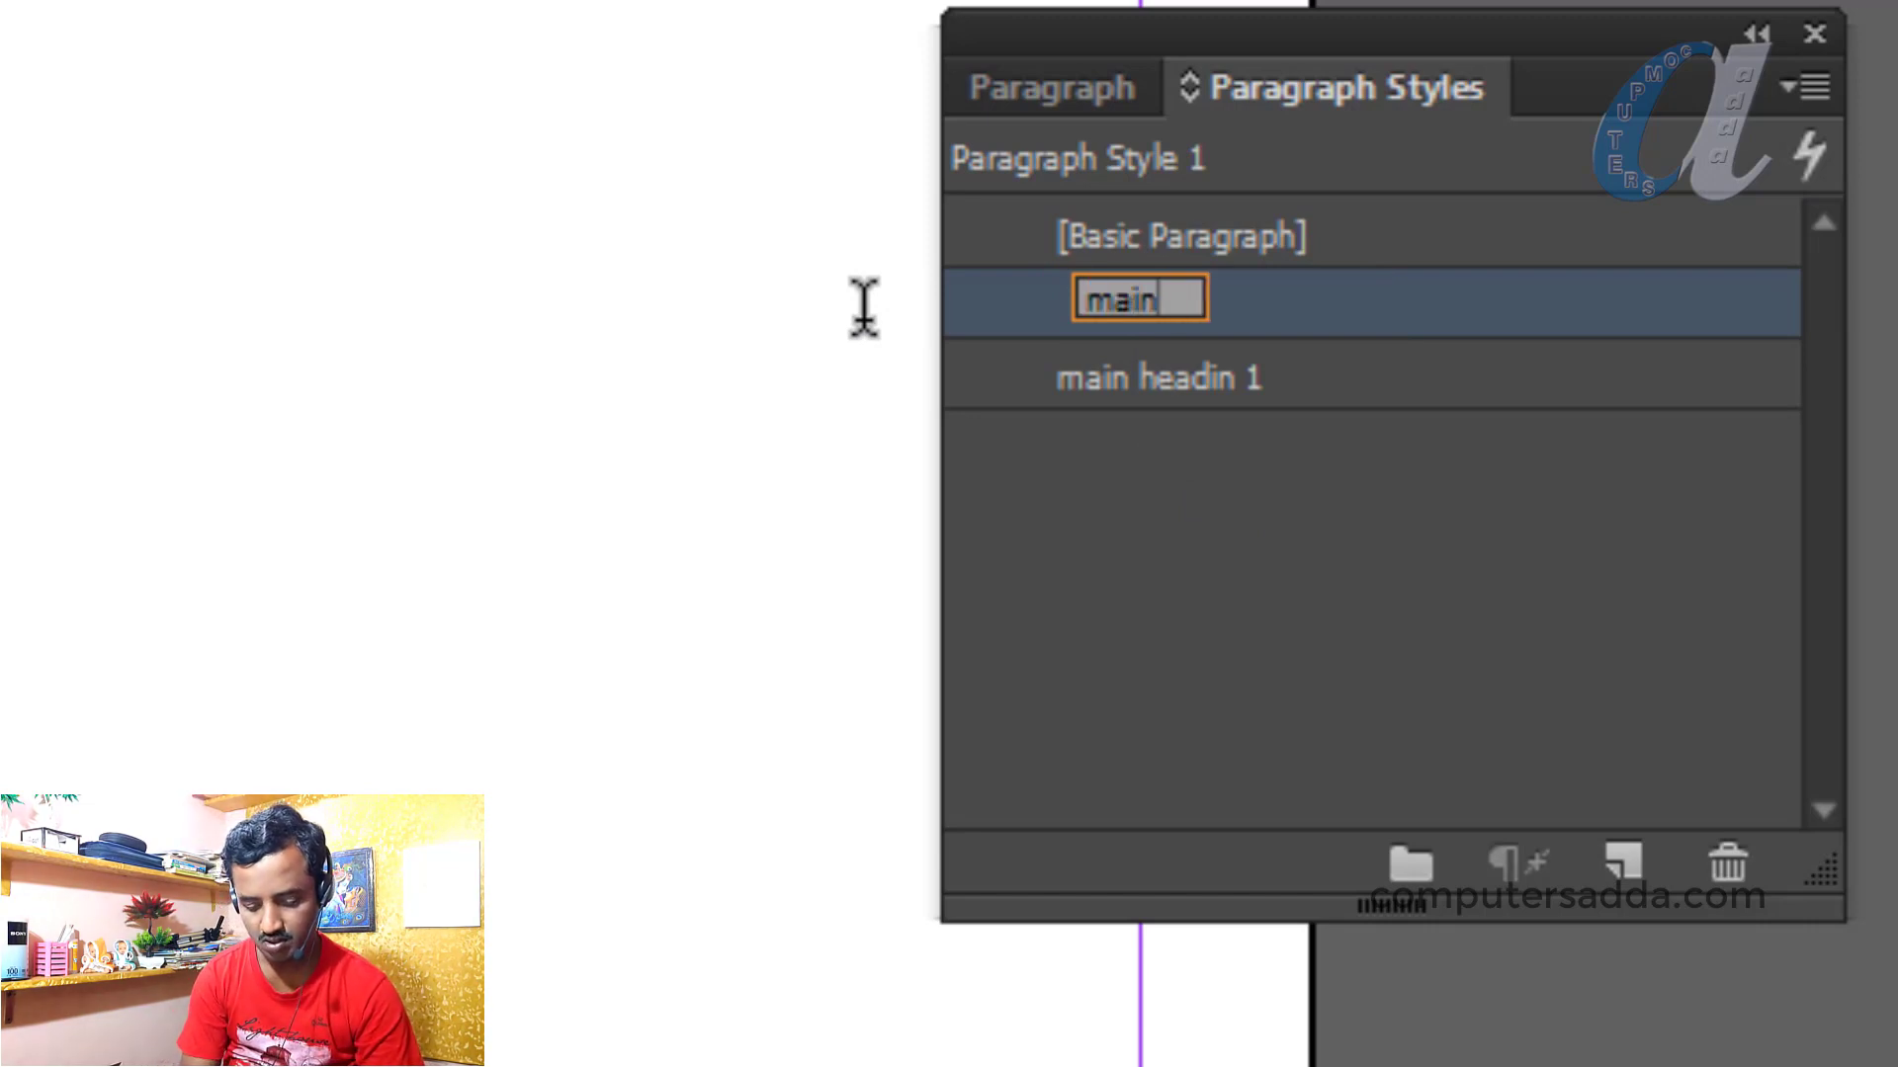
{"action": "type", "text": " heading 2"}
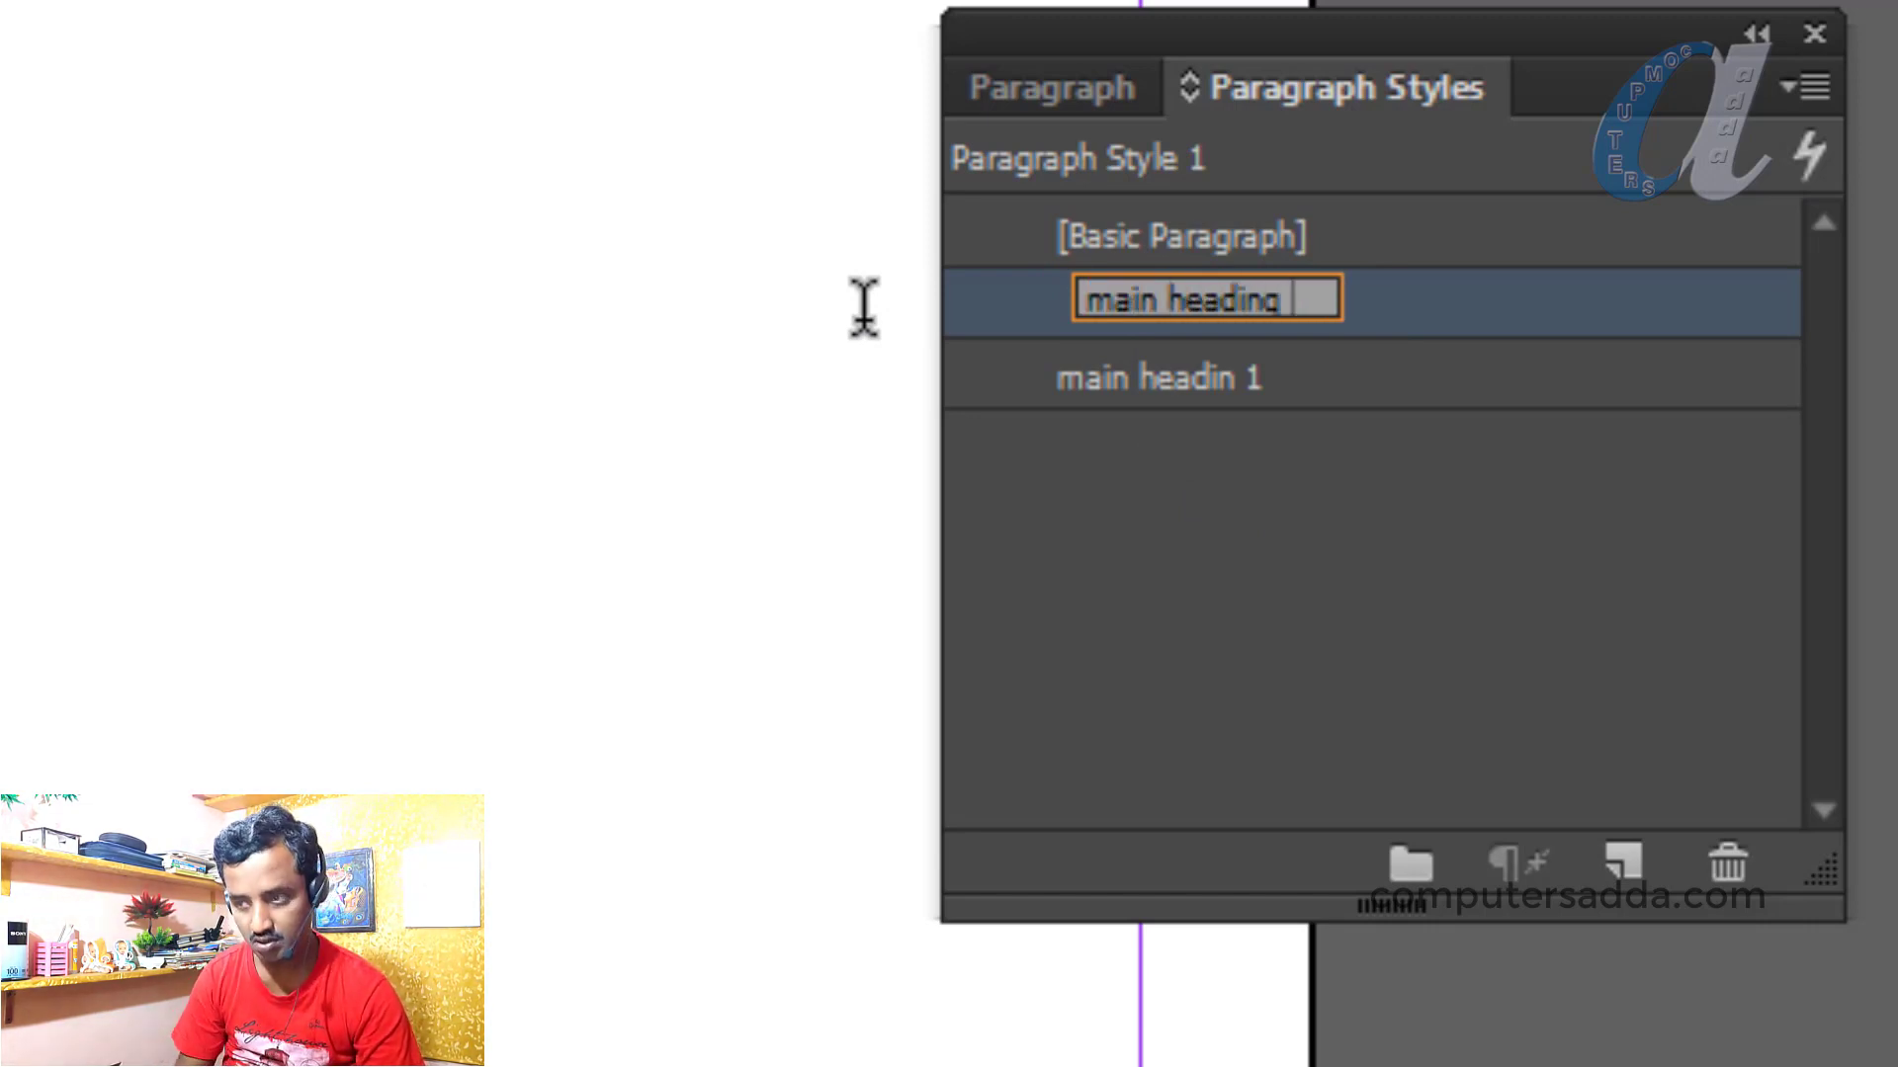
{"action": "left_click", "coordinate": [1312, 459]}
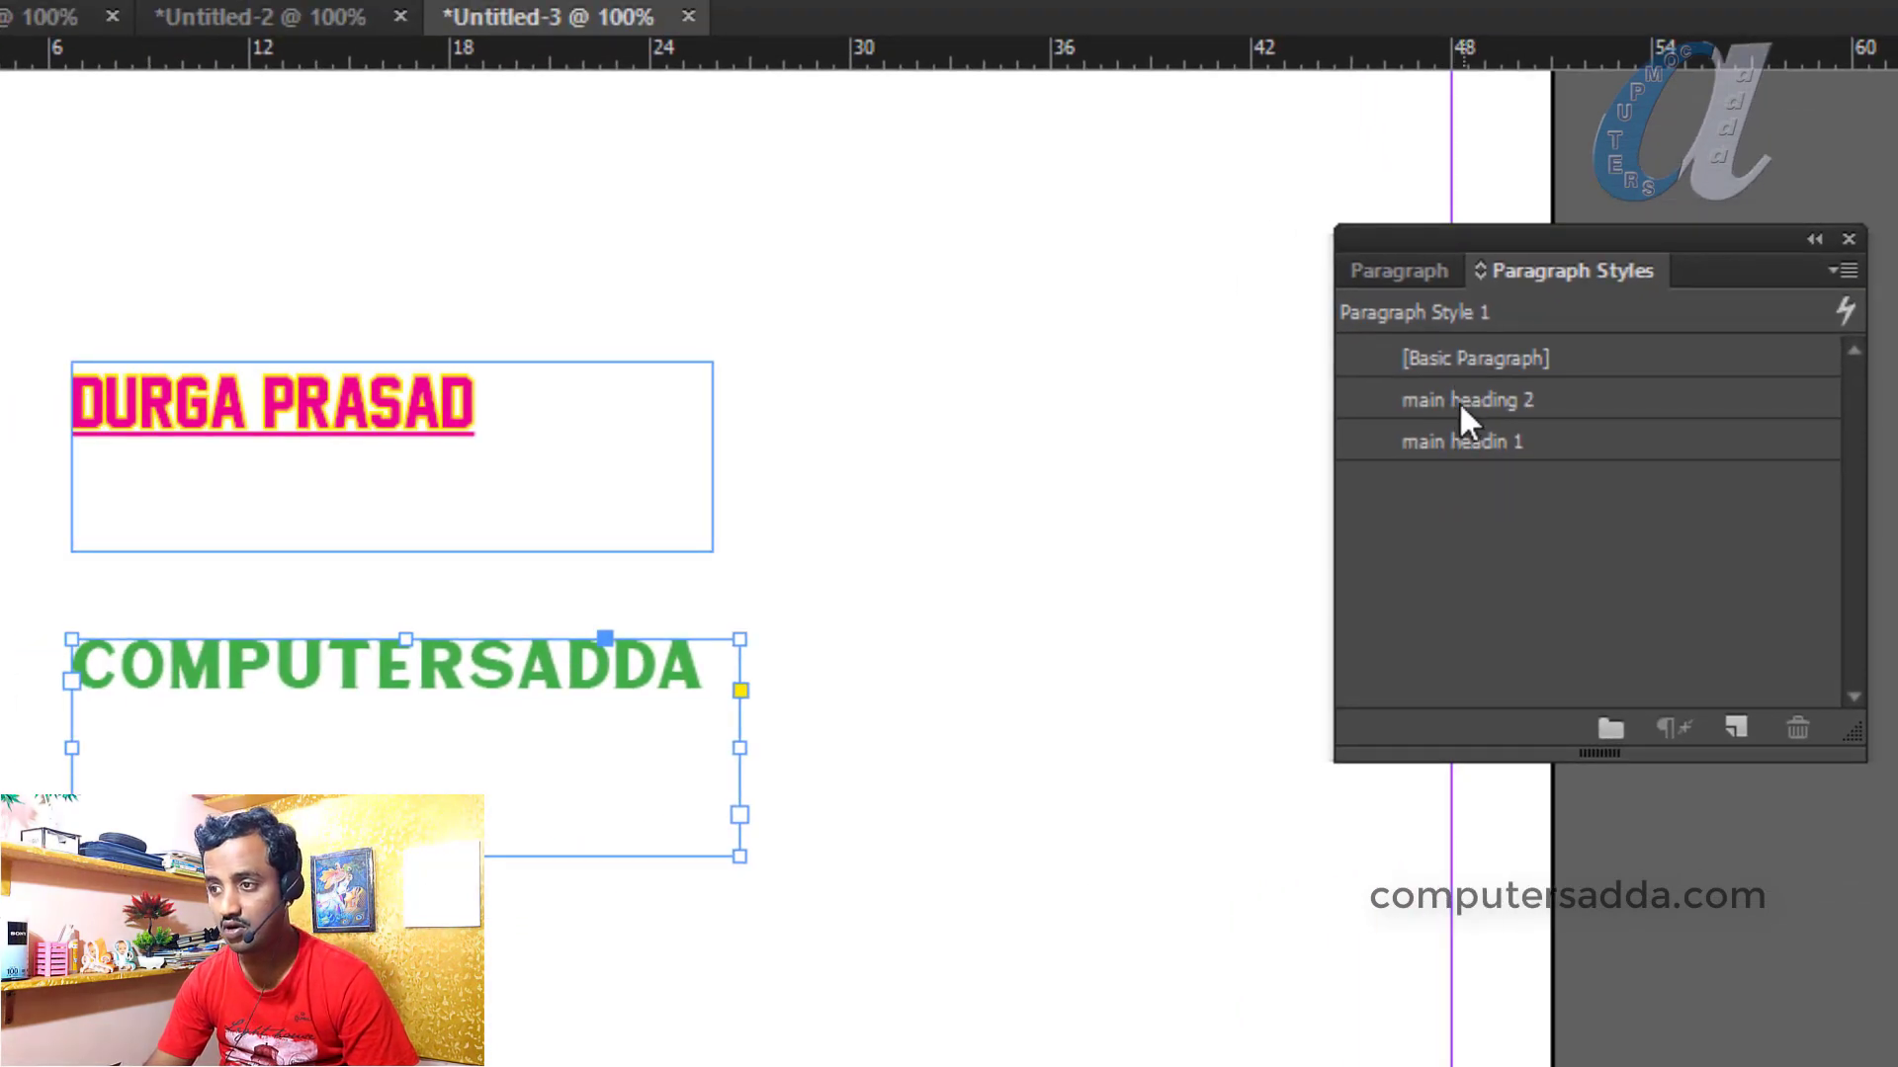
{"action": "double_click", "coordinate": [1504, 400]}
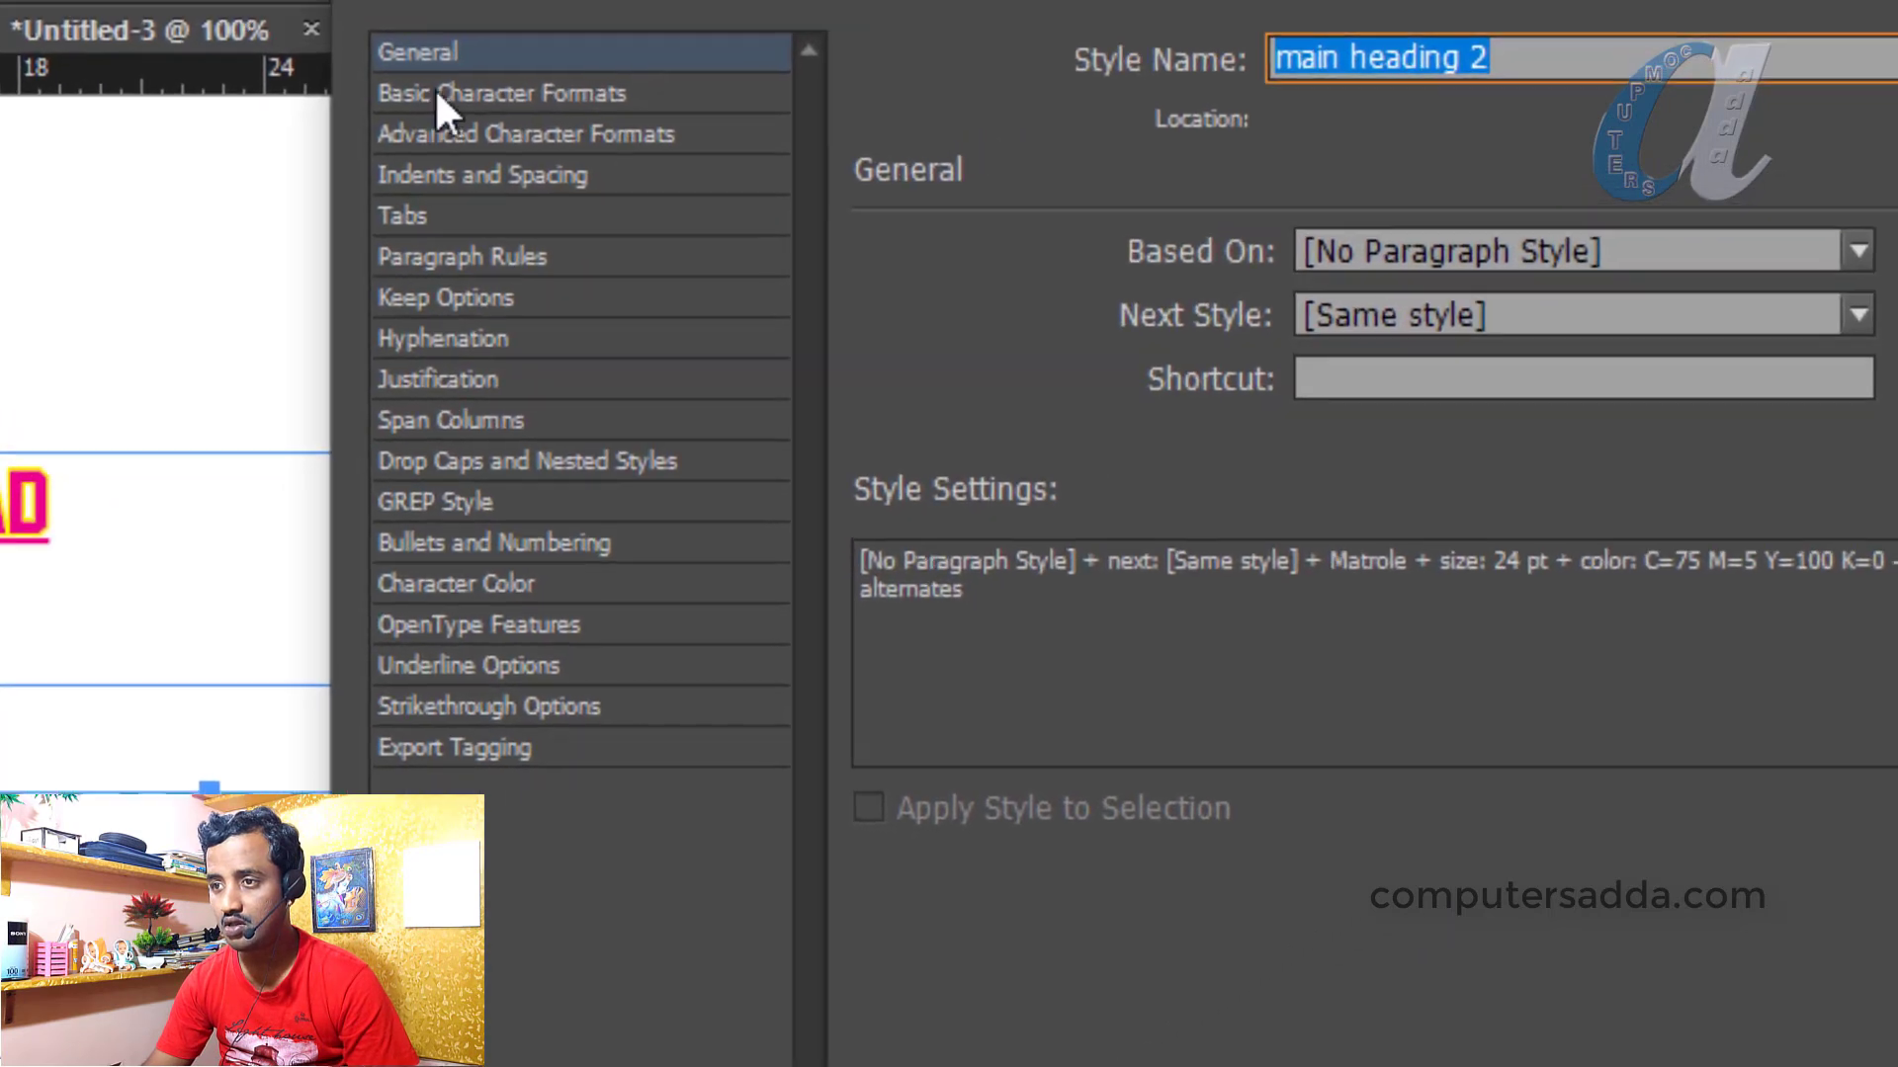
{"action": "left_click", "coordinate": [769, 71]}
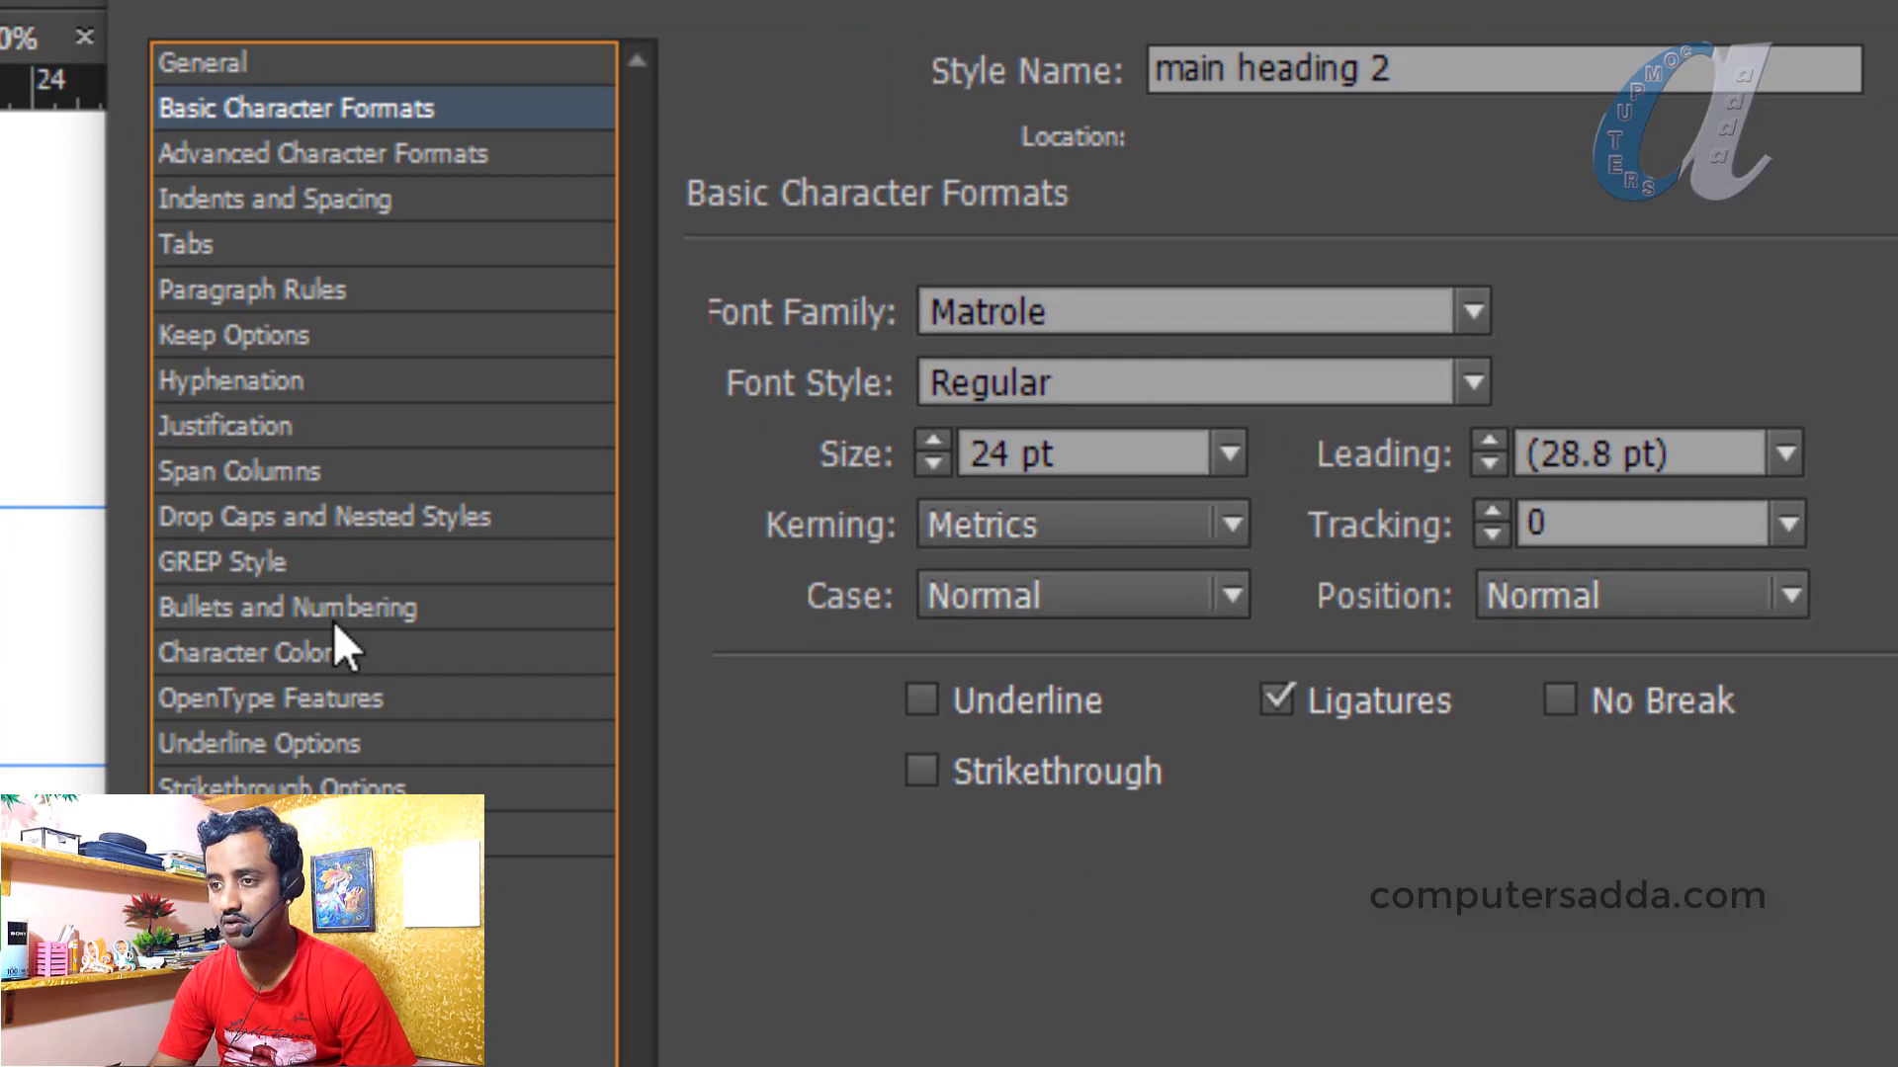
{"action": "left_click", "coordinate": [233, 654]}
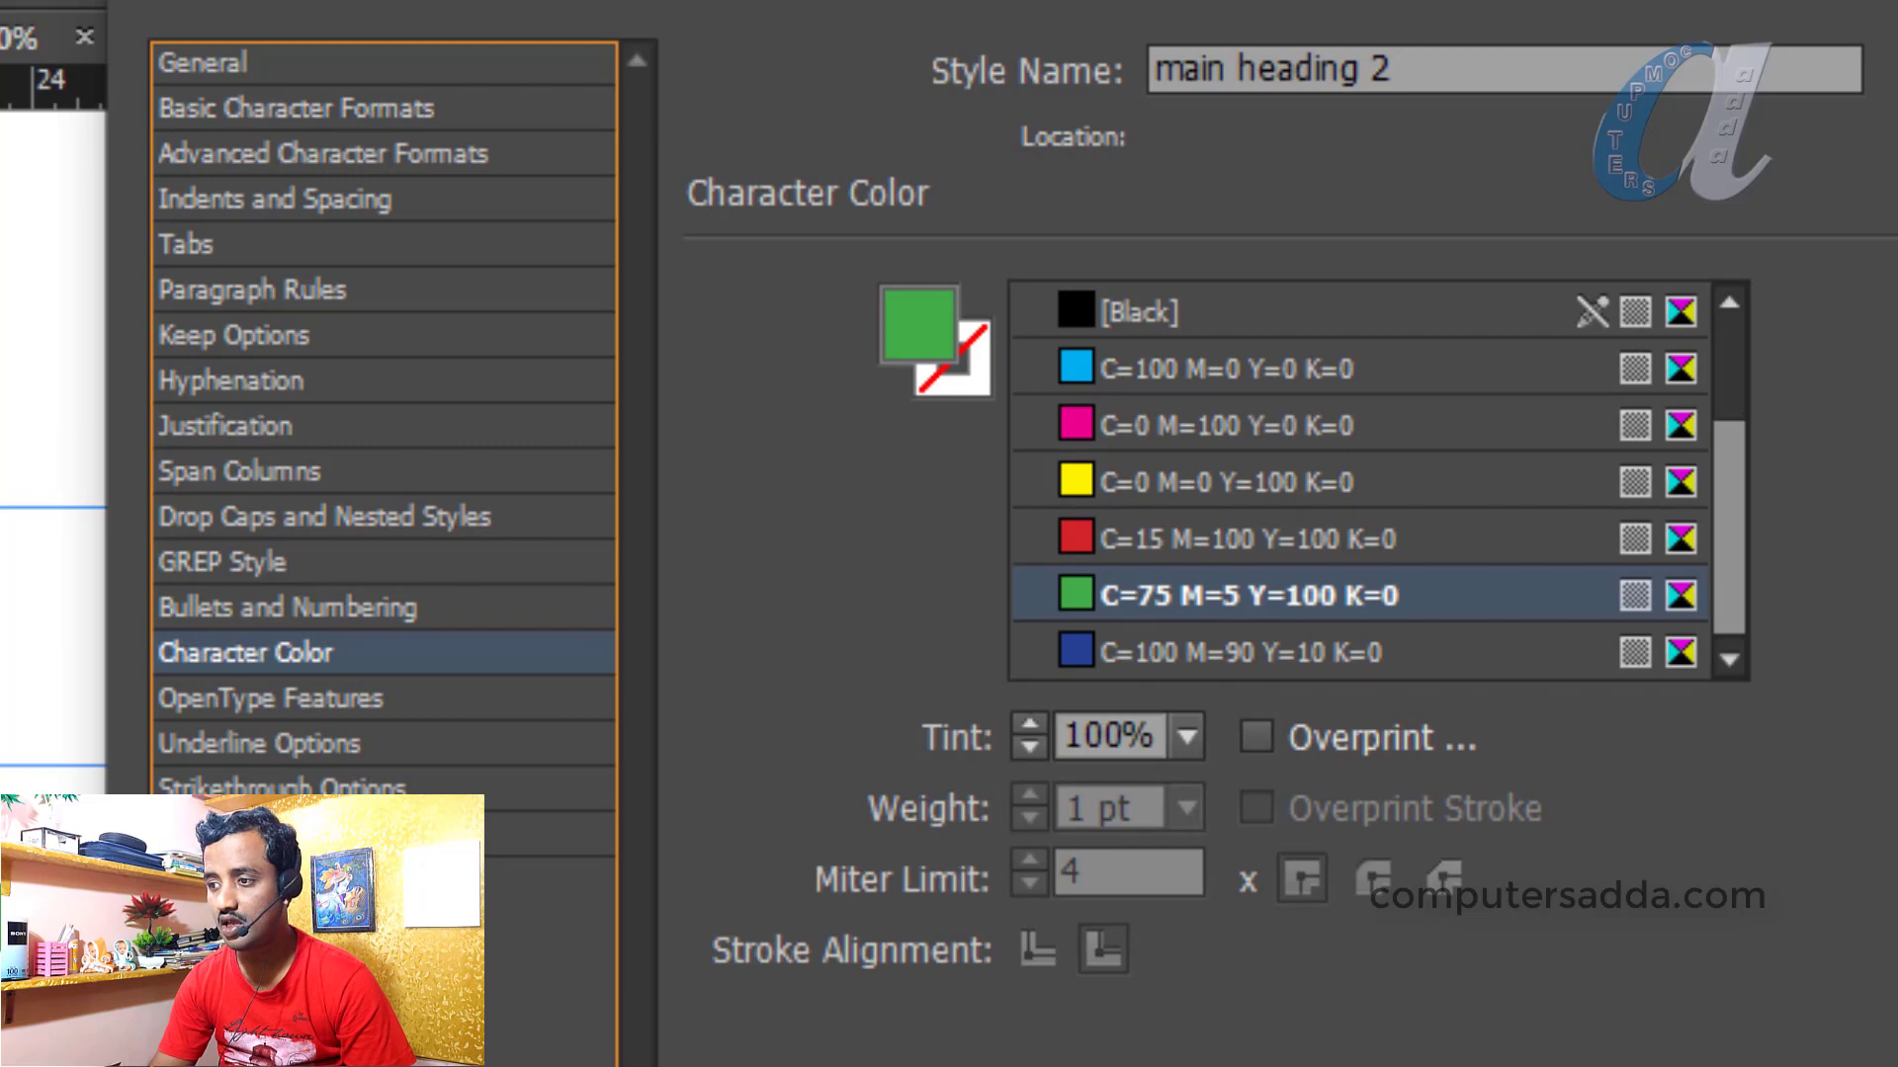
{"action": "key", "text": "Return"}
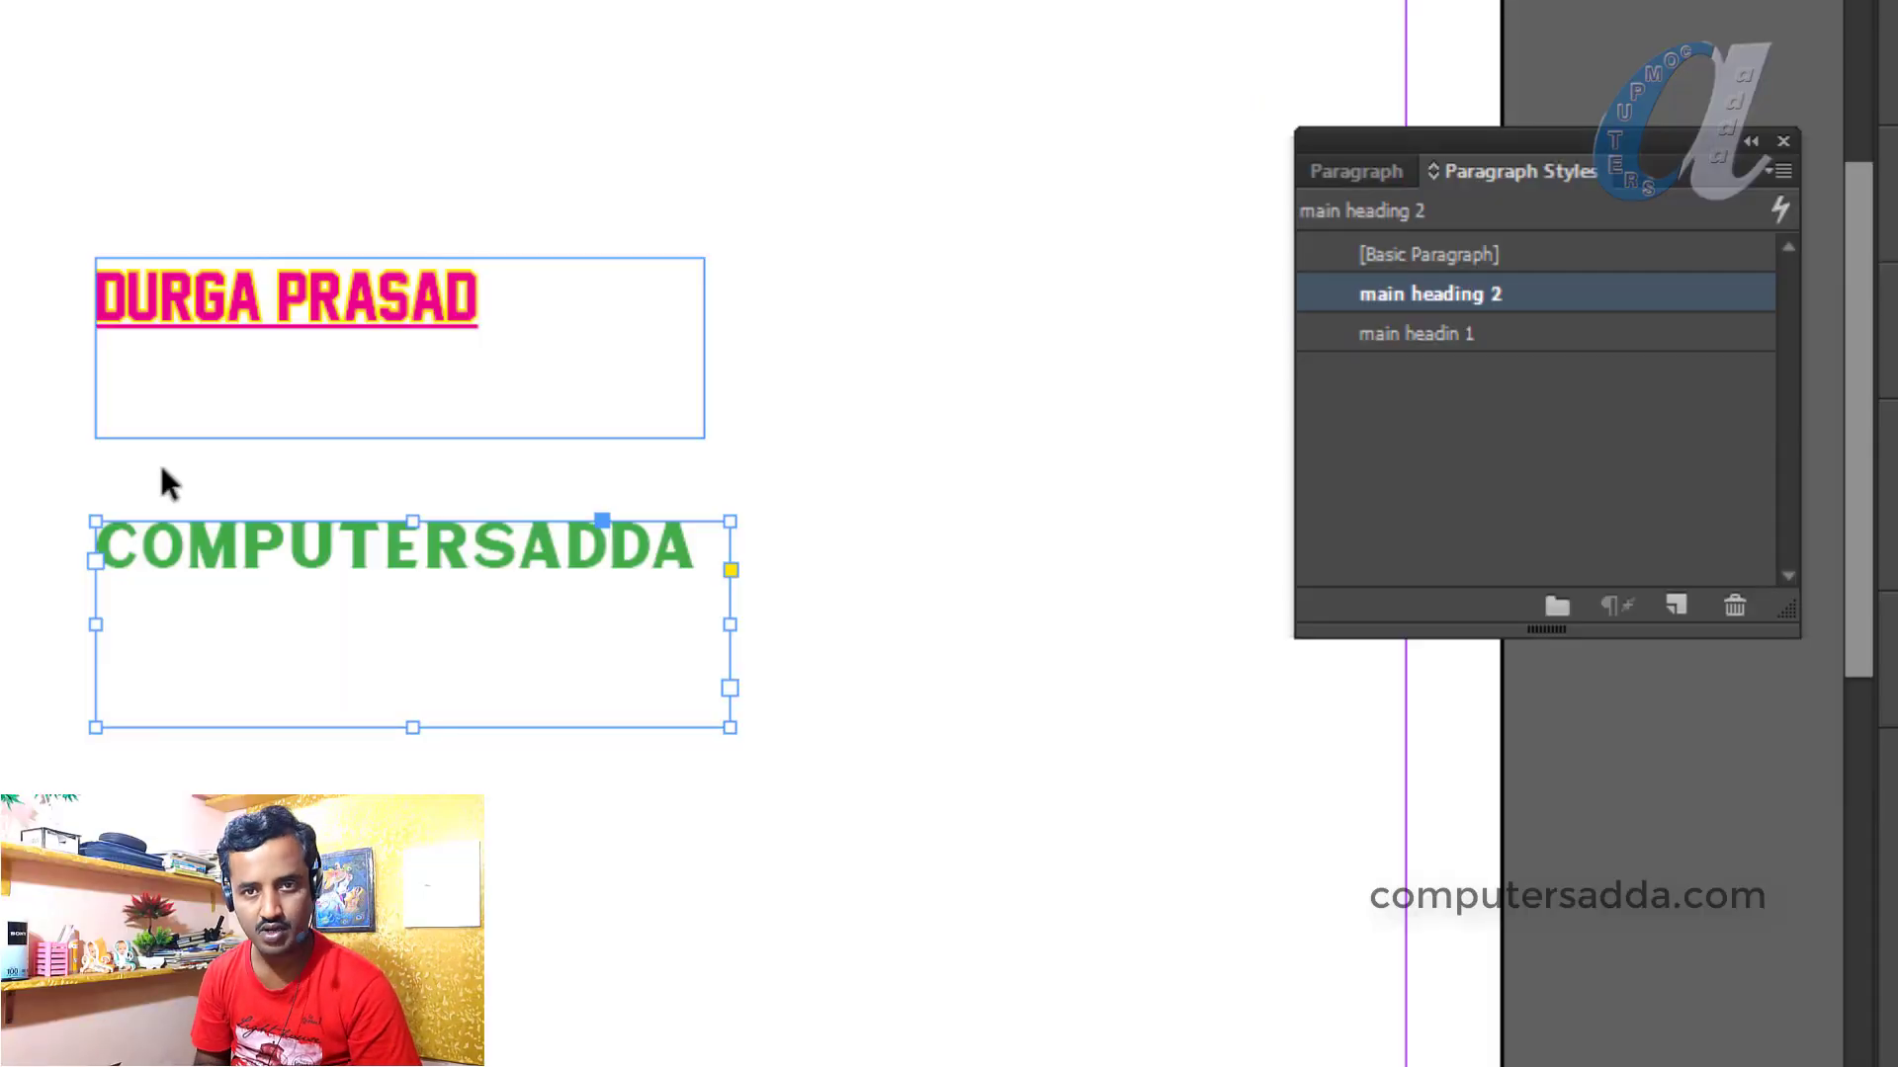
Select all the text in the name frame and set it to 30 pt
{"action": "left_click", "coordinate": [331, 297]}
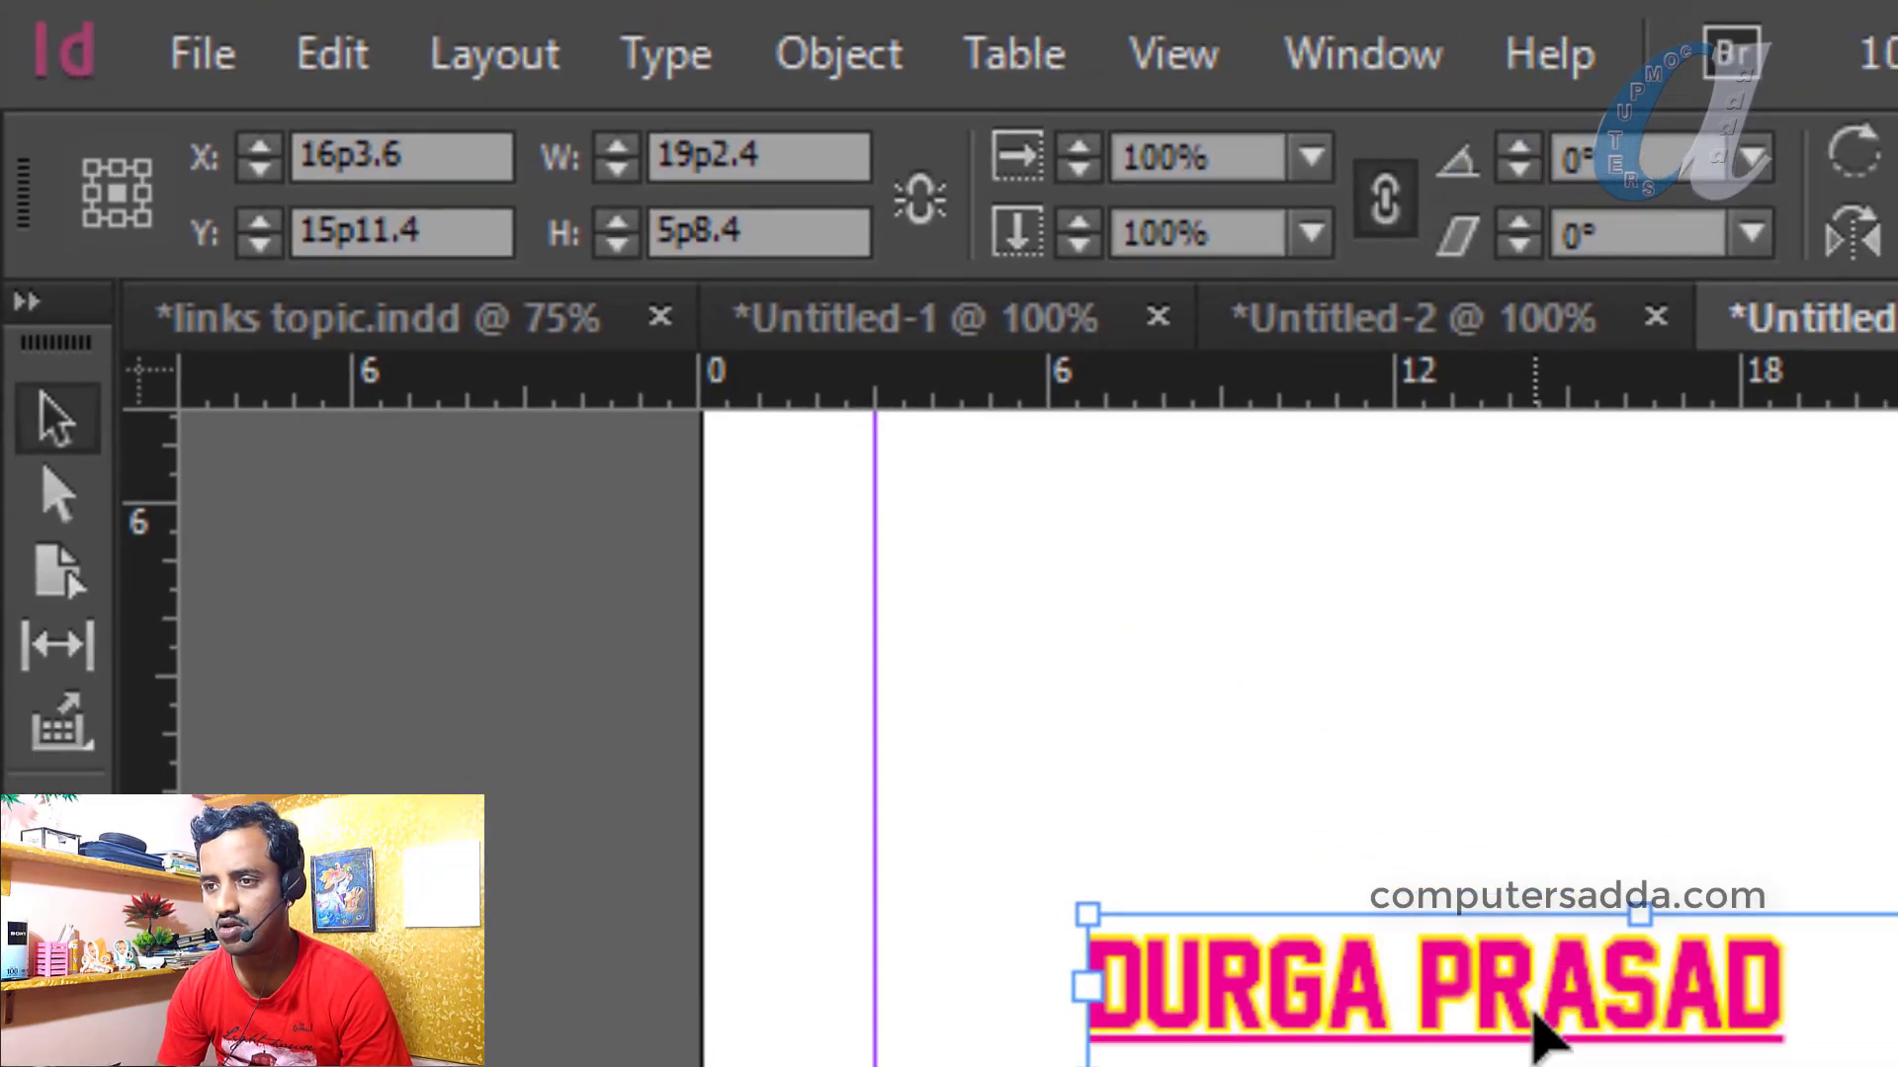
{"action": "double_click", "coordinate": [342, 303]}
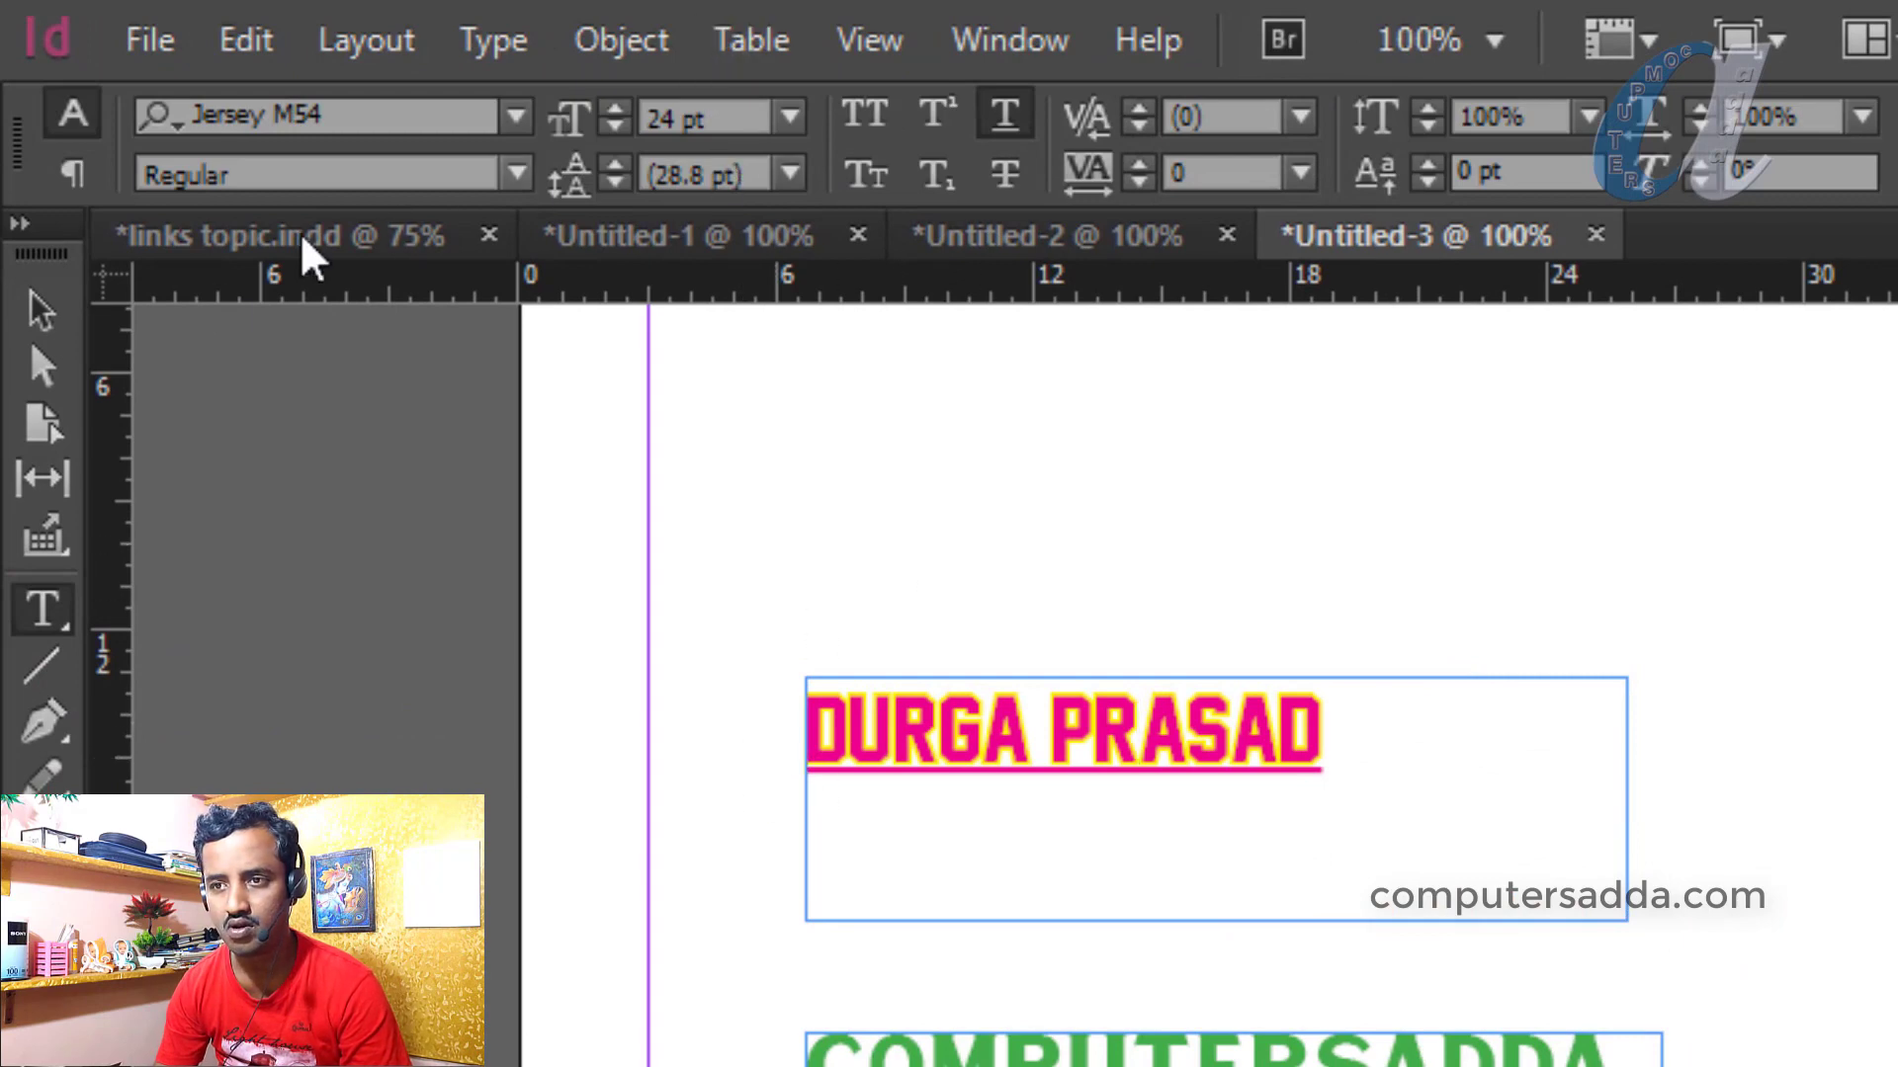
{"action": "left_click", "coordinate": [41, 310]}
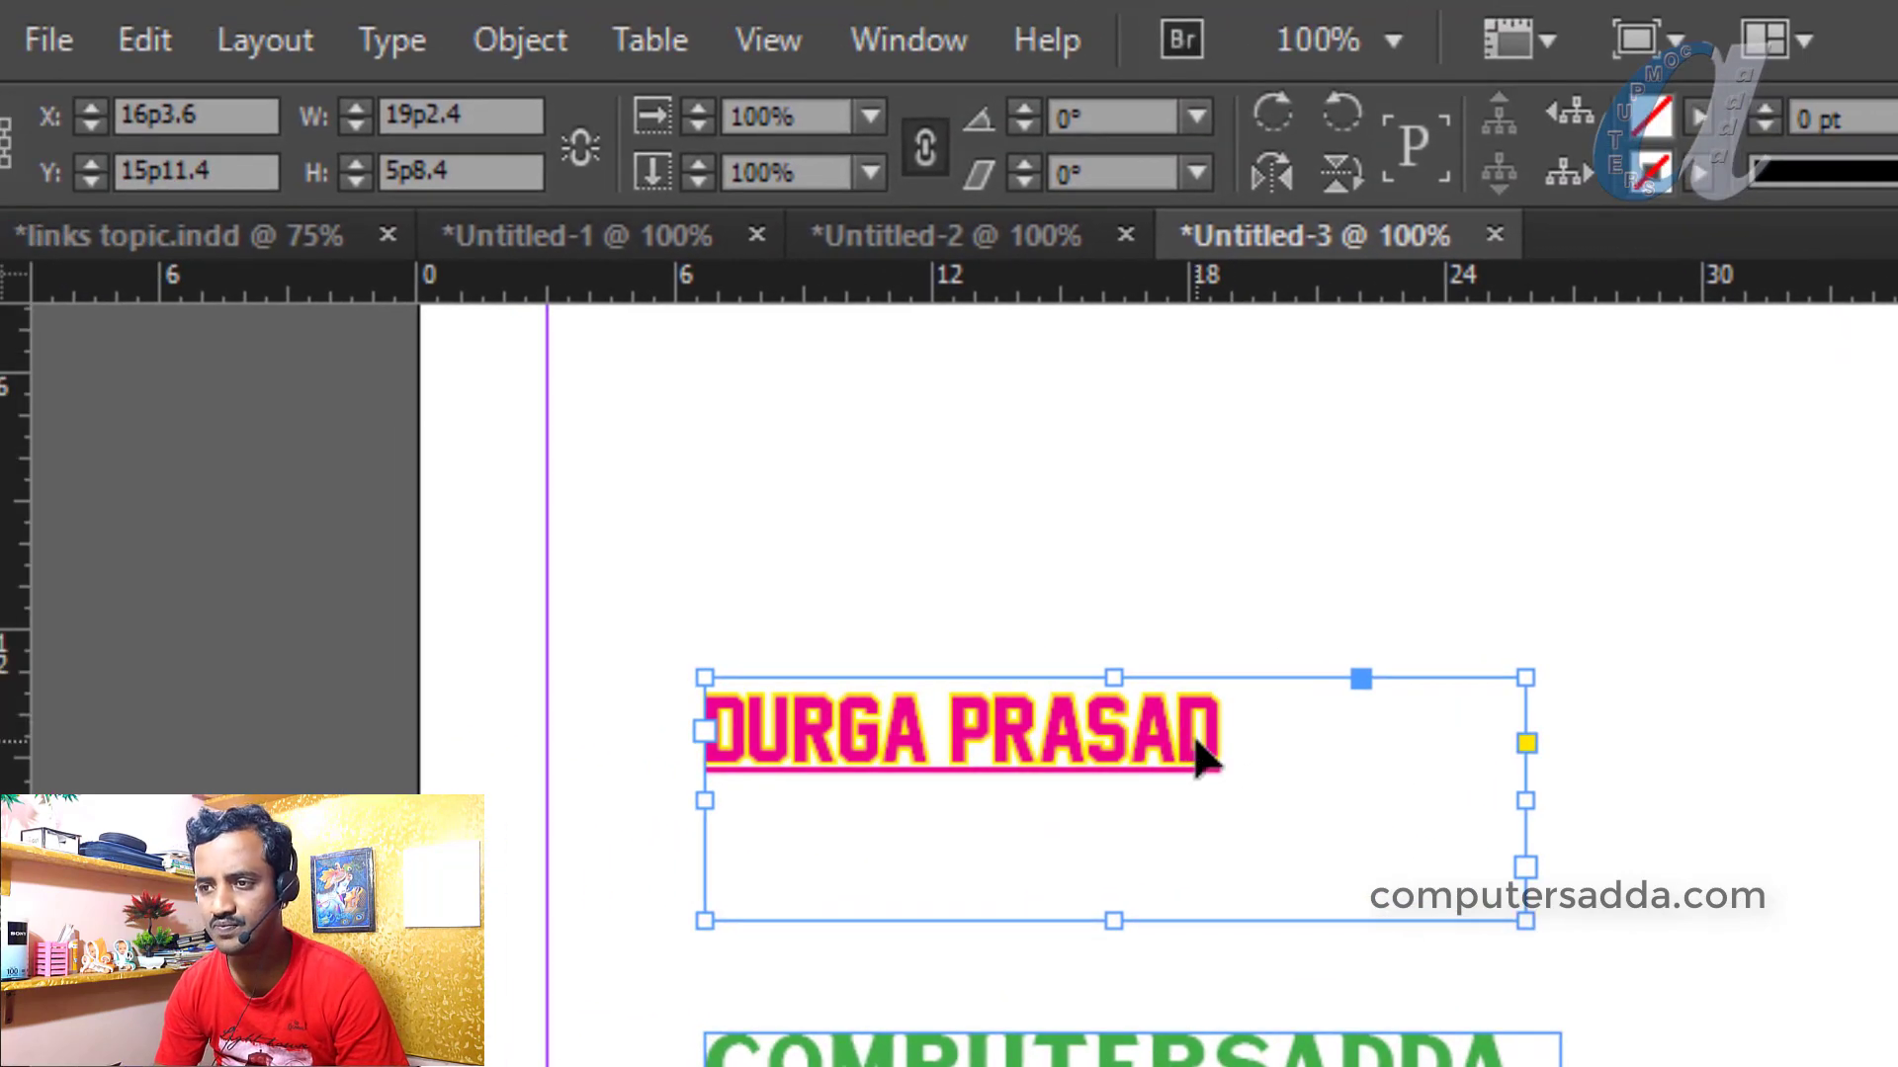
{"action": "double_click", "coordinate": [1206, 751]}
{"action": "left_click_drag", "start_coordinate": [1236, 731], "coordinate": [689, 728]}
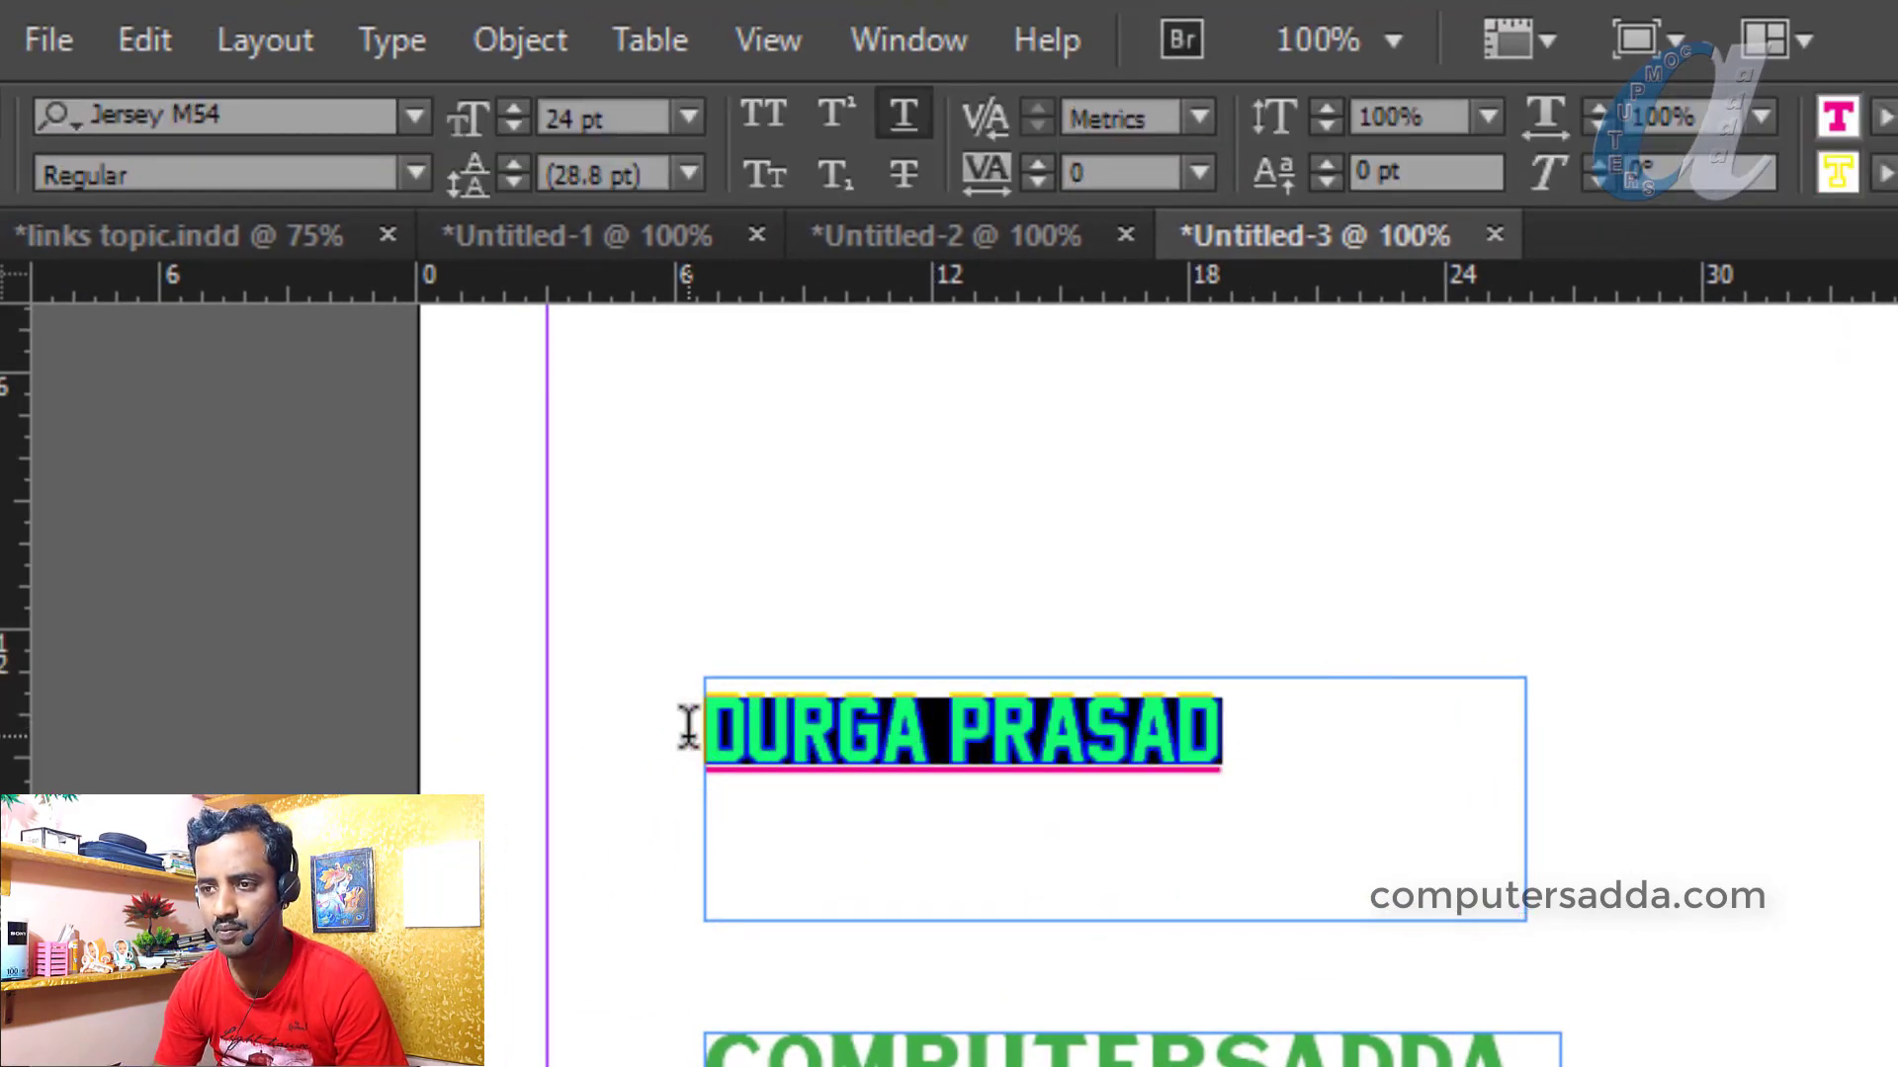
{"action": "left_click", "coordinate": [691, 117]}
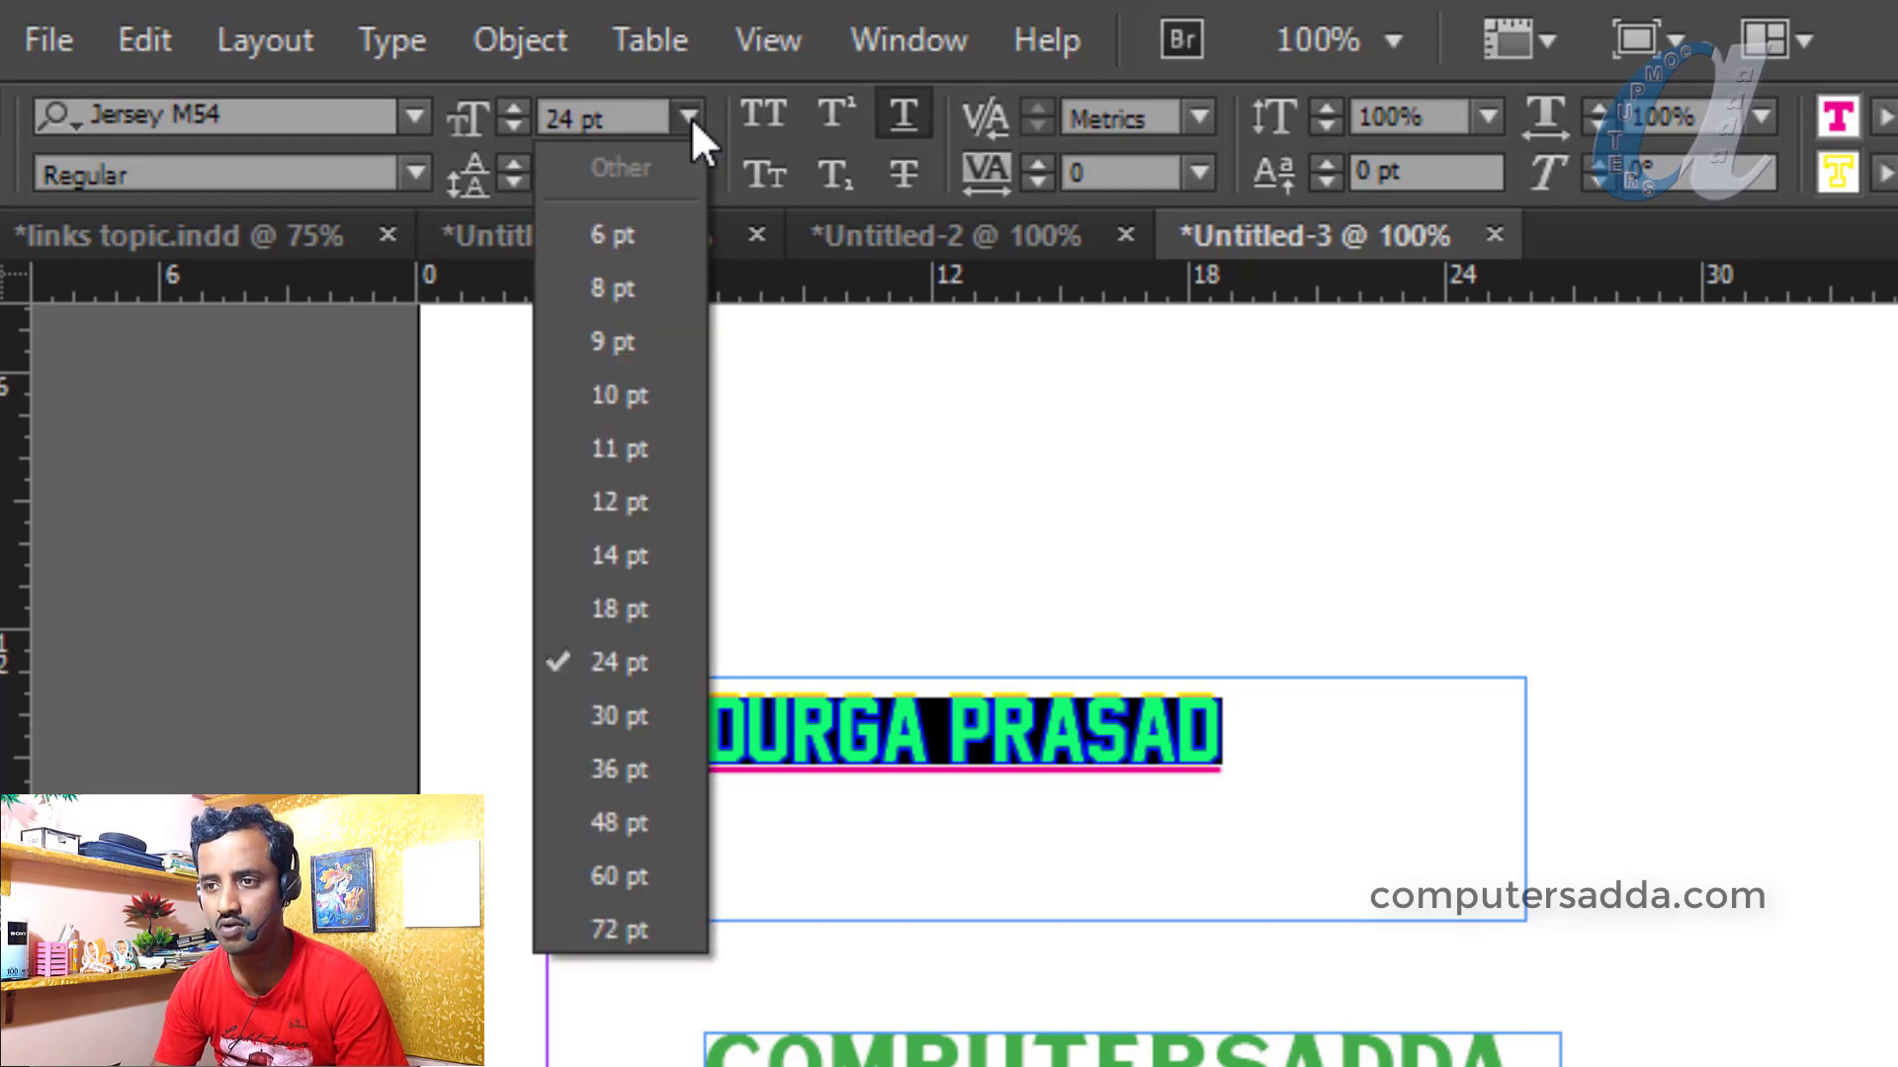
{"action": "left_click", "coordinate": [637, 708]}
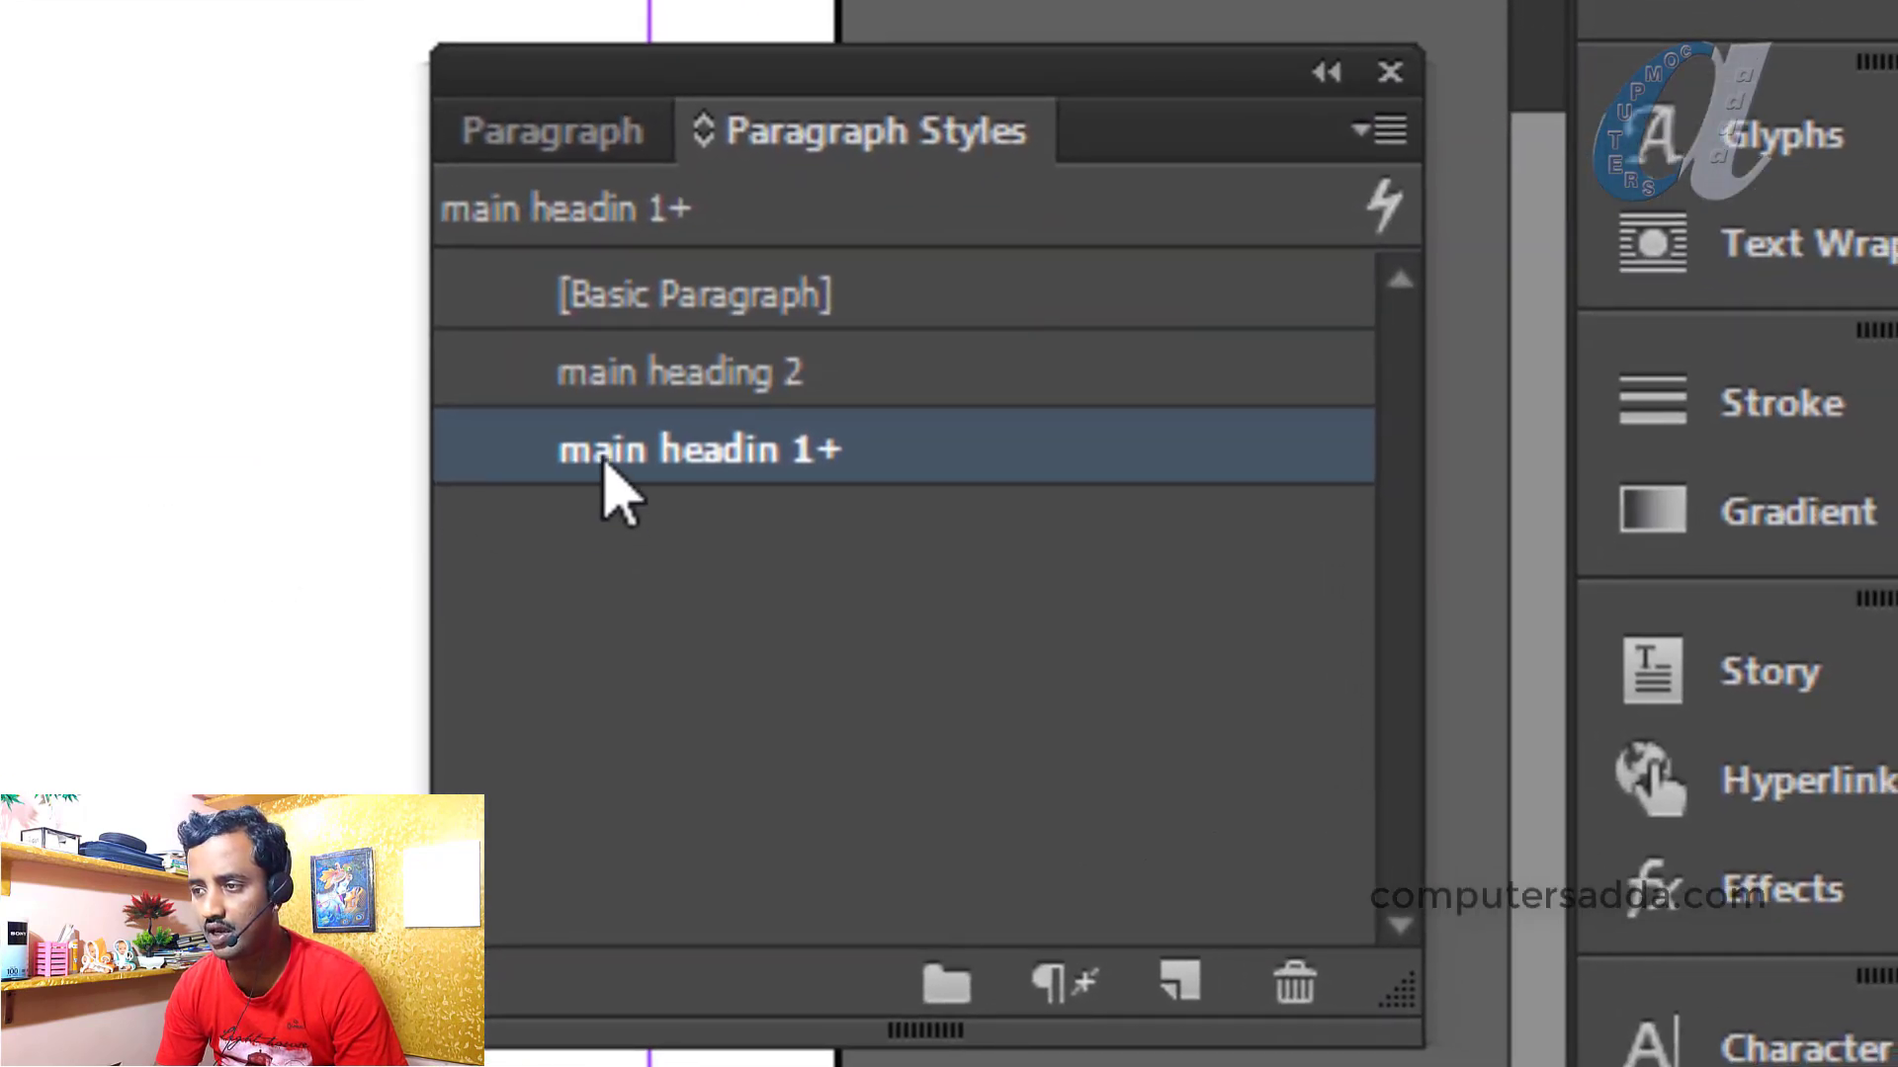
Clear the size override so the name matches main headin 1 again
{"action": "mouse_move", "coordinate": [604, 461]}
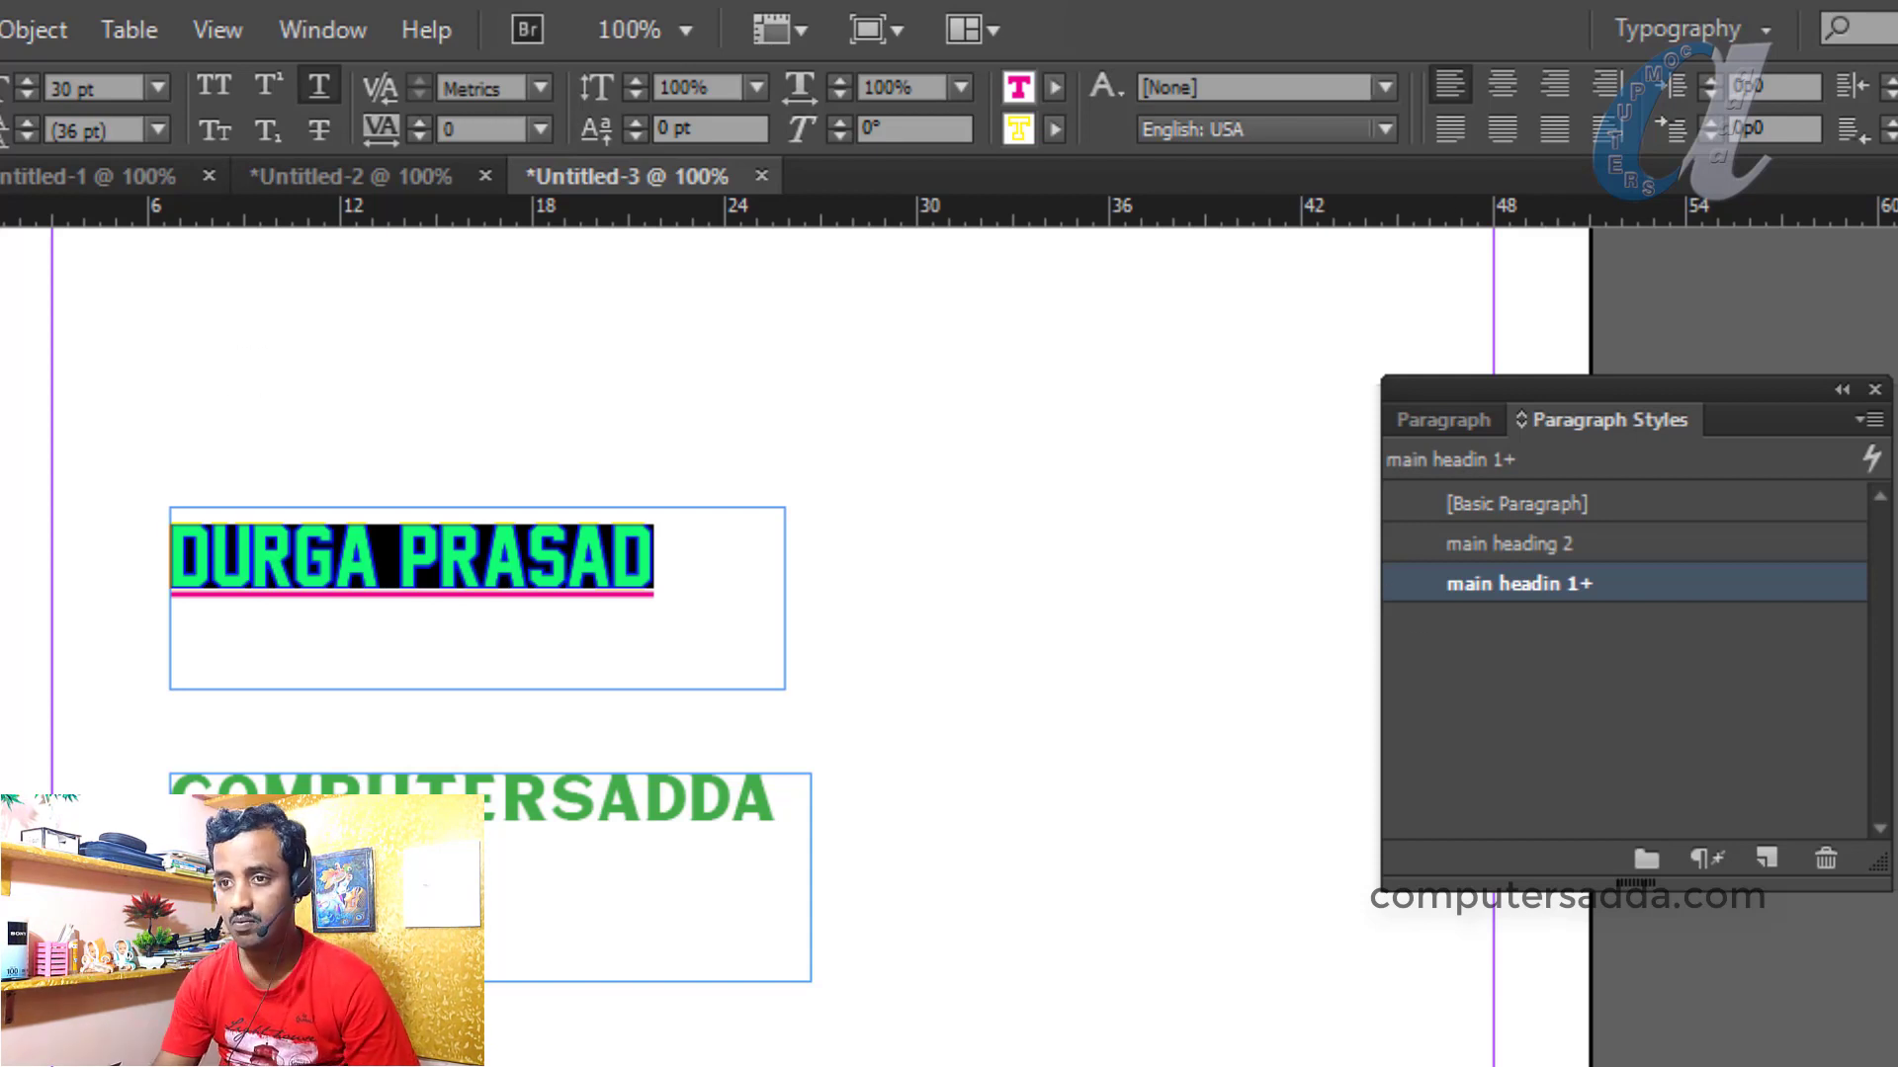
{"action": "key", "text": "Escape"}
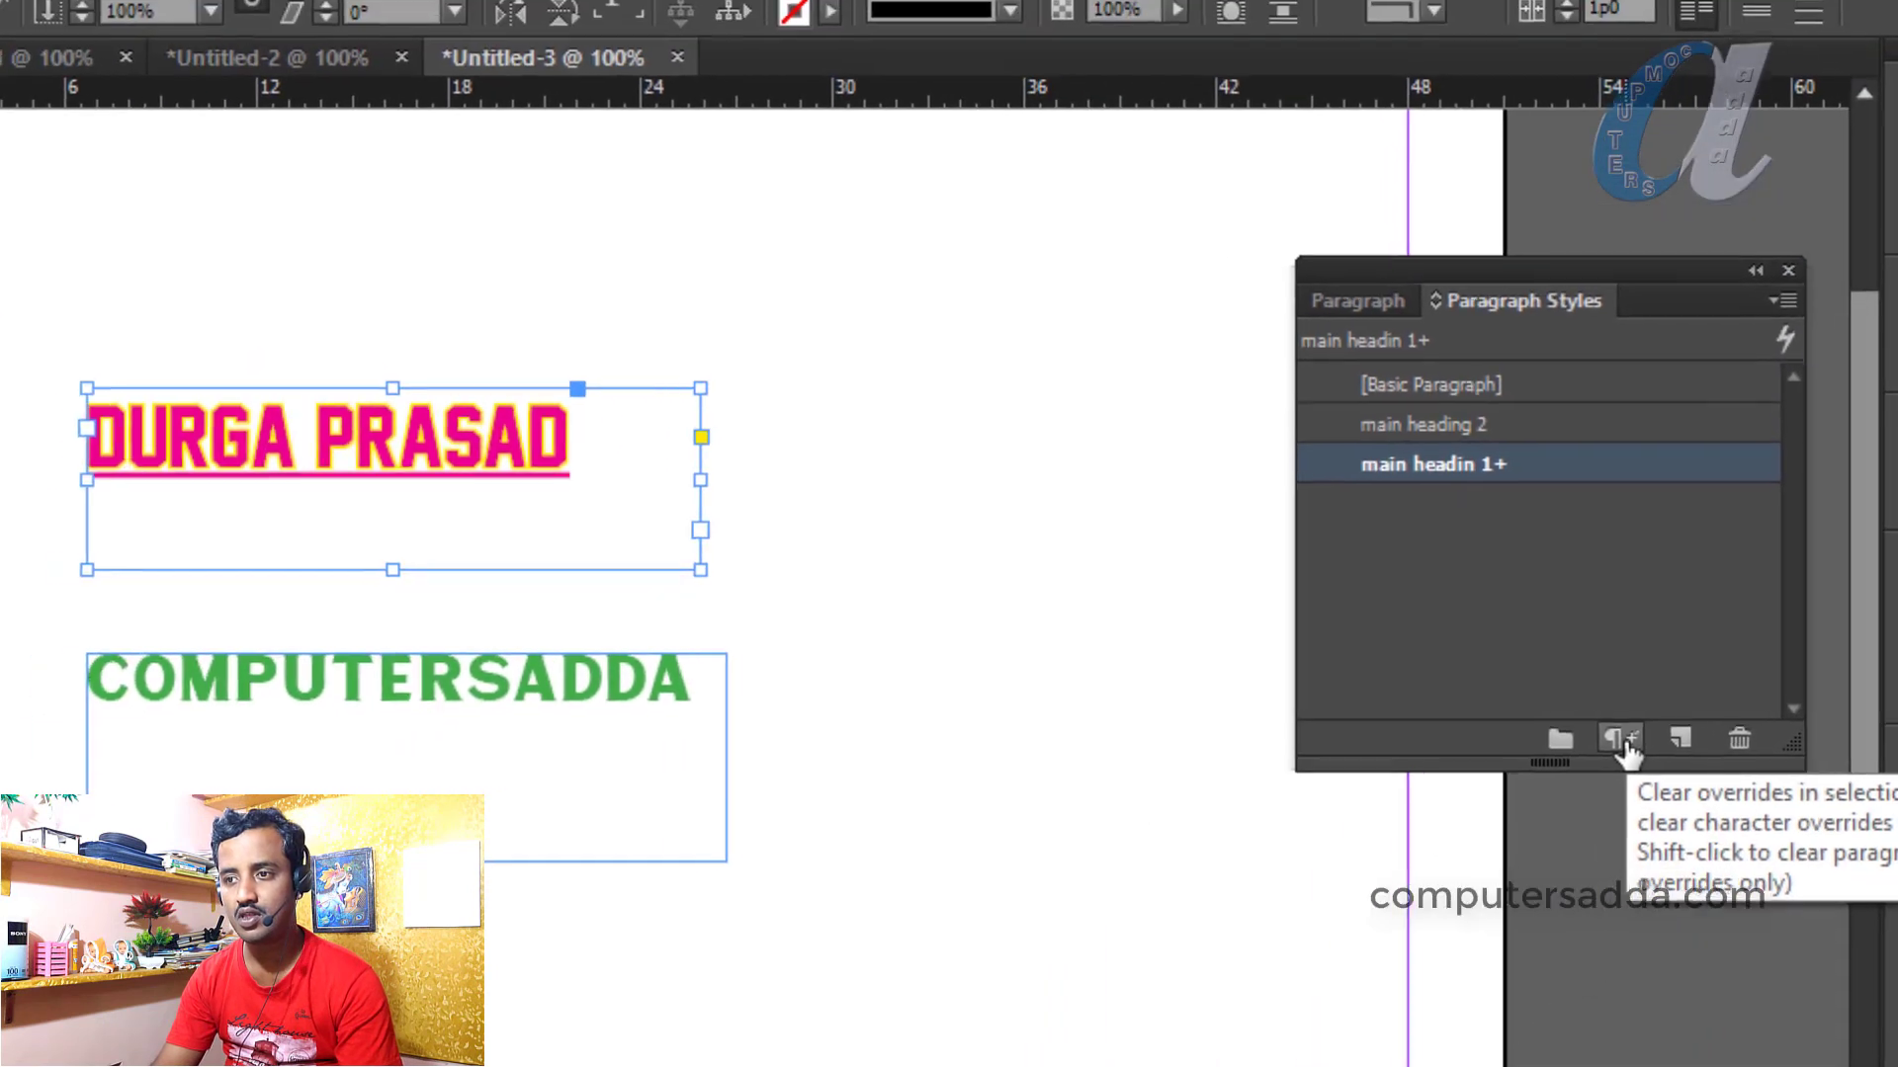
{"action": "left_click", "coordinate": [1622, 737]}
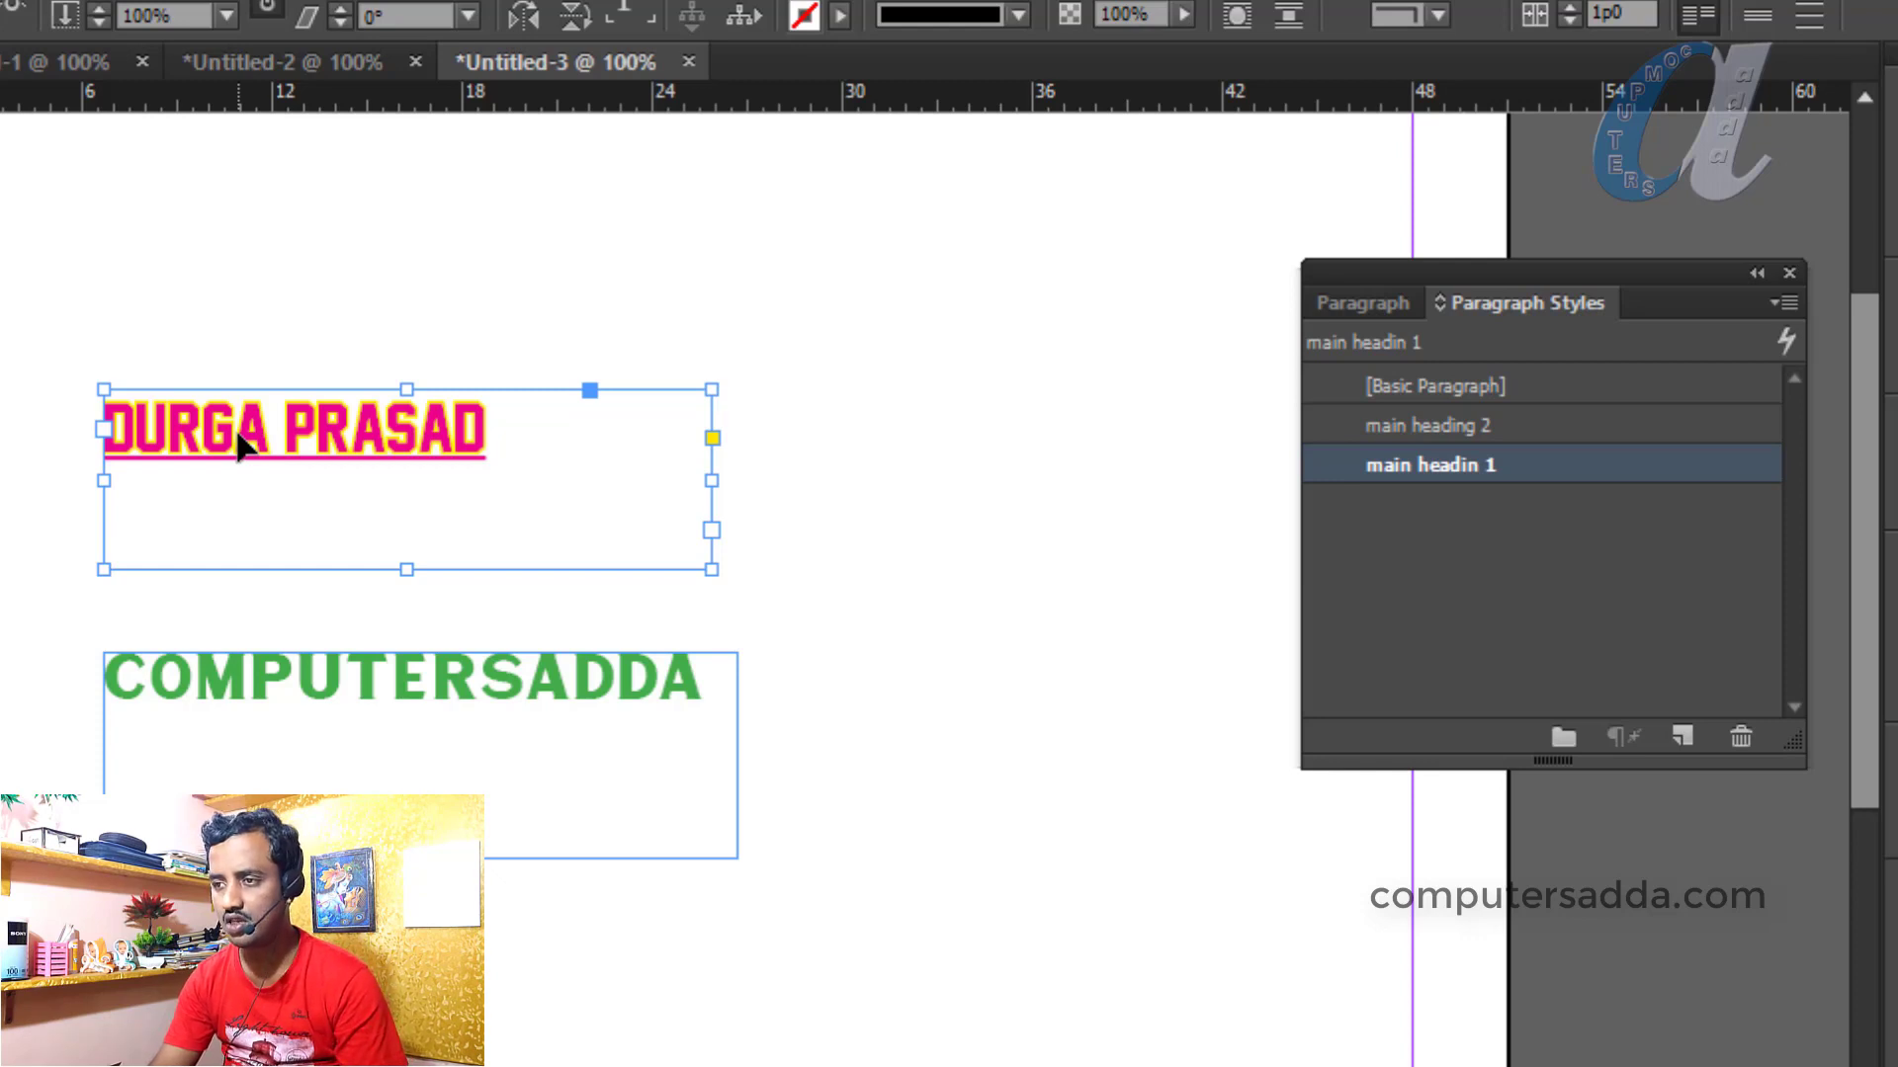
Delete the main heading 2 style, replacing it with [Basic Paragraph]
{"action": "left_click", "coordinate": [1439, 425]}
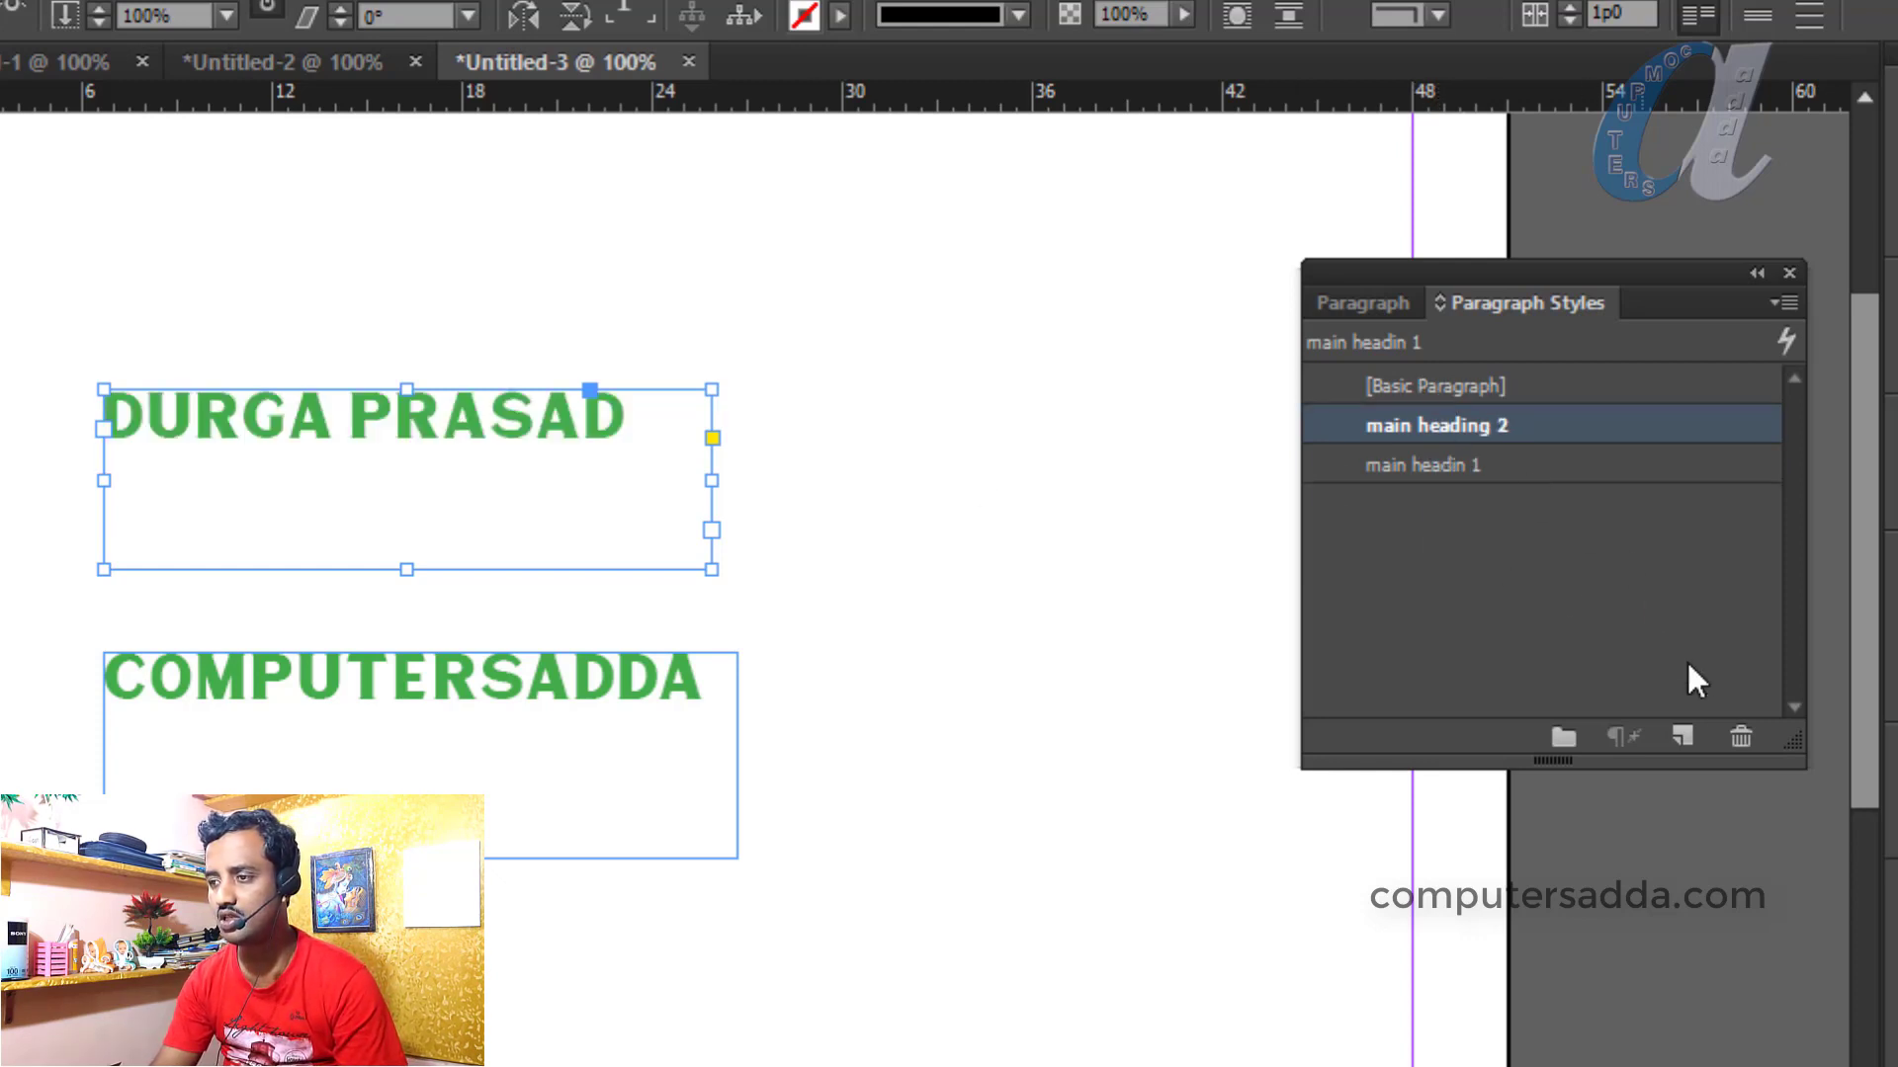
{"action": "left_click", "coordinate": [1742, 737]}
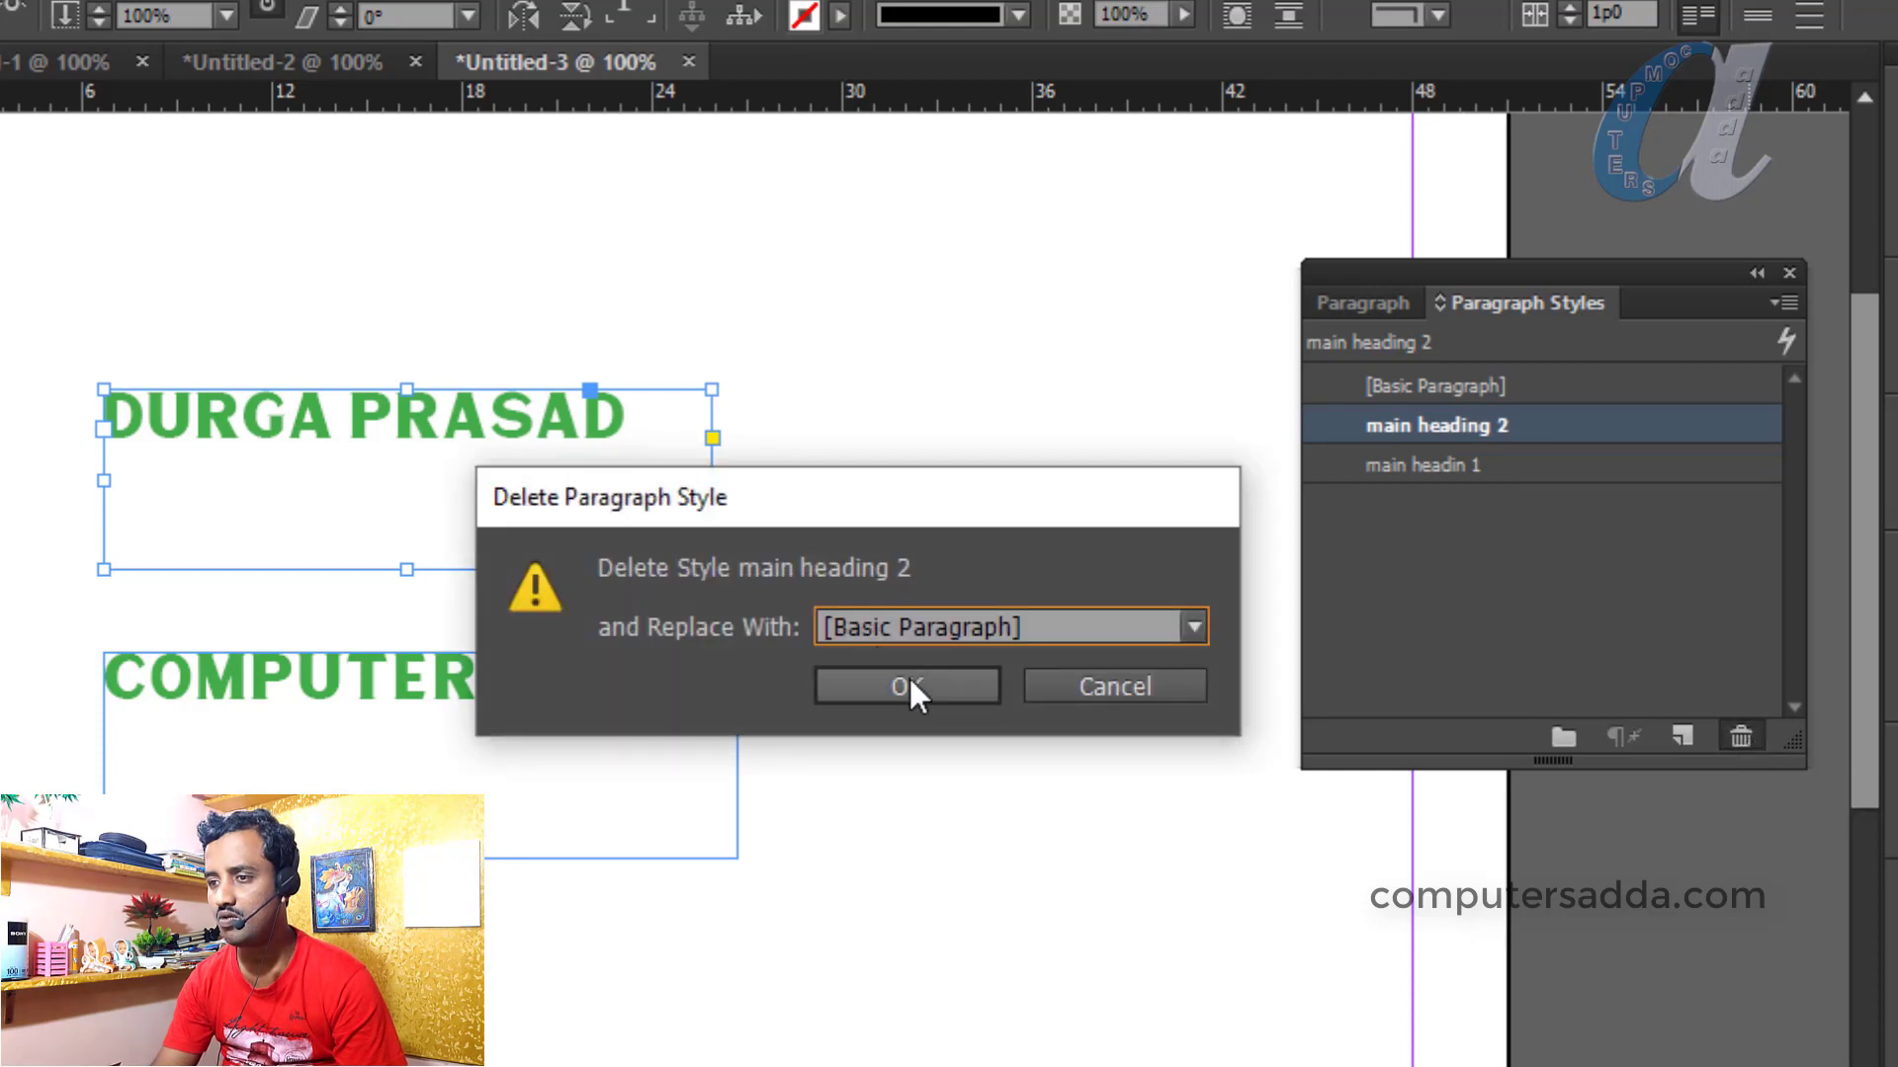
{"action": "left_click", "coordinate": [907, 676]}
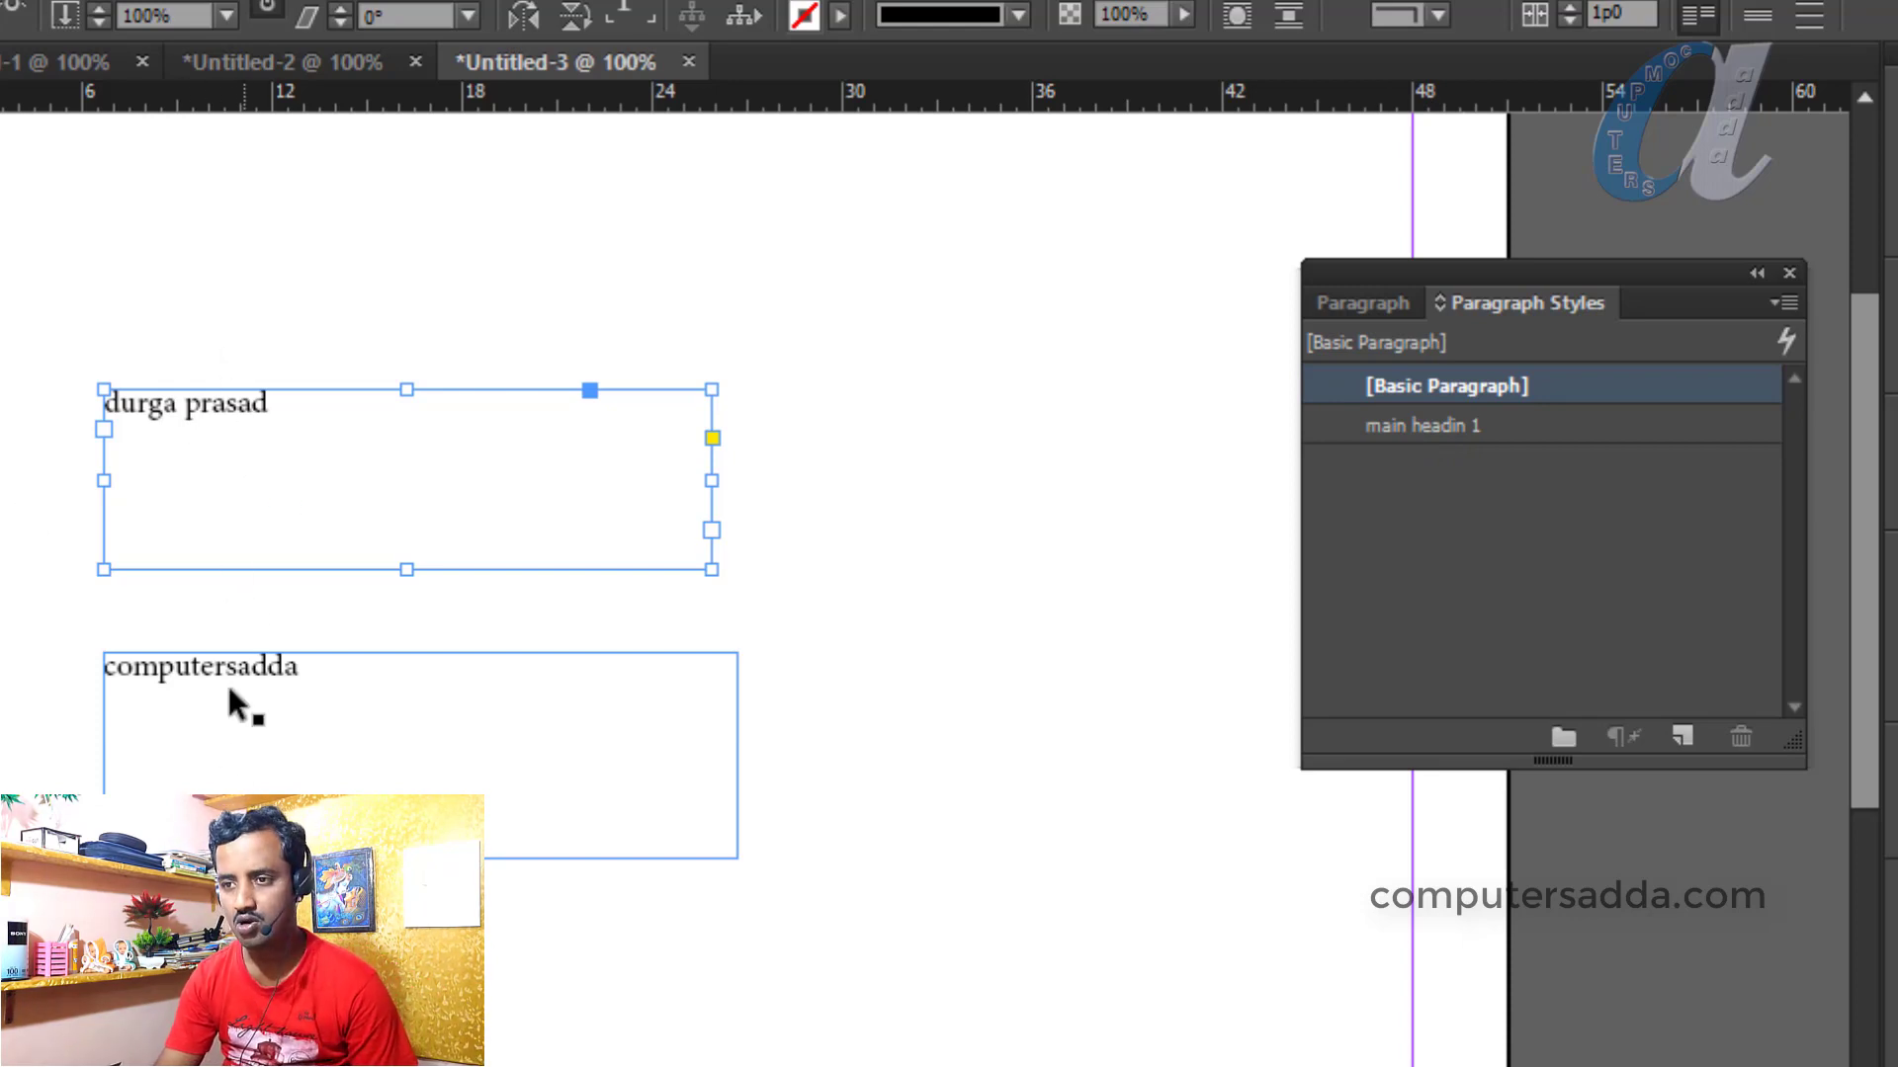
Apply main headin 1 to both the name and COMPUTERSADDA frames
{"action": "left_click", "coordinate": [218, 710]}
{"action": "left_click", "coordinate": [200, 433]}
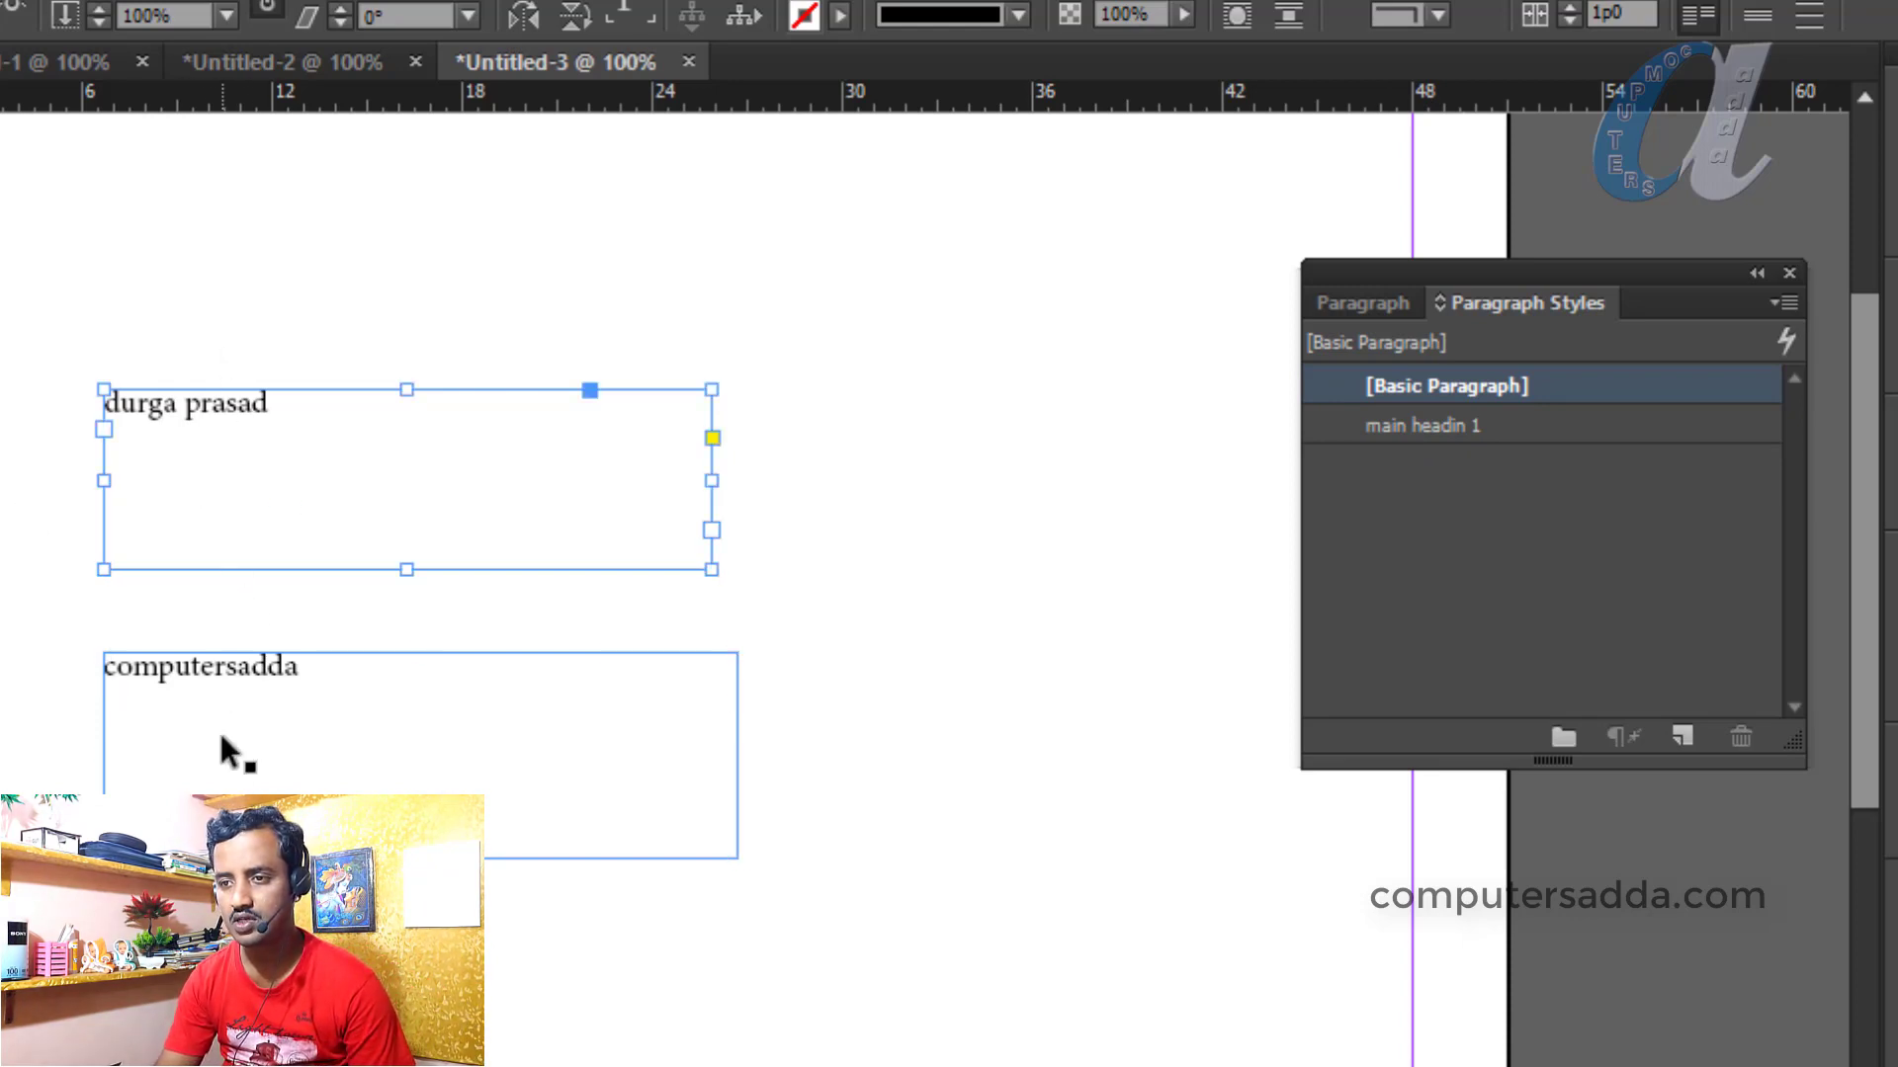
{"action": "left_click", "coordinate": [287, 730], "text": "shift"}
{"action": "left_click", "coordinate": [1419, 427]}
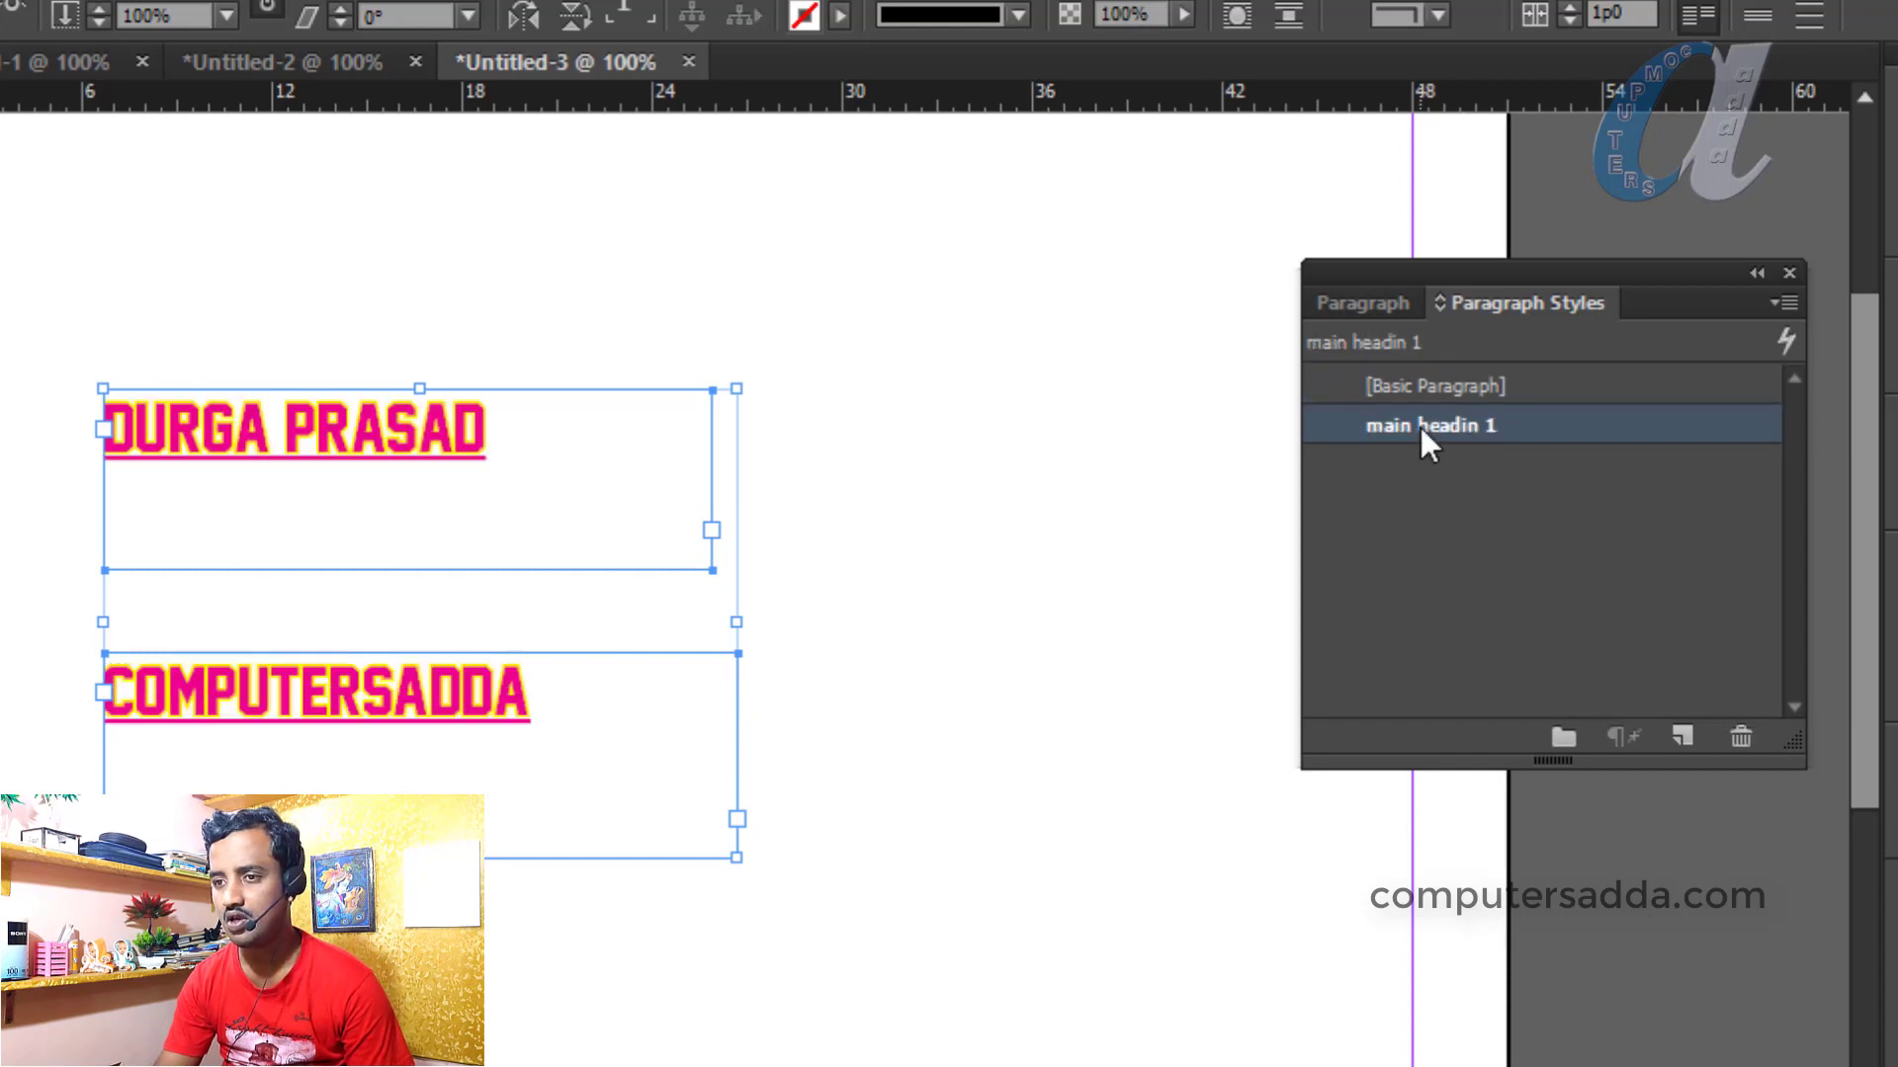